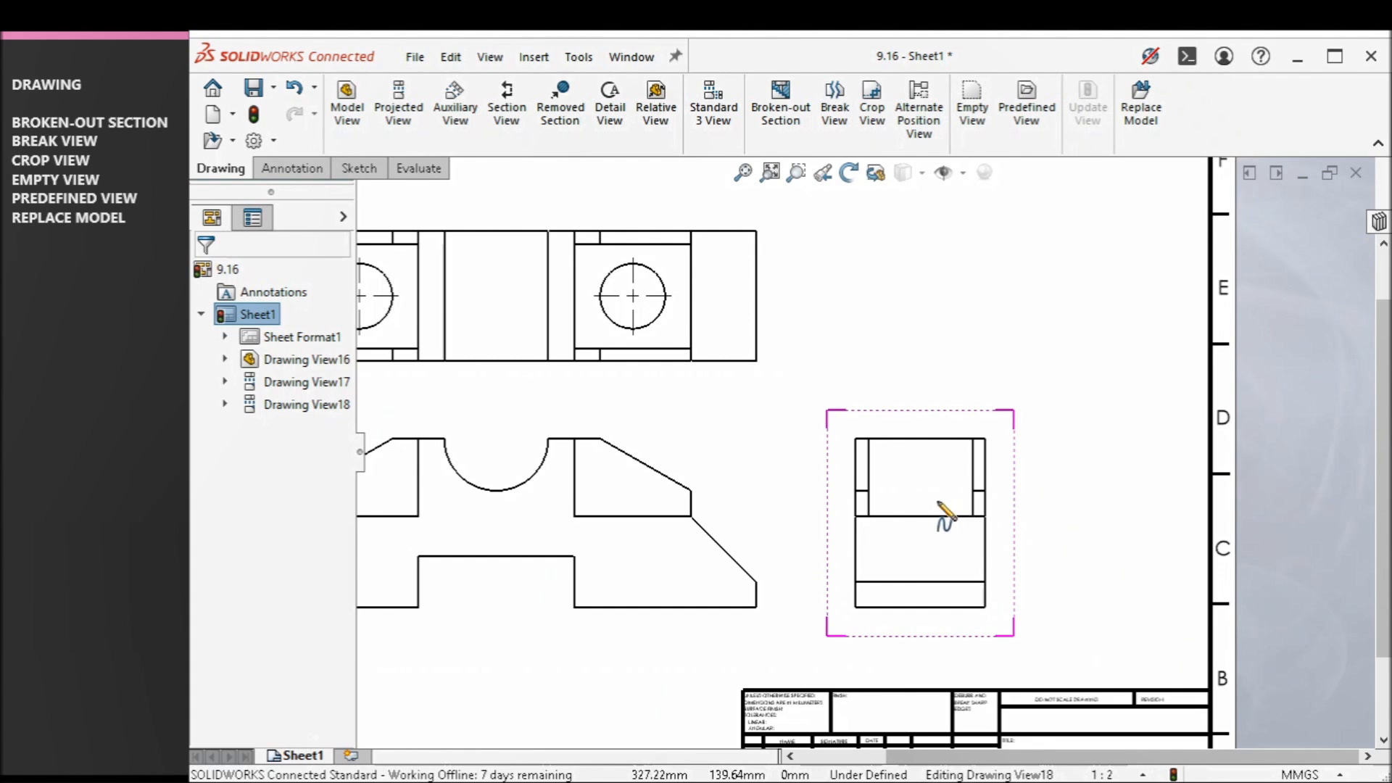
- Sketch a closed spline around the lower-right portion of the side view and preview the broken-out section at 50 mm depth
{"action": "left_click", "coordinate": [896, 644]}
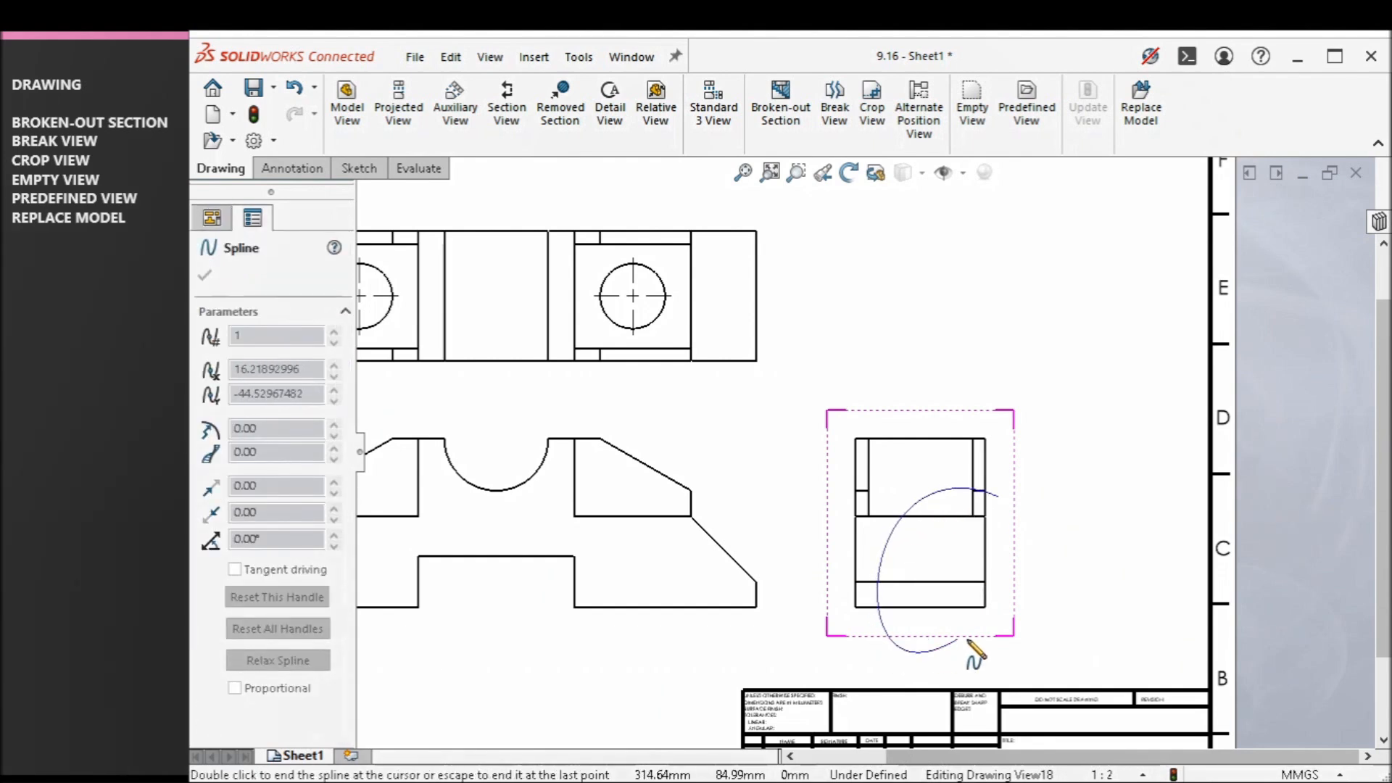
{"action": "left_click", "coordinate": [999, 498]}
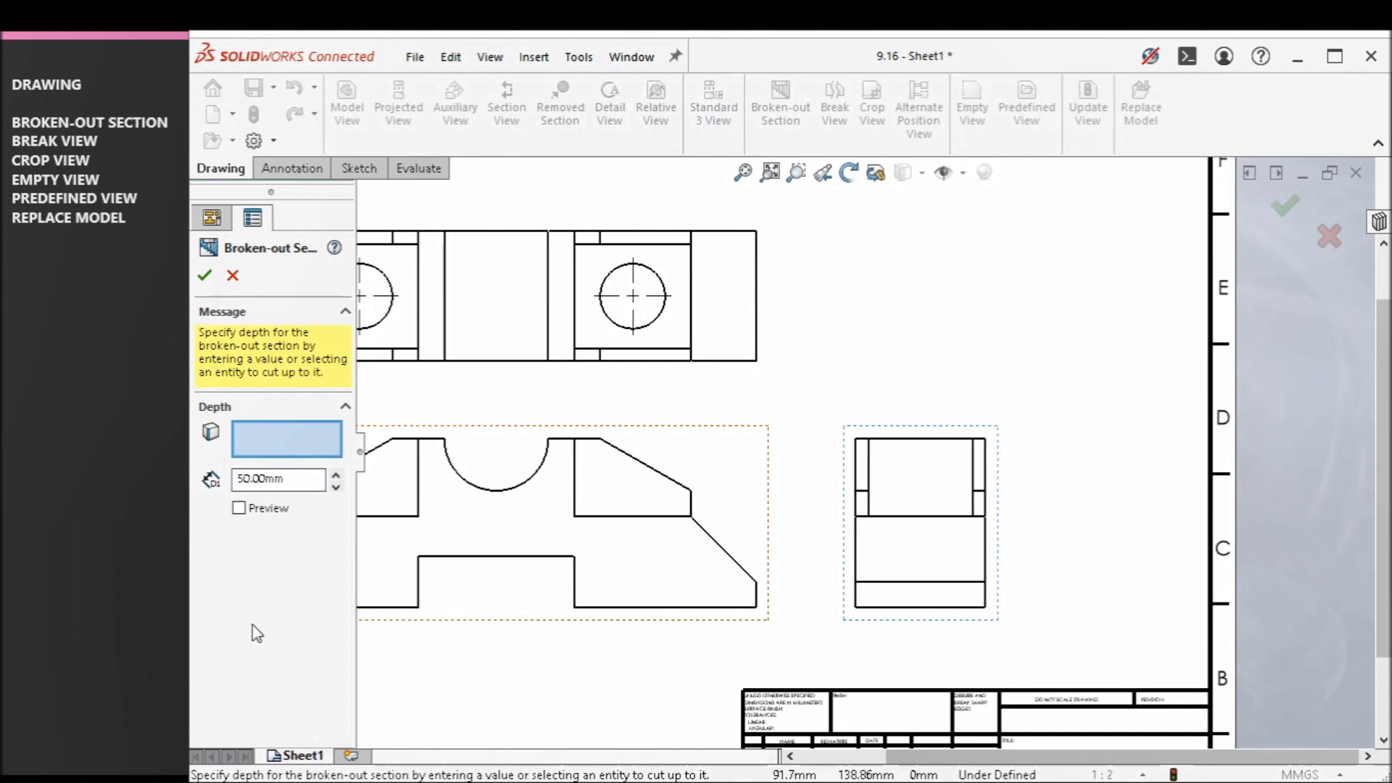
{"action": "left_click", "coordinate": [257, 507]}
{"action": "scroll", "coordinate": [922, 538], "scroll_direction": "up", "scroll_amount": 1}
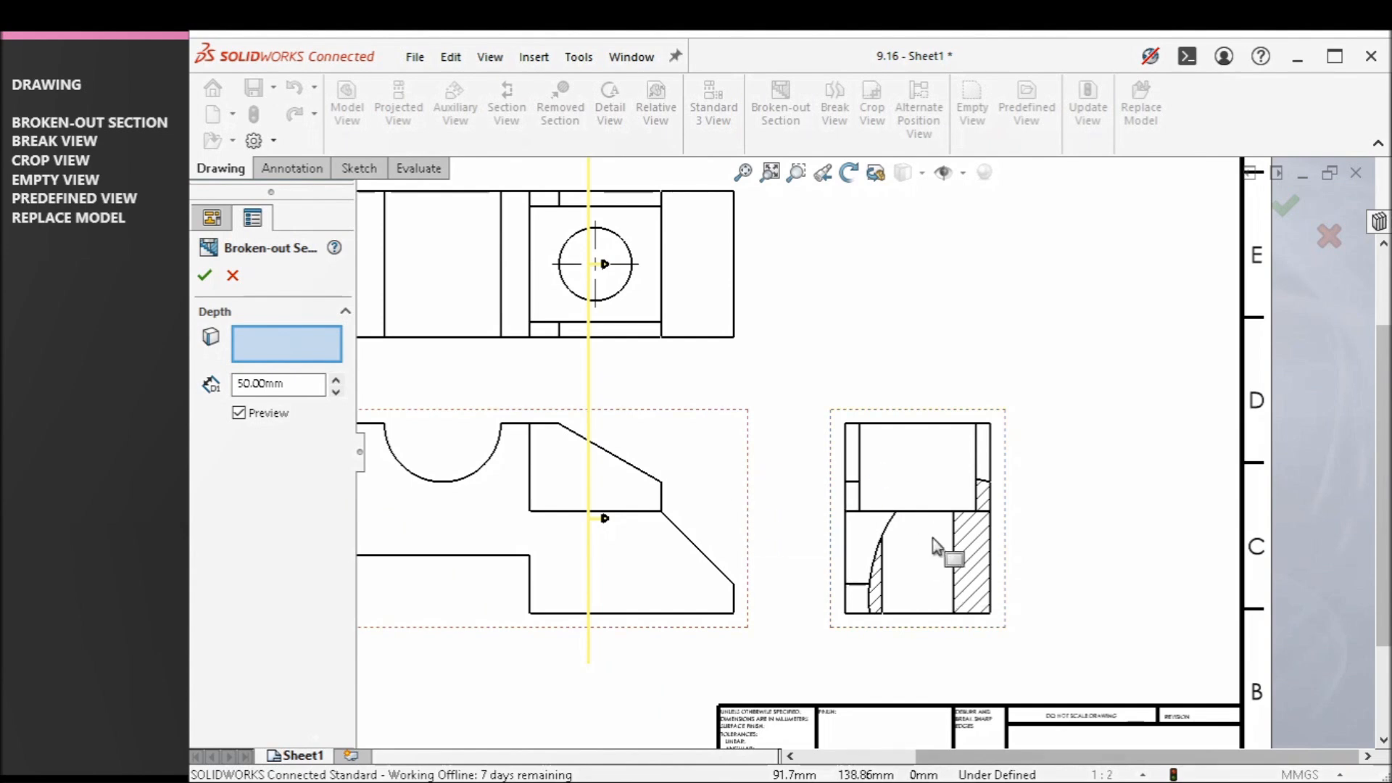
{"action": "scroll", "coordinate": [934, 545], "scroll_direction": "up", "scroll_amount": 2}
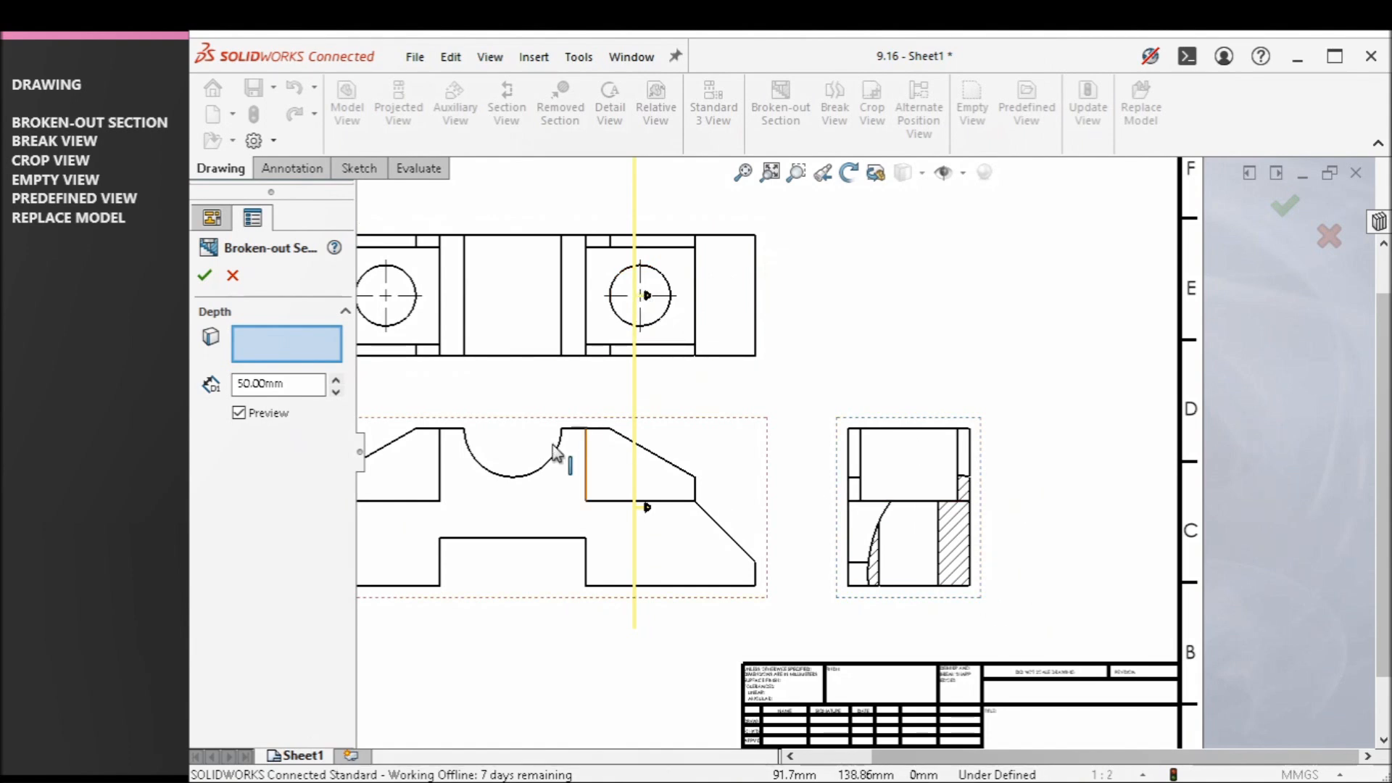
{"action": "scroll", "coordinate": [644, 290], "scroll_direction": "down", "scroll_amount": 1}
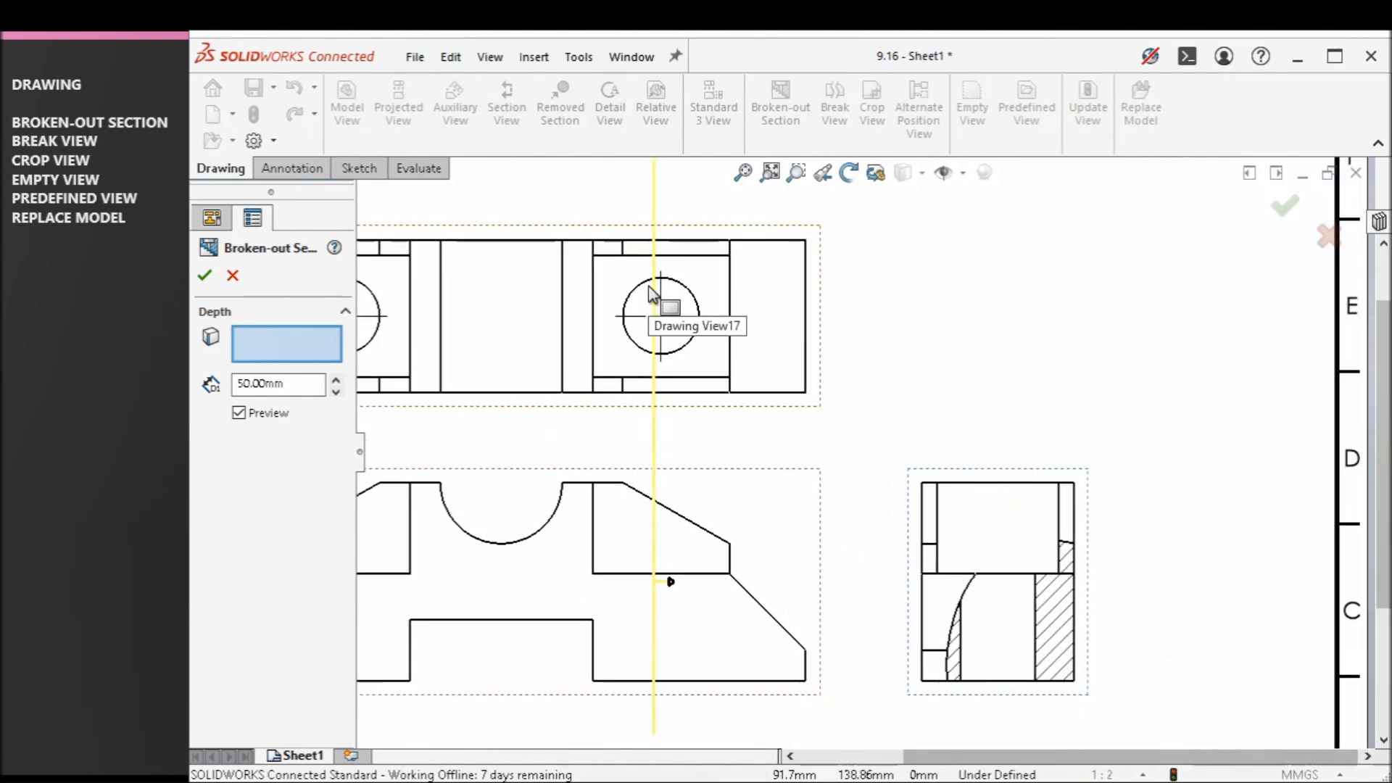
- Set the broken-out section depth to 45 mm, refresh its preview and apply the section to the side view
{"action": "left_click_drag", "start_coordinate": [298, 385], "coordinate": [166, 383]}
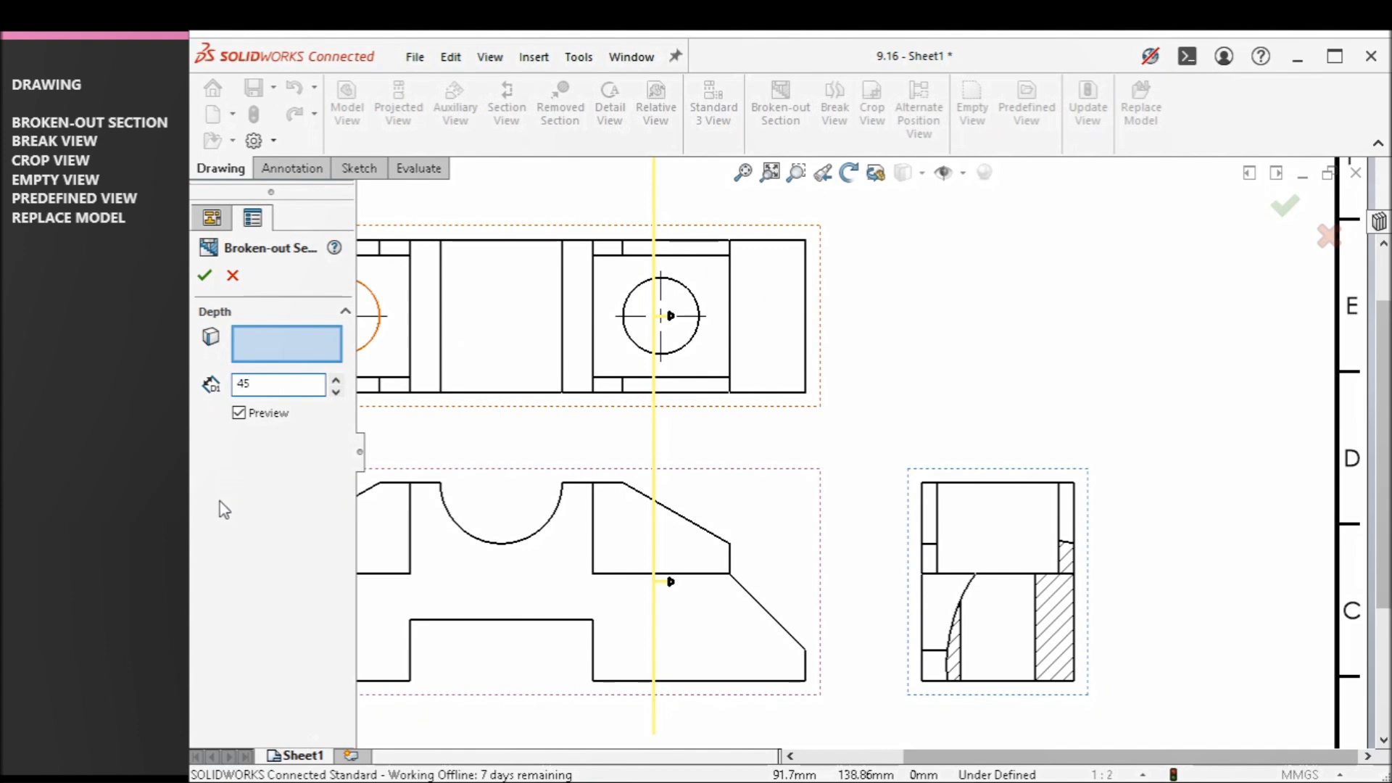
{"action": "left_click", "coordinate": [284, 424]}
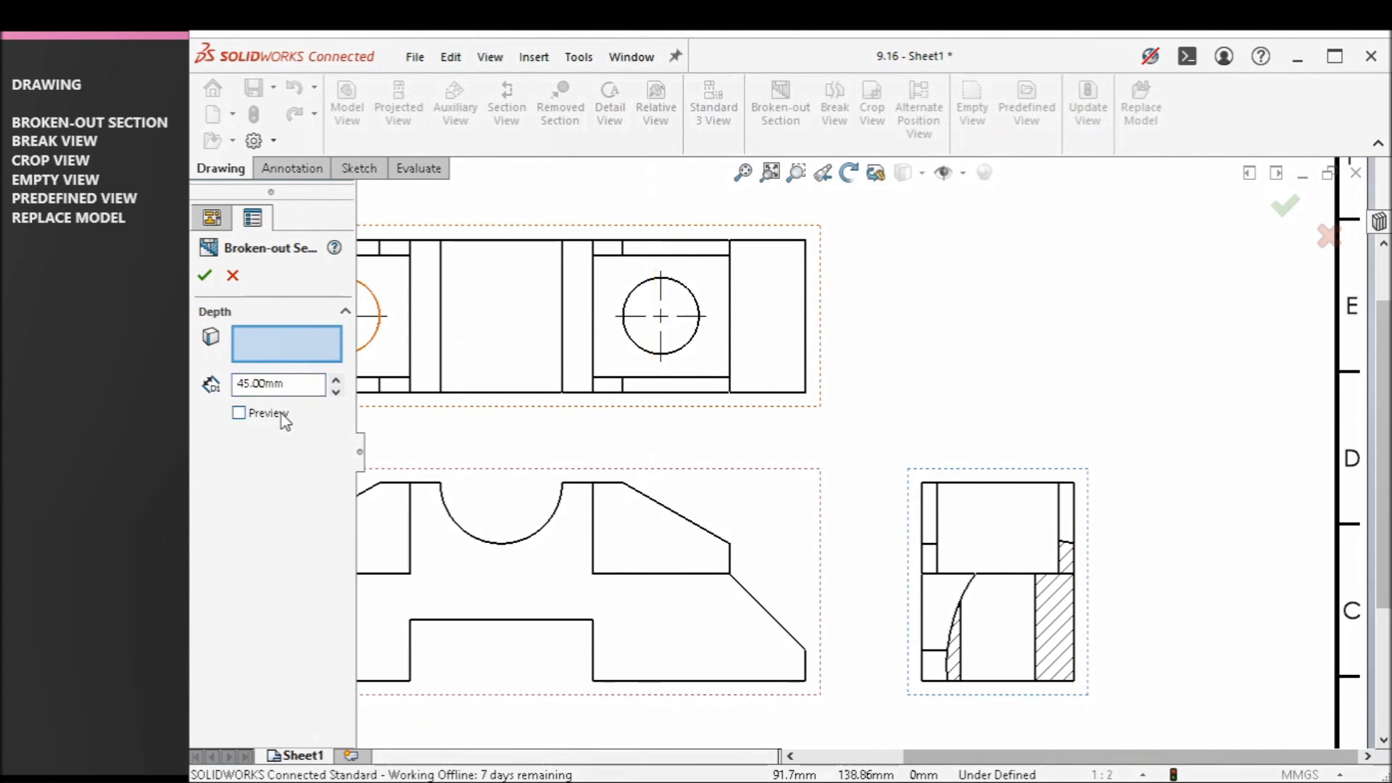
{"action": "left_click", "coordinate": [280, 412]}
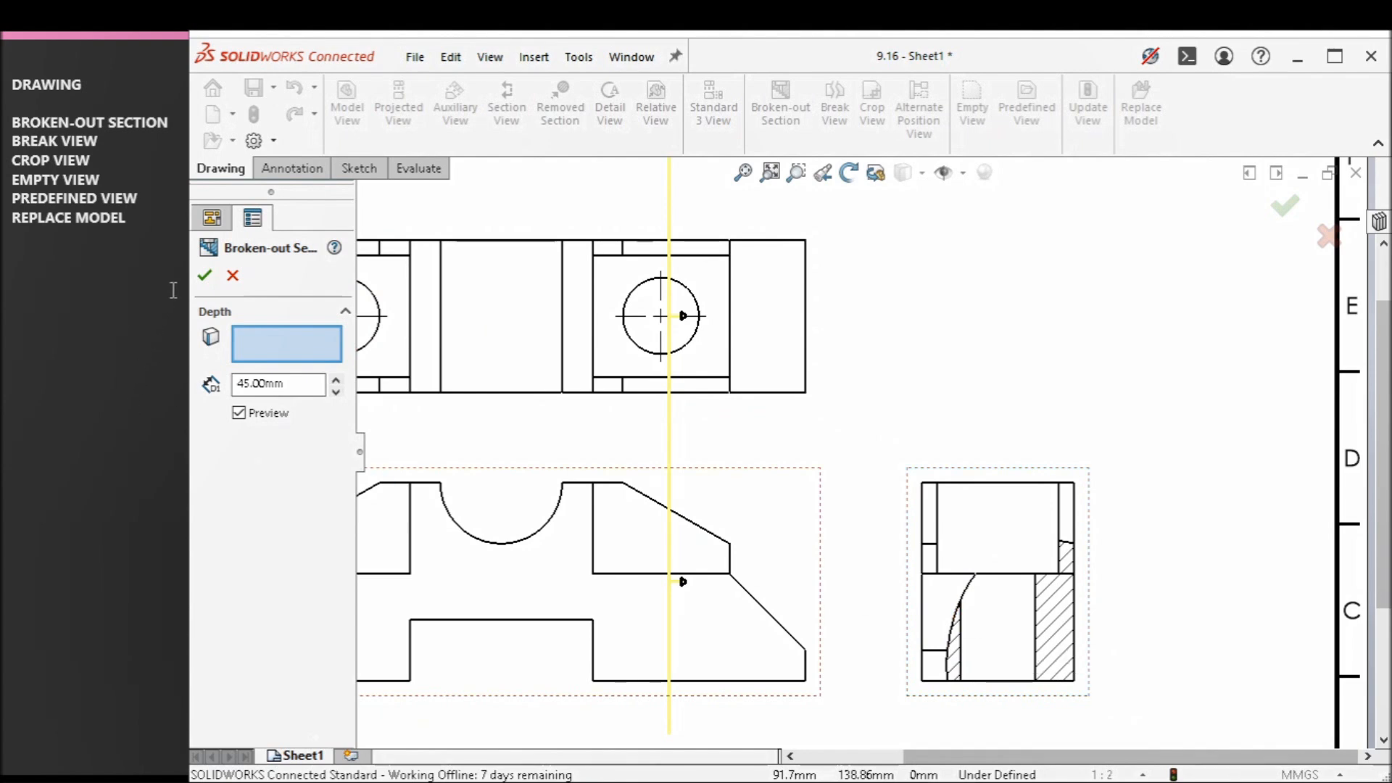
{"action": "left_click", "coordinate": [204, 276]}
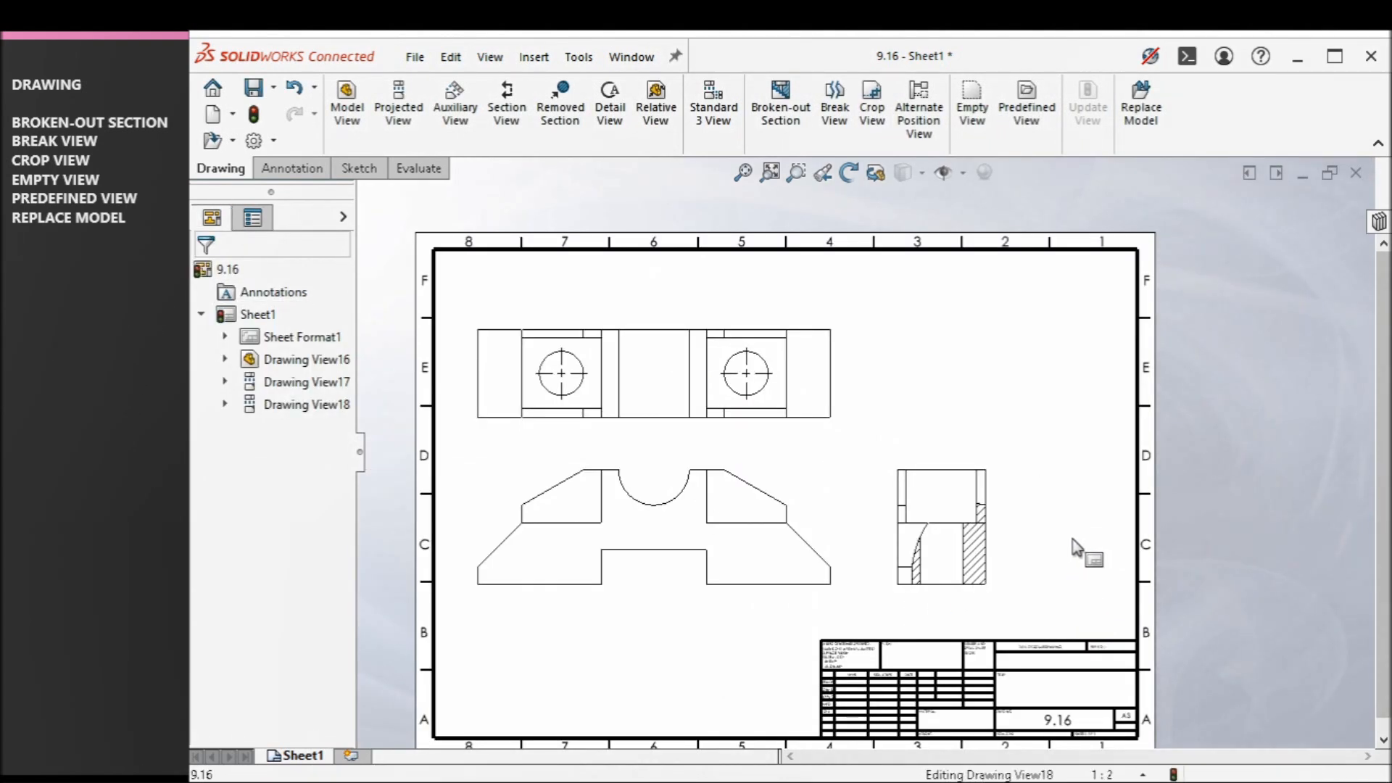
{"action": "left_click", "coordinate": [868, 535]}
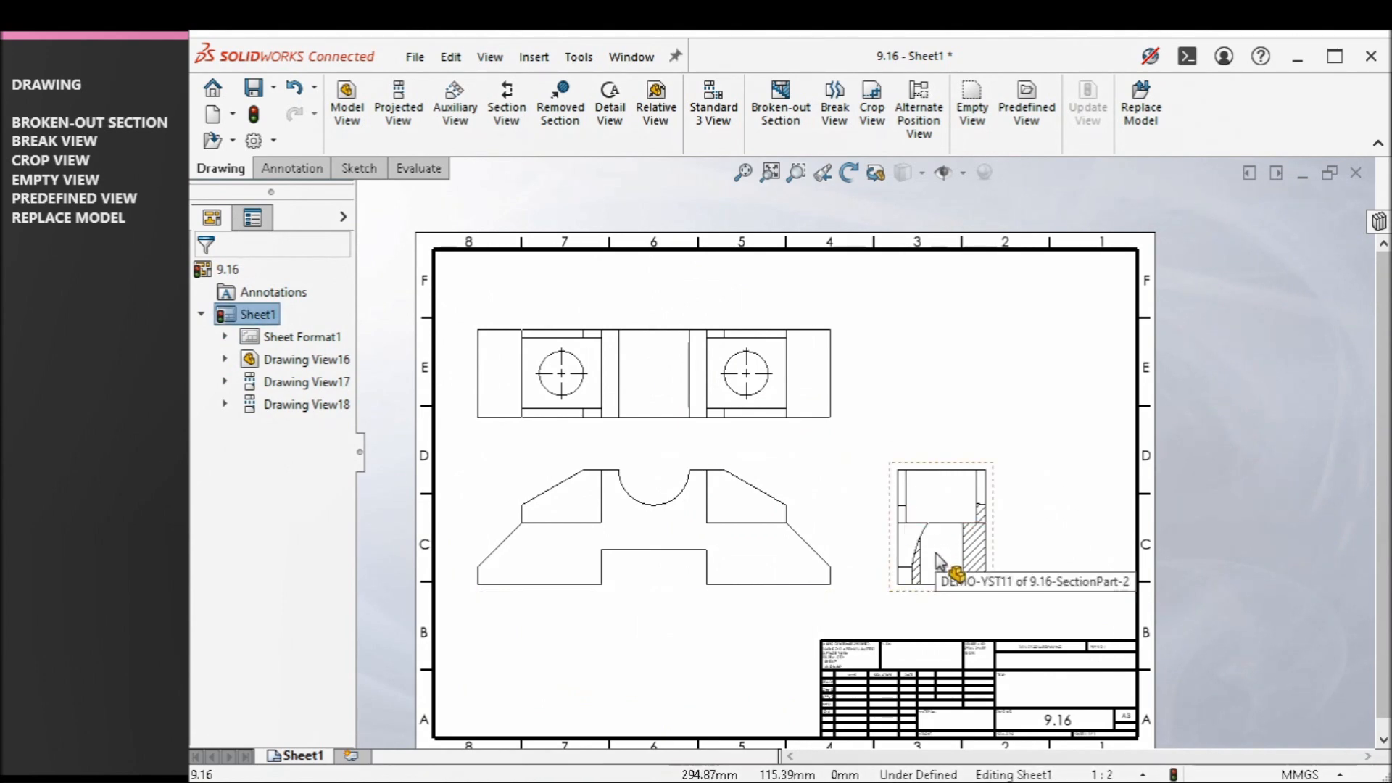
{"action": "scroll", "coordinate": [935, 555], "scroll_direction": "down", "scroll_amount": 1}
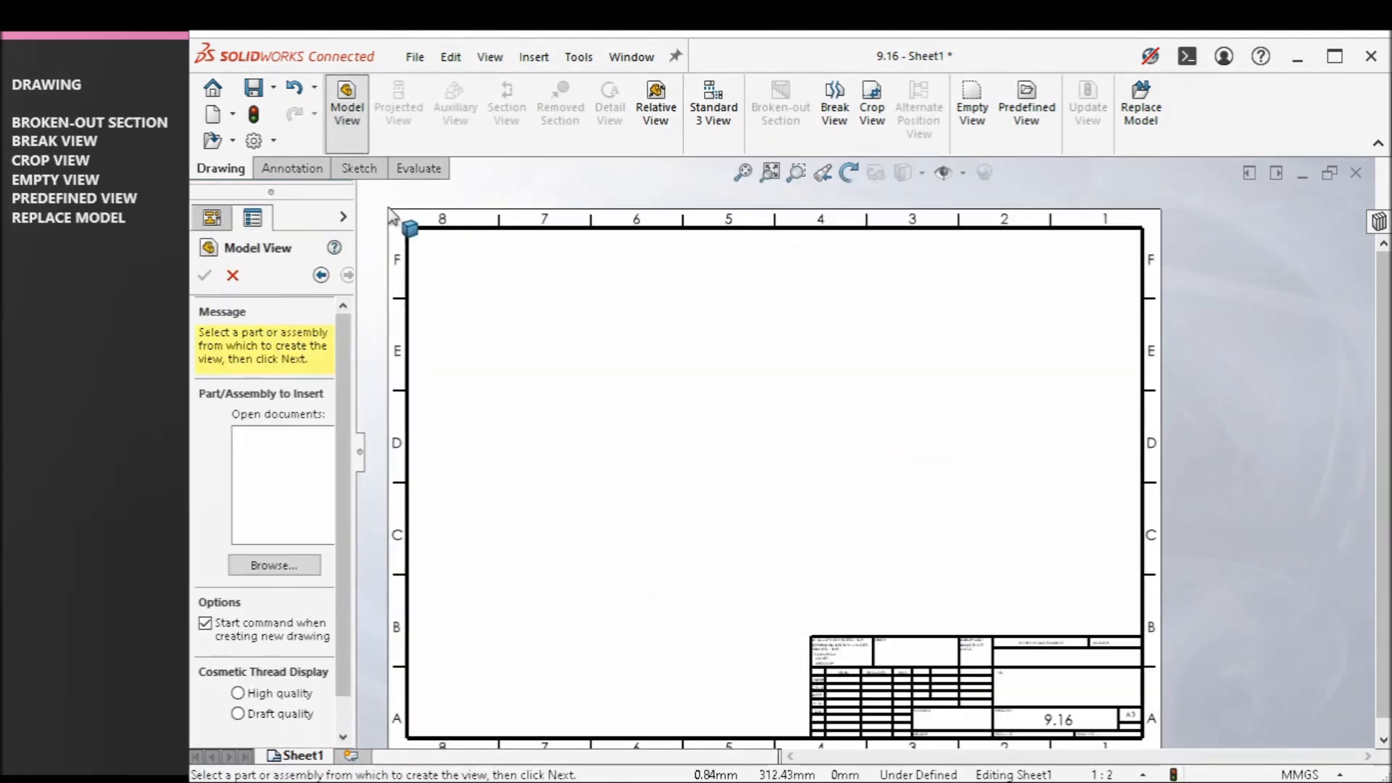
- Insert a model view of the BREAK9.16 part on the empty sheet and place a projected view to its right
{"action": "left_click", "coordinate": [289, 560]}
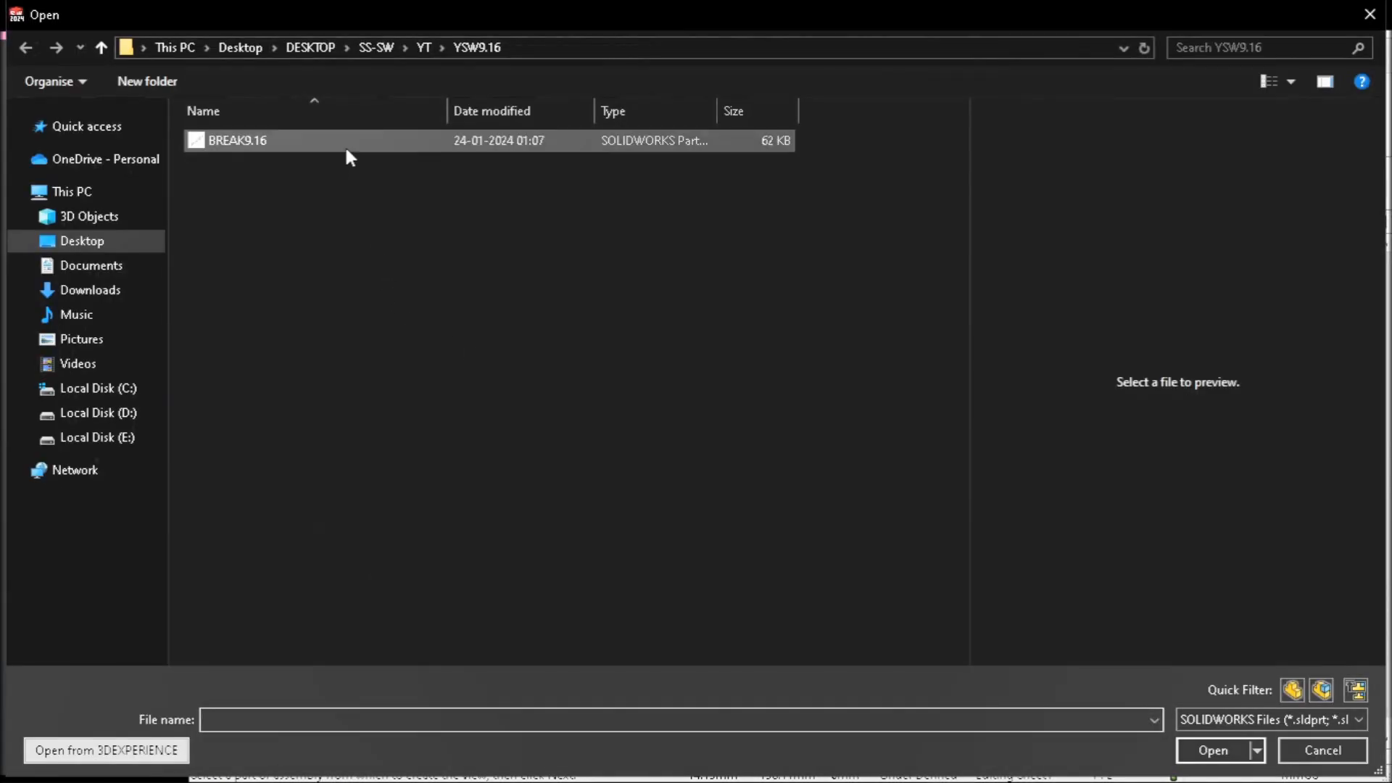
{"action": "double_click", "coordinate": [347, 144]}
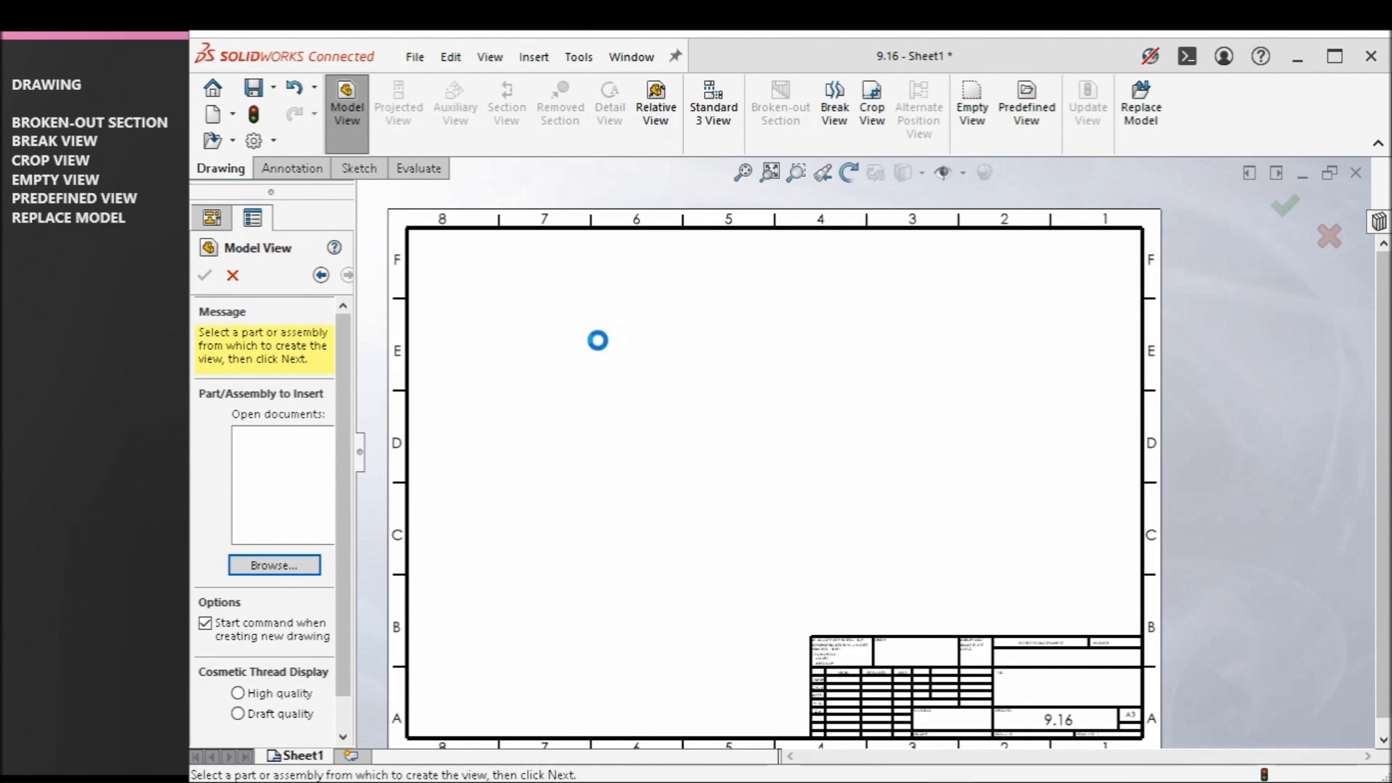
{"action": "left_click", "coordinate": [517, 409]}
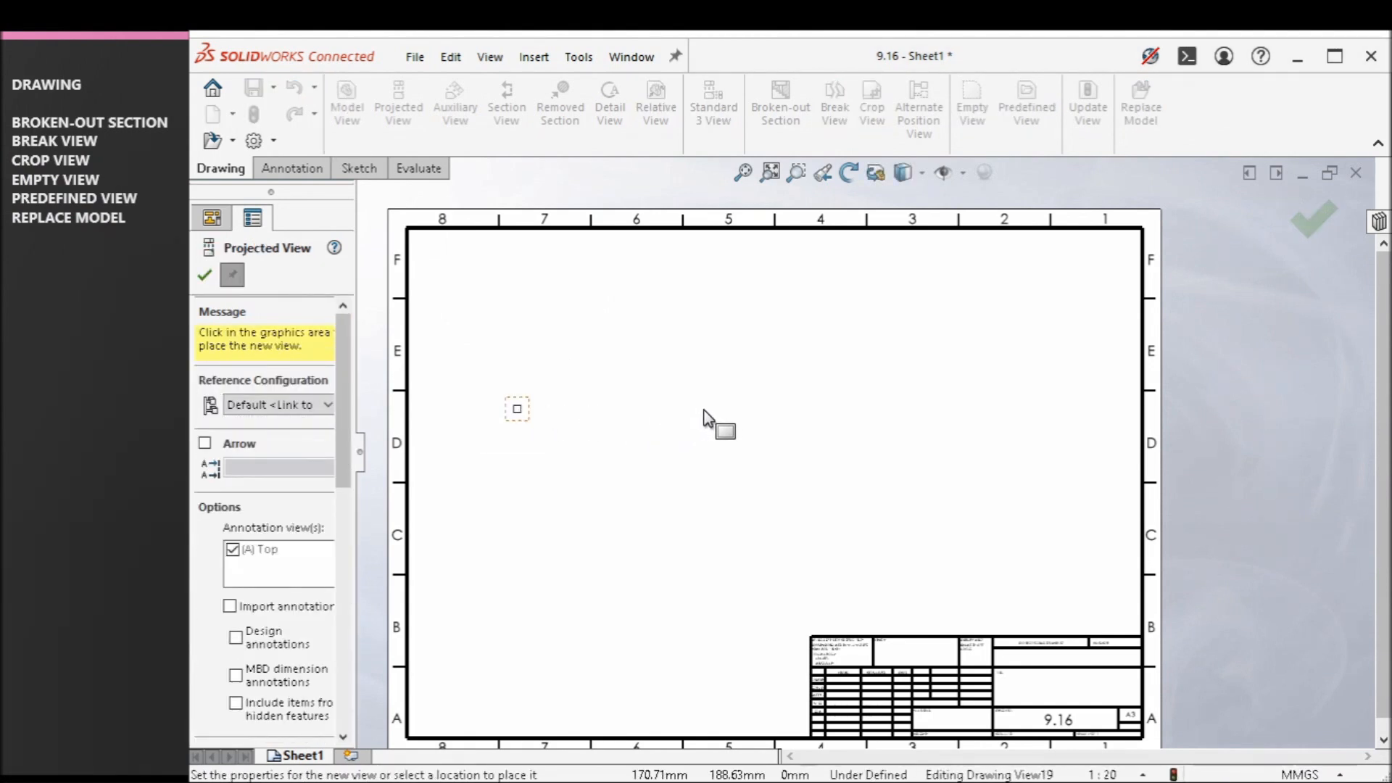
{"action": "left_click", "coordinate": [766, 422]}
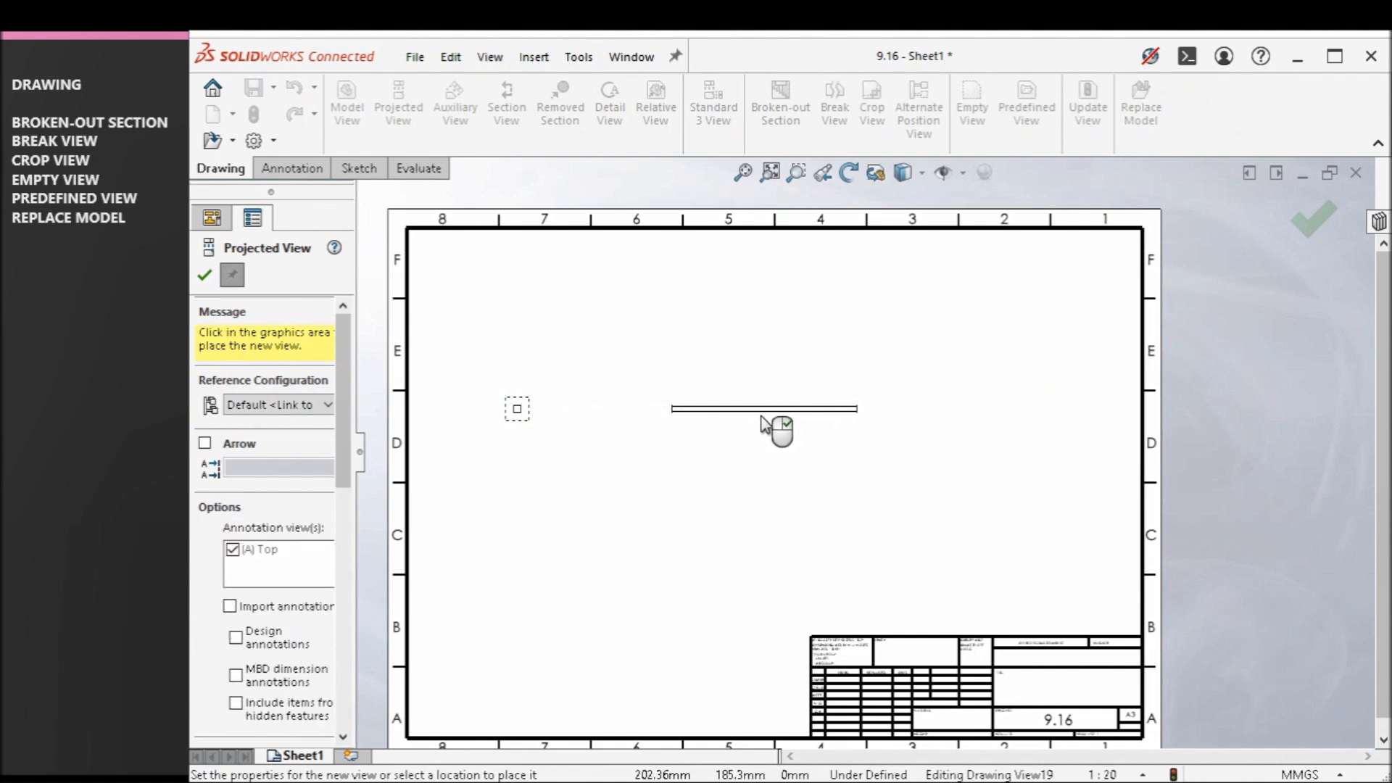
{"action": "left_click", "coordinate": [204, 275]}
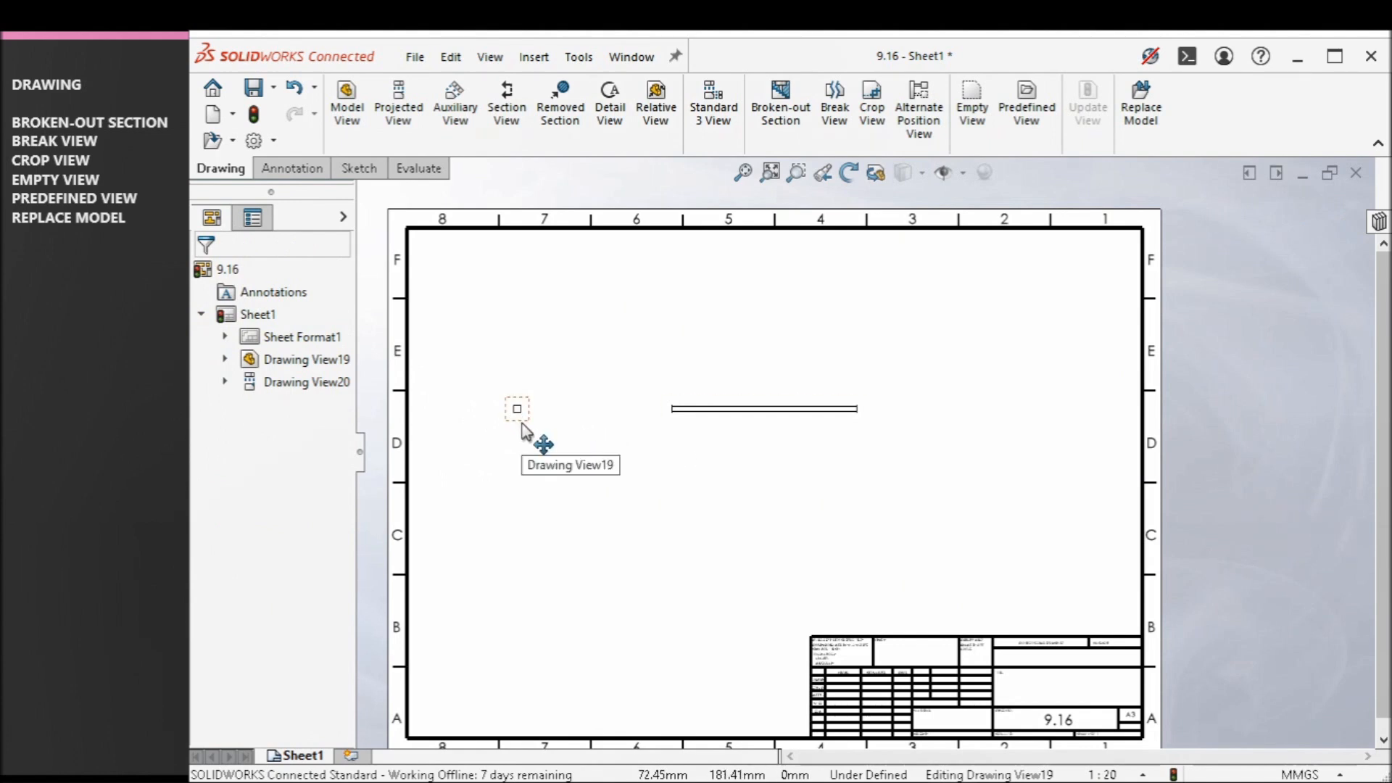
- Set the square end view to a custom scale of 1:1
{"action": "left_click", "coordinate": [522, 428]}
{"action": "left_click_drag", "start_coordinate": [343, 421], "coordinate": [339, 567]}
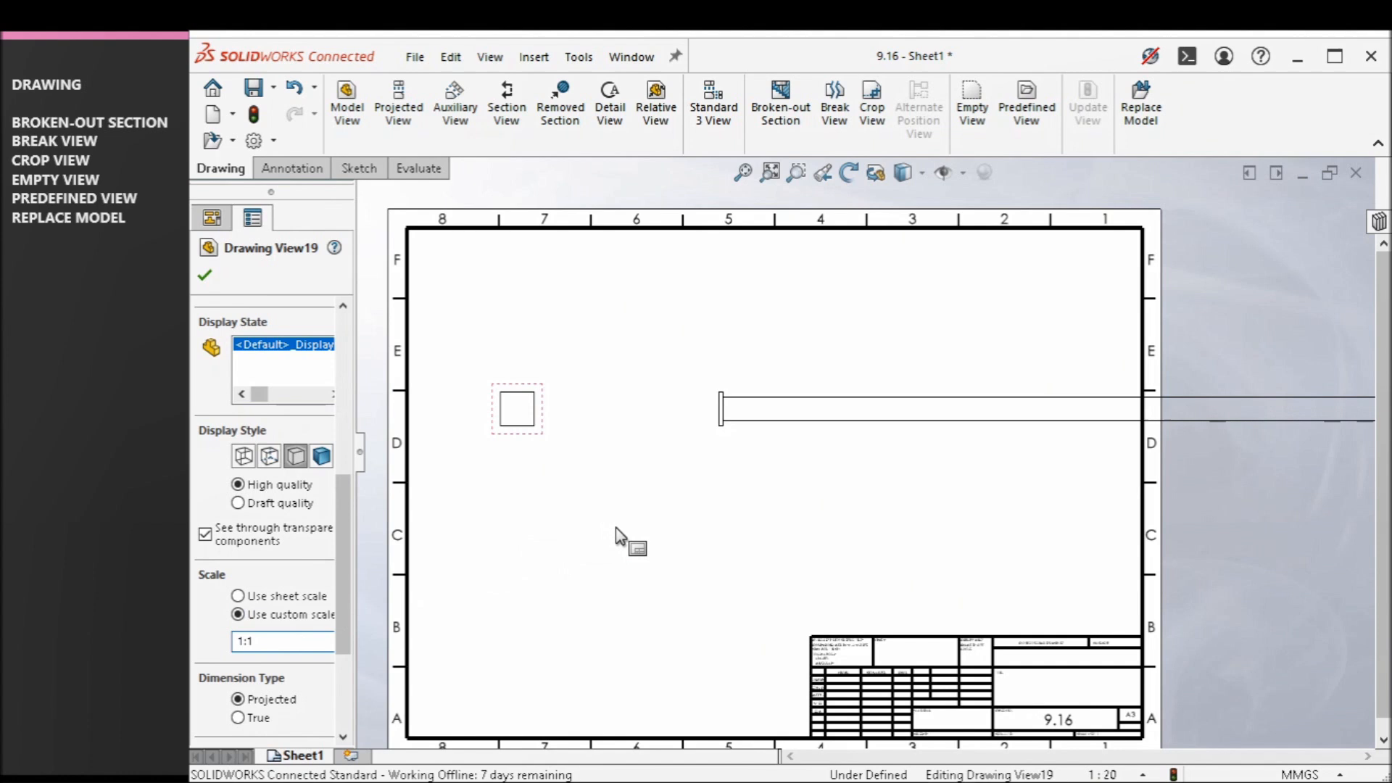
{"action": "left_click", "coordinate": [690, 497]}
- Move the long projected view to the right so that it clears the square end view
{"action": "scroll", "coordinate": [666, 498], "scroll_direction": "up", "scroll_amount": 3}
{"action": "left_click", "coordinate": [758, 479]}
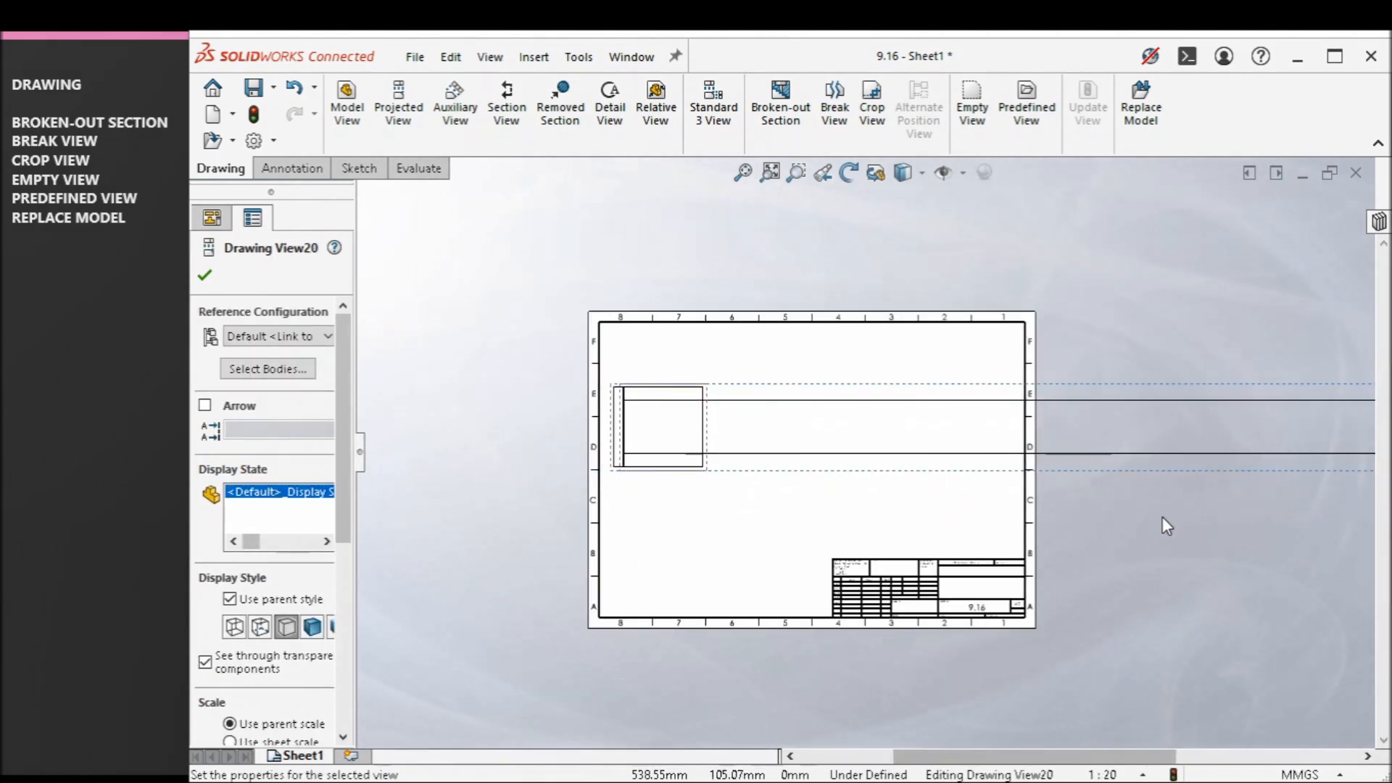
{"action": "key", "text": "Escape"}
{"action": "scroll", "coordinate": [1091, 520], "scroll_direction": "up", "scroll_amount": 3}
{"action": "left_click_drag", "start_coordinate": [803, 443], "coordinate": [909, 441]}
{"action": "left_click", "coordinate": [1062, 507]}
- Examine the full length of the long projected view in relation to the sheet border
{"action": "scroll", "coordinate": [1062, 508], "scroll_direction": "up", "scroll_amount": 3}
{"action": "scroll", "coordinate": [1062, 508], "scroll_direction": "up", "scroll_amount": 1}
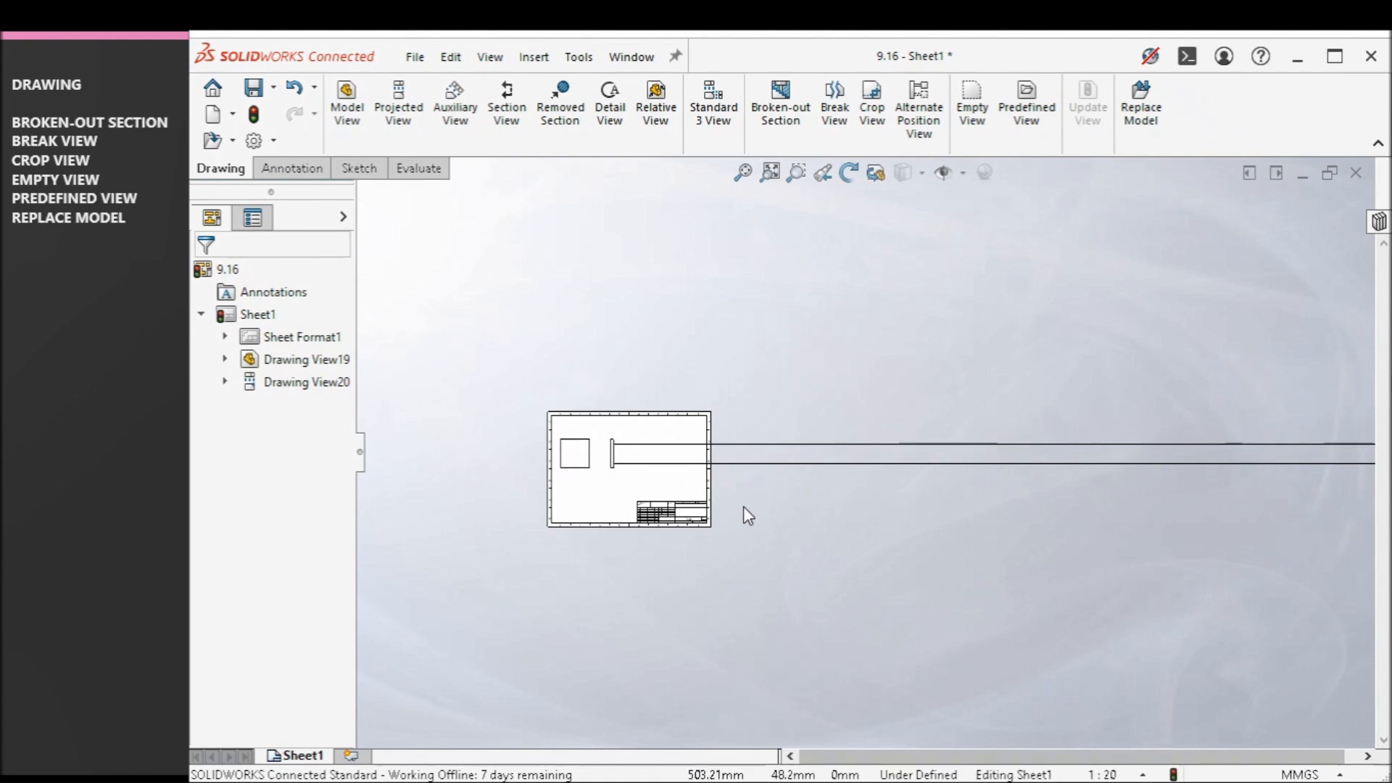
{"action": "scroll", "coordinate": [969, 509], "scroll_direction": "up", "scroll_amount": 3}
{"action": "scroll", "coordinate": [969, 509], "scroll_direction": "down", "scroll_amount": 4}
{"action": "scroll", "coordinate": [535, 369], "scroll_direction": "down", "scroll_amount": 2}
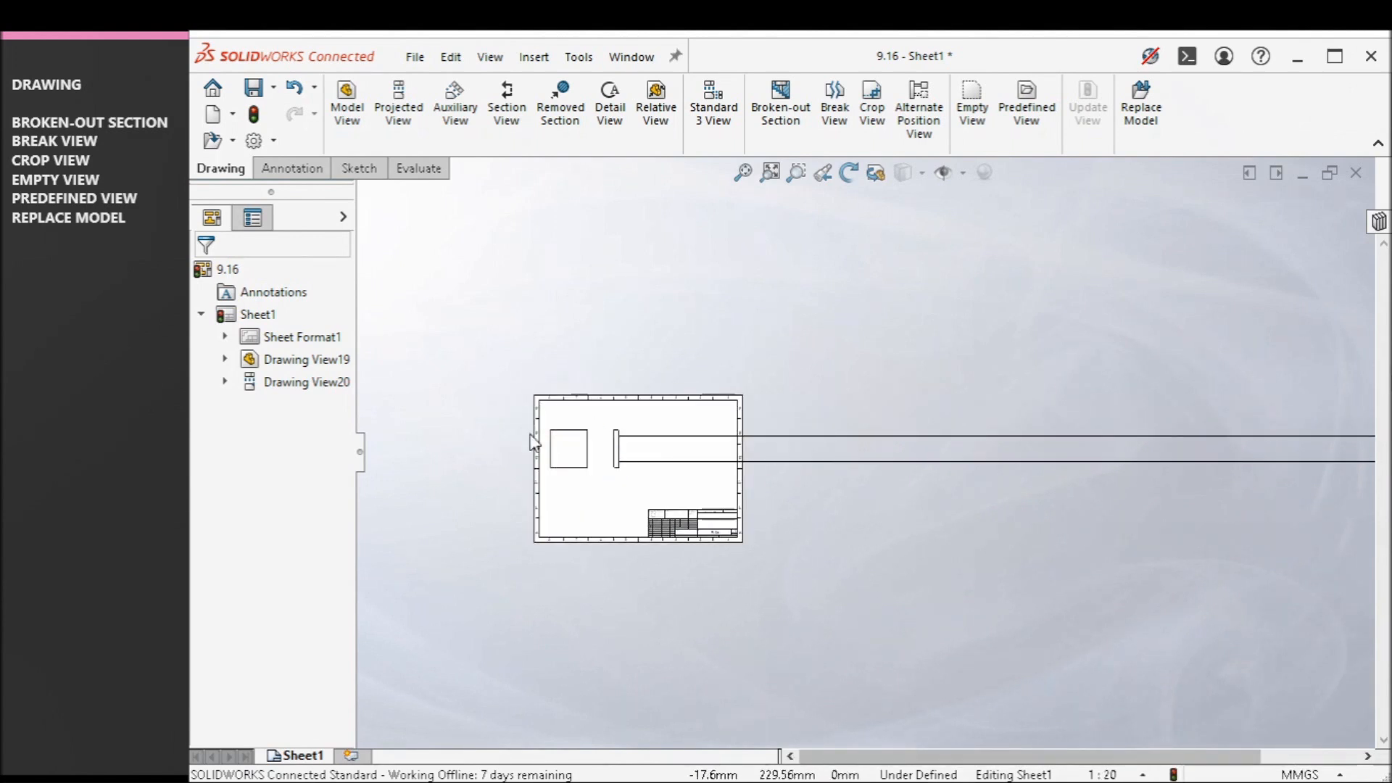
{"action": "scroll", "coordinate": [870, 466], "scroll_direction": "up", "scroll_amount": 3}
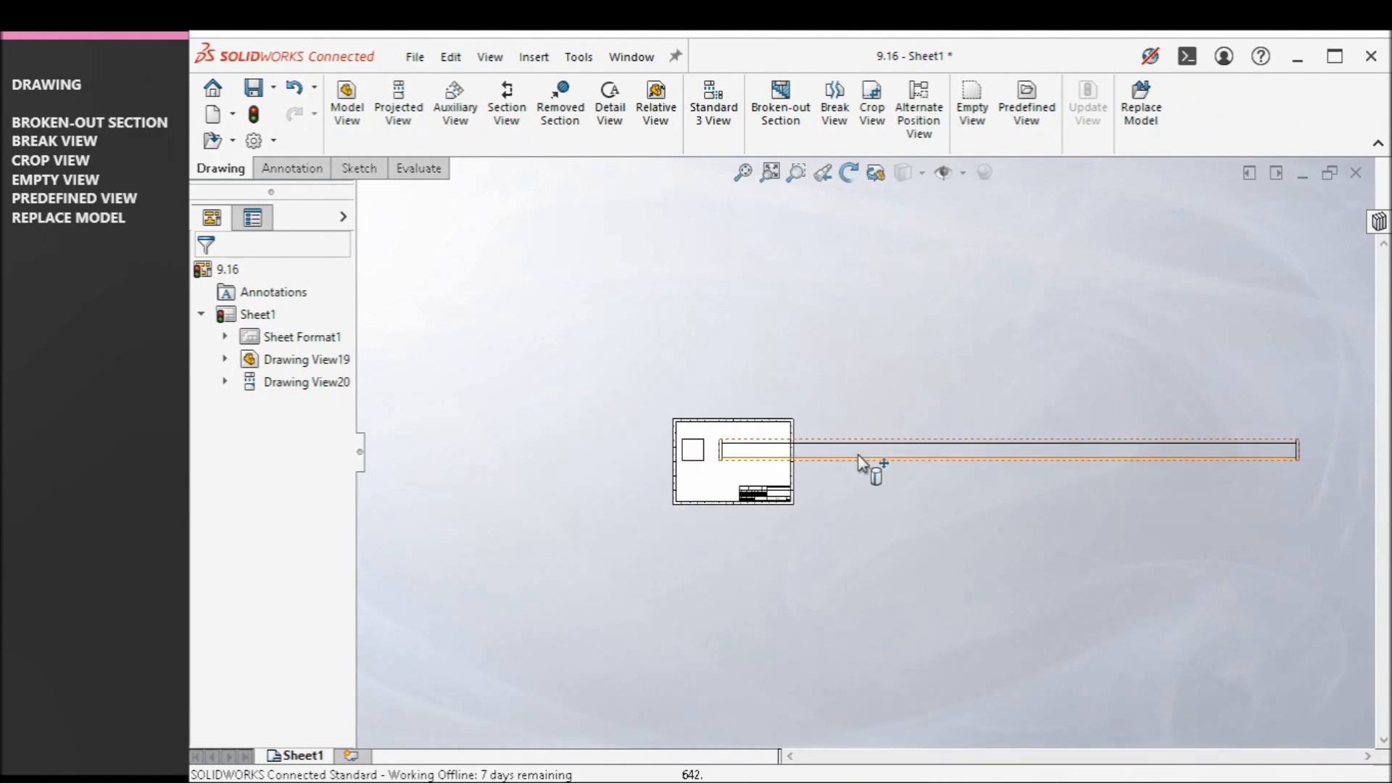
{"action": "scroll", "coordinate": [814, 472], "scroll_direction": "down", "scroll_amount": 2}
{"action": "scroll", "coordinate": [1279, 484], "scroll_direction": "up", "scroll_amount": 2}
{"action": "scroll", "coordinate": [1277, 476], "scroll_direction": "down", "scroll_amount": 2}
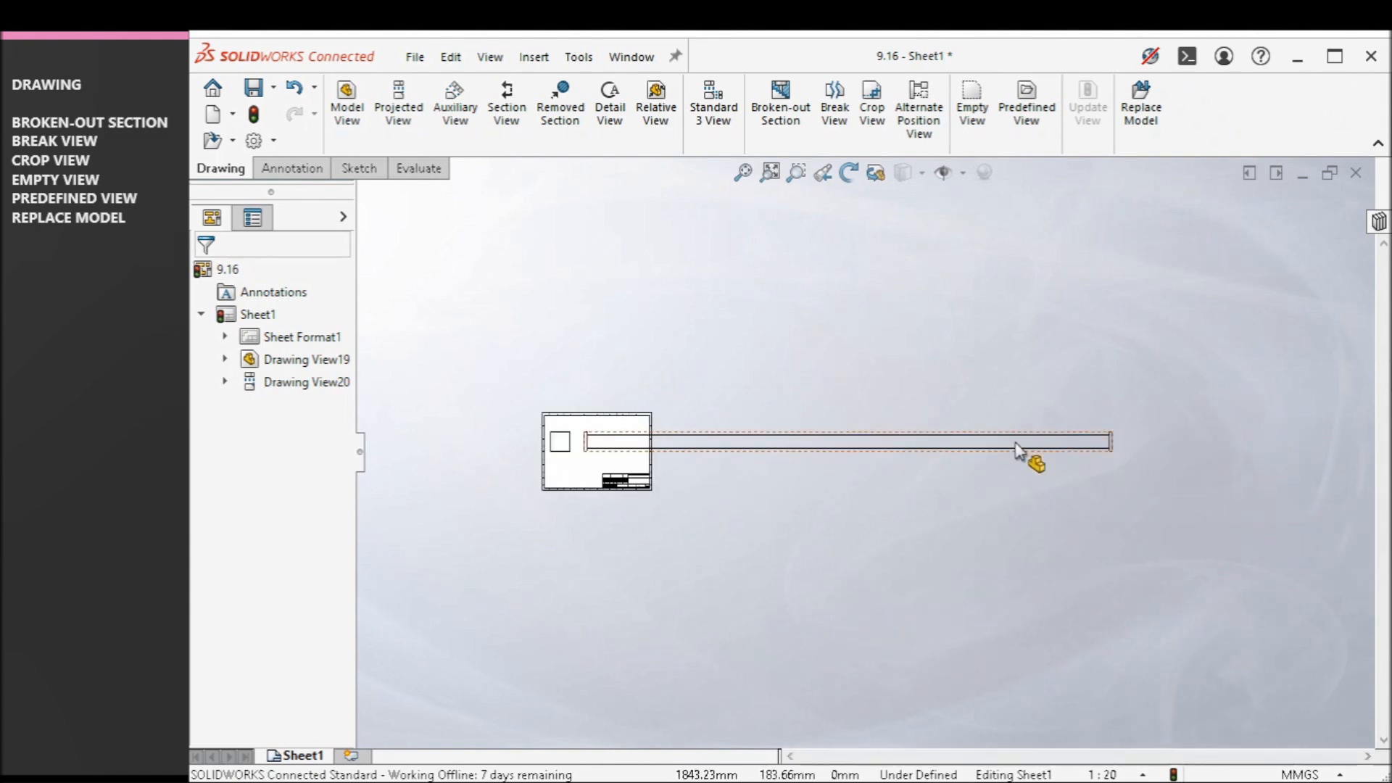
{"action": "scroll", "coordinate": [863, 480], "scroll_direction": "down", "scroll_amount": 3}
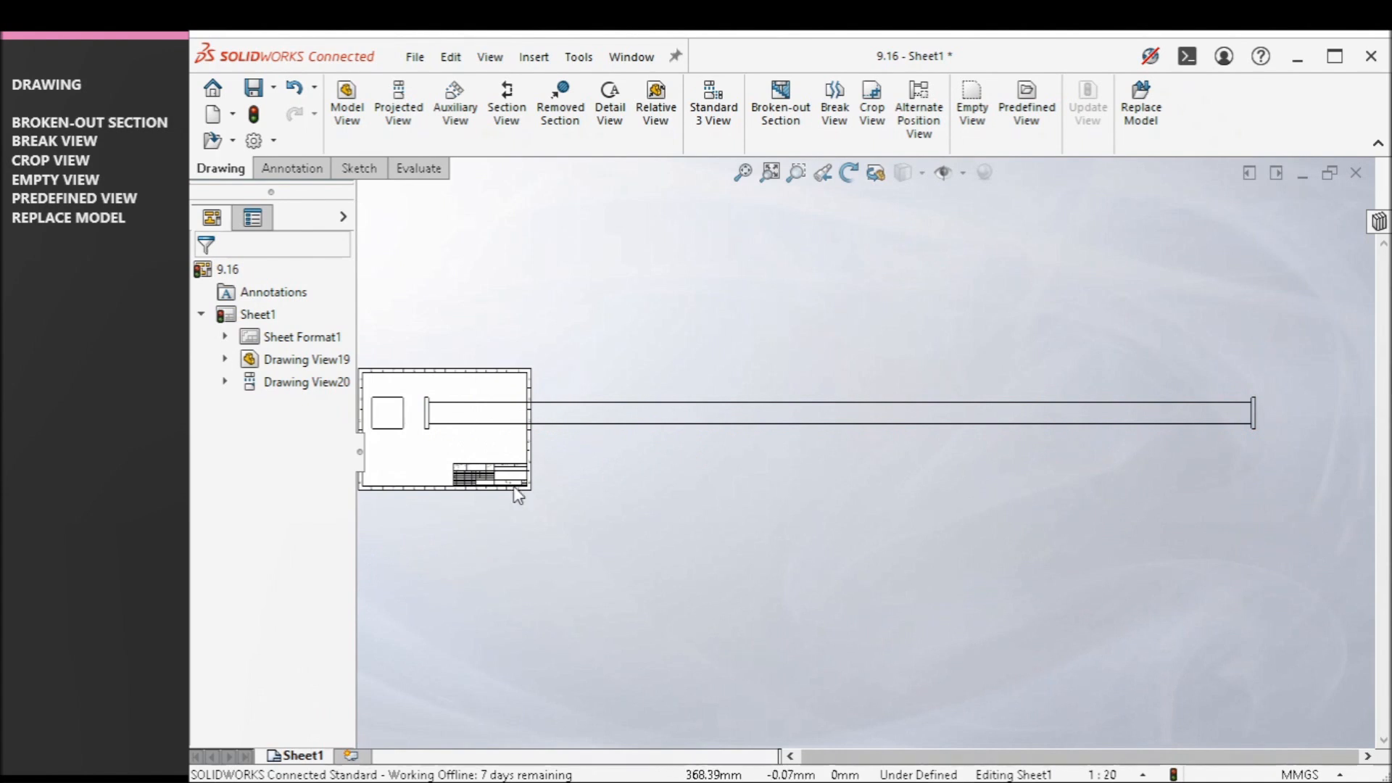
{"action": "scroll", "coordinate": [507, 464], "scroll_direction": "up", "scroll_amount": 2}
{"action": "scroll", "coordinate": [667, 444], "scroll_direction": "down", "scroll_amount": 5}
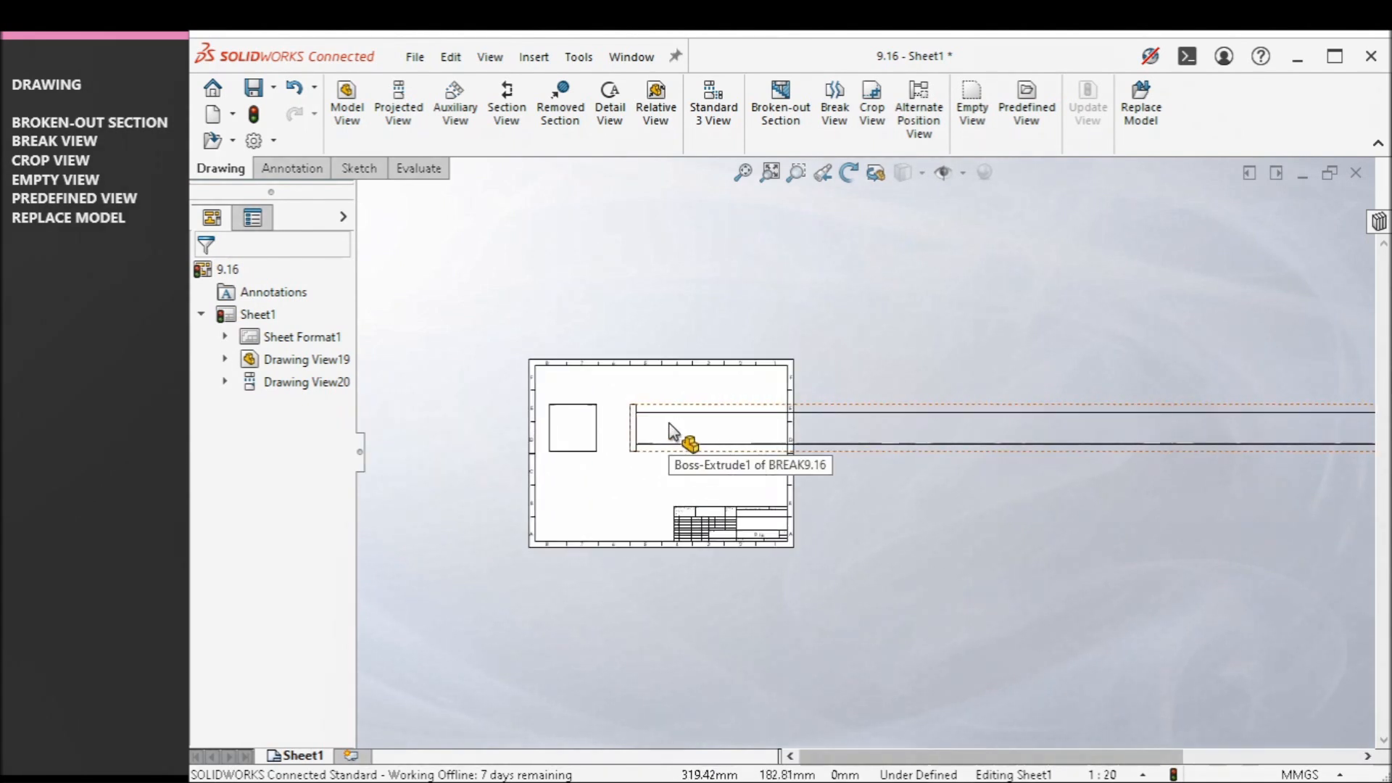
{"action": "scroll", "coordinate": [616, 435], "scroll_direction": "down", "scroll_amount": 2}
- Dimension the width and height of the square end view with Smart Dimension
{"action": "left_click", "coordinate": [290, 167]}
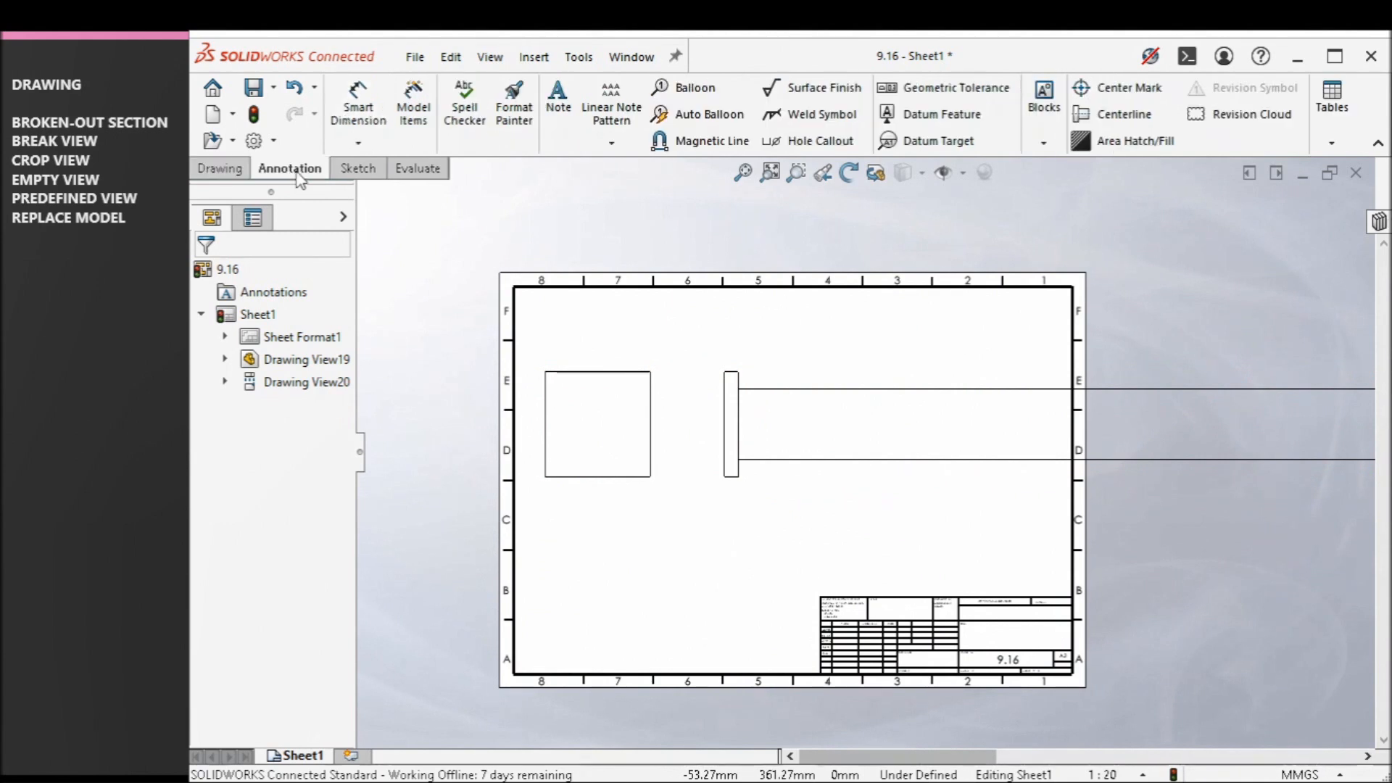
{"action": "left_click", "coordinate": [355, 107]}
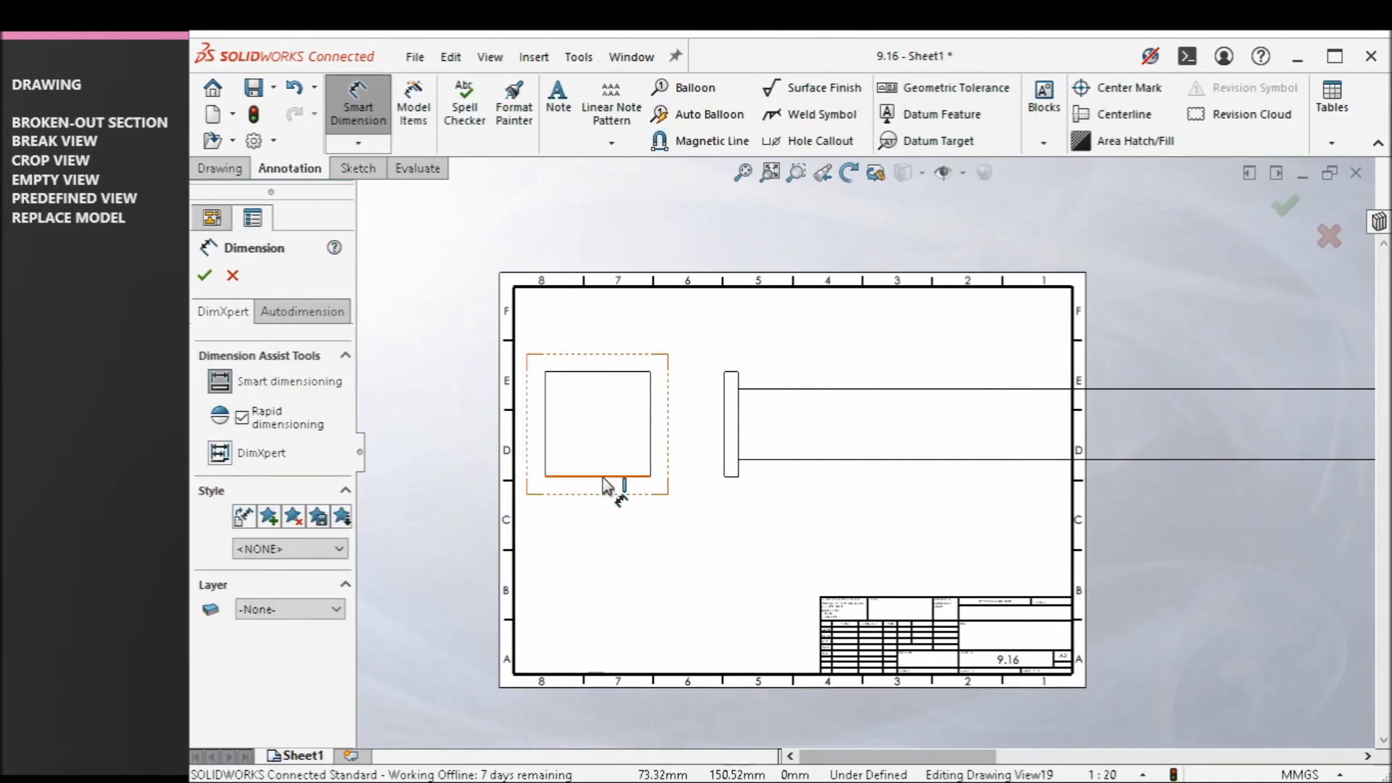
{"action": "left_click", "coordinate": [603, 479]}
{"action": "left_click", "coordinate": [599, 508]}
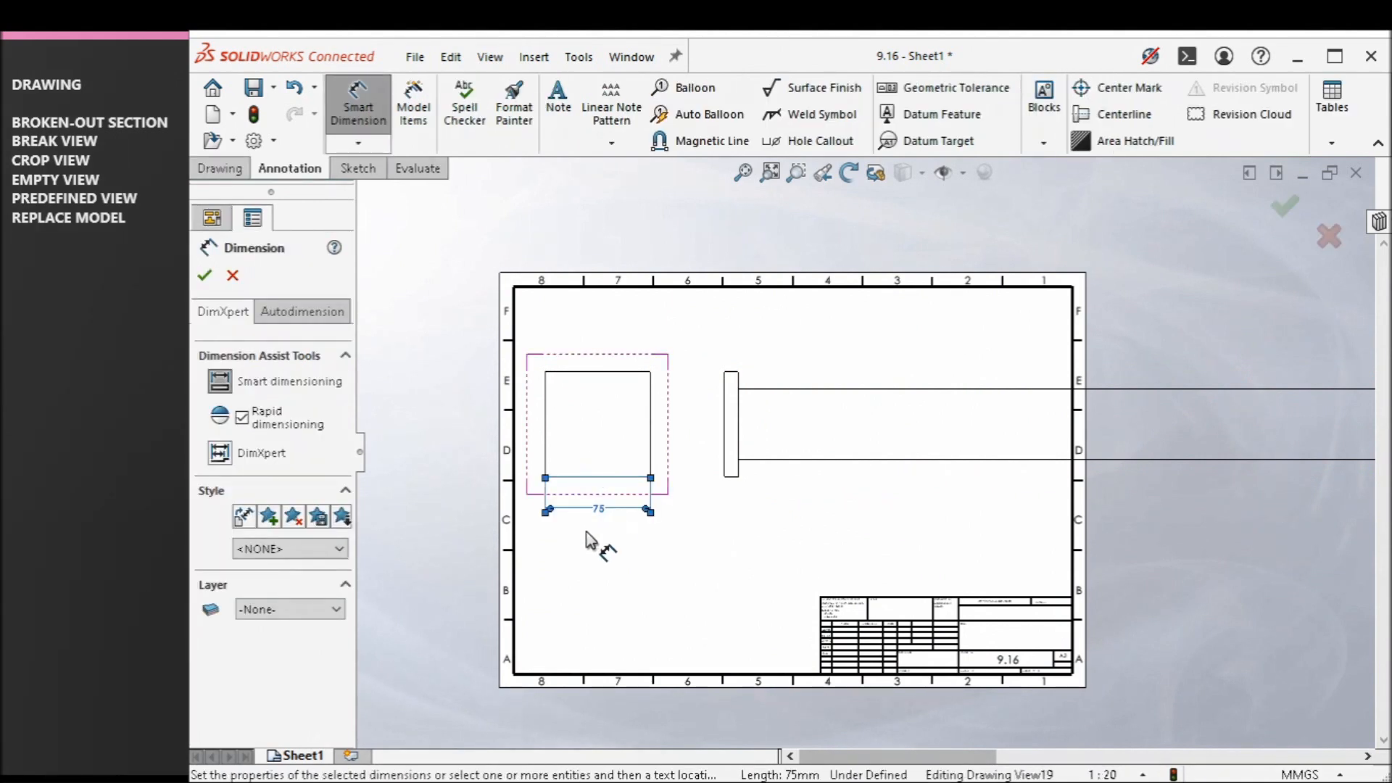
{"action": "left_click", "coordinate": [546, 411]}
{"action": "left_click", "coordinate": [542, 406]}
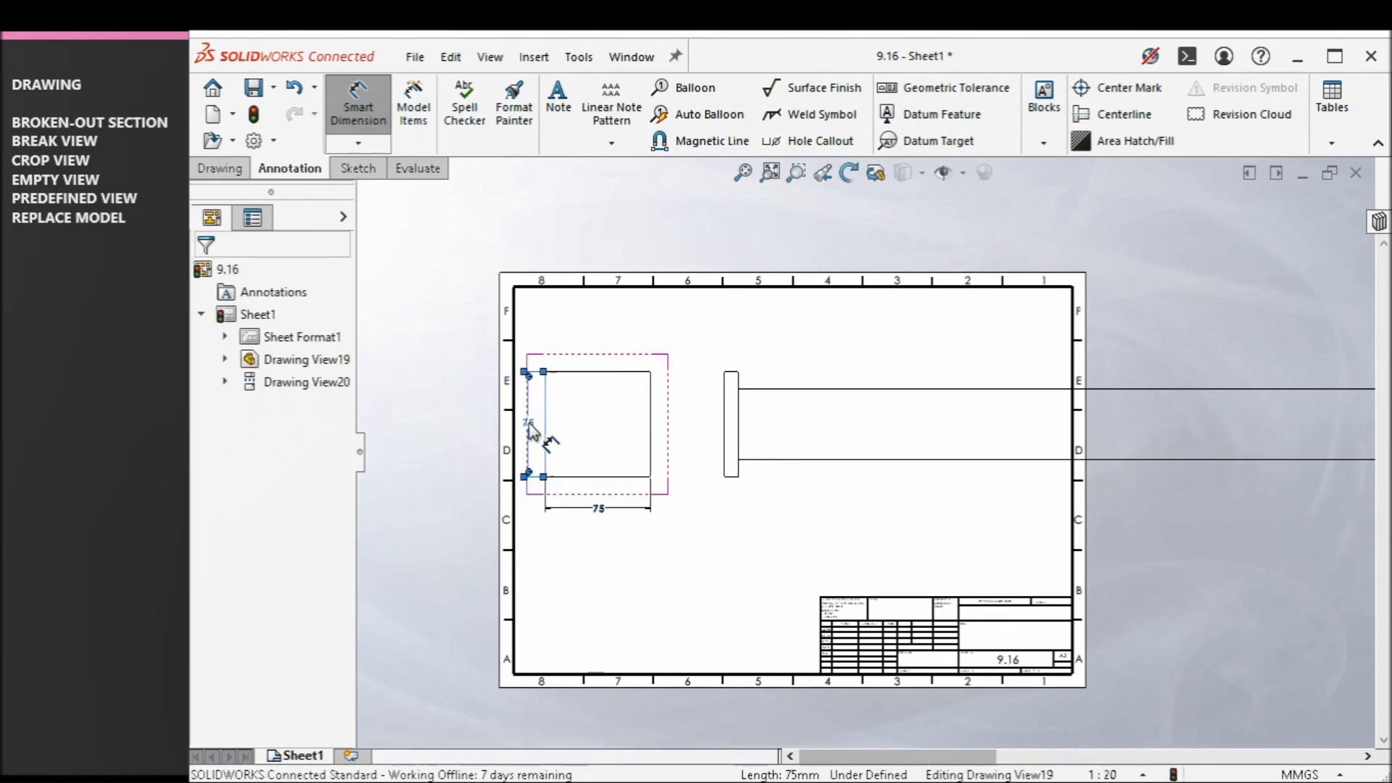
{"action": "left_click", "coordinate": [731, 551]}
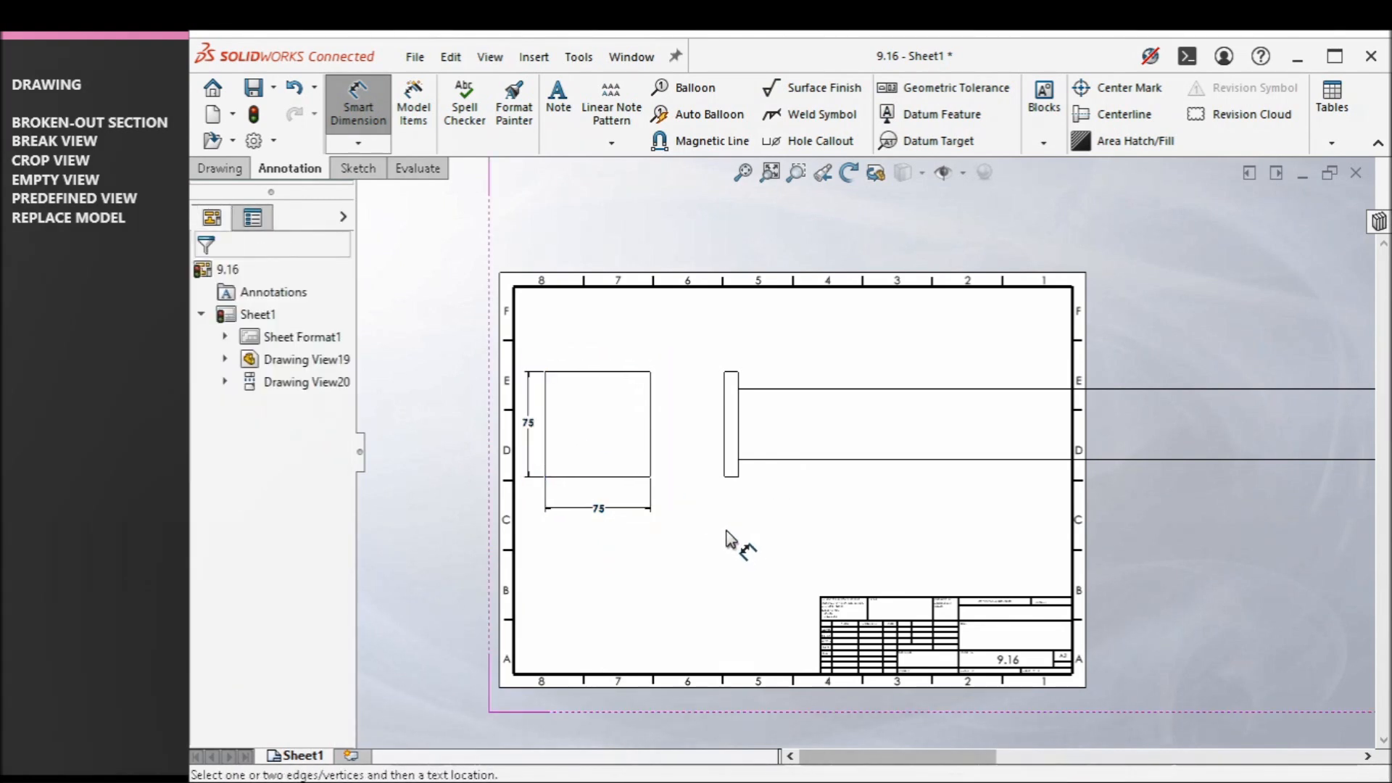
- Dimension the thickness and height of the end flange in the long projected view
{"action": "left_click", "coordinate": [732, 377]}
{"action": "left_click", "coordinate": [728, 370]}
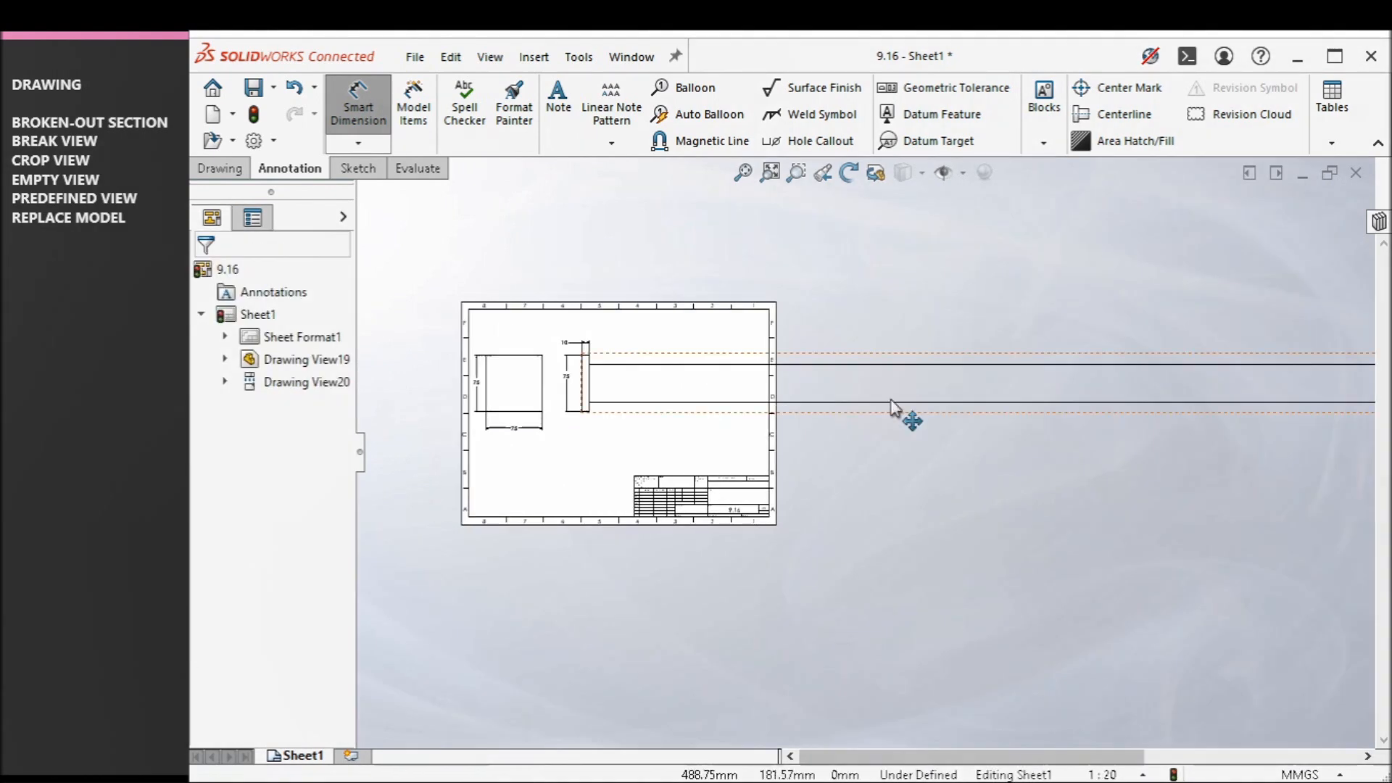
{"action": "key", "text": "Escape"}
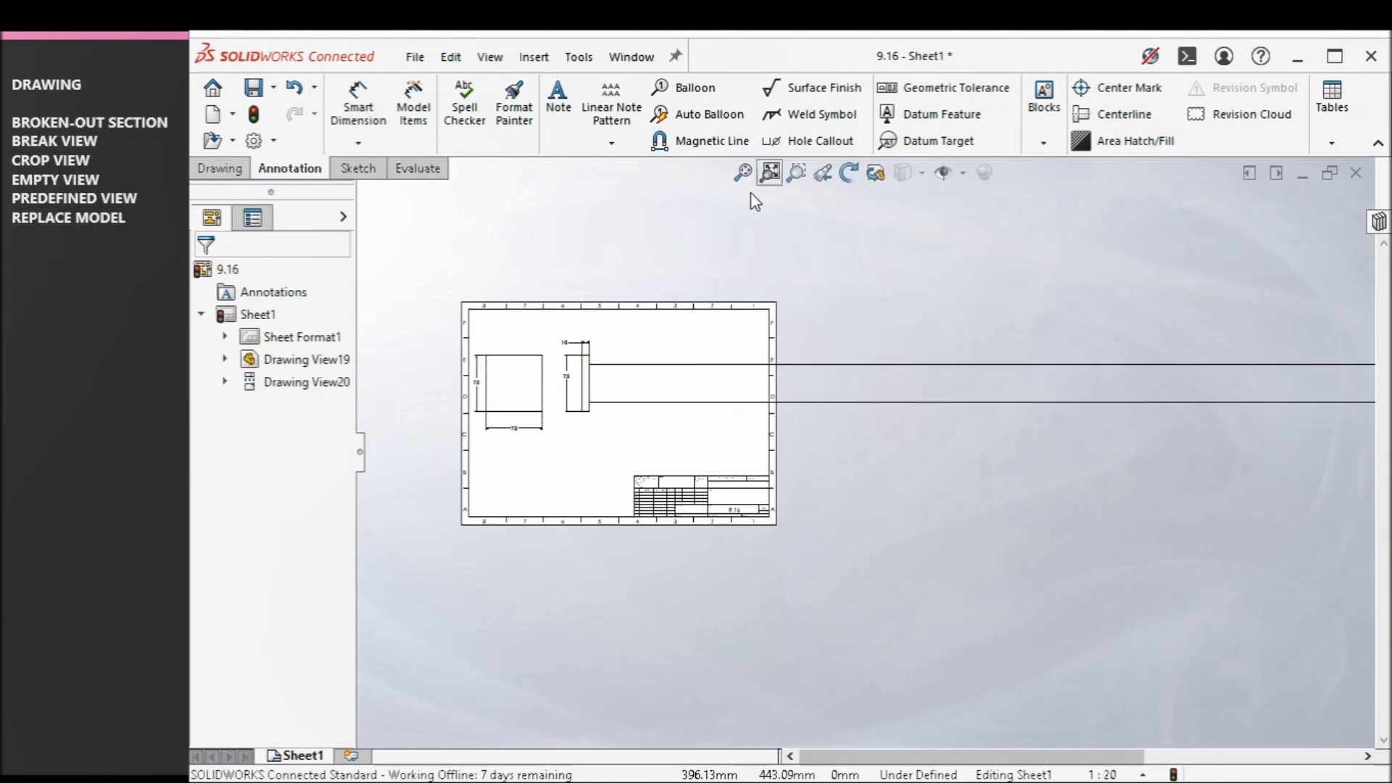
- Start a Break View on the long projected view and place the first break line on the shaft just past the near flange
{"action": "left_click", "coordinate": [219, 168]}
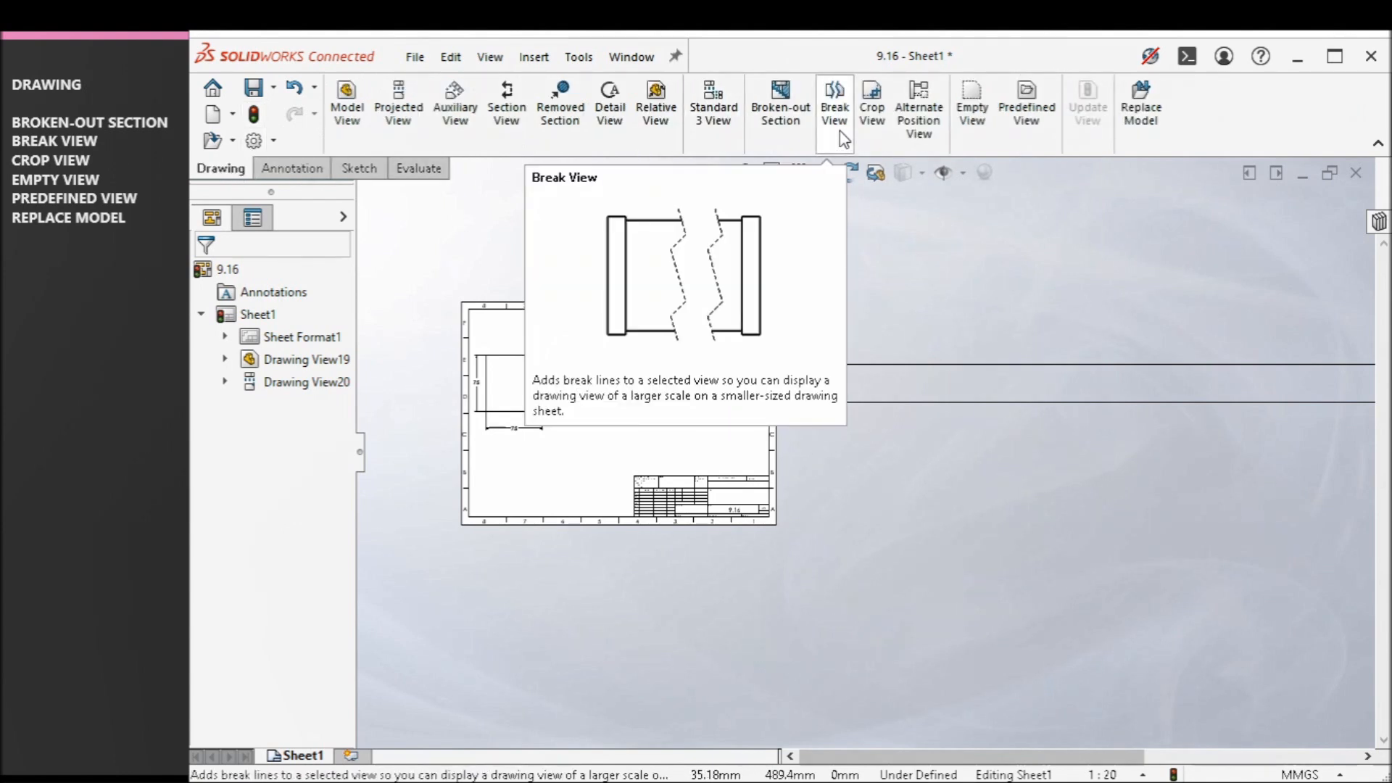
{"action": "left_click", "coordinate": [836, 109]}
{"action": "scroll", "coordinate": [852, 384], "scroll_direction": "up", "scroll_amount": 2}
{"action": "scroll", "coordinate": [870, 399], "scroll_direction": "down", "scroll_amount": 2}
{"action": "scroll", "coordinate": [881, 406], "scroll_direction": "up", "scroll_amount": 3}
{"action": "scroll", "coordinate": [863, 409], "scroll_direction": "down", "scroll_amount": 2}
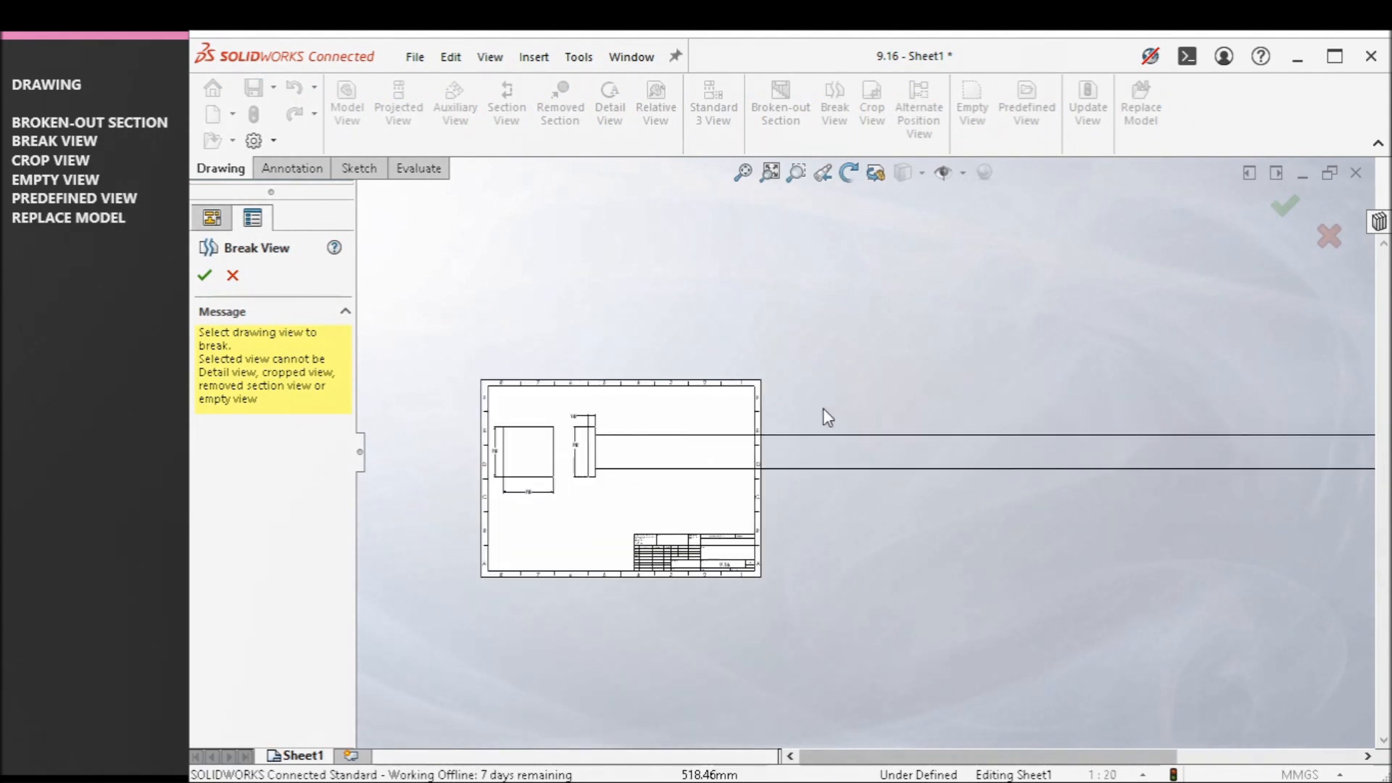
{"action": "left_click", "coordinate": [696, 464]}
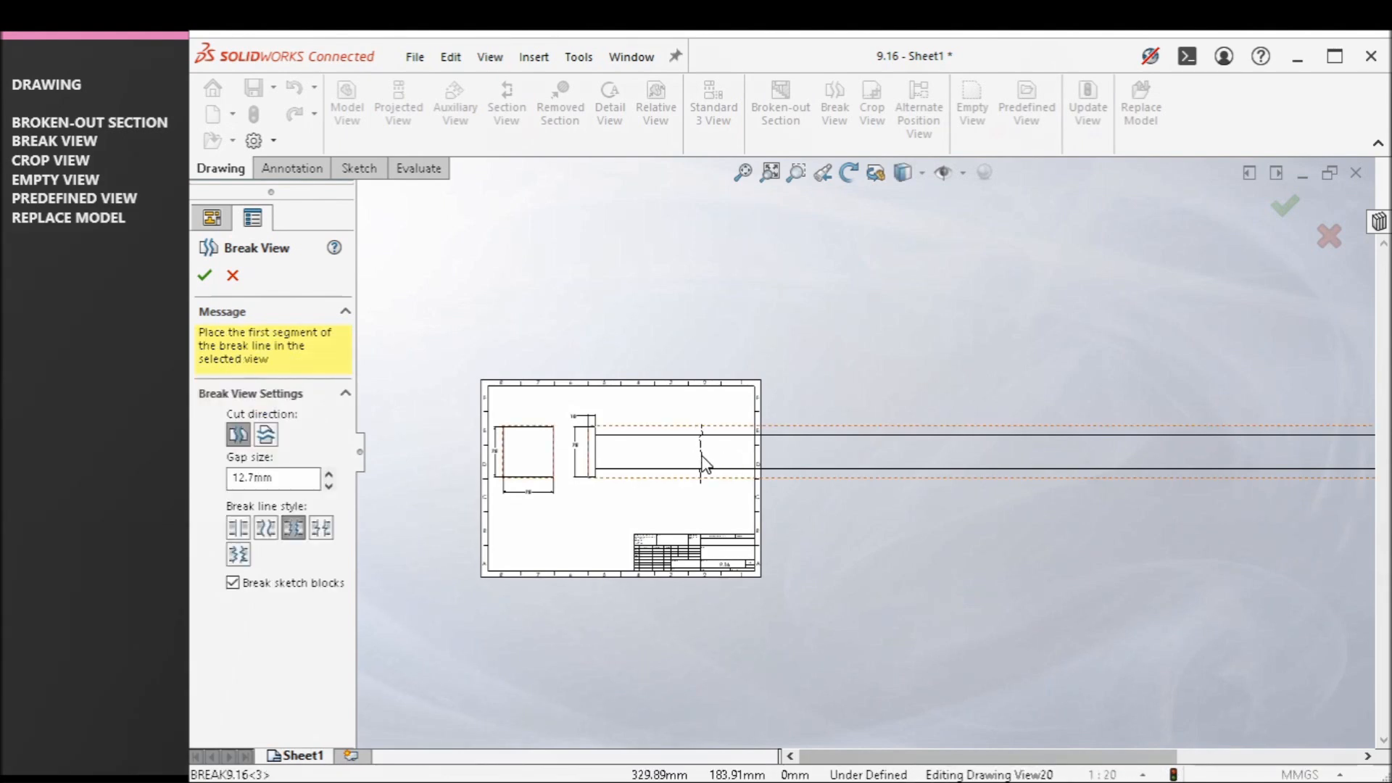
{"action": "scroll", "coordinate": [703, 464], "scroll_direction": "up", "scroll_amount": 2}
{"action": "scroll", "coordinate": [823, 472], "scroll_direction": "down", "scroll_amount": 1}
{"action": "scroll", "coordinate": [1035, 477], "scroll_direction": "up", "scroll_amount": 4}
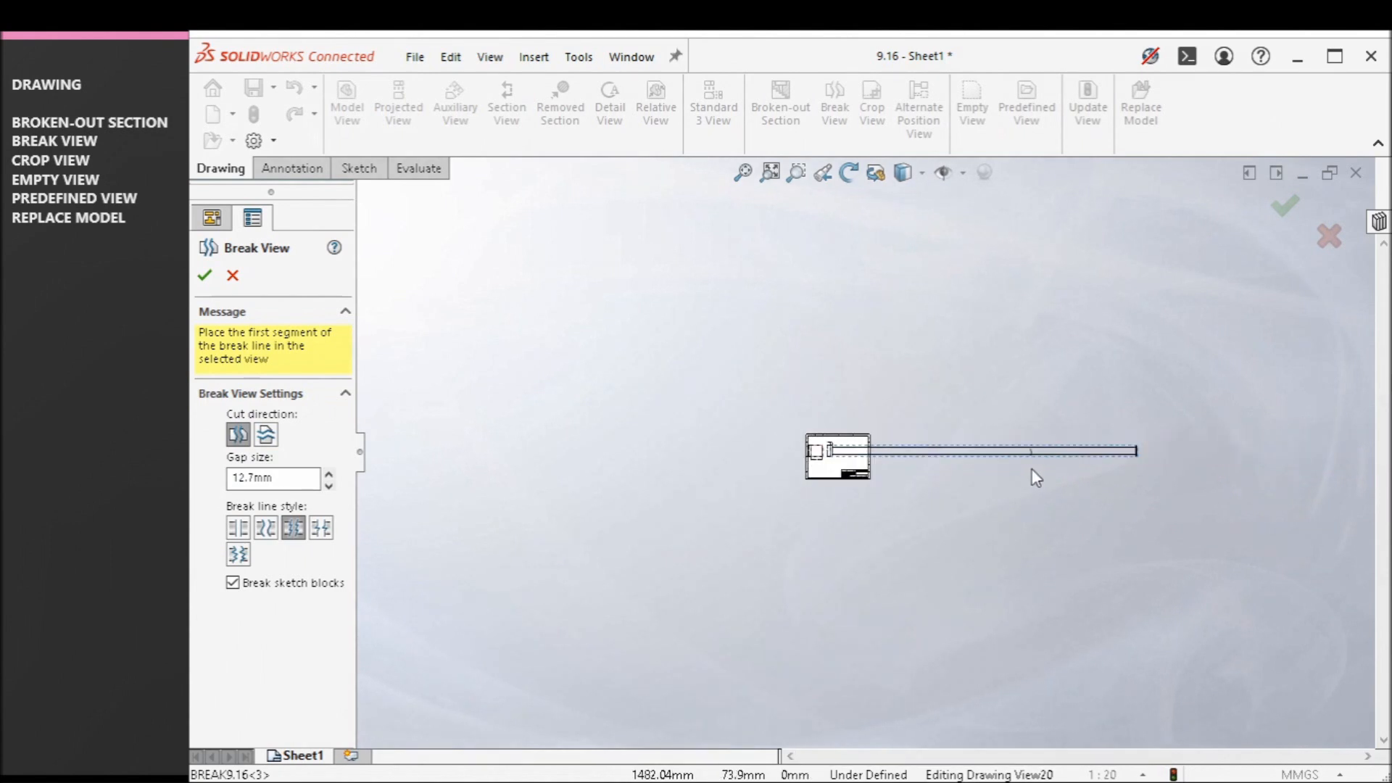
{"action": "scroll", "coordinate": [943, 456], "scroll_direction": "down", "scroll_amount": 4}
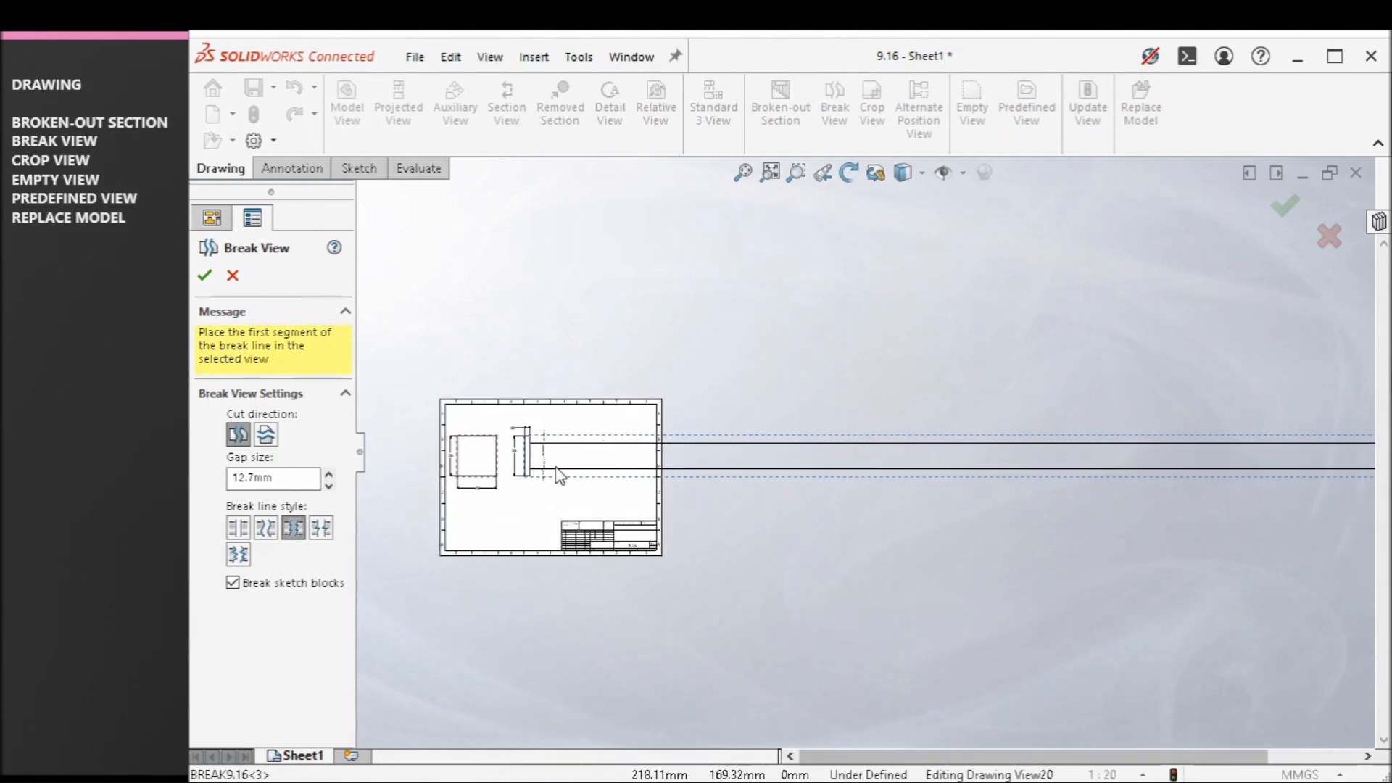
{"action": "left_click", "coordinate": [555, 473]}
- Place the second break line on the shaft close to the far flange and accept the break
{"action": "scroll", "coordinate": [849, 475], "scroll_direction": "up", "scroll_amount": 3}
{"action": "scroll", "coordinate": [1003, 473], "scroll_direction": "down", "scroll_amount": 2}
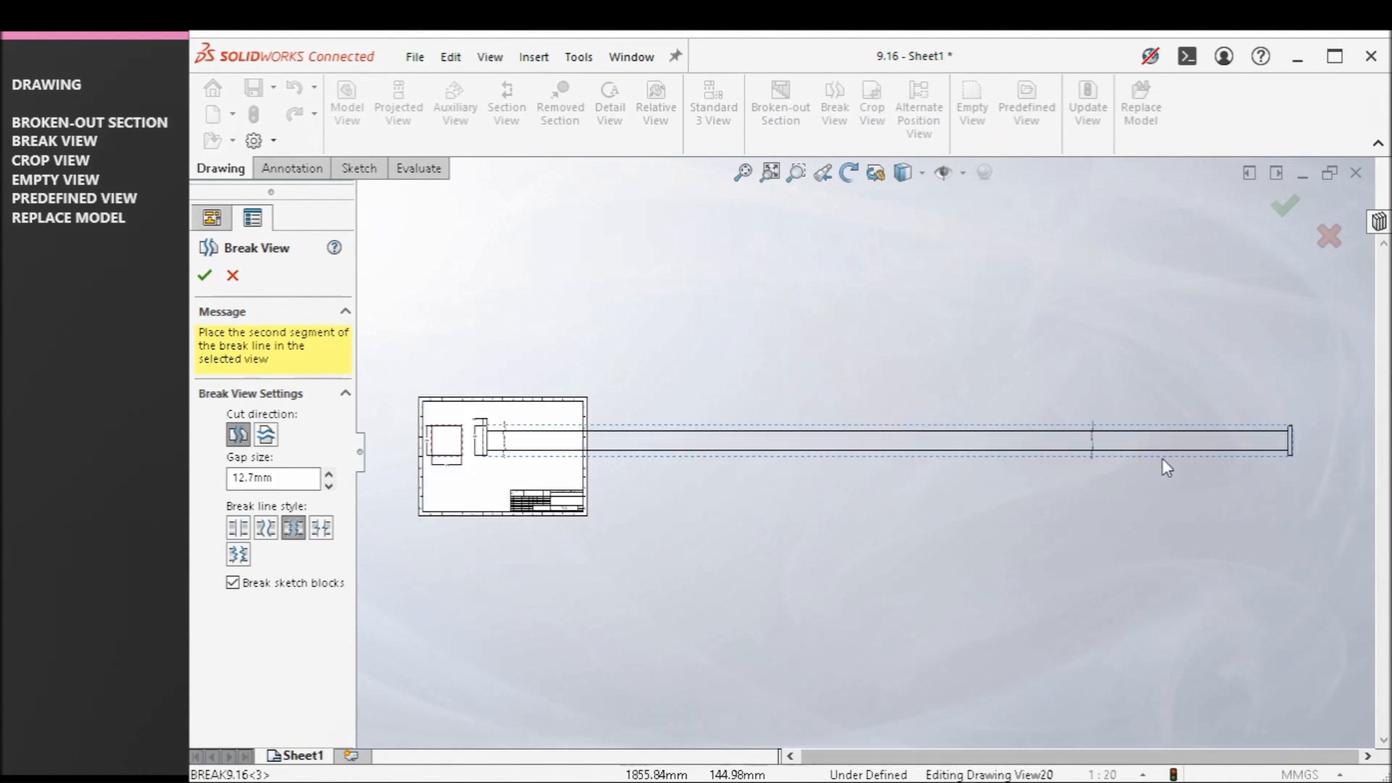
{"action": "left_click", "coordinate": [1264, 450]}
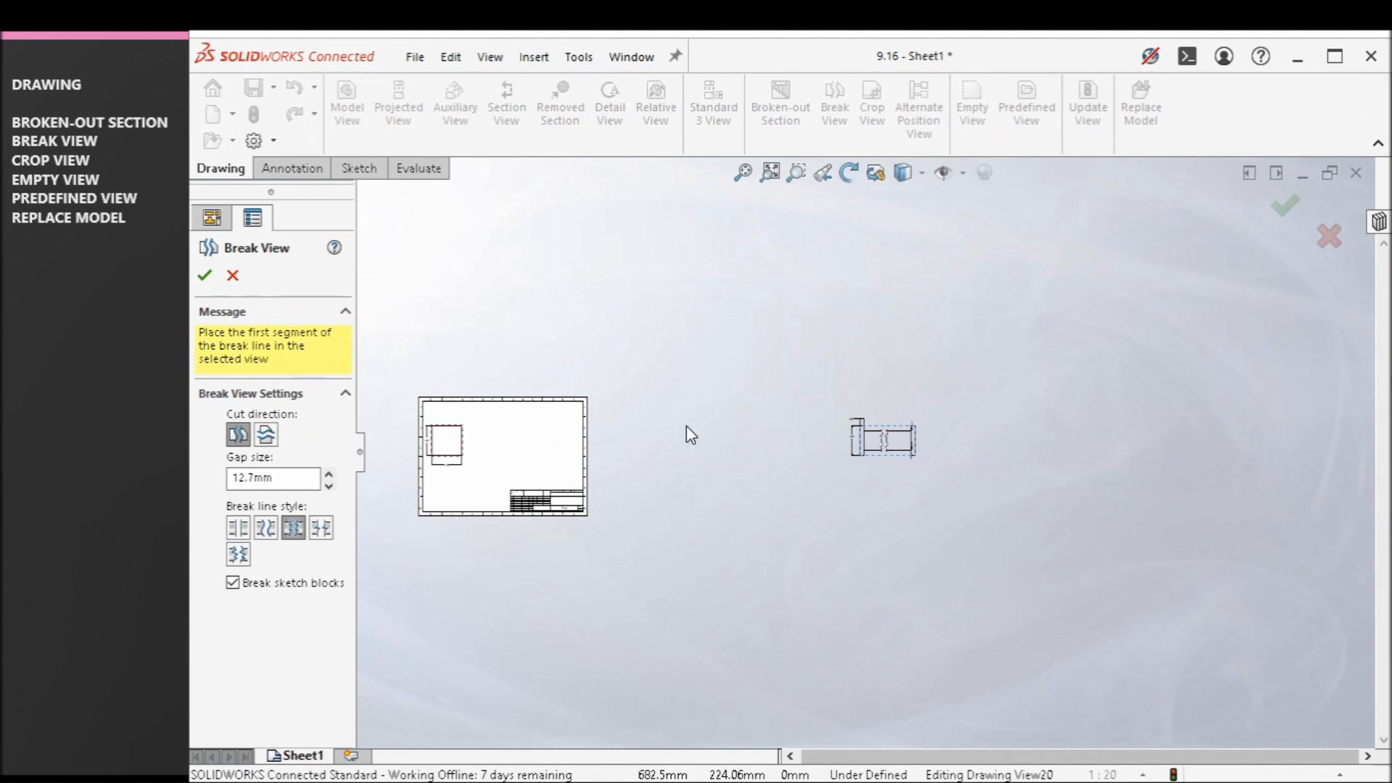
{"action": "left_click", "coordinate": [205, 276]}
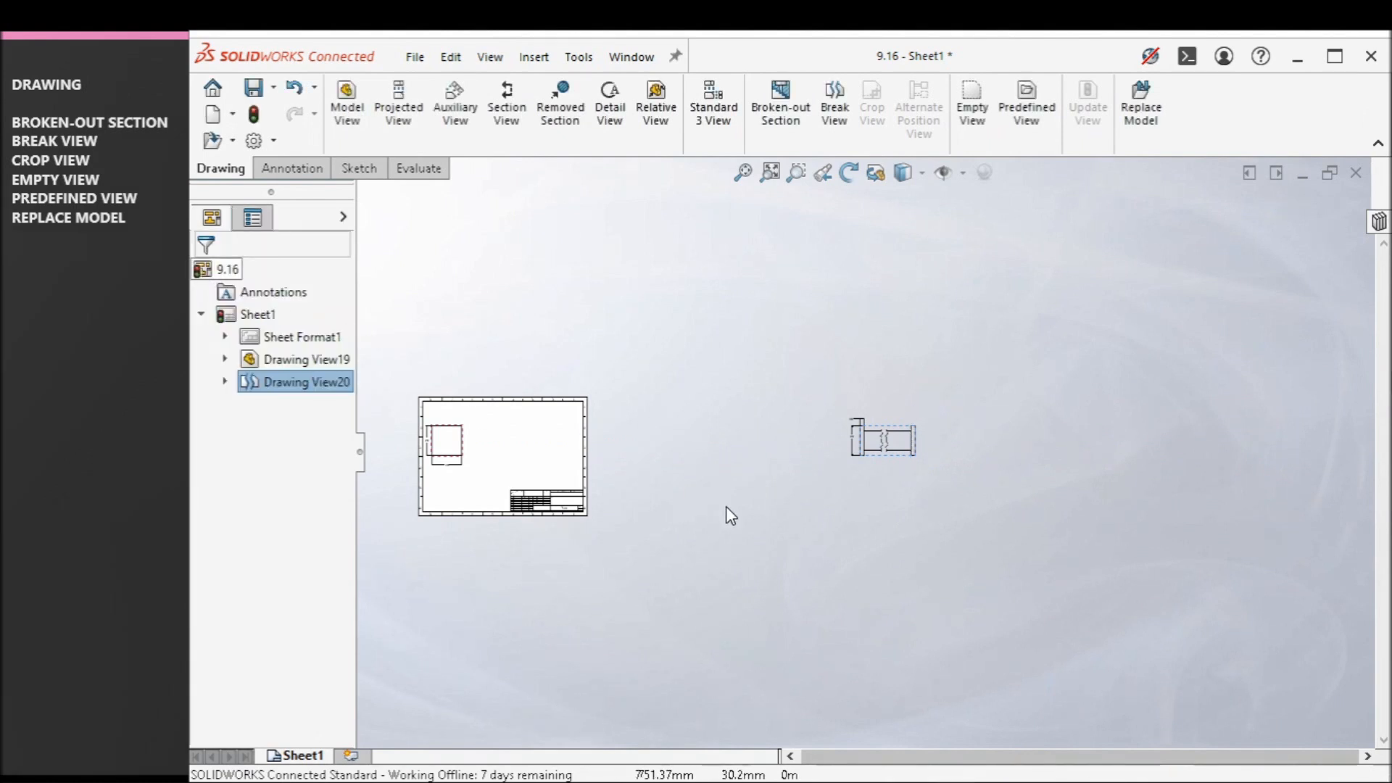
- Move the broken view back onto the sheet beside the square end view, and nudge the square view inward from the border
{"action": "left_click_drag", "start_coordinate": [857, 461], "coordinate": [651, 456]}
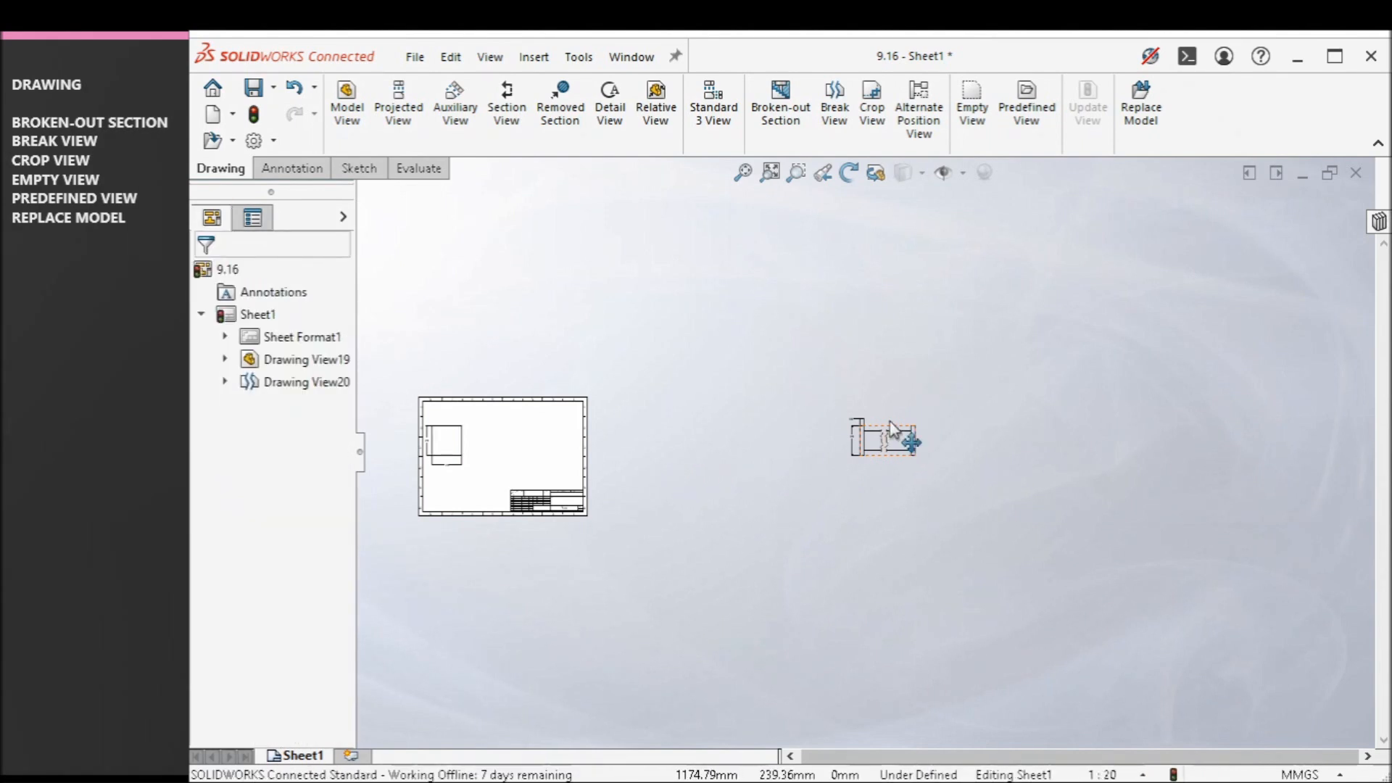
{"action": "mouse_move", "coordinate": [891, 423]}
{"action": "left_mouse_down"}
{"action": "mouse_move", "coordinate": [541, 437]}
{"action": "mouse_move", "coordinate": [554, 443]}
{"action": "mouse_move", "coordinate": [542, 429]}
{"action": "left_mouse_up"}
{"action": "scroll", "coordinate": [472, 448], "scroll_direction": "down", "scroll_amount": 2}
{"action": "scroll", "coordinate": [589, 413], "scroll_direction": "down", "scroll_amount": 4}
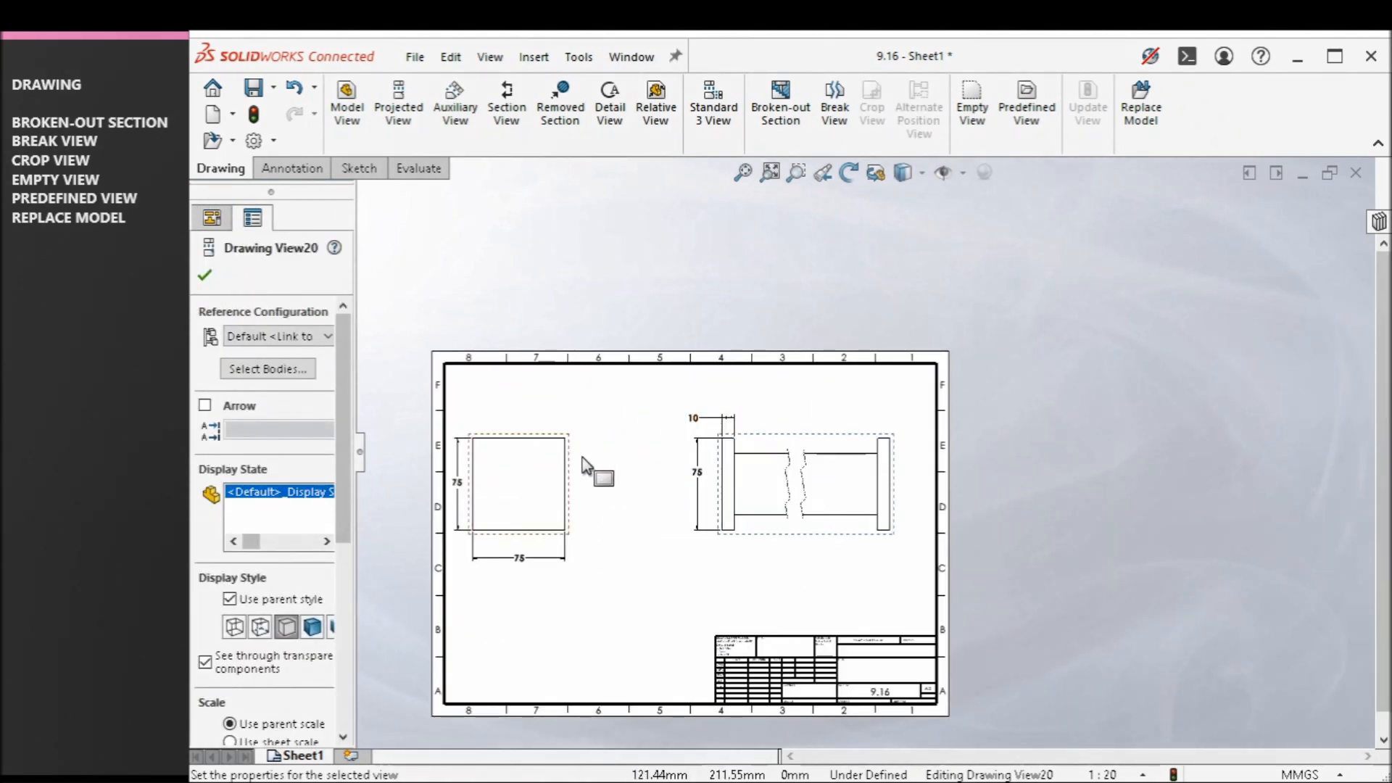
{"action": "left_click", "coordinate": [985, 559]}
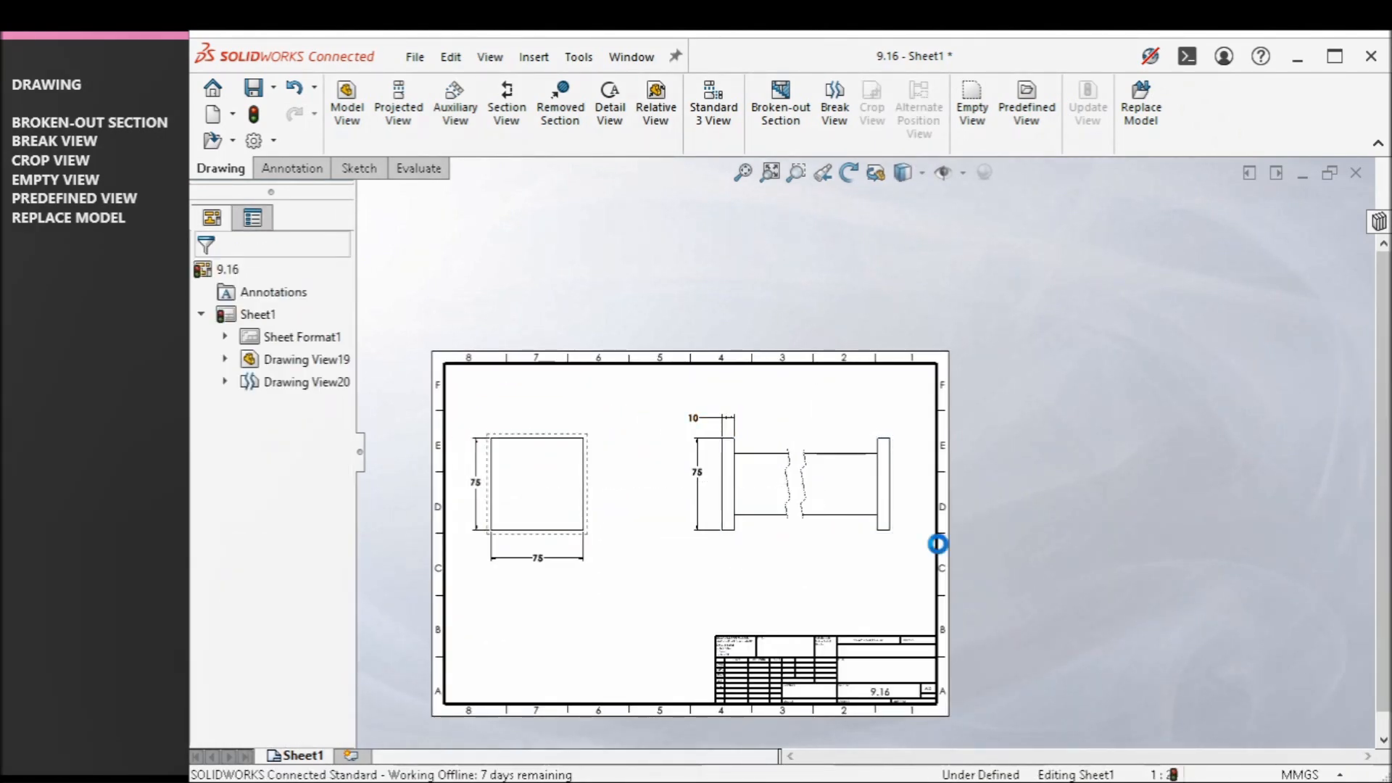
{"action": "scroll", "coordinate": [845, 533], "scroll_direction": "down", "scroll_amount": 2}
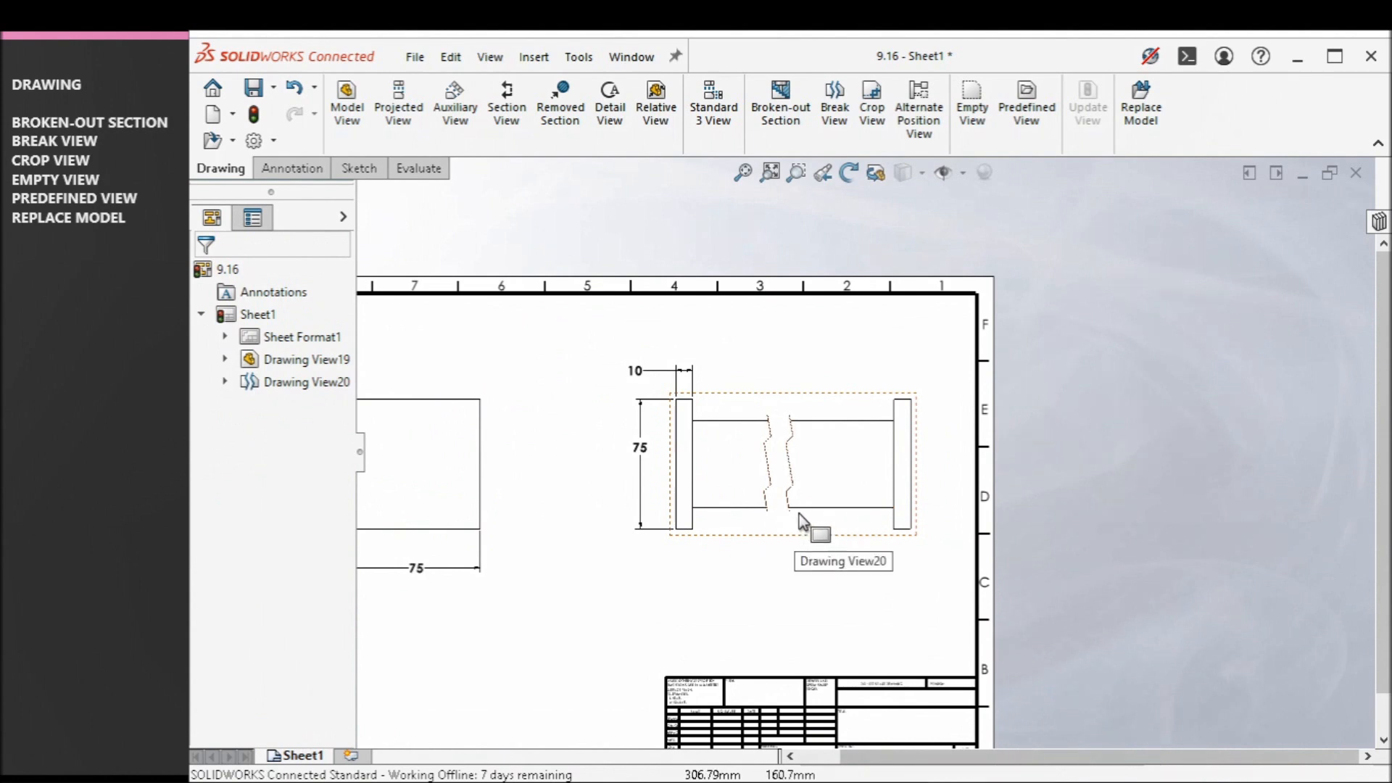
{"action": "scroll", "coordinate": [799, 520], "scroll_direction": "down", "scroll_amount": 2}
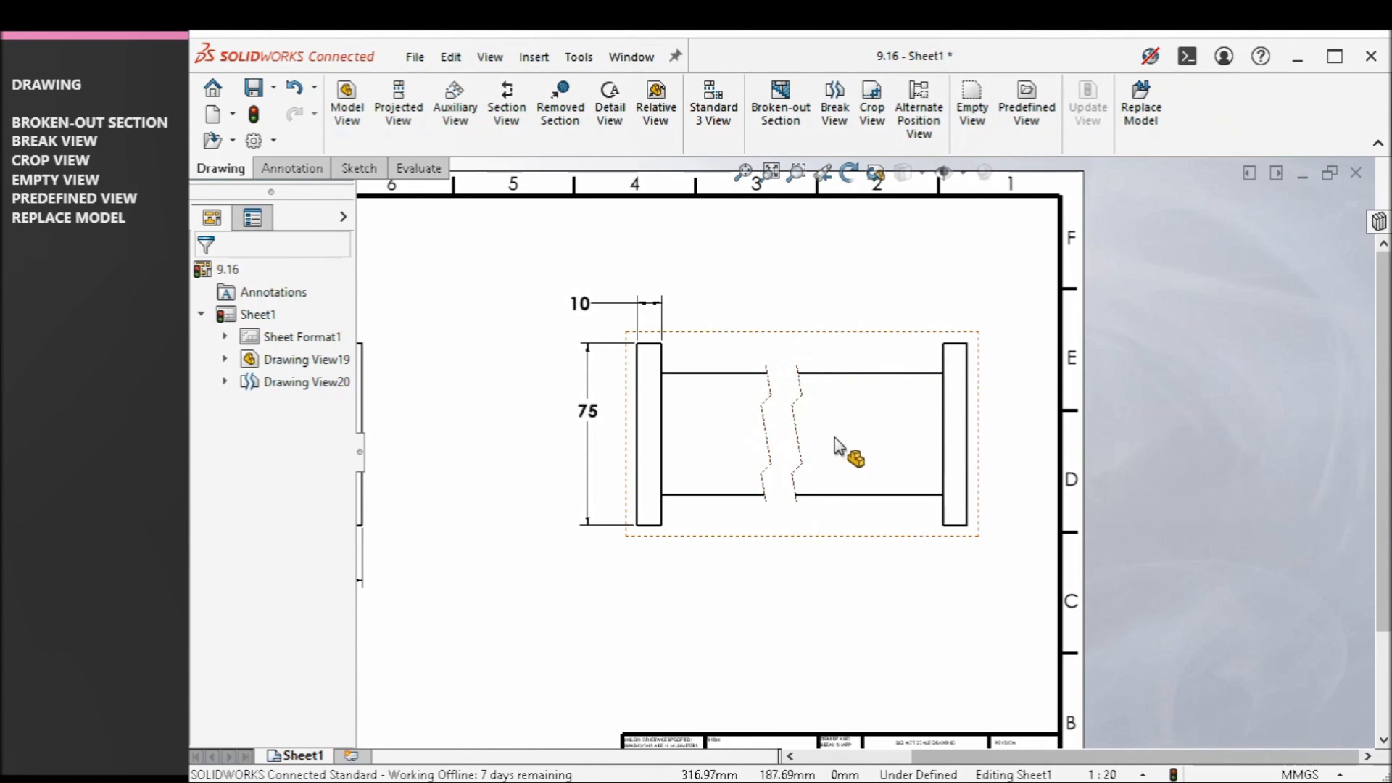
- Project a small isometric view of the bar from the broken view, placing it above that view on the sheet
{"action": "left_click", "coordinate": [847, 380]}
{"action": "key", "text": "f"}
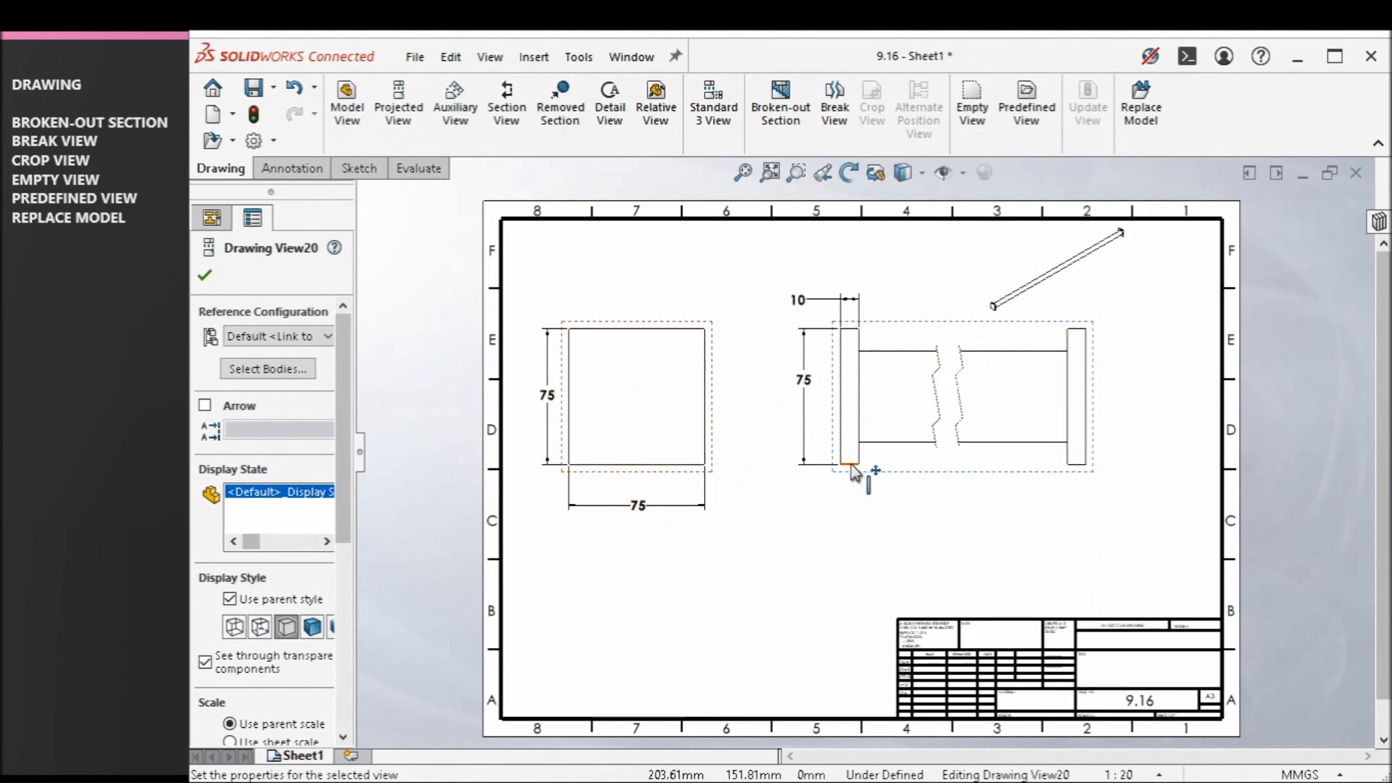
{"action": "scroll", "coordinate": [923, 392], "scroll_direction": "down", "scroll_amount": 3}
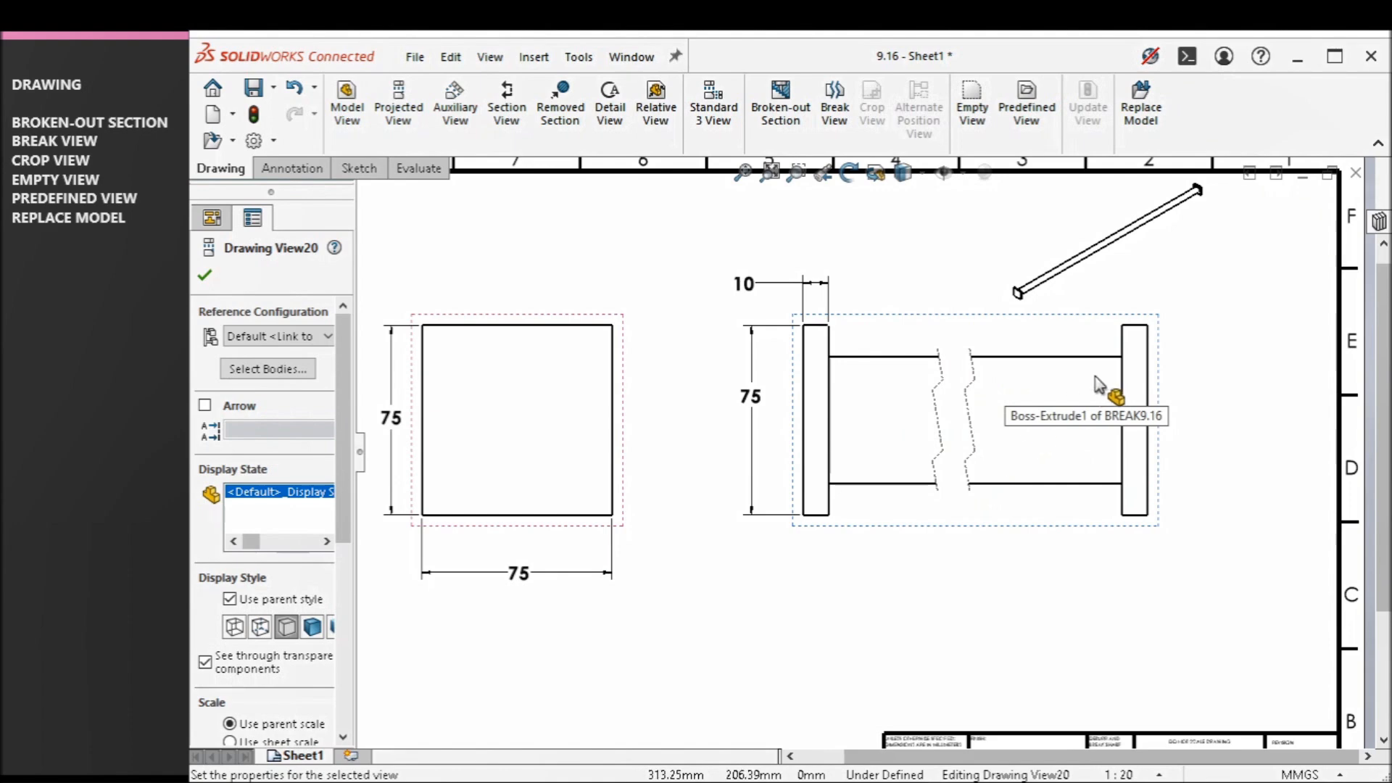
{"action": "scroll", "coordinate": [1095, 379], "scroll_direction": "up", "scroll_amount": 3}
{"action": "scroll", "coordinate": [1104, 412], "scroll_direction": "down", "scroll_amount": 4}
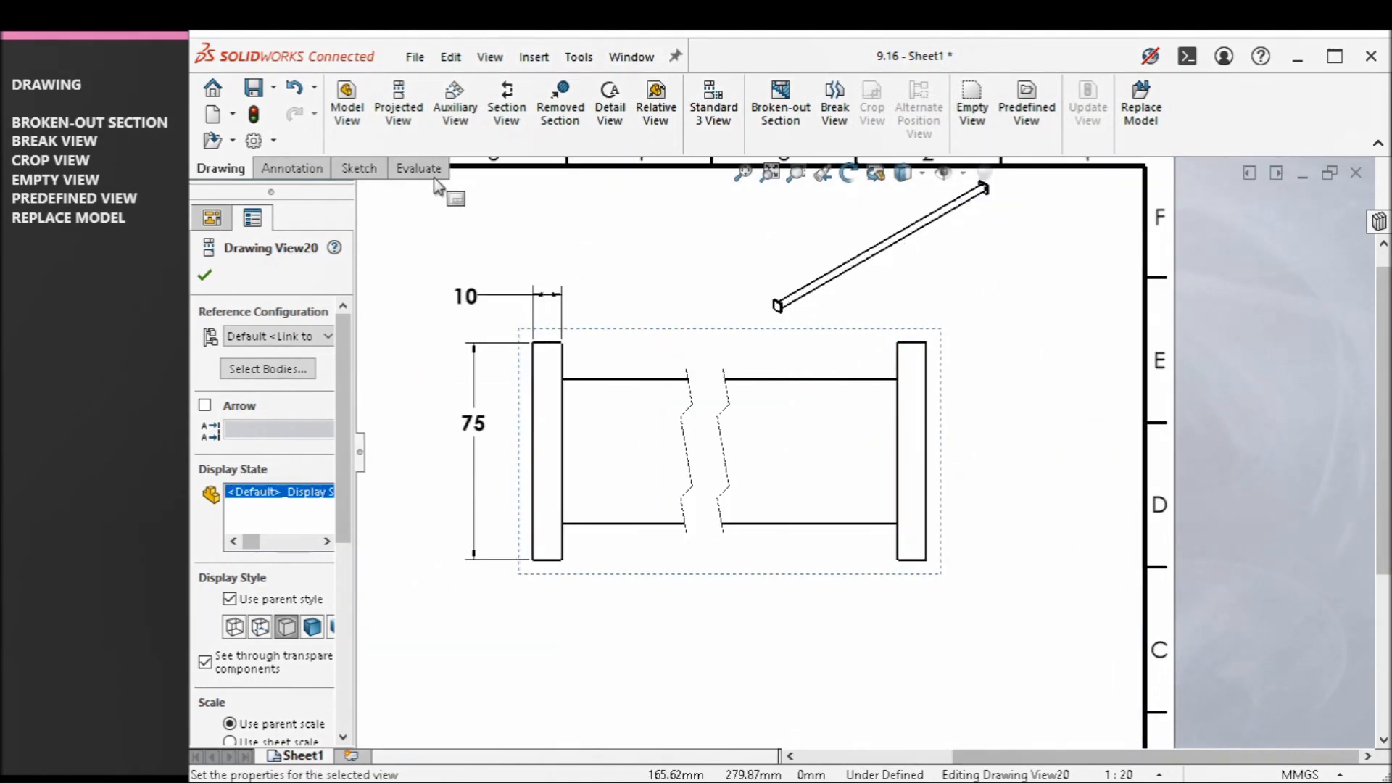
- Create a section view with a vertical cutting line through the shaft near the far flange, placing it to the right of the broken view
{"action": "left_click", "coordinate": [506, 107]}
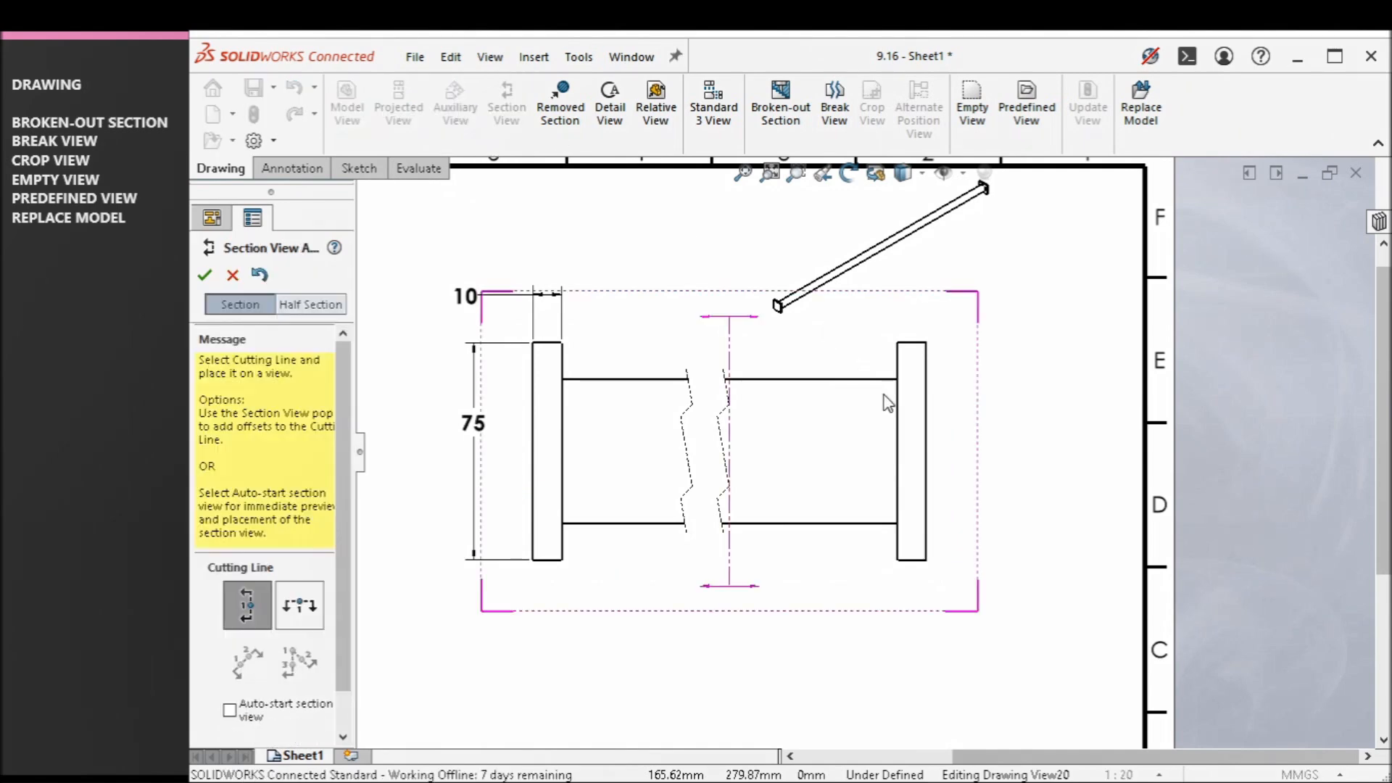
{"action": "left_click", "coordinate": [855, 362]}
{"action": "left_click", "coordinate": [1209, 406]}
{"action": "scroll", "coordinate": [512, 476], "scroll_direction": "up", "scroll_amount": 4}
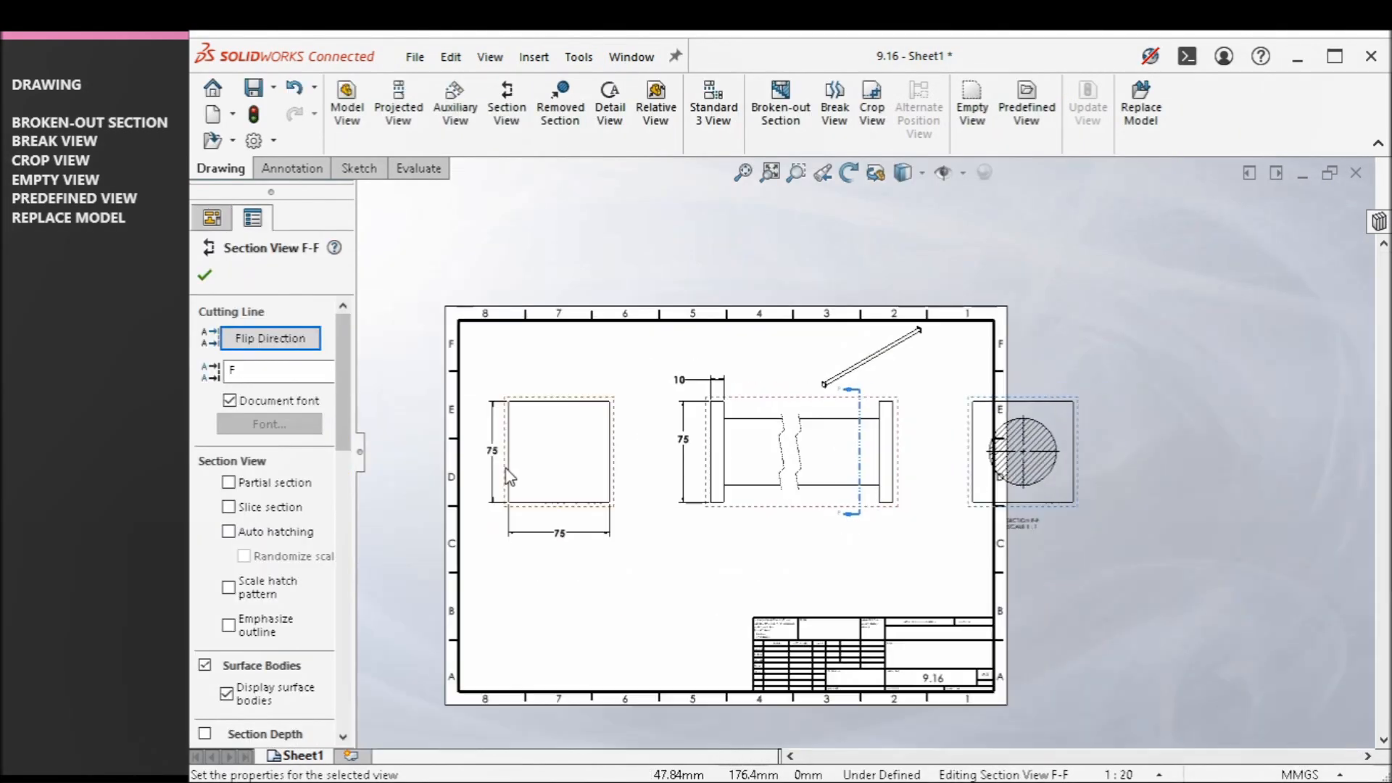
{"action": "left_click", "coordinate": [205, 275]}
{"action": "scroll", "coordinate": [527, 521], "scroll_direction": "down", "scroll_amount": 2}
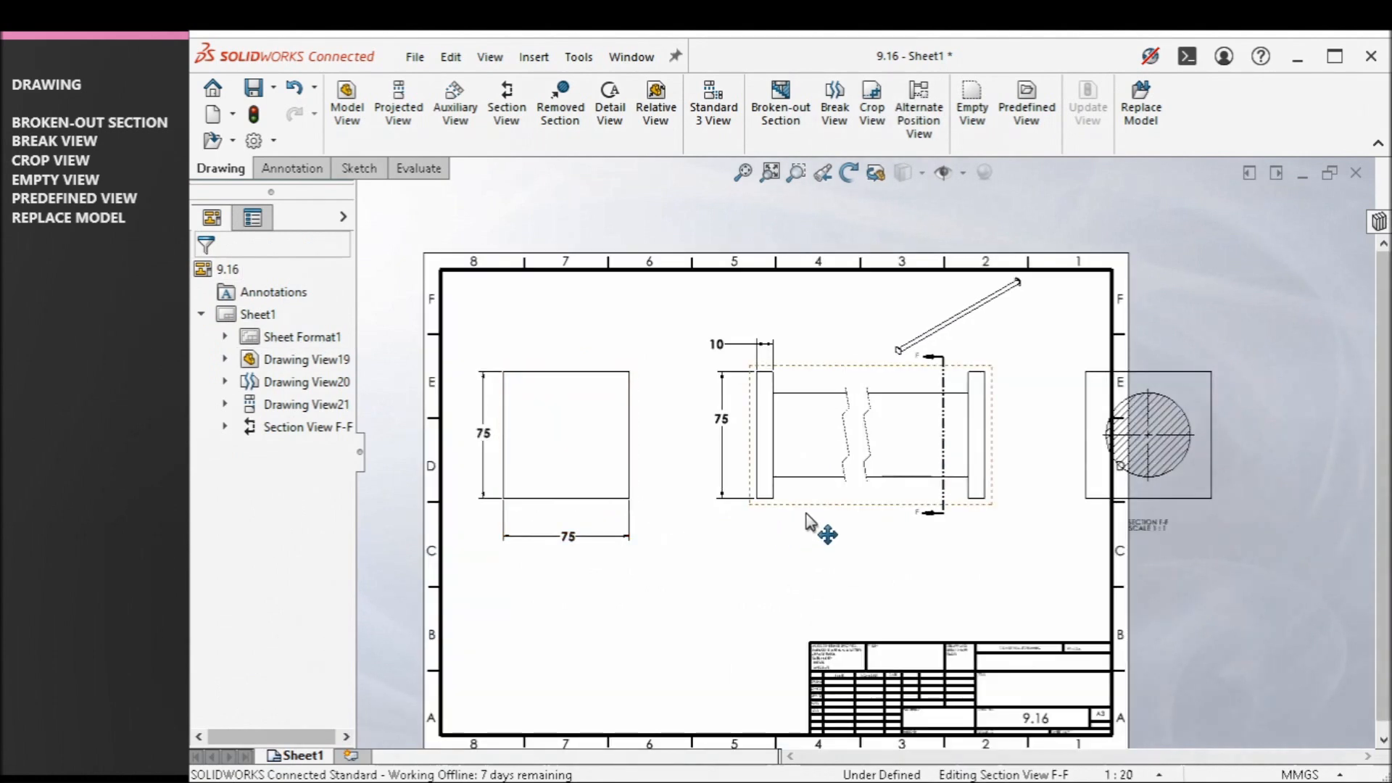
- Shift the square end view and the broken view to the left, and move the section view inside the sheet border
{"action": "left_click", "coordinate": [754, 511]}
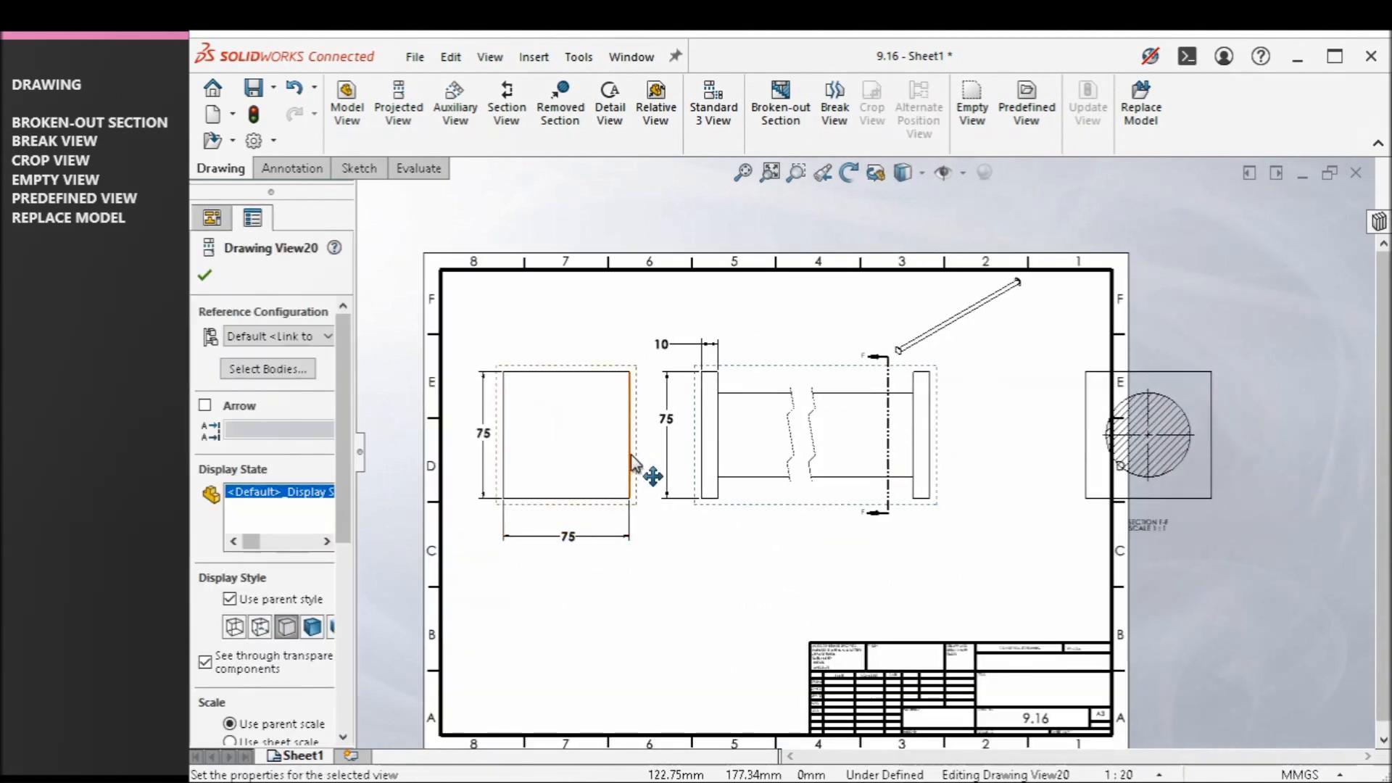
{"action": "left_click_drag", "start_coordinate": [614, 464], "coordinate": [595, 464]}
{"action": "left_click", "coordinate": [804, 458]}
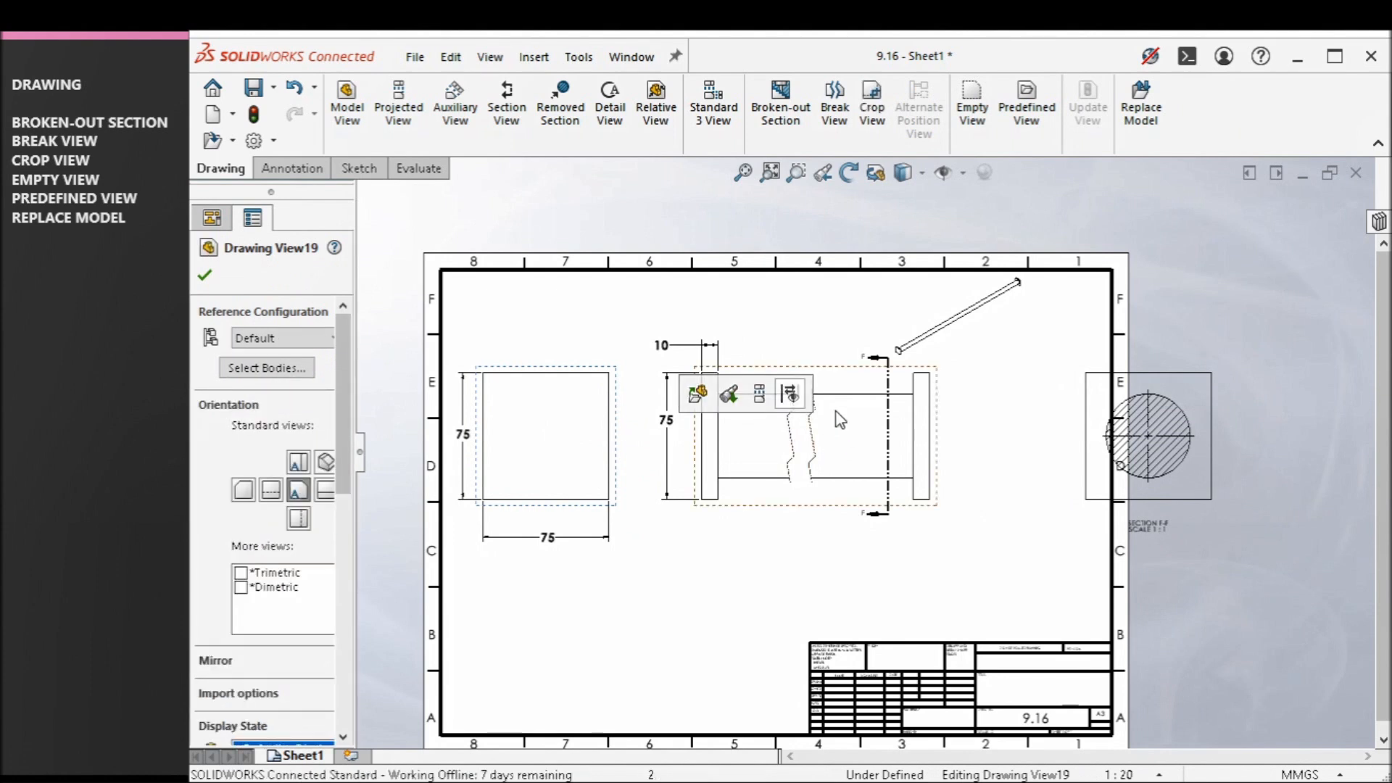
{"action": "left_click_drag", "start_coordinate": [786, 506], "coordinate": [763, 506]}
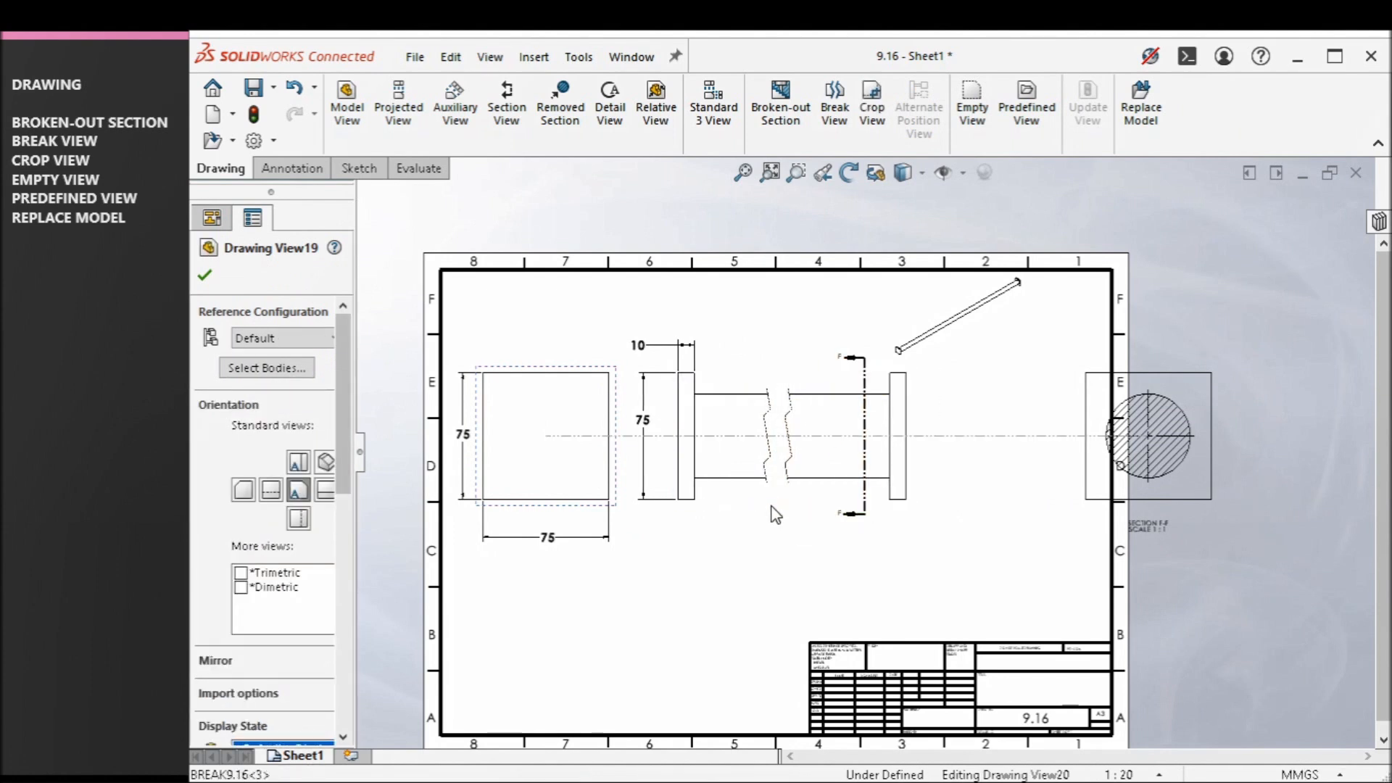
{"action": "left_click", "coordinate": [899, 421]}
{"action": "left_click_drag", "start_coordinate": [1218, 504], "coordinate": [1083, 512]}
{"action": "scroll", "coordinate": [1084, 540], "scroll_direction": "down", "scroll_amount": 2}
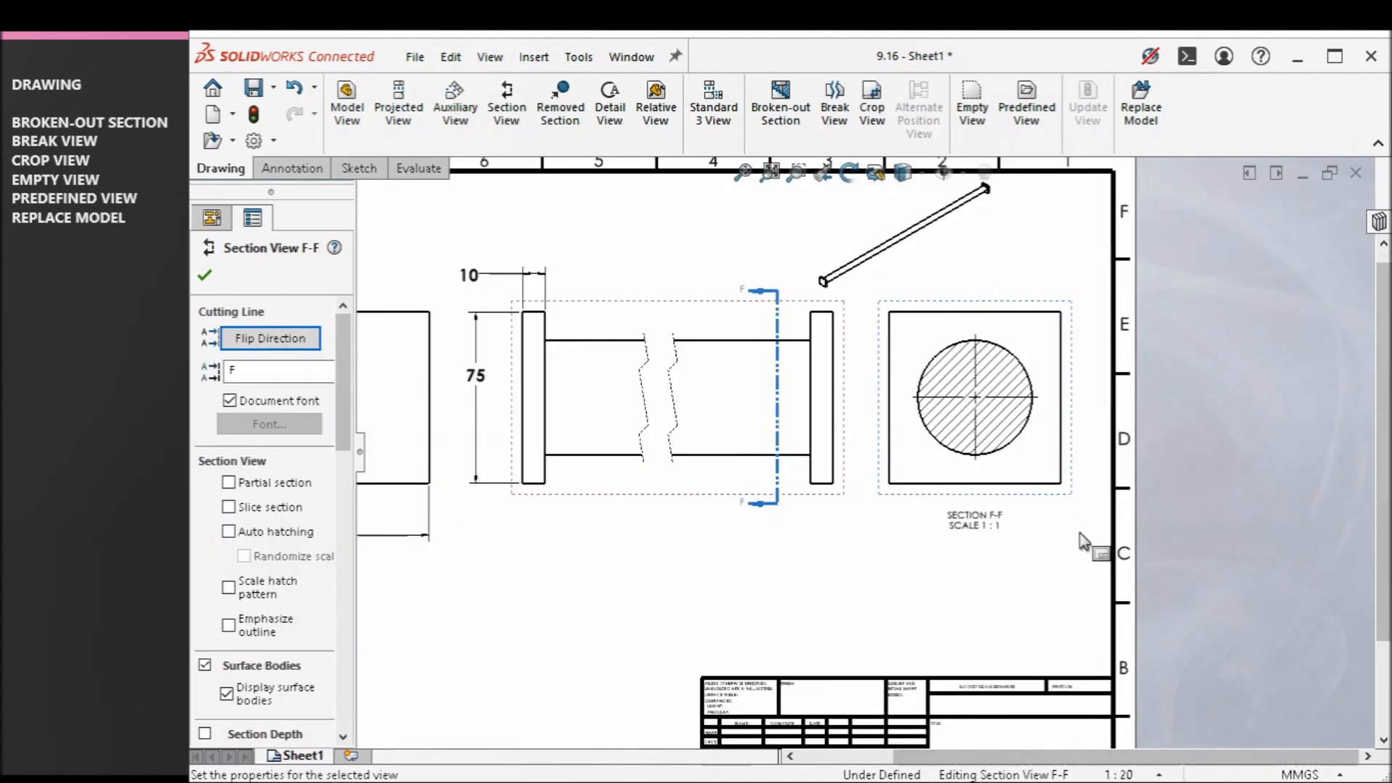
{"action": "left_click", "coordinate": [456, 217]}
- Dimension the diameter of the hatched shaft circle in the section view with Smart Dimension
{"action": "left_click", "coordinate": [290, 168]}
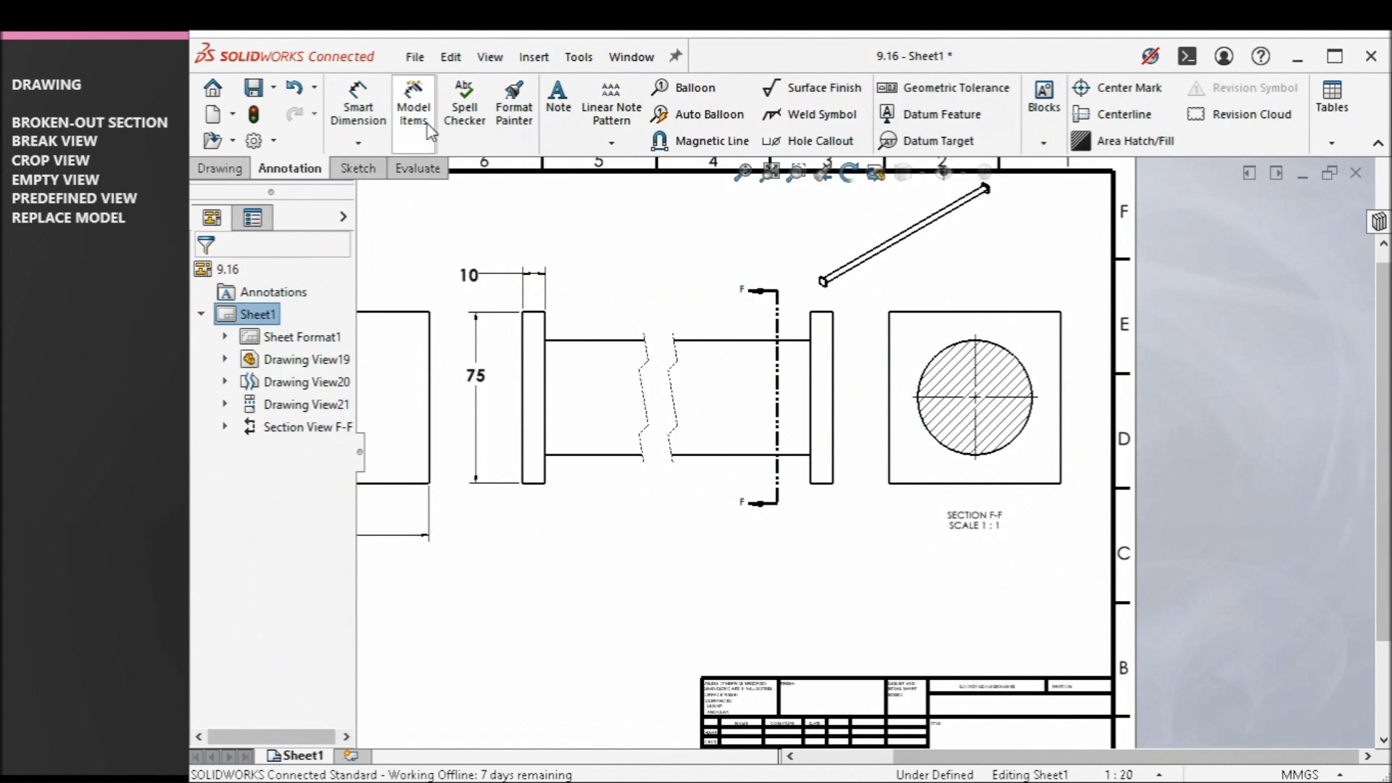
{"action": "left_click", "coordinate": [358, 103]}
{"action": "left_click", "coordinate": [1013, 440]}
{"action": "left_click", "coordinate": [1073, 510]}
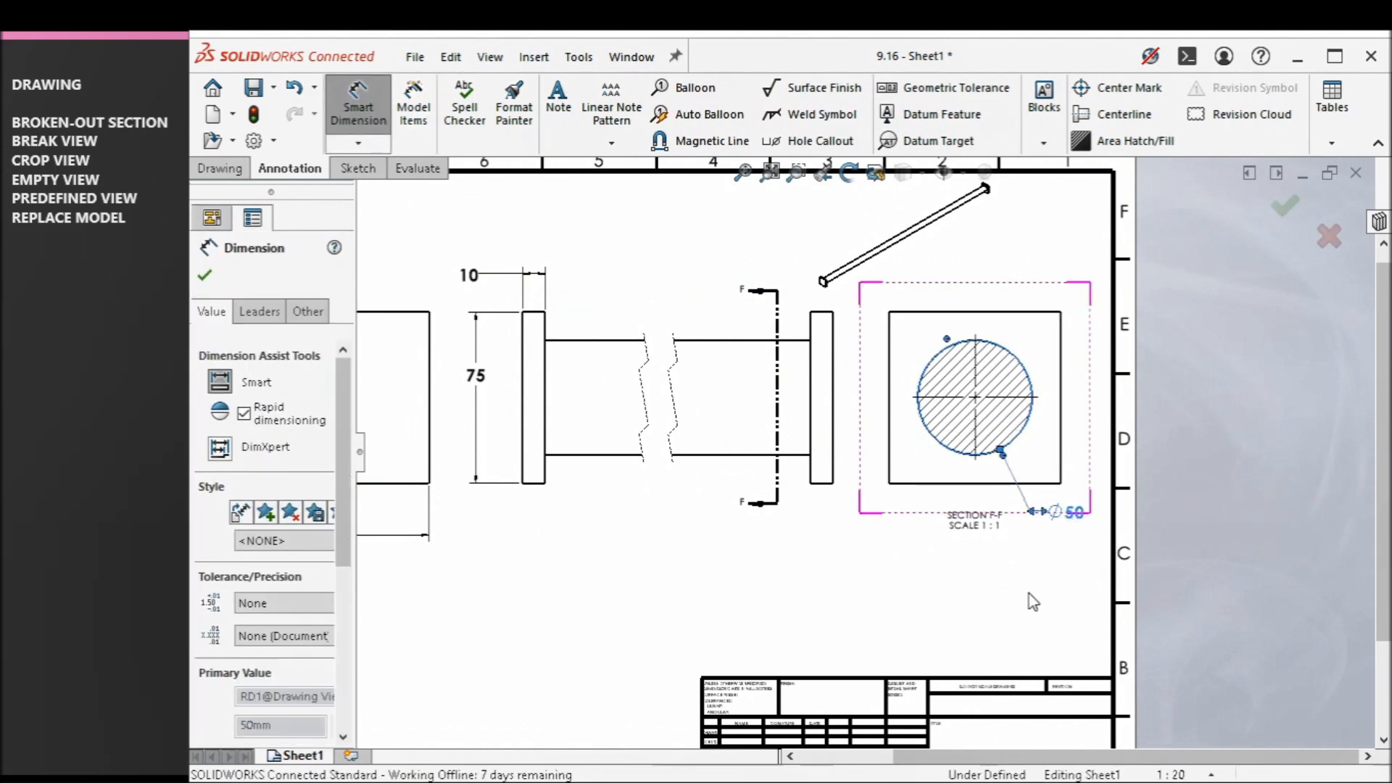
{"action": "left_click", "coordinate": [707, 521]}
{"action": "scroll", "coordinate": [596, 481], "scroll_direction": "up", "scroll_amount": 3}
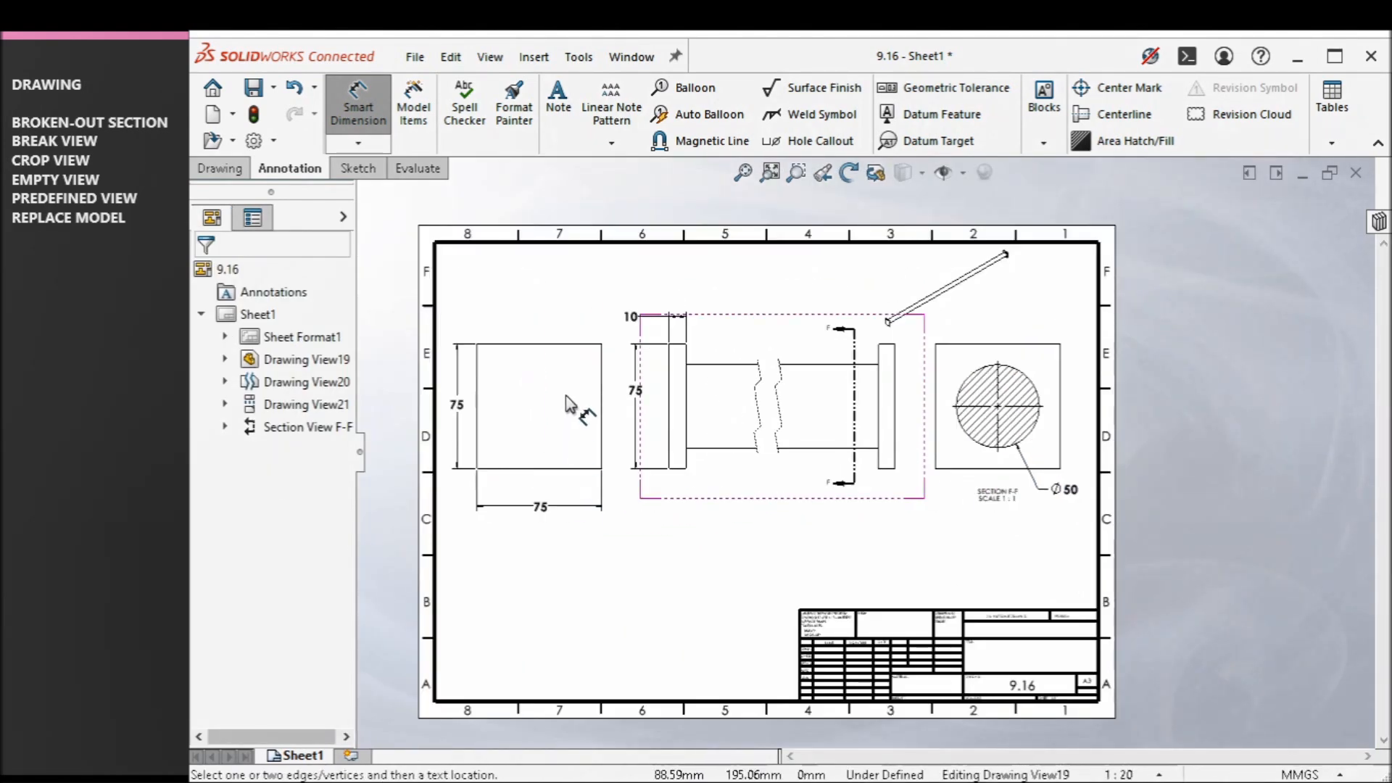
- Dimension the shaft length between the inner faces of the two flanges, placing it below the broken view
{"action": "scroll", "coordinate": [702, 423], "scroll_direction": "down", "scroll_amount": 2}
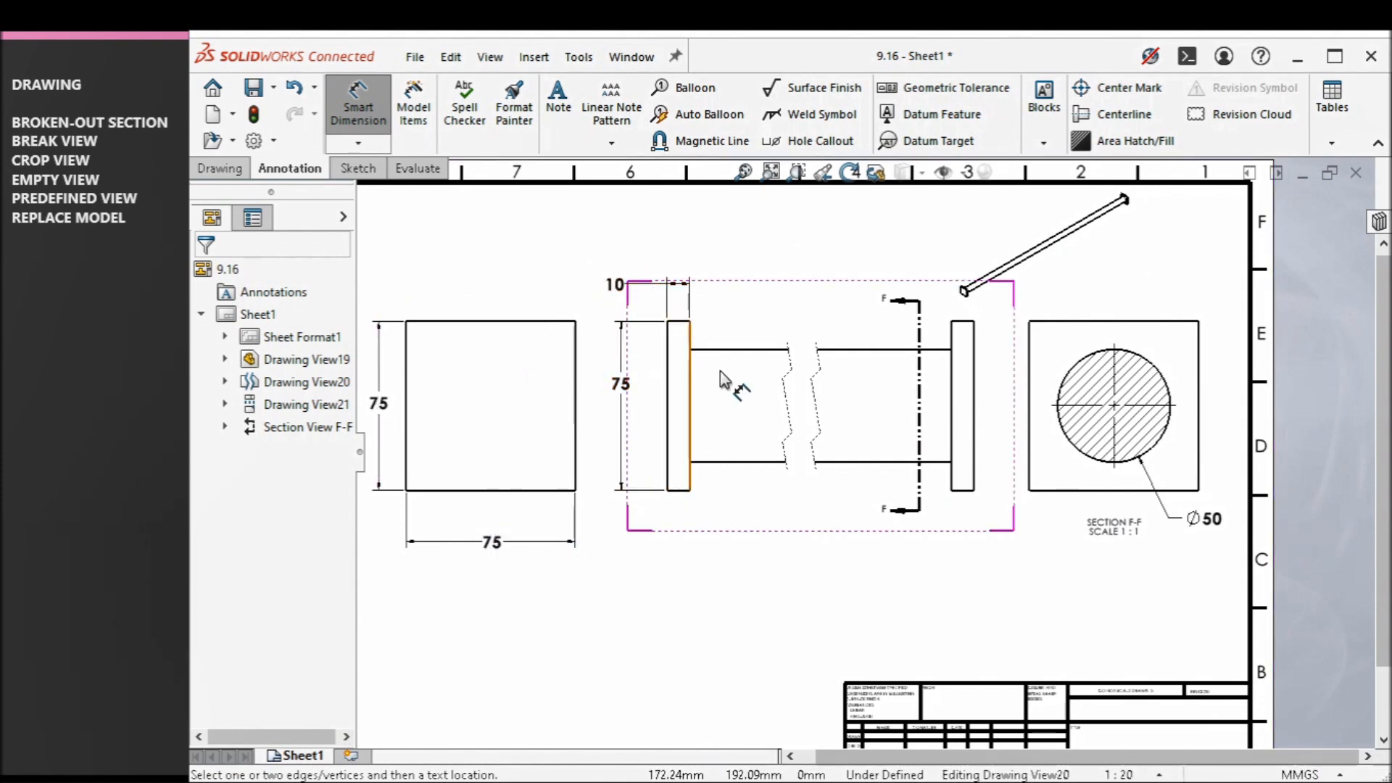
{"action": "scroll", "coordinate": [777, 410], "scroll_direction": "down", "scroll_amount": 2}
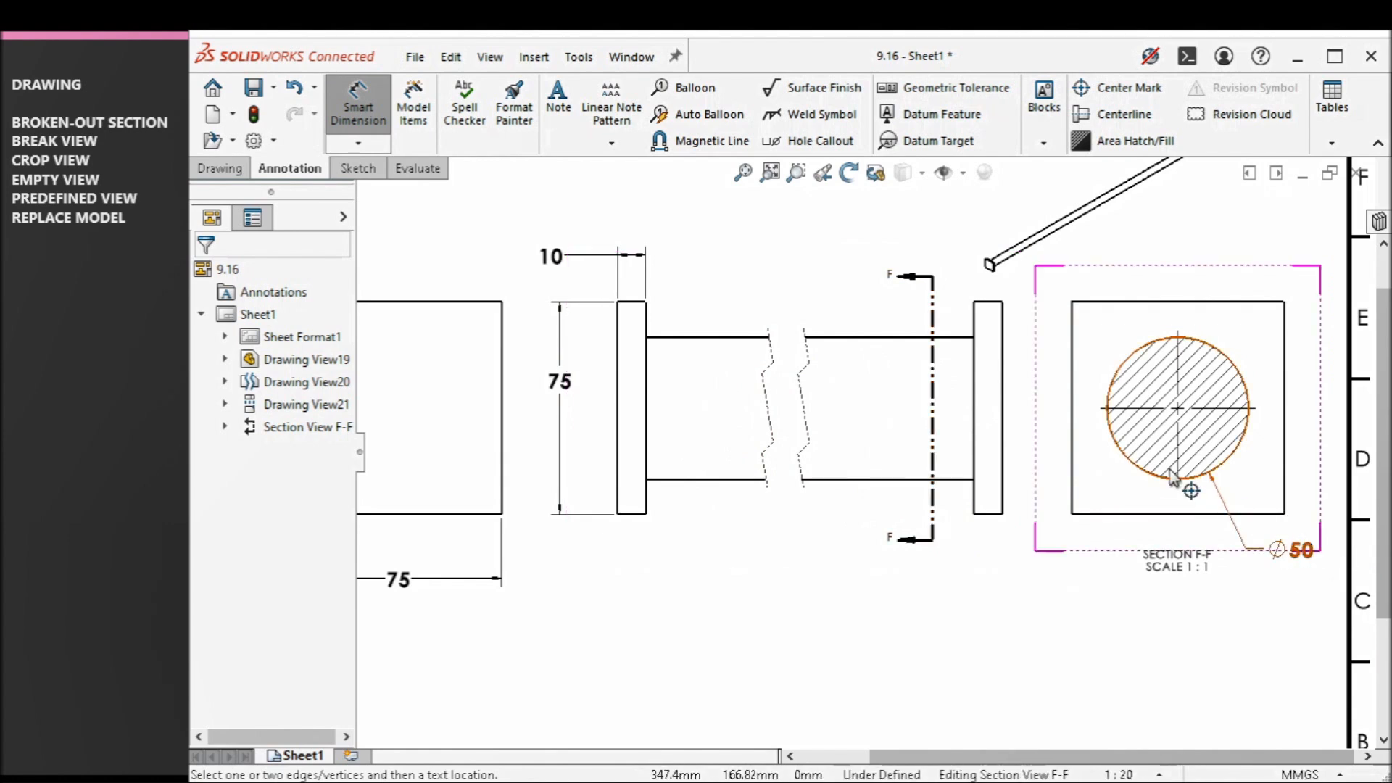
{"action": "left_click", "coordinate": [647, 406]}
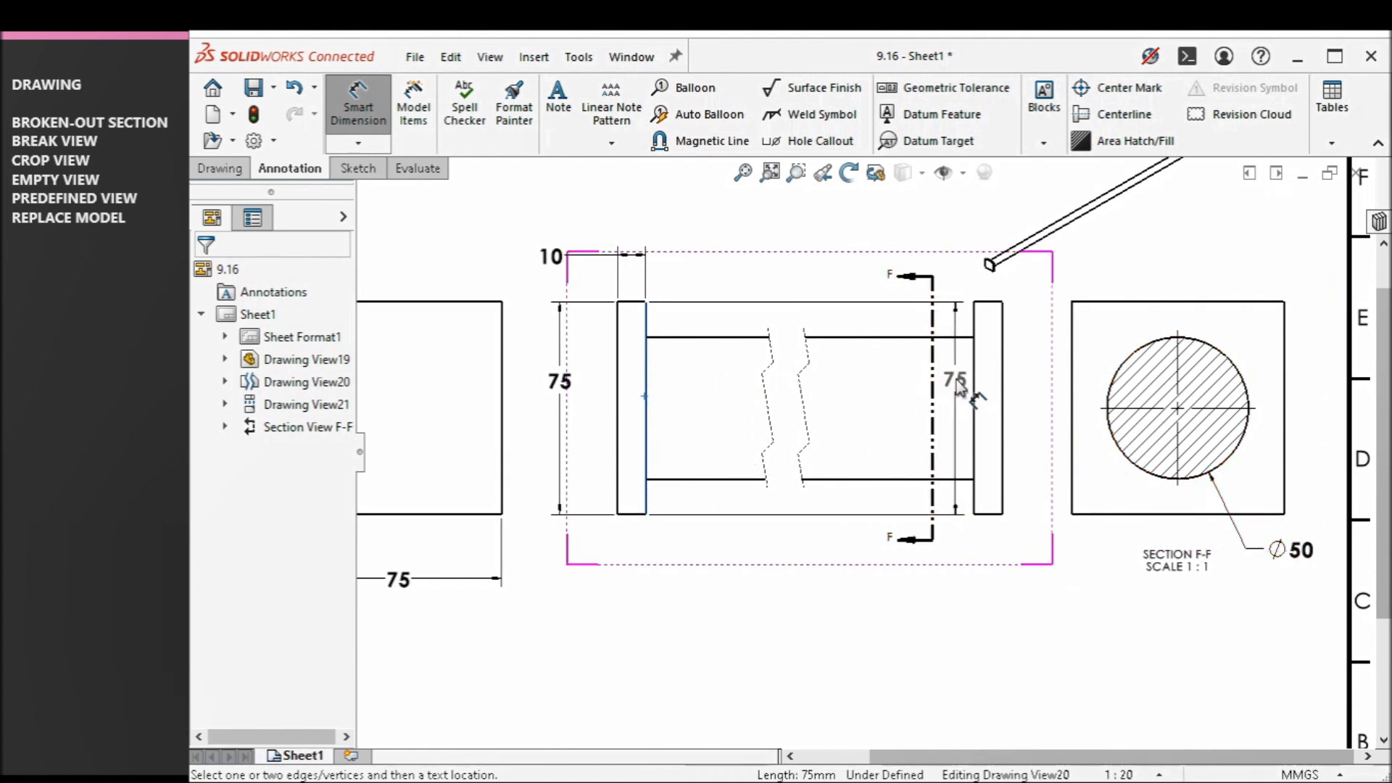
{"action": "left_click", "coordinate": [975, 384]}
{"action": "left_click", "coordinate": [786, 589]}
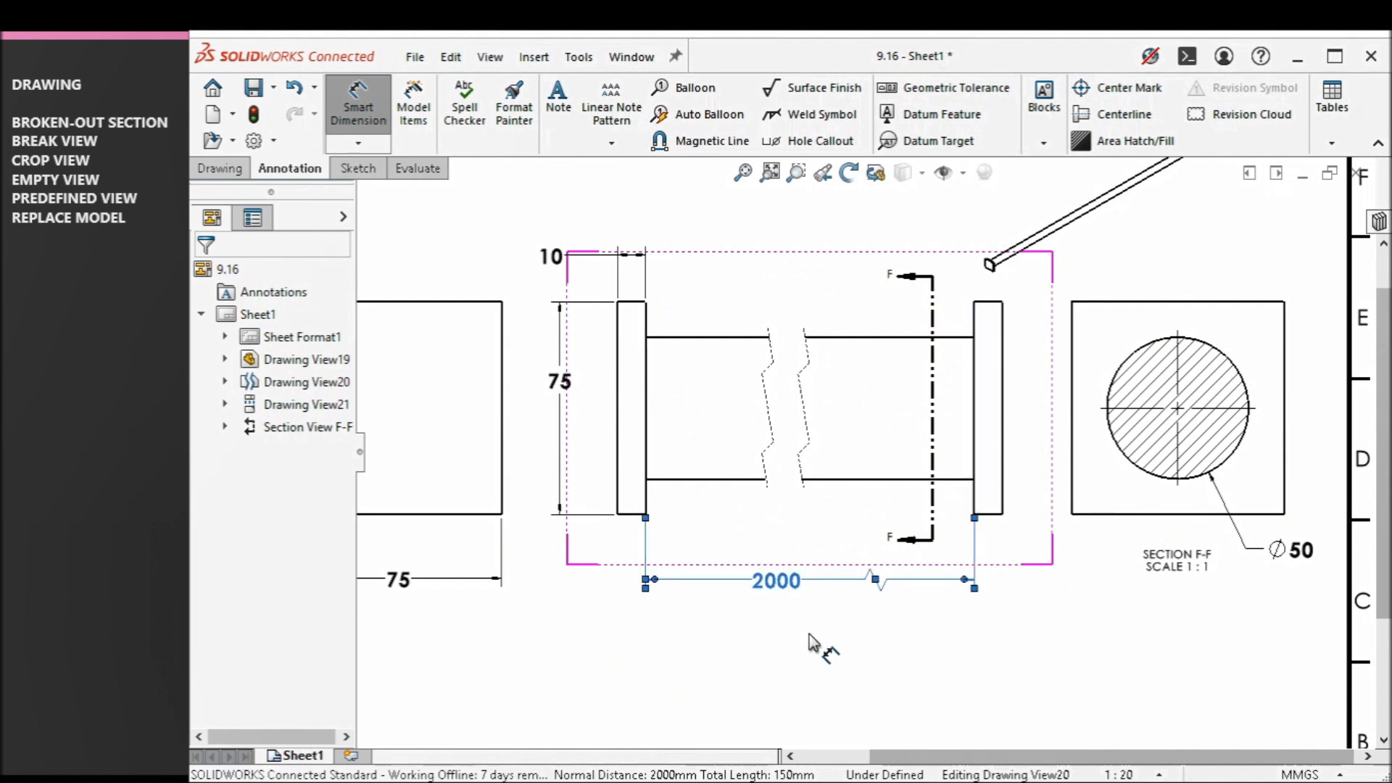
{"action": "left_click", "coordinate": [1066, 625]}
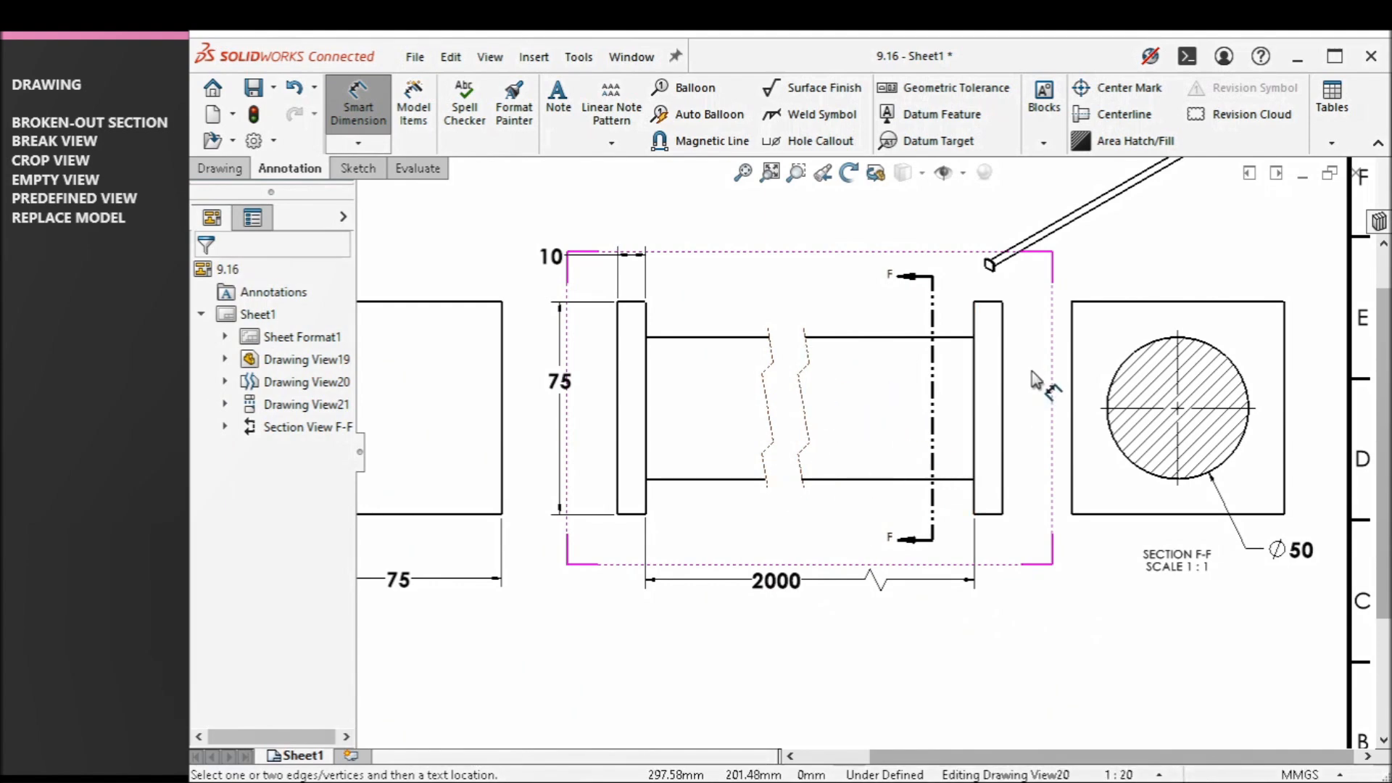
- Dimension the far flange's thickness and height in the broken view, and the width of the square outline in the section view
{"action": "scroll", "coordinate": [1031, 371], "scroll_direction": "up", "scroll_amount": 2}
{"action": "scroll", "coordinate": [988, 375], "scroll_direction": "down", "scroll_amount": 2}
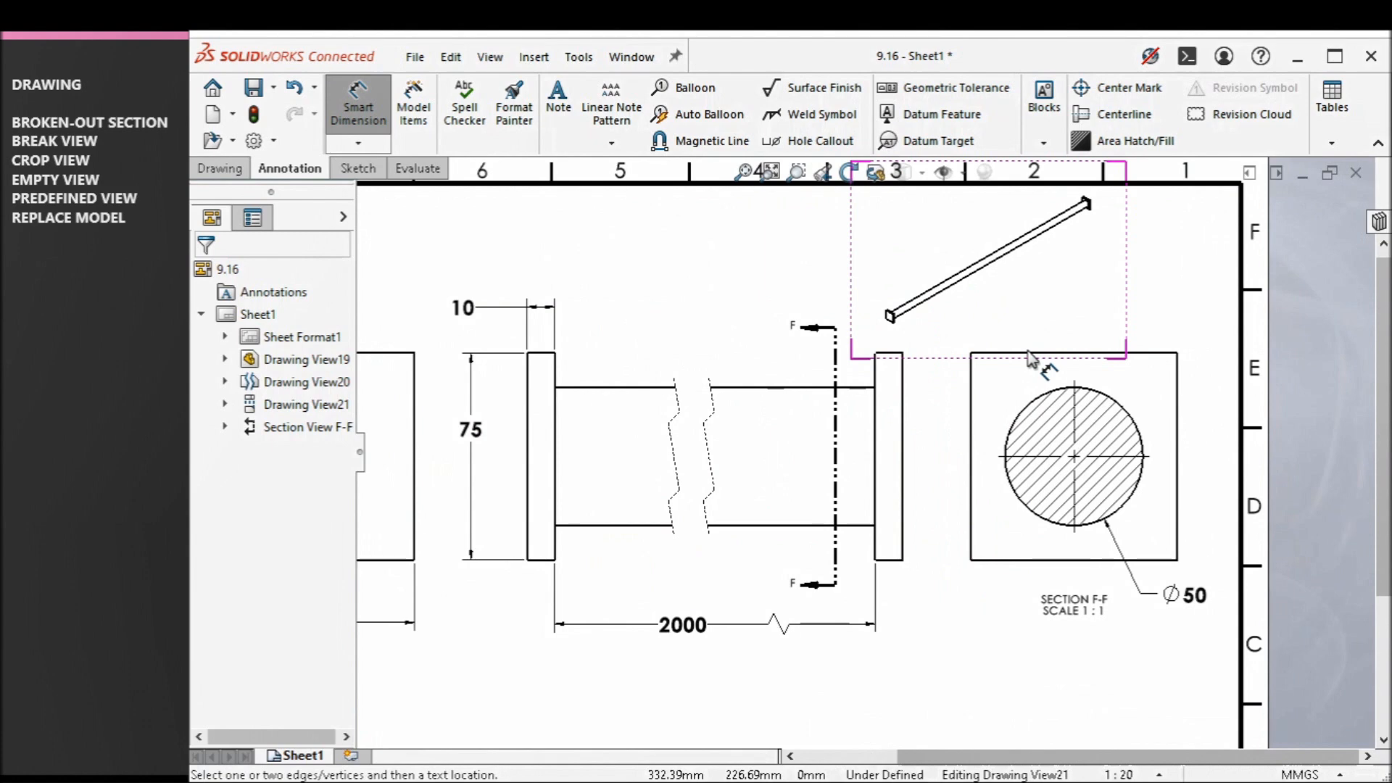
{"action": "left_click", "coordinate": [891, 362]}
{"action": "left_click", "coordinate": [930, 341]}
{"action": "left_click", "coordinate": [903, 392]}
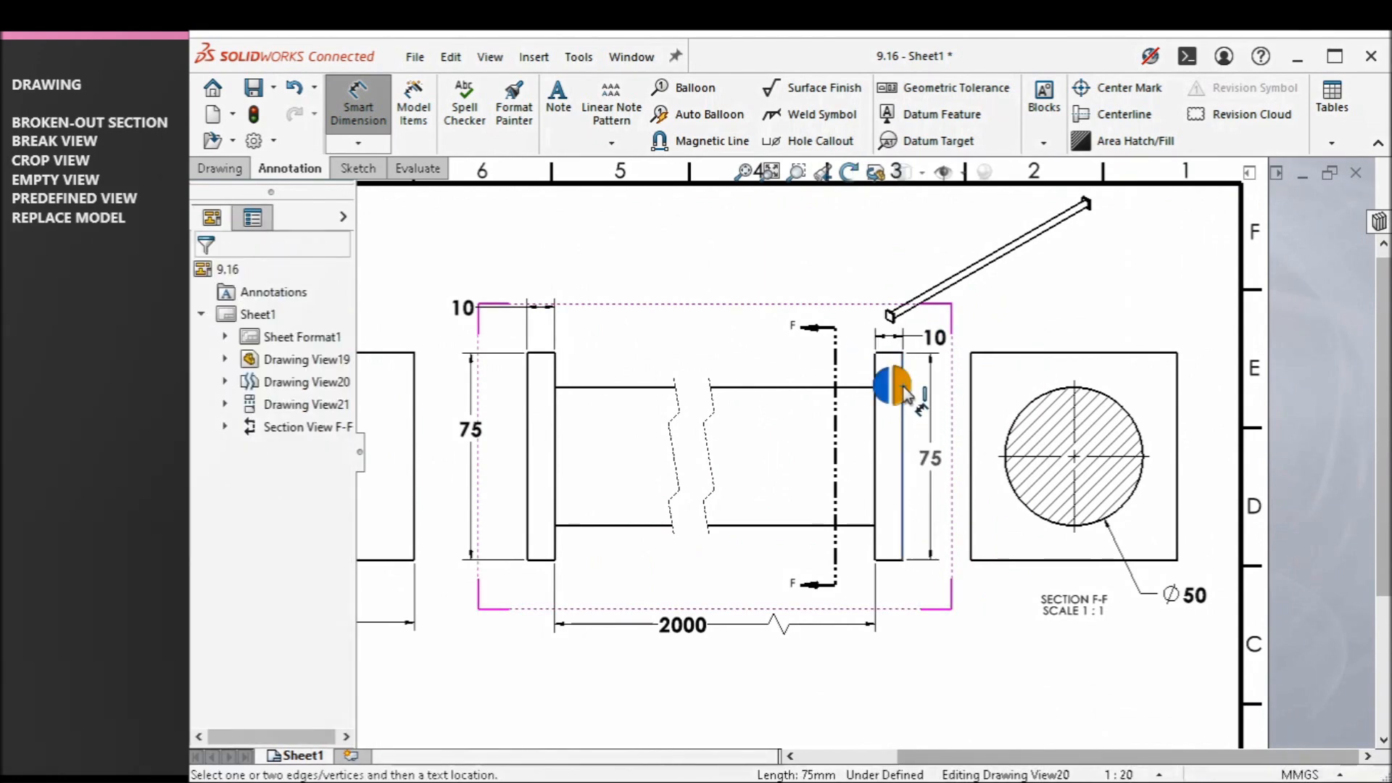
{"action": "left_click", "coordinate": [955, 510]}
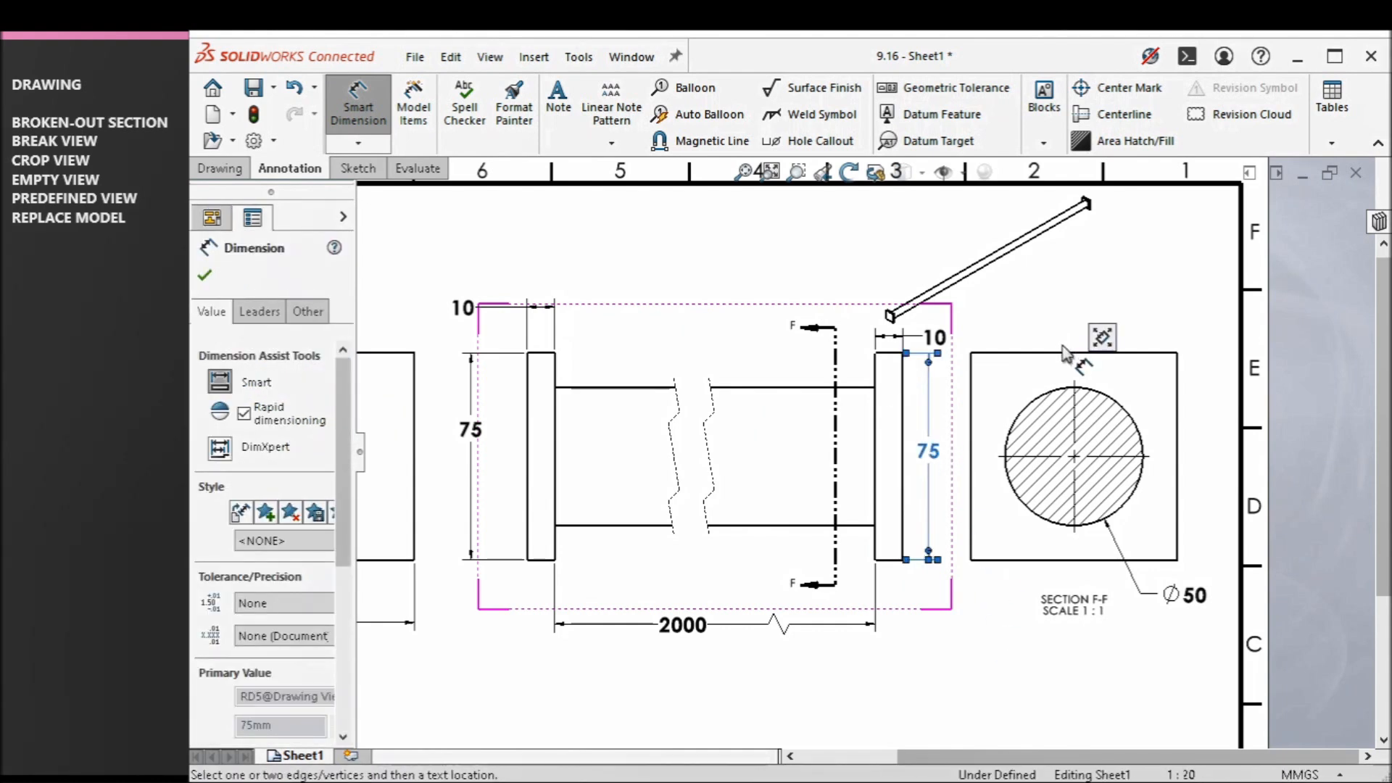
{"action": "left_click", "coordinate": [1091, 353]}
{"action": "left_click", "coordinate": [1095, 332]}
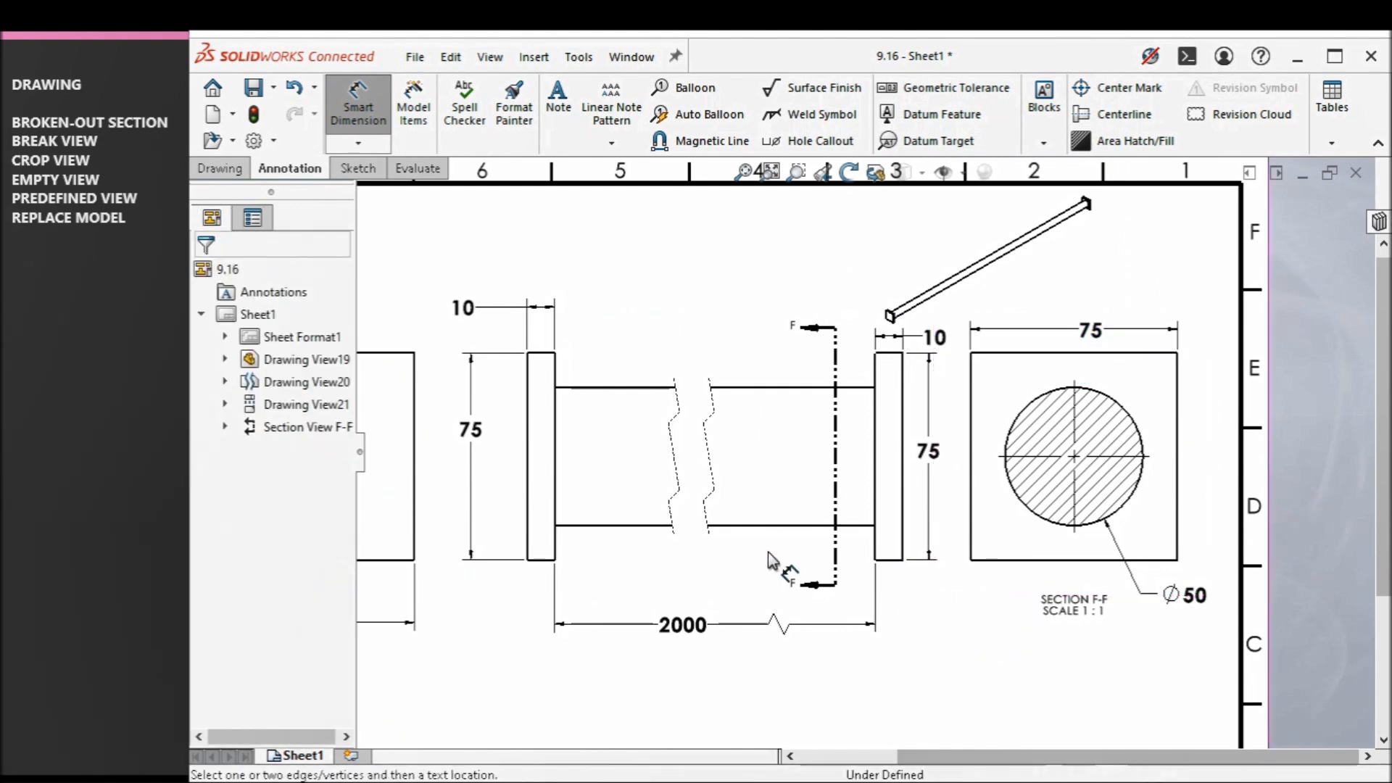
- End dimensioning and flip the viewing direction of cutting line F-F on the broken view
{"action": "right_click", "coordinate": [715, 283]}
{"action": "left_click", "coordinate": [763, 368]}
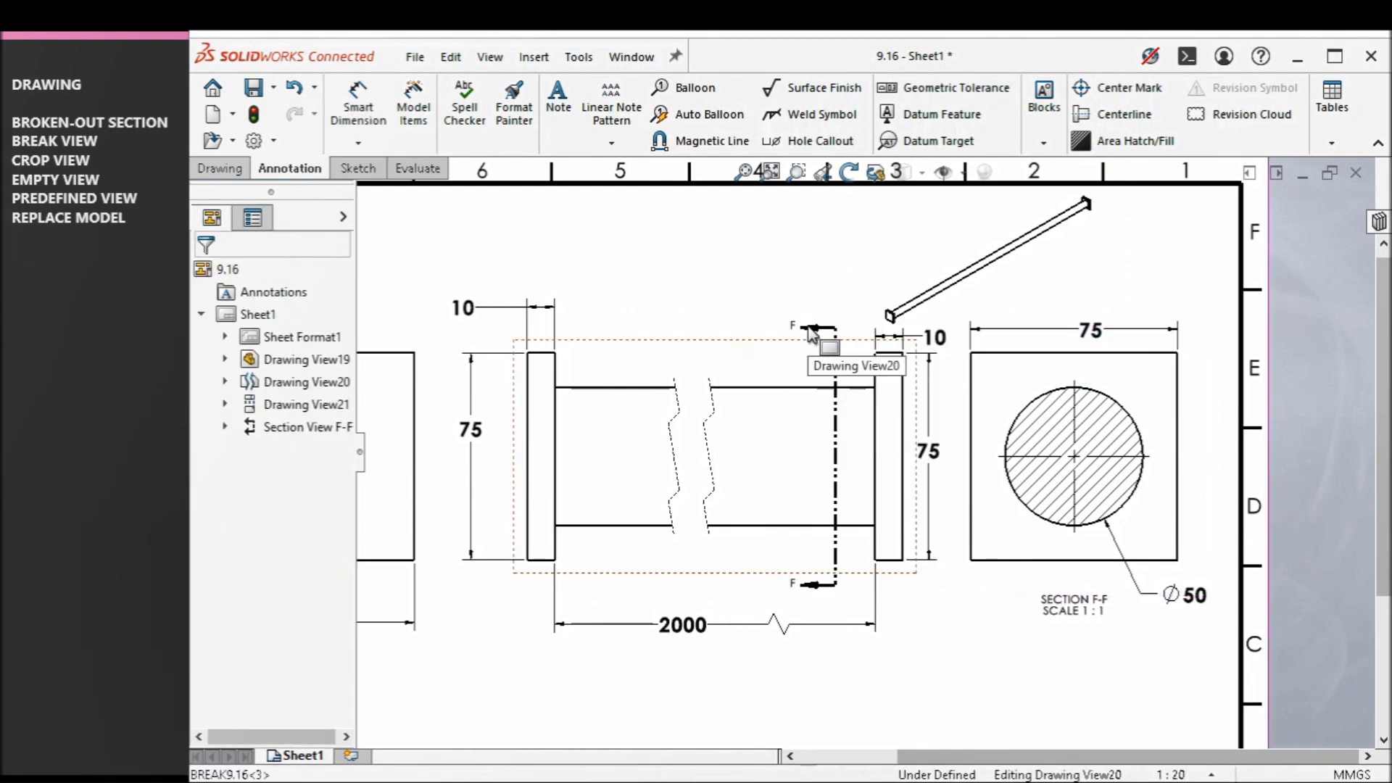
{"action": "left_click", "coordinate": [820, 348]}
{"action": "left_click", "coordinate": [836, 368]}
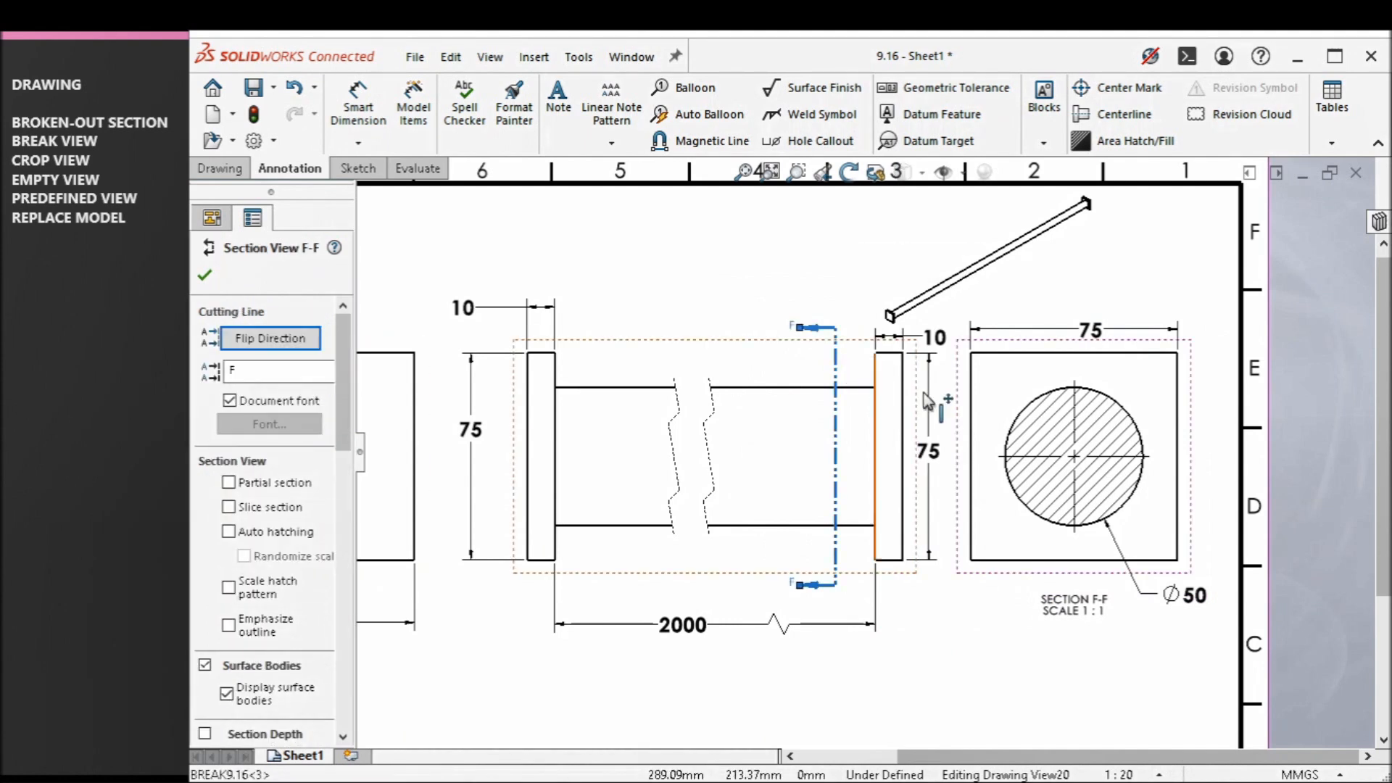
{"action": "left_click", "coordinate": [283, 339]}
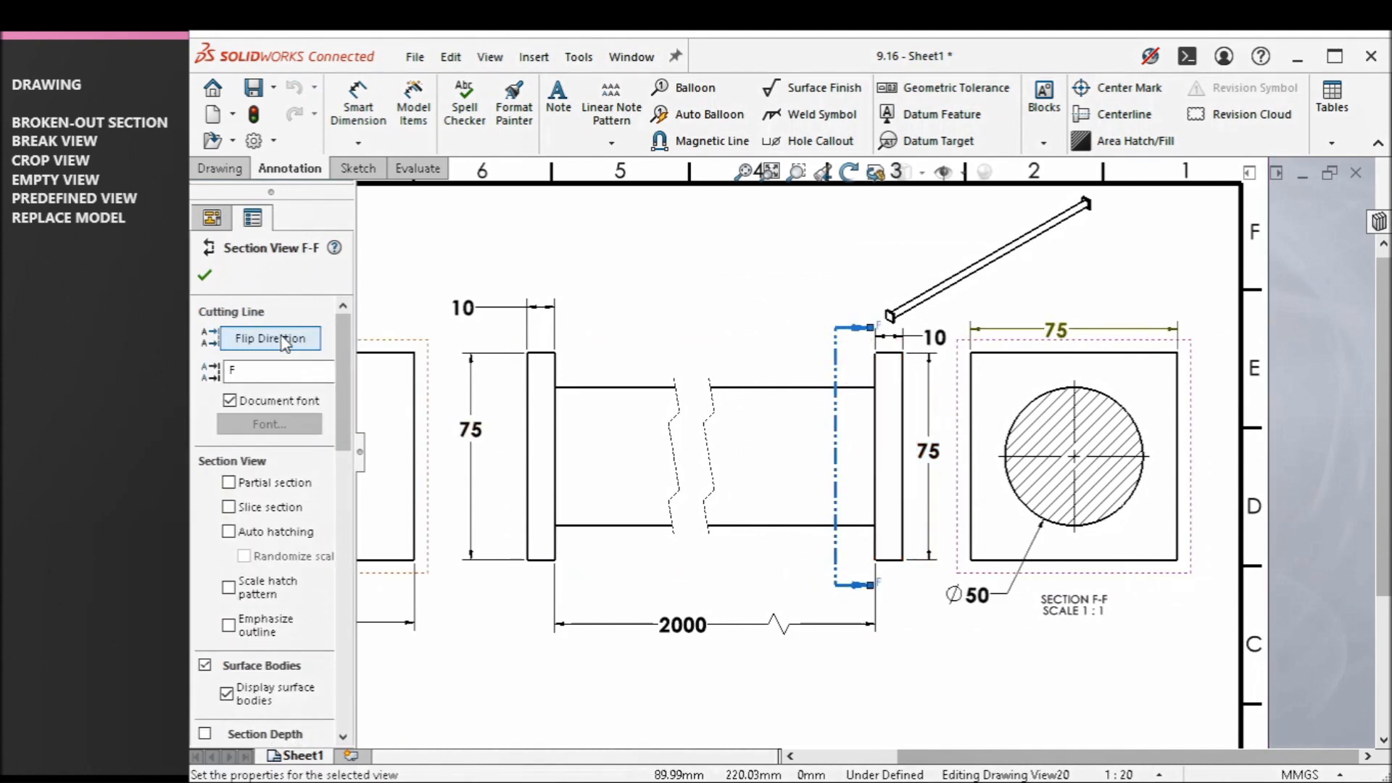
{"action": "left_click", "coordinate": [204, 269]}
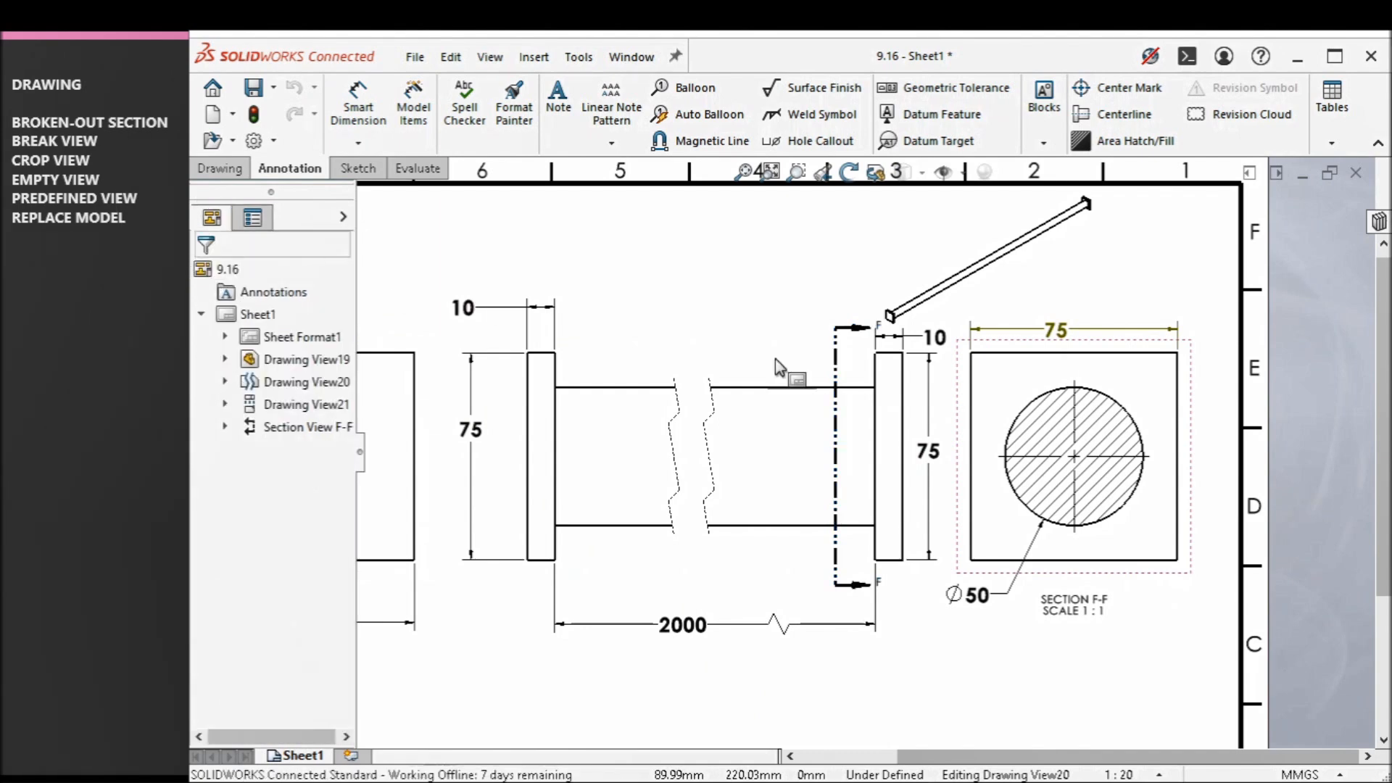
- Open the part BREAK9.16 from the square end view of the drawing
{"action": "scroll", "coordinate": [1042, 355], "scroll_direction": "down", "scroll_amount": 2}
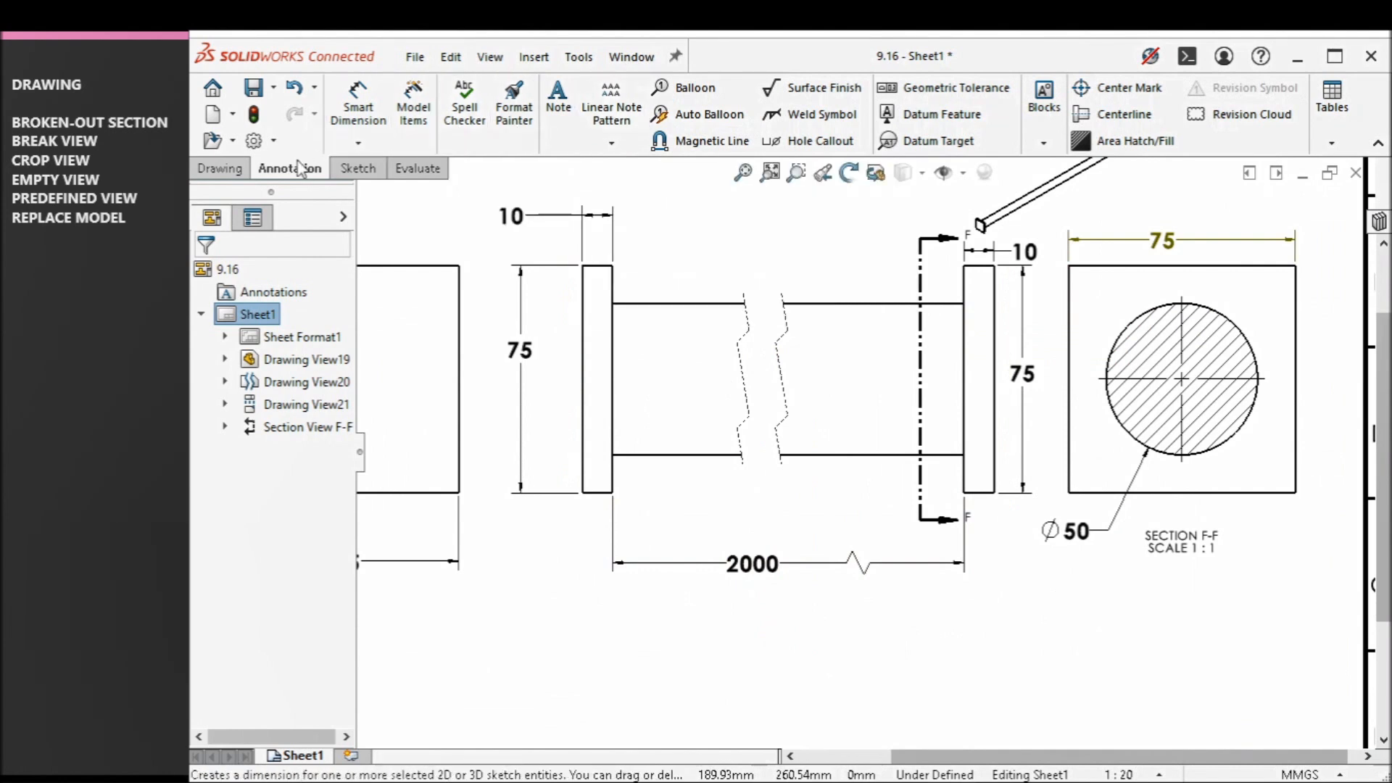
{"action": "left_click", "coordinate": [207, 171]}
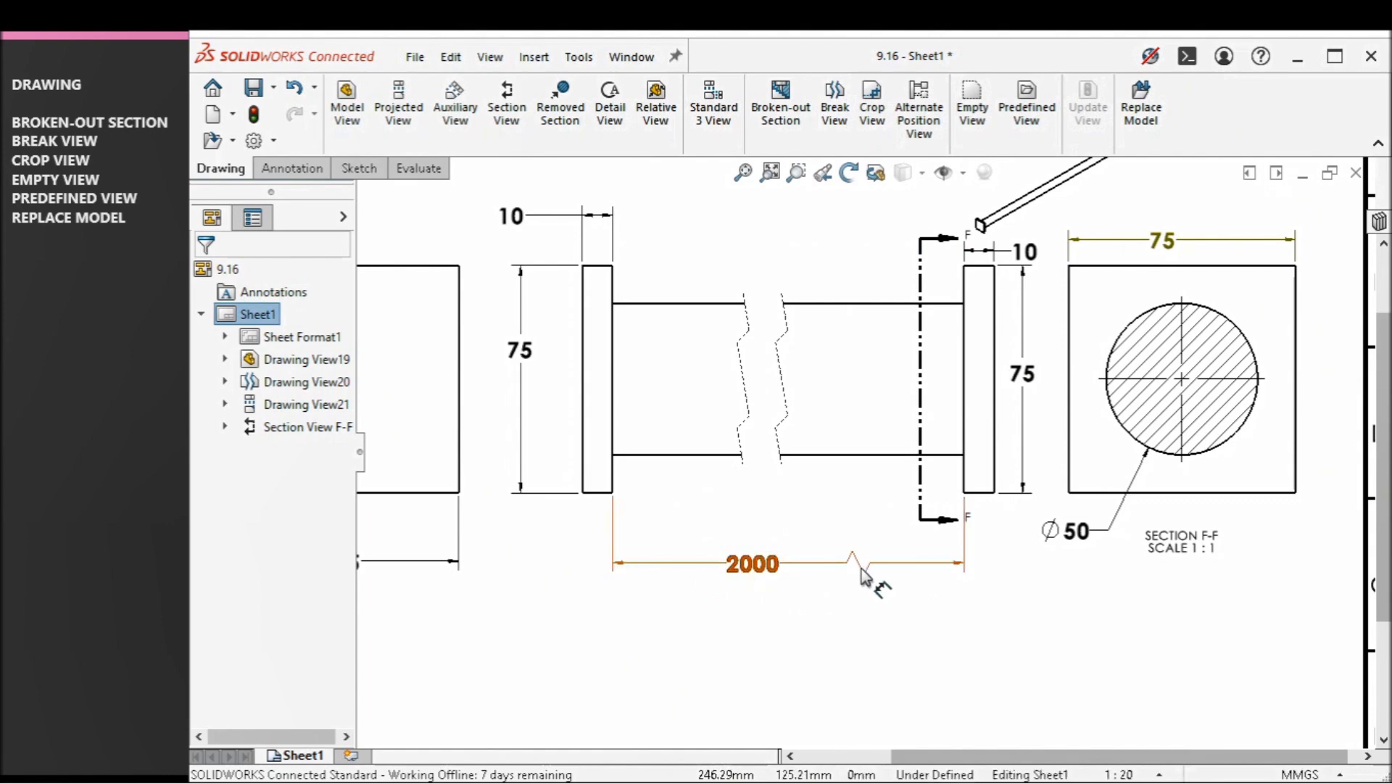
{"action": "scroll", "coordinate": [764, 419], "scroll_direction": "up", "scroll_amount": 1}
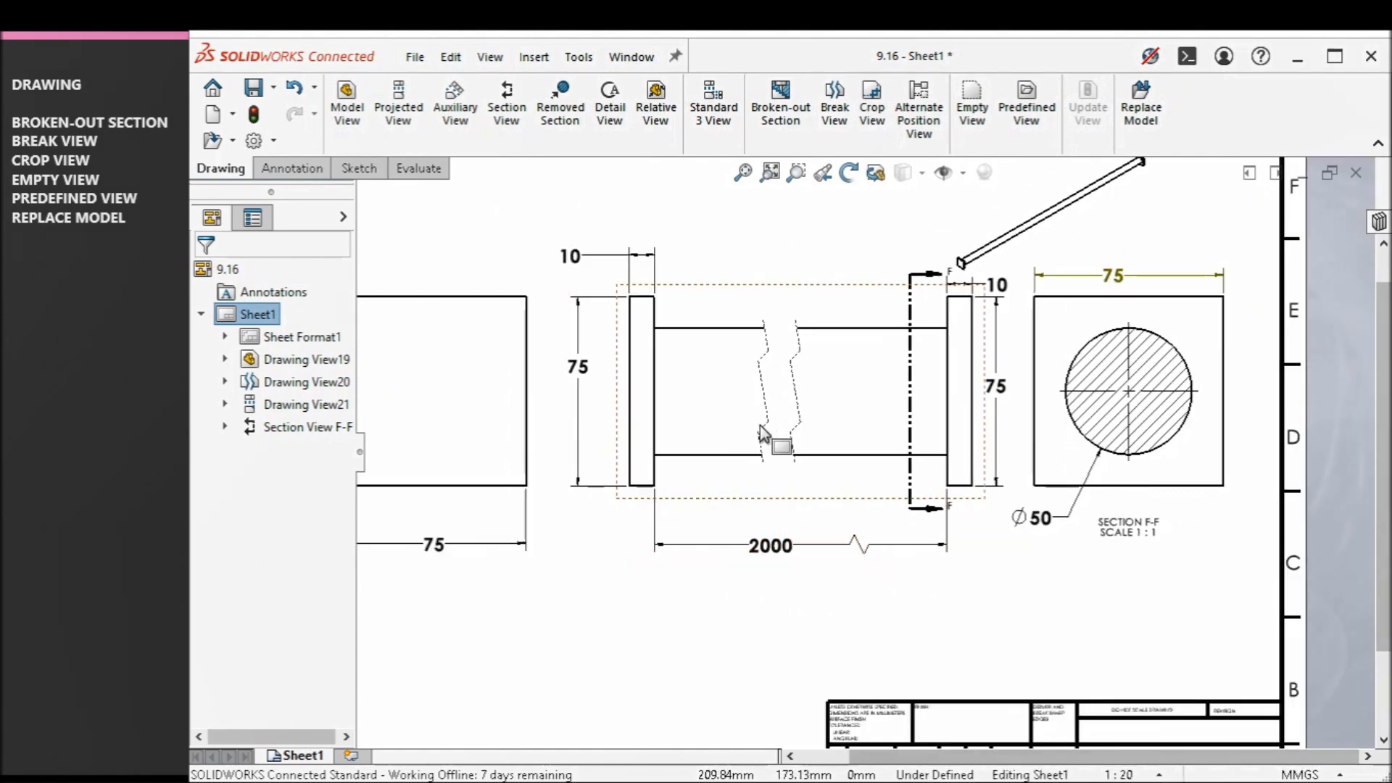
{"action": "scroll", "coordinate": [764, 418], "scroll_direction": "down", "scroll_amount": 2}
{"action": "scroll", "coordinate": [764, 417], "scroll_direction": "up", "scroll_amount": 2}
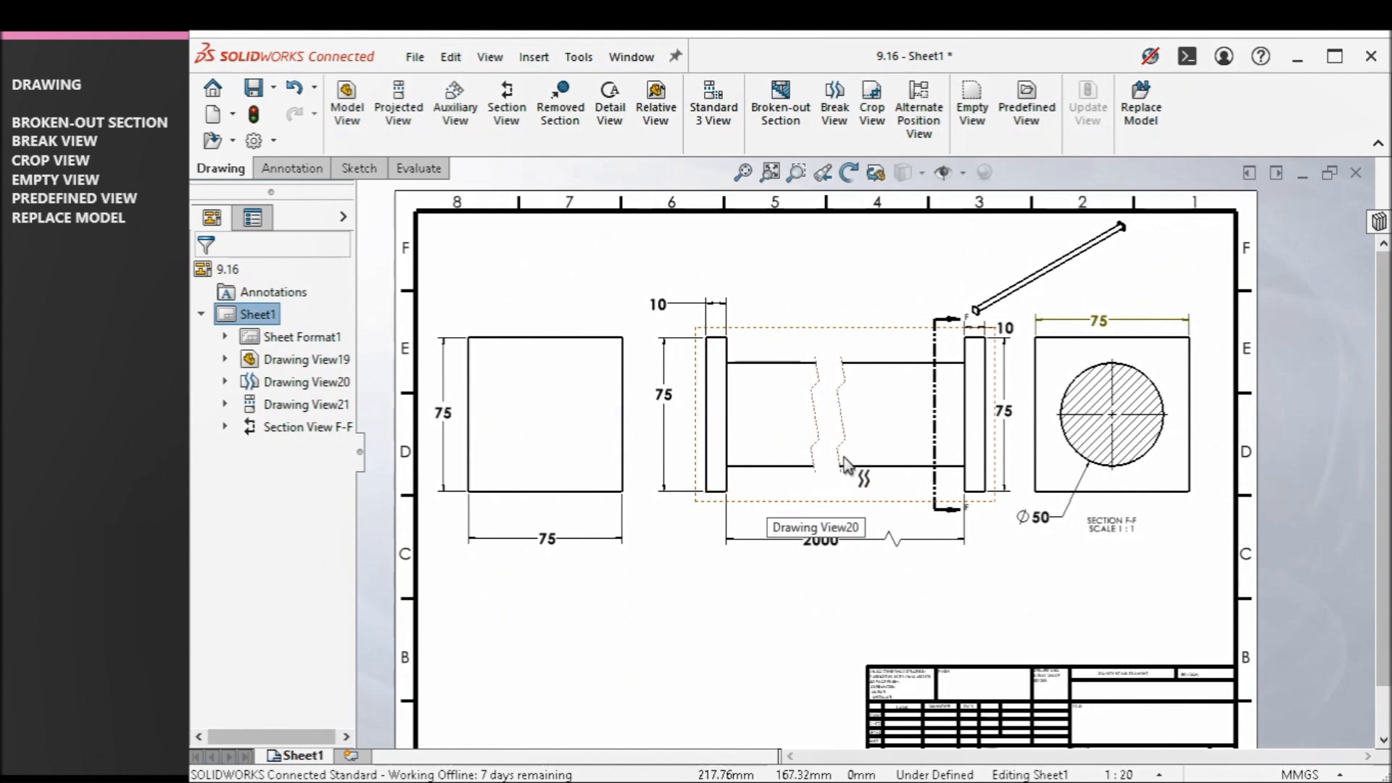
{"action": "scroll", "coordinate": [845, 464], "scroll_direction": "down", "scroll_amount": 1}
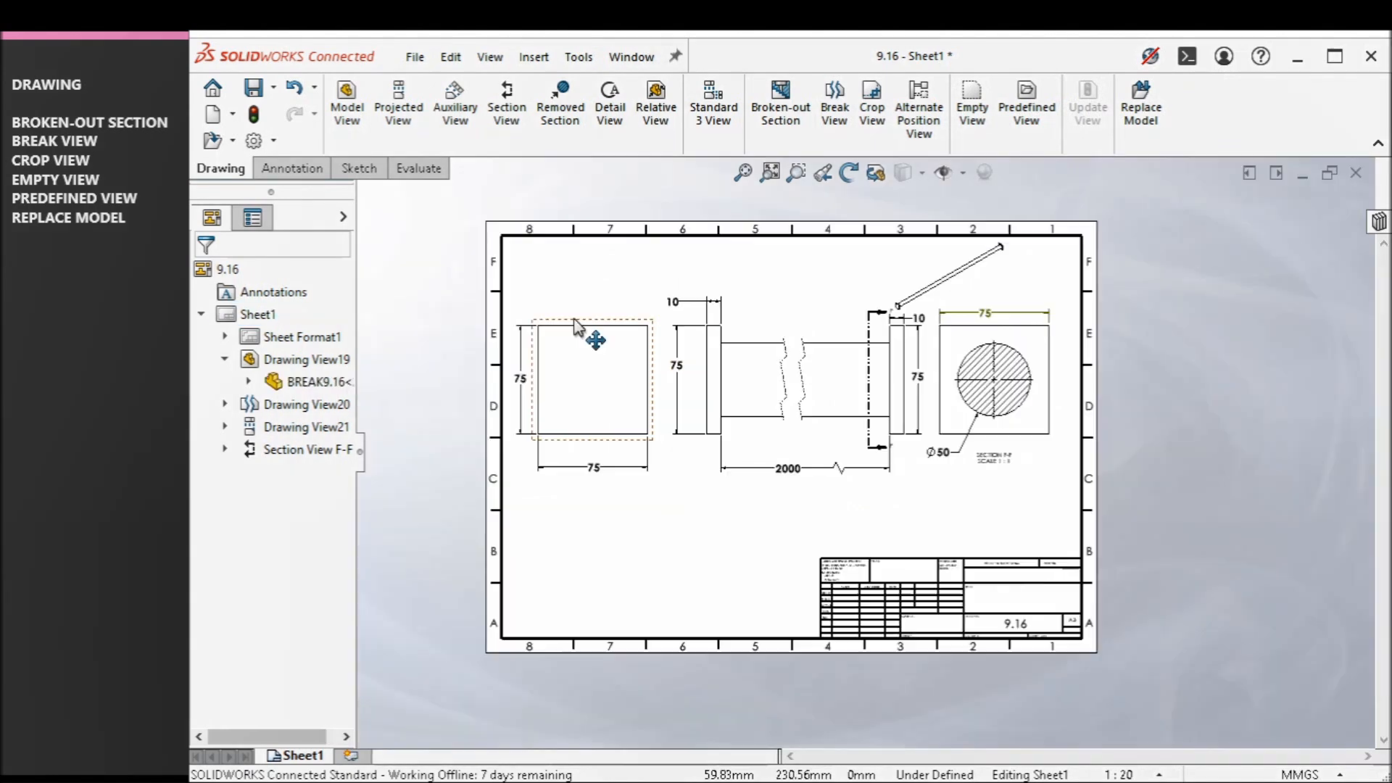
{"action": "left_click", "coordinate": [576, 328]}
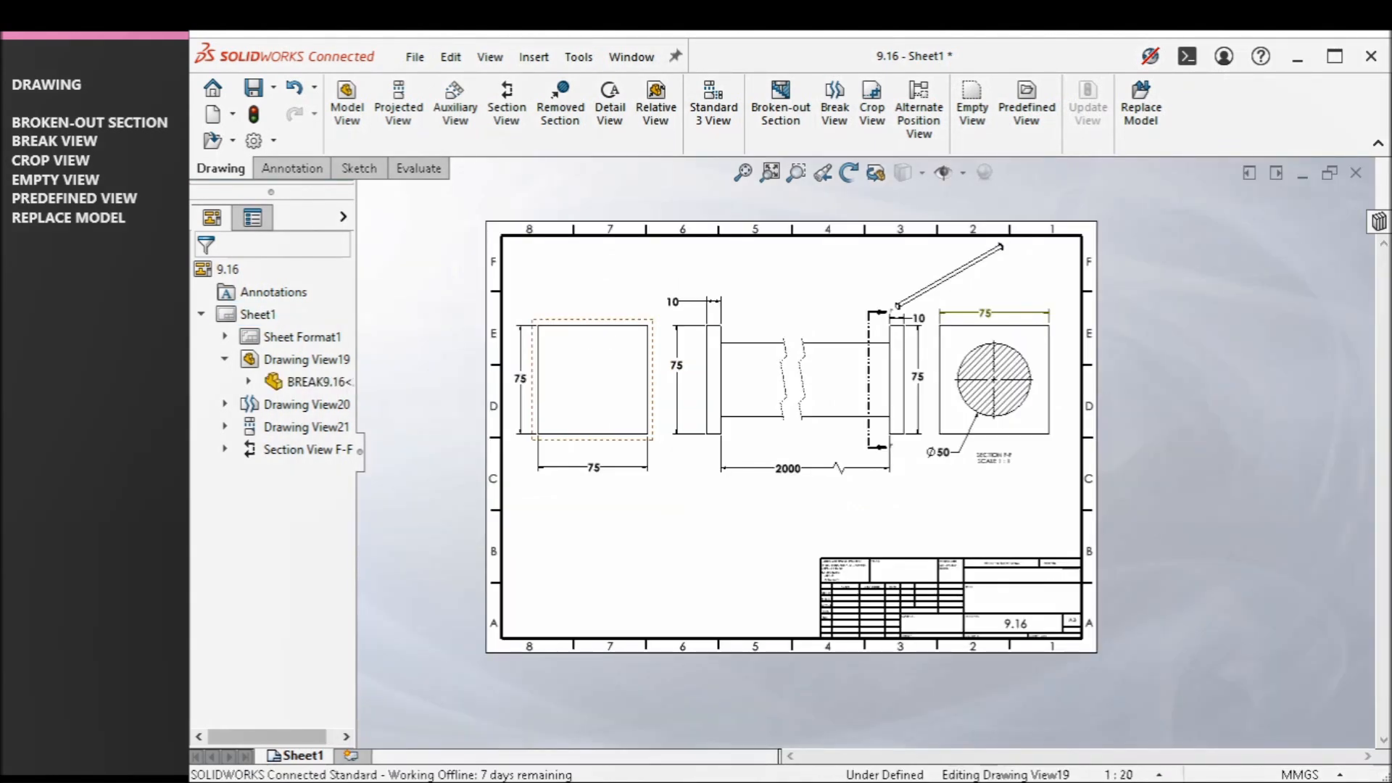
{"action": "right_click", "coordinate": [584, 385]}
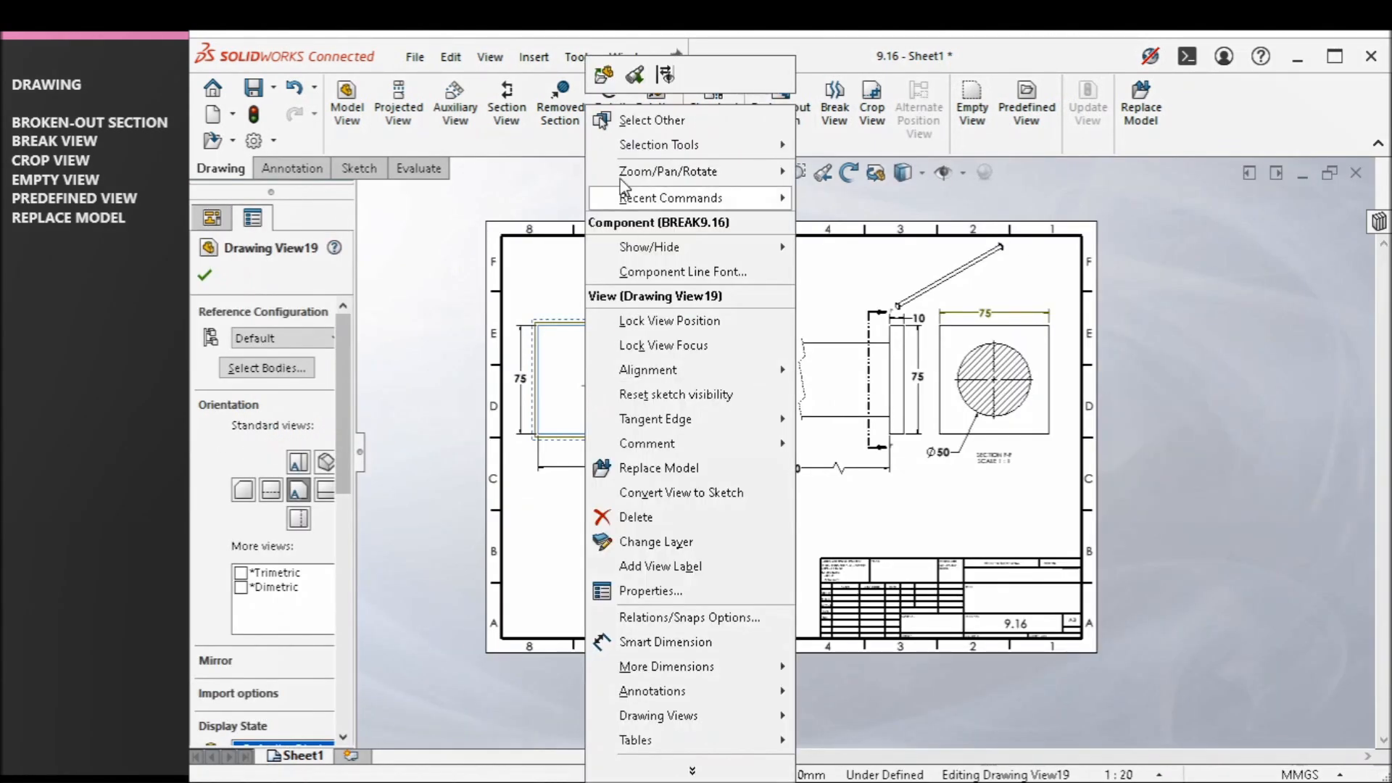
{"action": "left_click", "coordinate": [605, 74]}
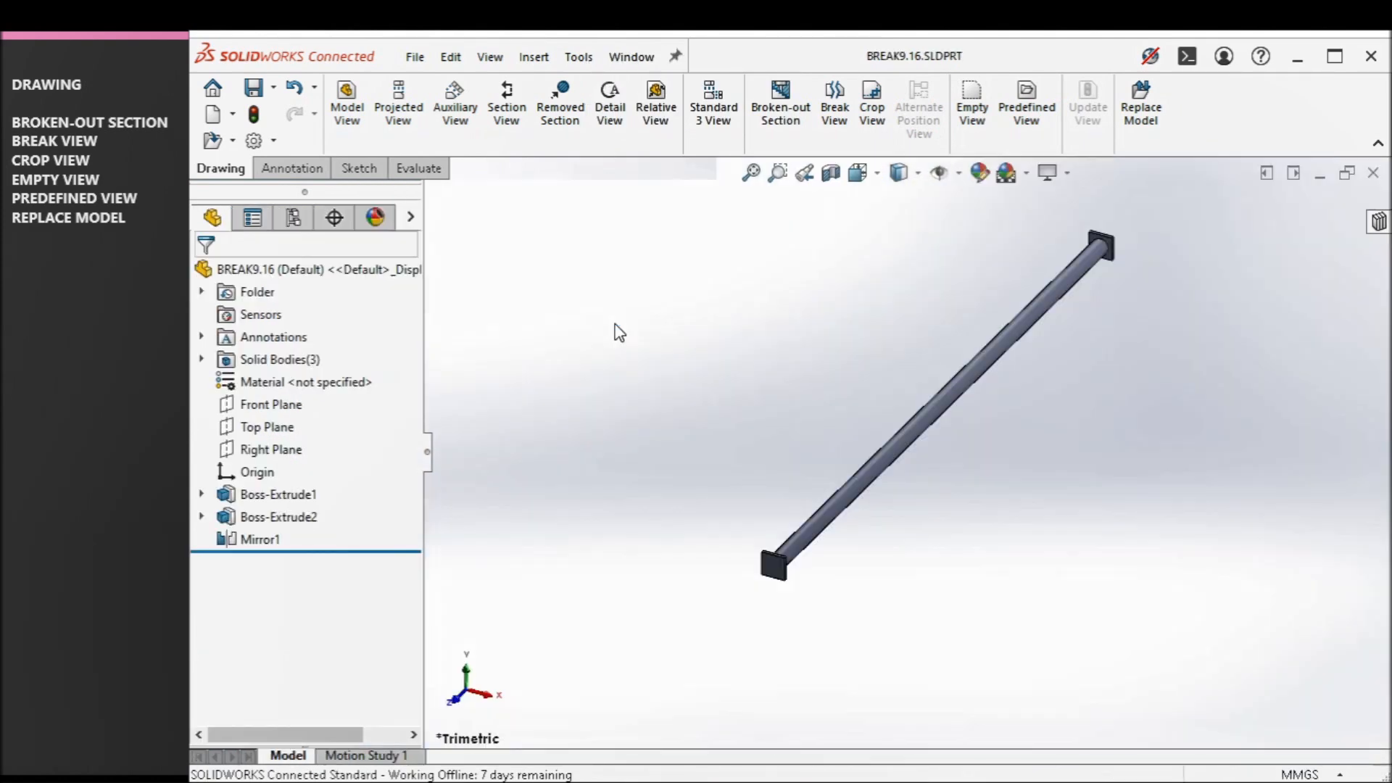
- Start a sketch on the inner face of the far flange, where the shaft meets it
{"action": "scroll", "coordinate": [1097, 249], "scroll_direction": "down", "scroll_amount": 4}
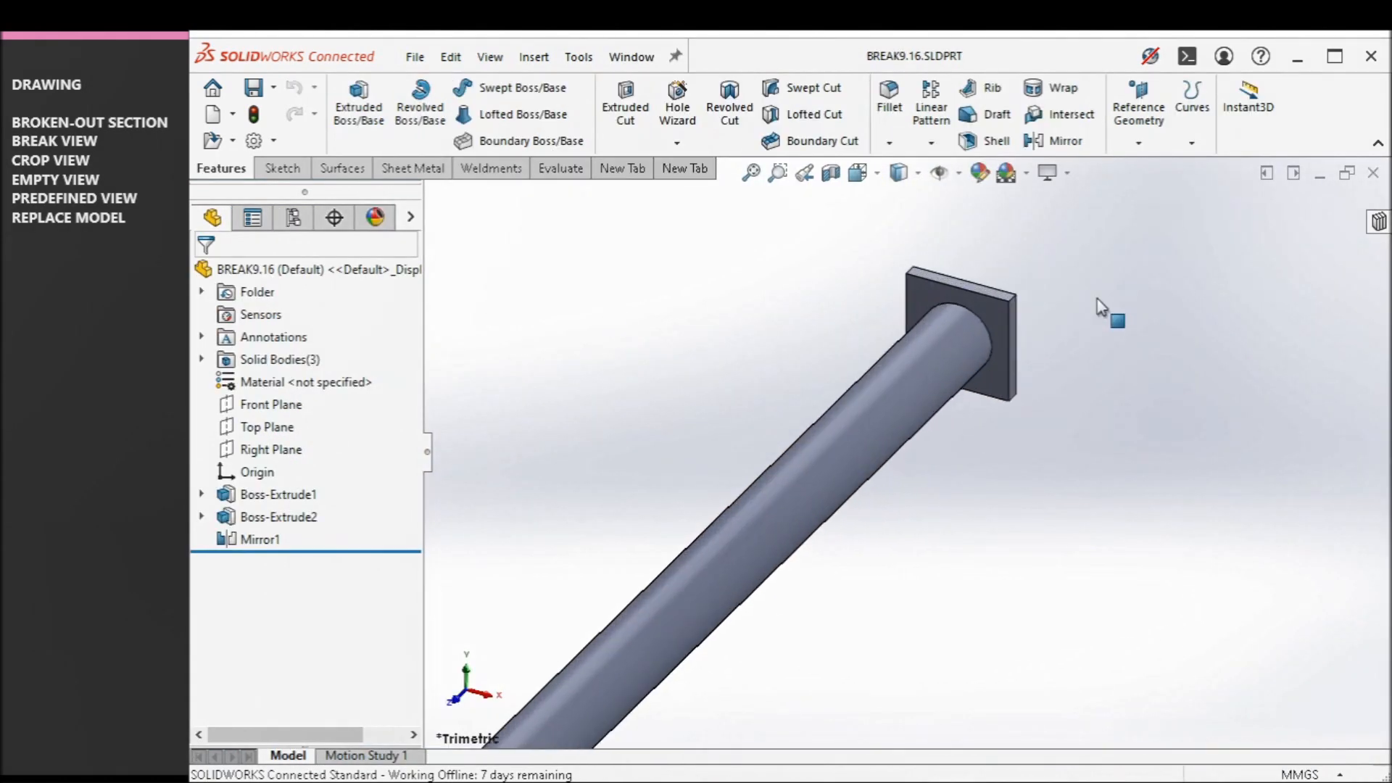
{"action": "left_click", "coordinate": [986, 312]}
{"action": "left_click", "coordinate": [282, 167]}
{"action": "left_click", "coordinate": [350, 109]}
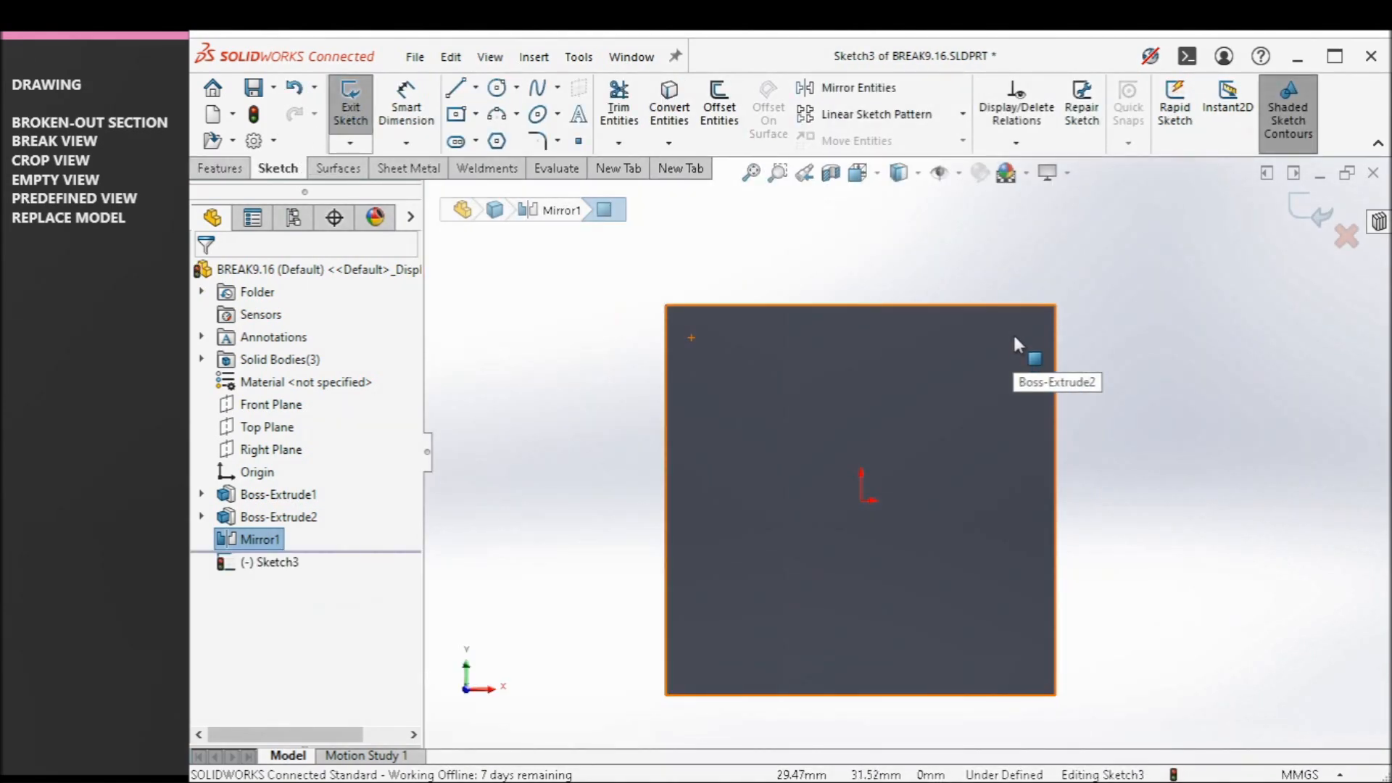
{"action": "middle_click_drag", "start_coordinate": [1013, 343], "coordinate": [967, 420]}
{"action": "scroll", "coordinate": [1156, 495], "scroll_direction": "up", "scroll_amount": 6}
{"action": "scroll", "coordinate": [1189, 255], "scroll_direction": "up", "scroll_amount": 4}
{"action": "scroll", "coordinate": [1143, 255], "scroll_direction": "down", "scroll_amount": 8}
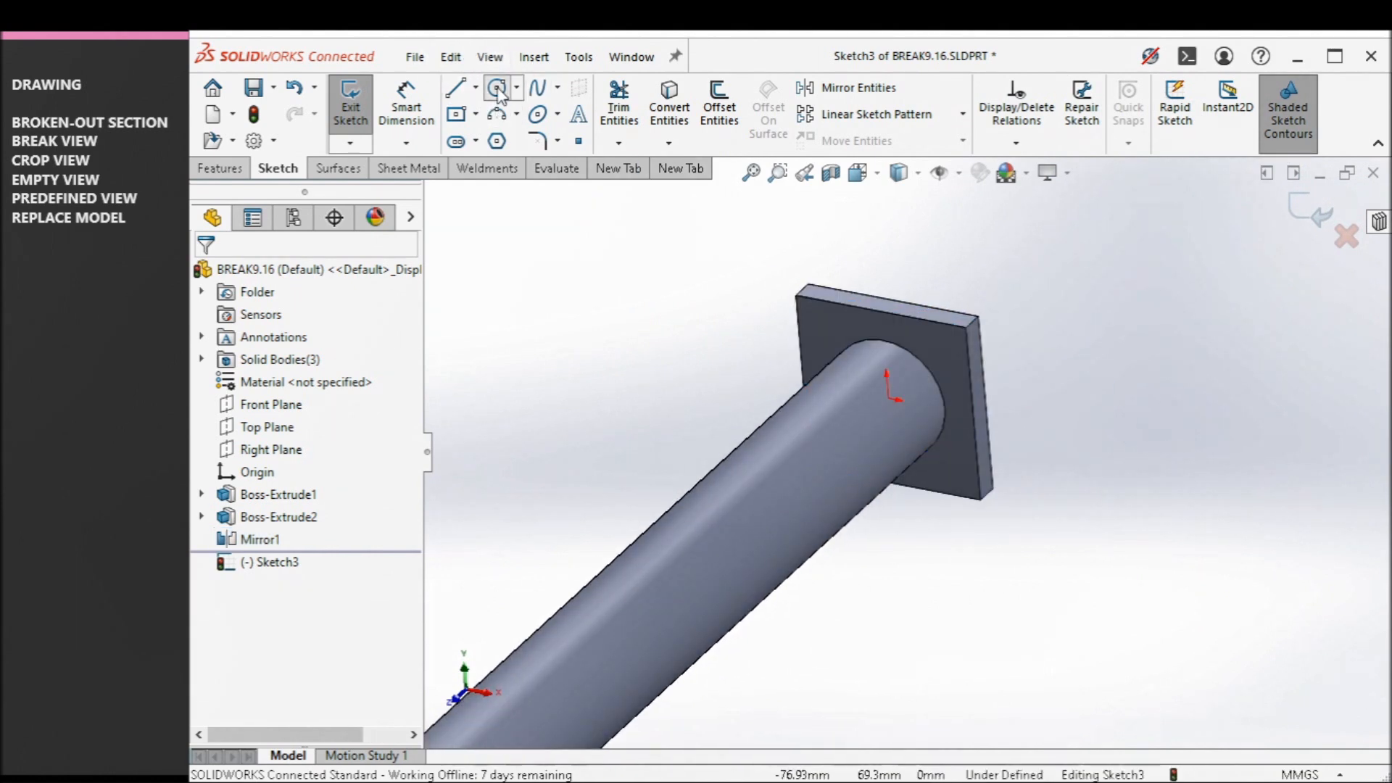
- Sketch a circle around the shaft, centred on the origin, and set its diameter to 65 mm
{"action": "left_click", "coordinate": [498, 89]}
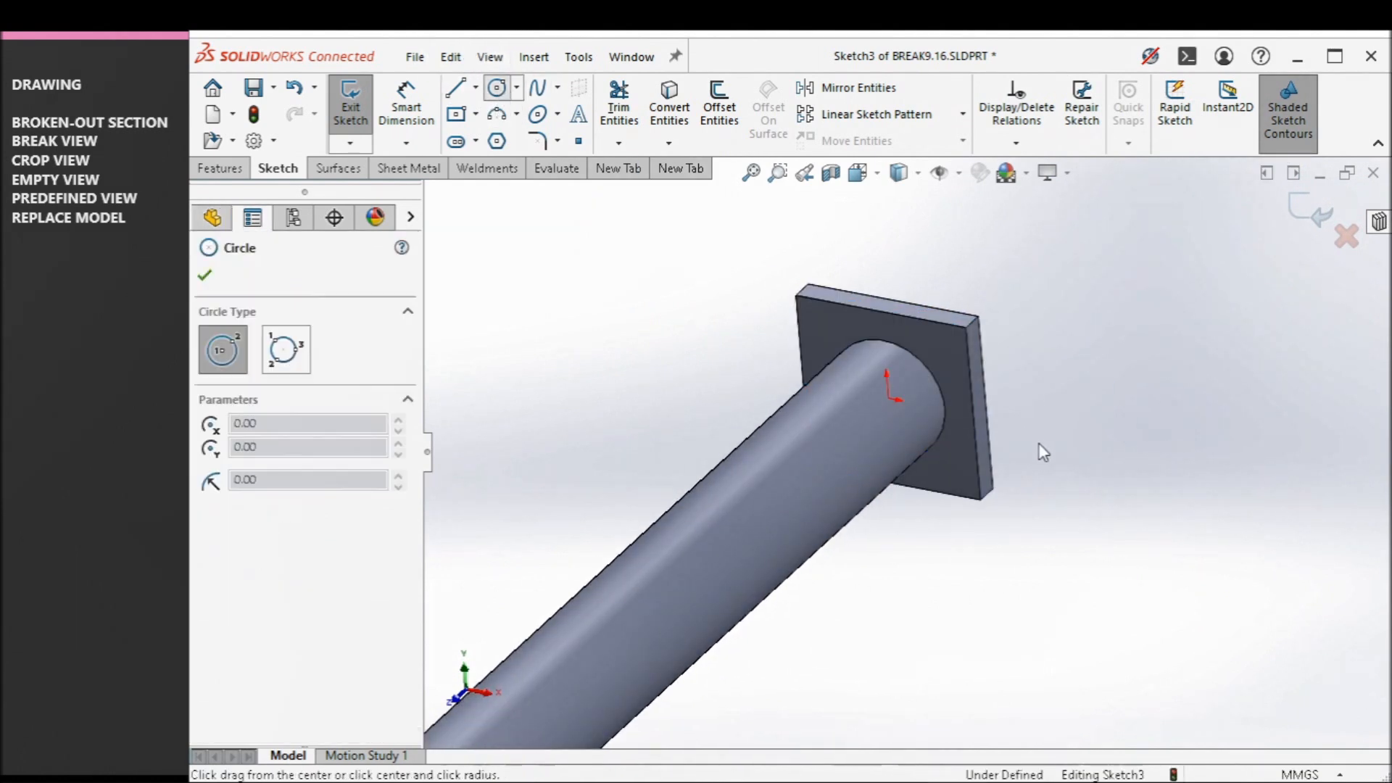
{"action": "left_click", "coordinate": [900, 389]}
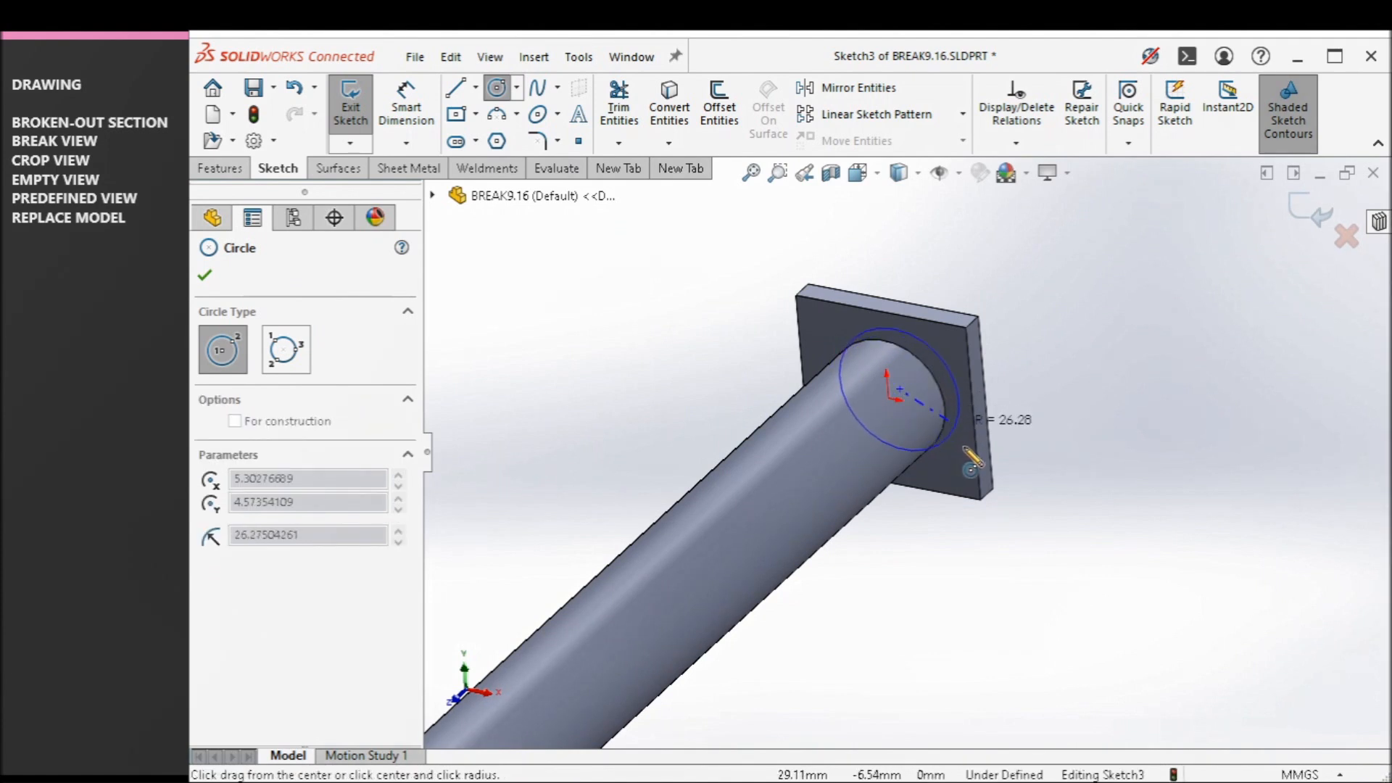
{"action": "left_click", "coordinate": [972, 459]}
{"action": "key", "text": "Escape"}
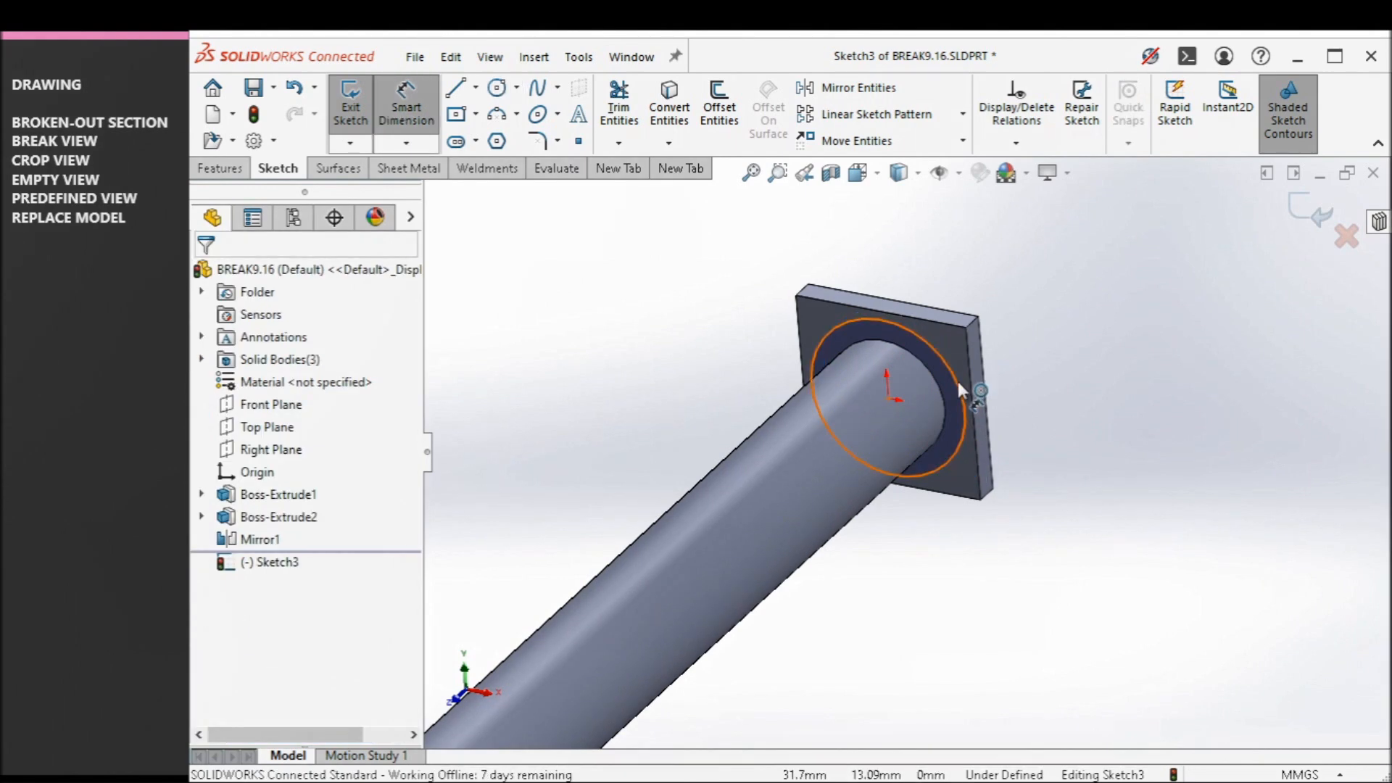
{"action": "left_click", "coordinate": [960, 388]}
{"action": "left_click", "coordinate": [1099, 336]}
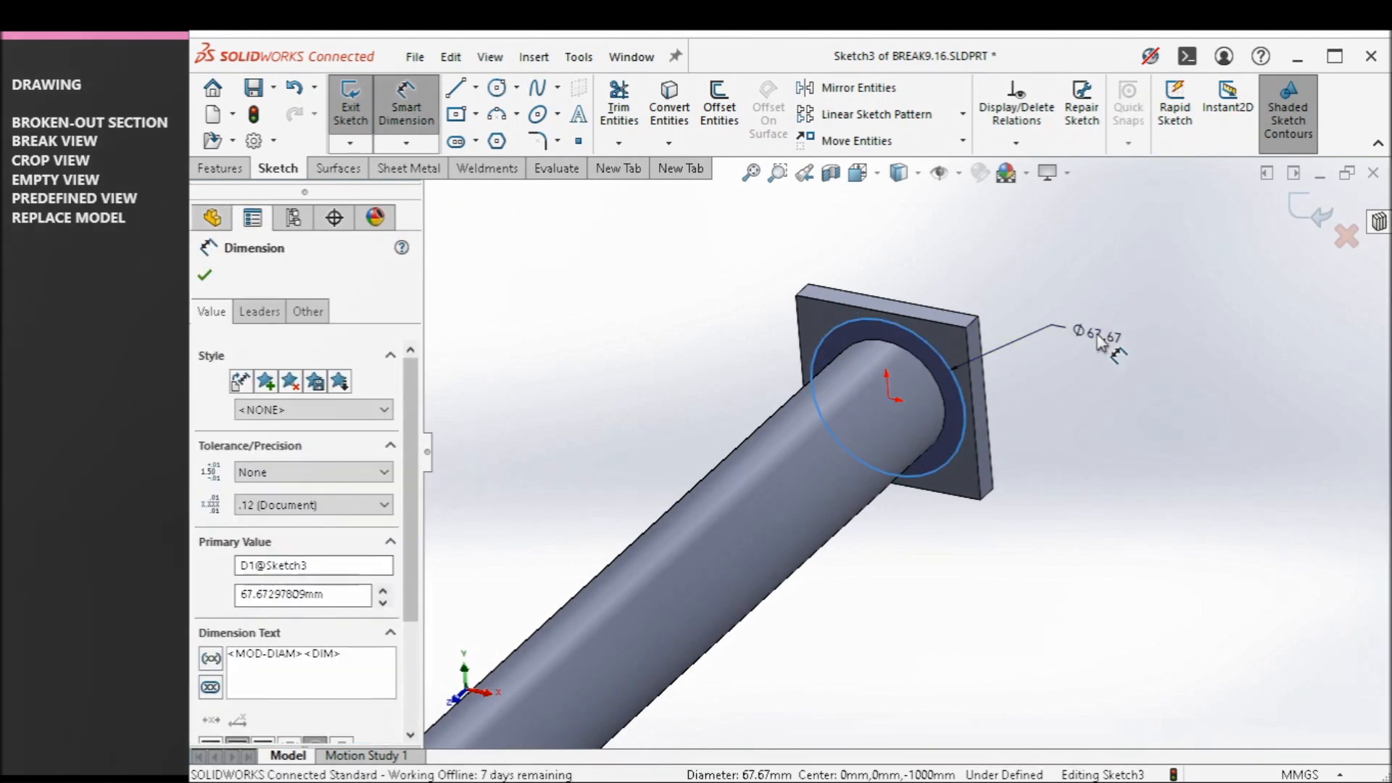
{"action": "key", "text": "Return"}
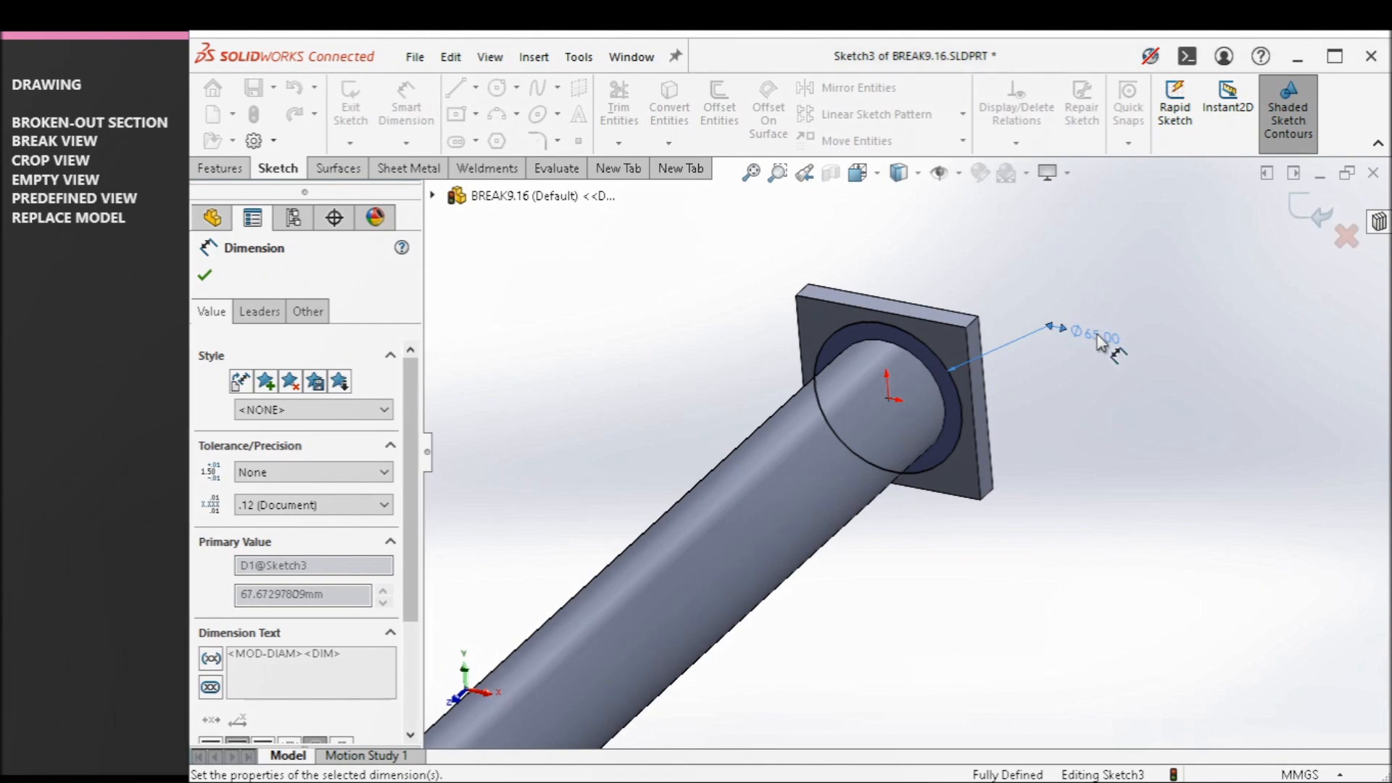
- Extrude the 65 mm circle as a blind boss 1000 mm along the shaft, merging the result
{"action": "left_click", "coordinate": [1190, 435]}
{"action": "scroll", "coordinate": [909, 435], "scroll_direction": "up", "scroll_amount": 4}
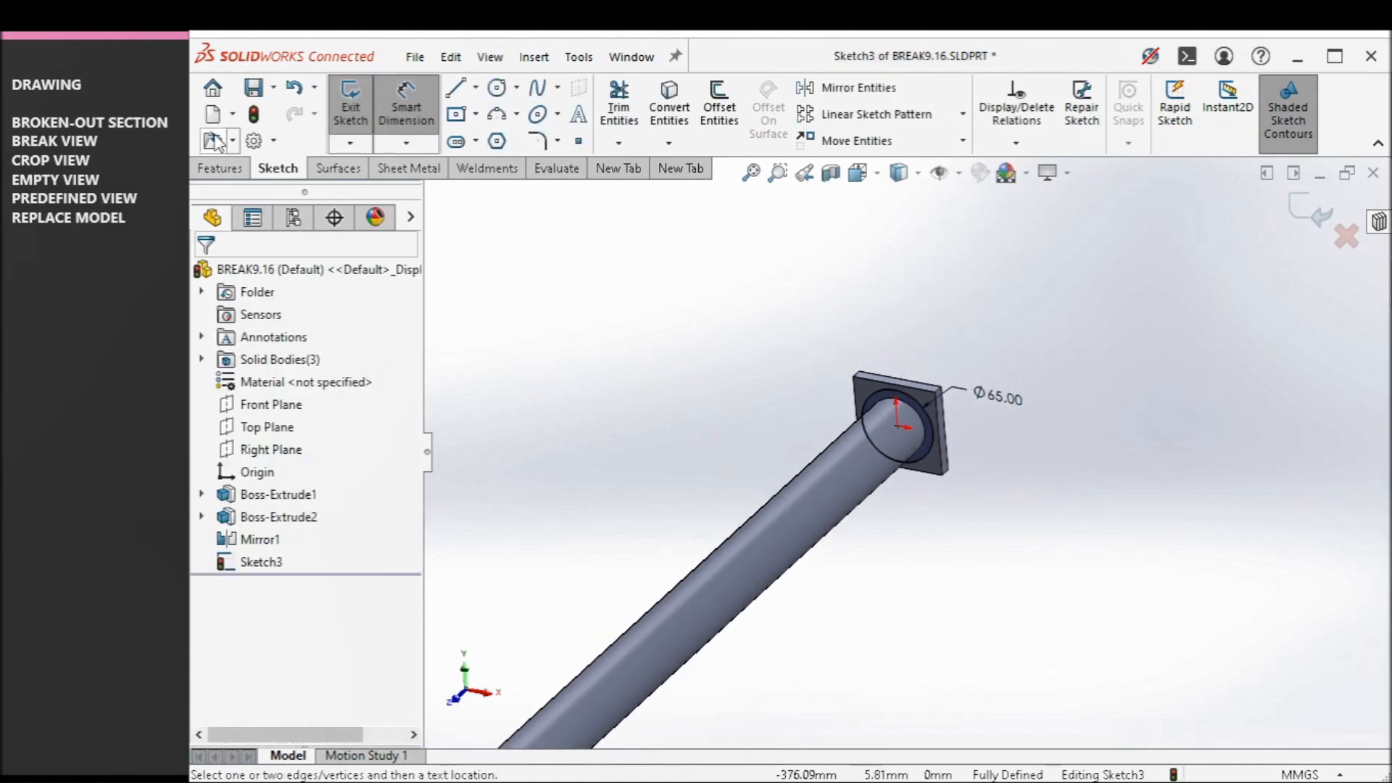
{"action": "left_click", "coordinate": [222, 169]}
{"action": "left_click", "coordinate": [359, 102]}
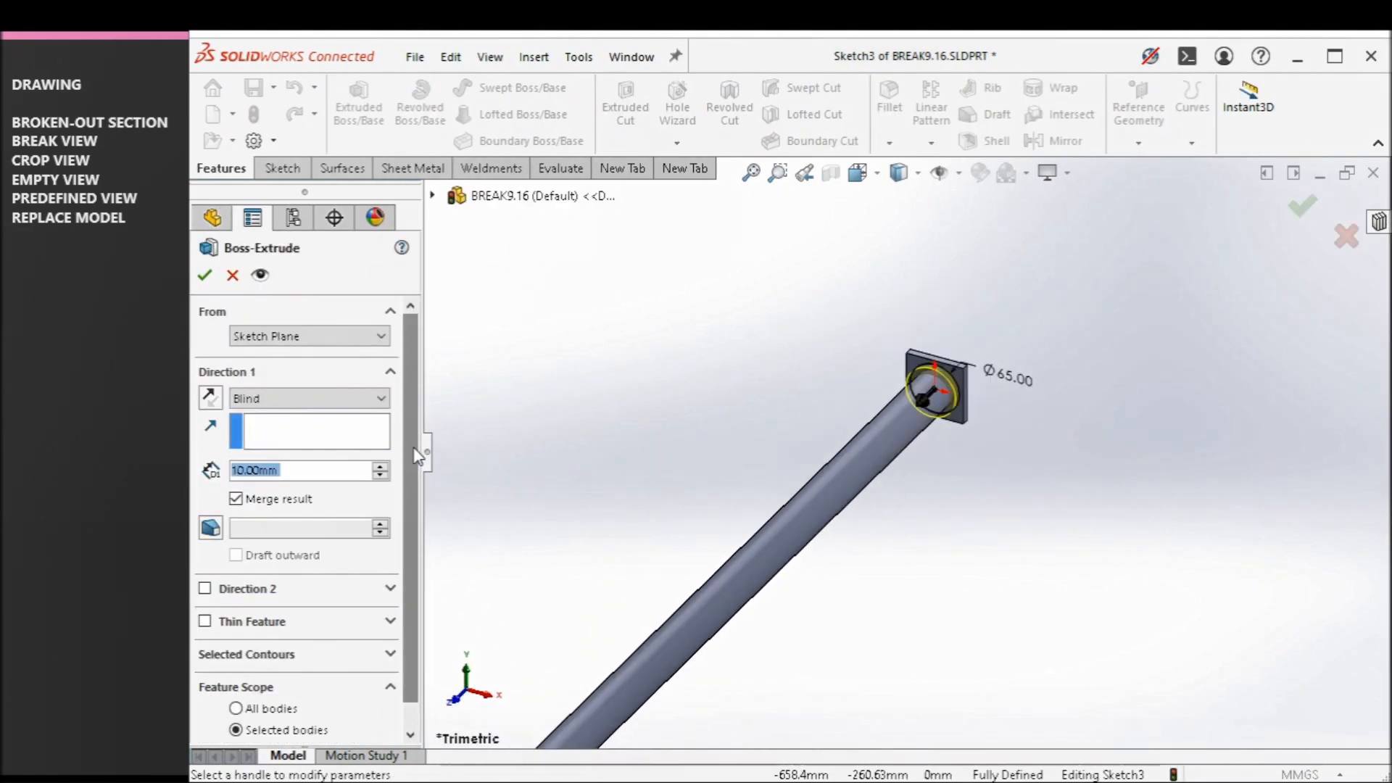
{"action": "type", "text": "1000"}
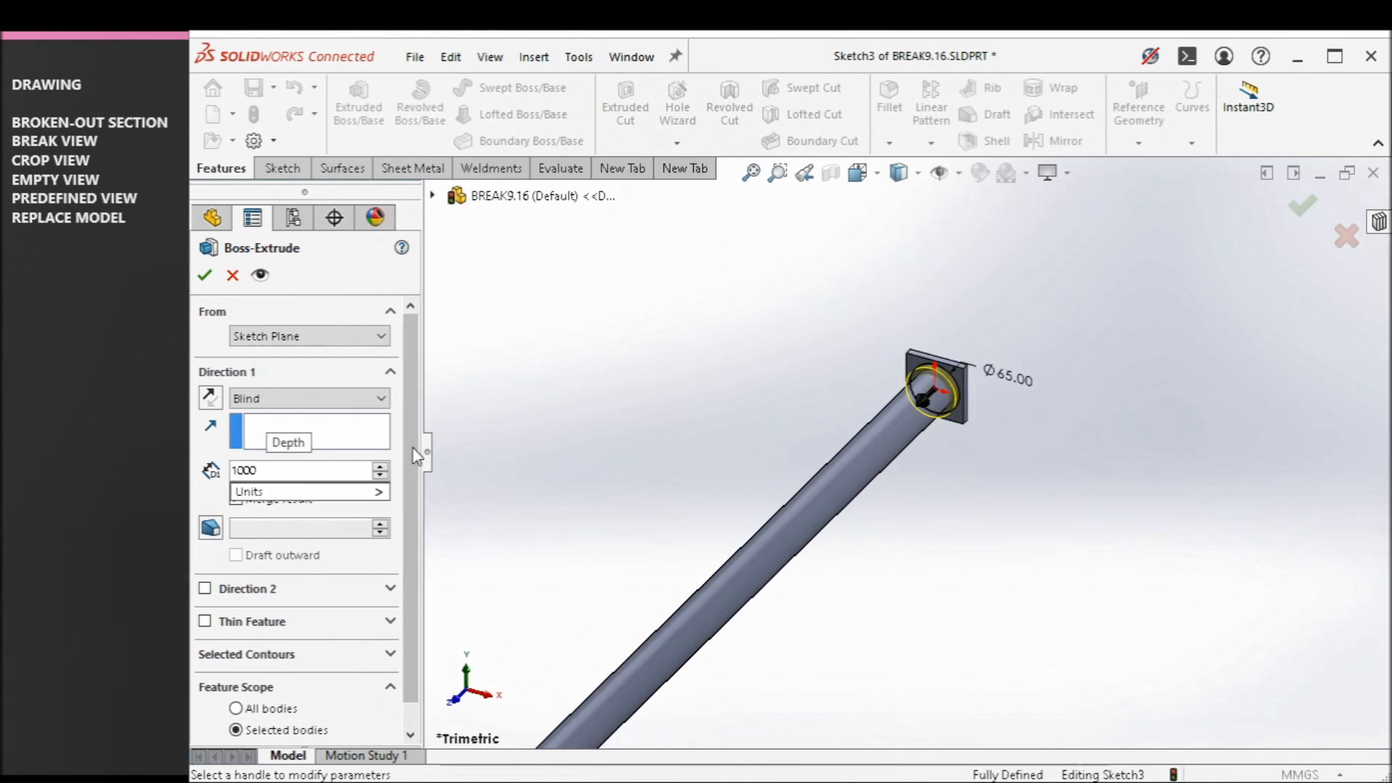
{"action": "key", "text": "Return"}
{"action": "scroll", "coordinate": [818, 381], "scroll_direction": "up", "scroll_amount": 3}
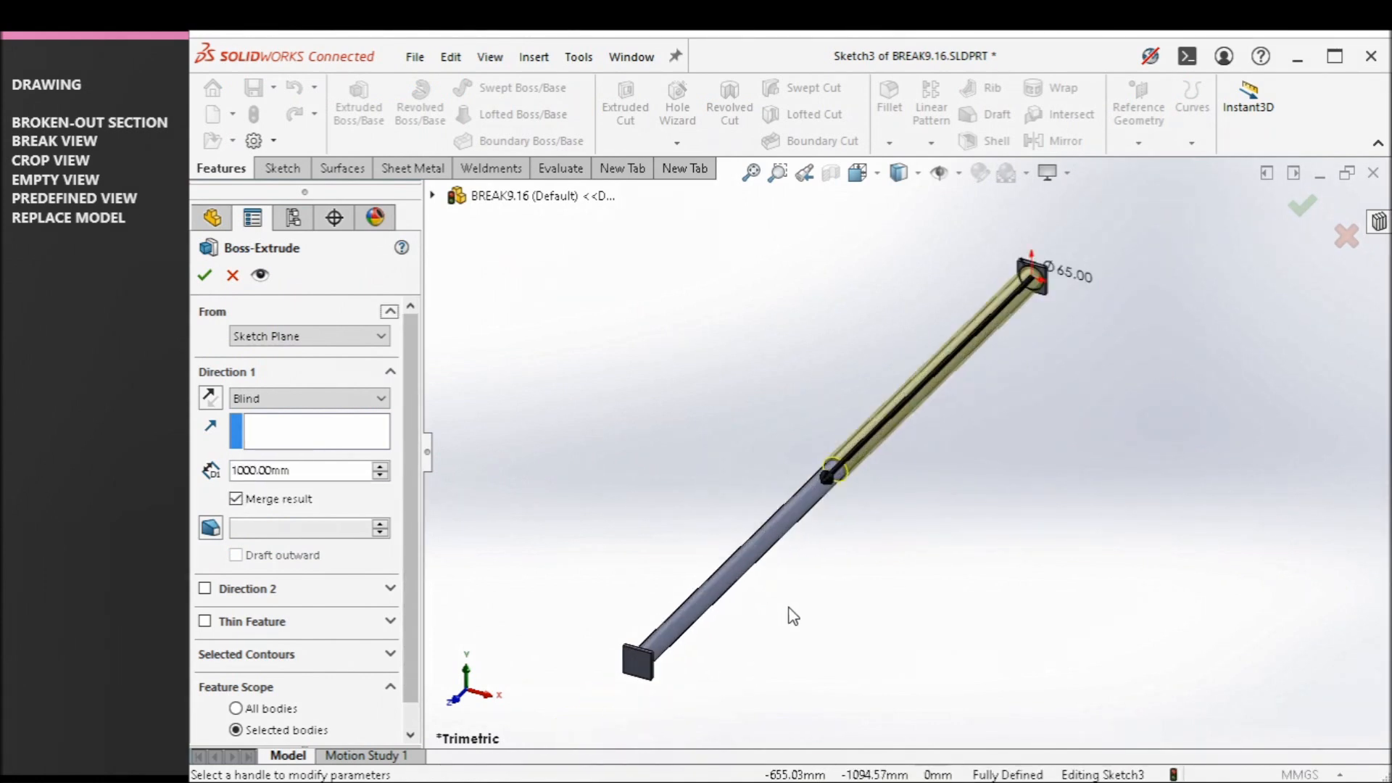
{"action": "scroll", "coordinate": [793, 616], "scroll_direction": "down", "scroll_amount": 2}
{"action": "left_click", "coordinate": [204, 275]}
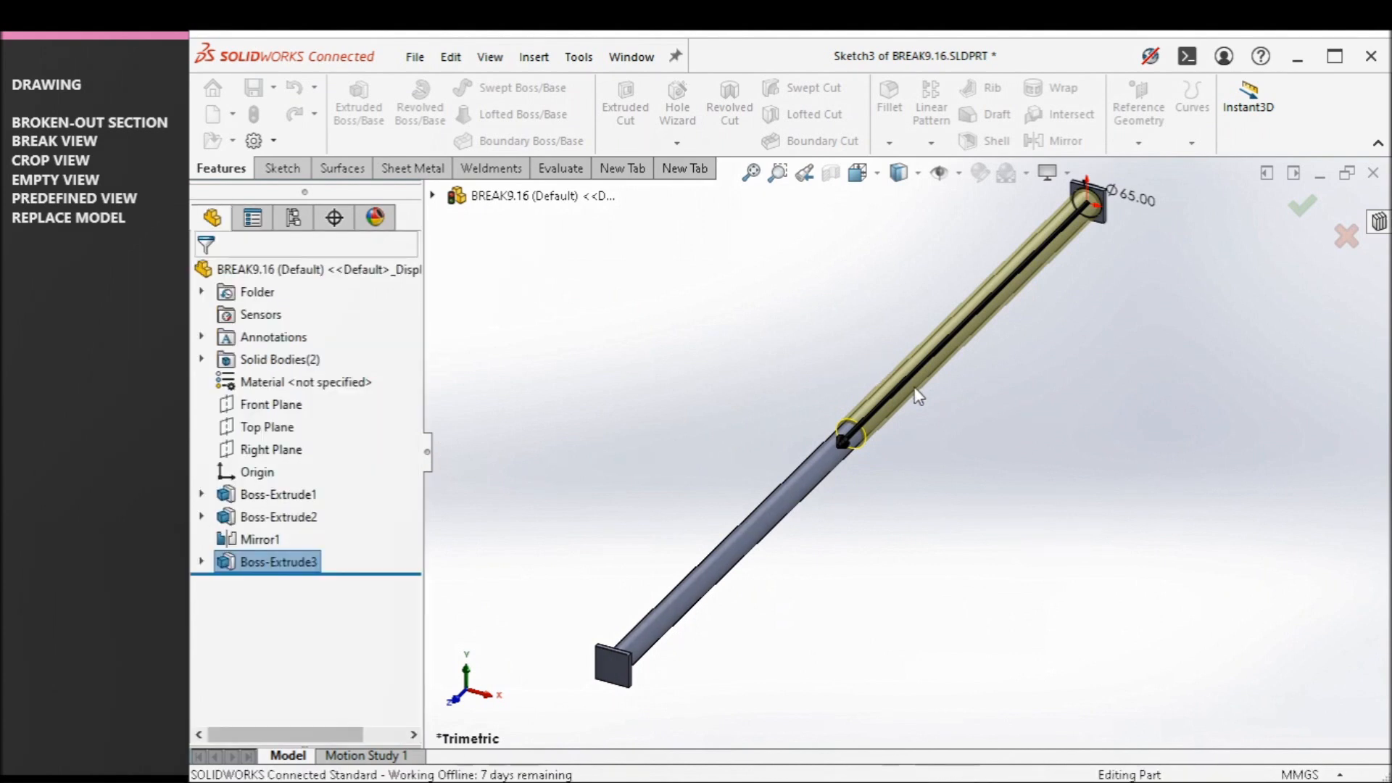
- Inspect the stepped shaft in the part and return to the 9.16 drawing sheet
{"action": "scroll", "coordinate": [878, 437], "scroll_direction": "down", "scroll_amount": 5}
{"action": "scroll", "coordinate": [870, 445], "scroll_direction": "up", "scroll_amount": 5}
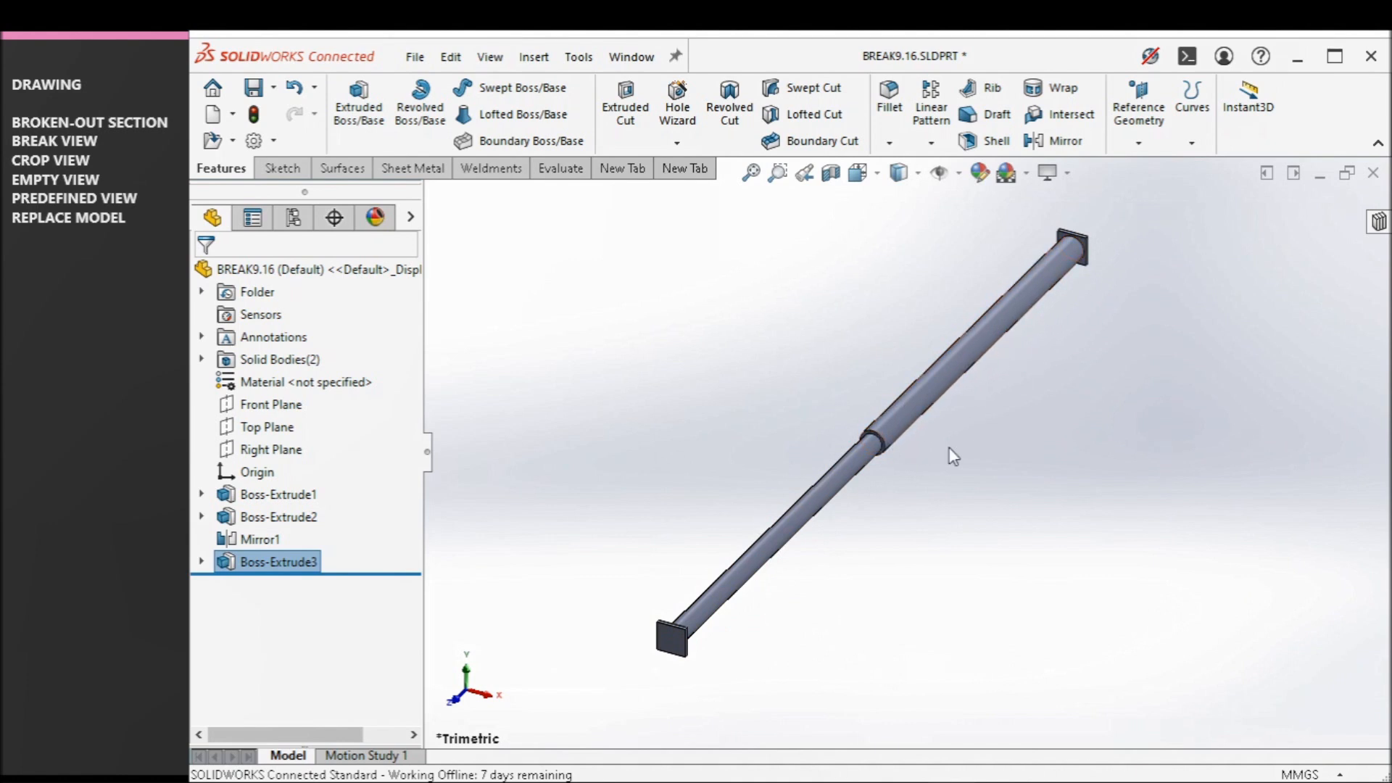
{"action": "scroll", "coordinate": [953, 456], "scroll_direction": "down", "scroll_amount": 1}
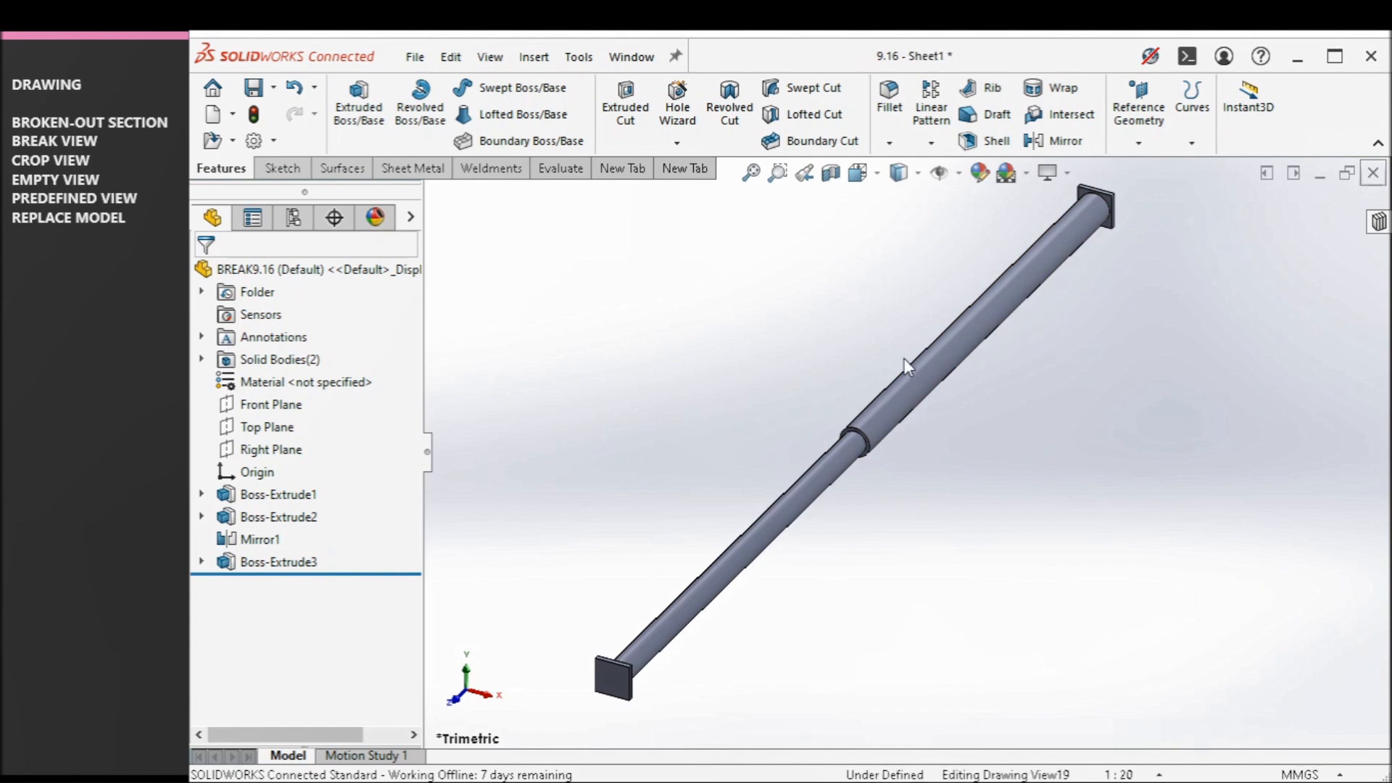
{"action": "scroll", "coordinate": [863, 412], "scroll_direction": "up", "scroll_amount": 2}
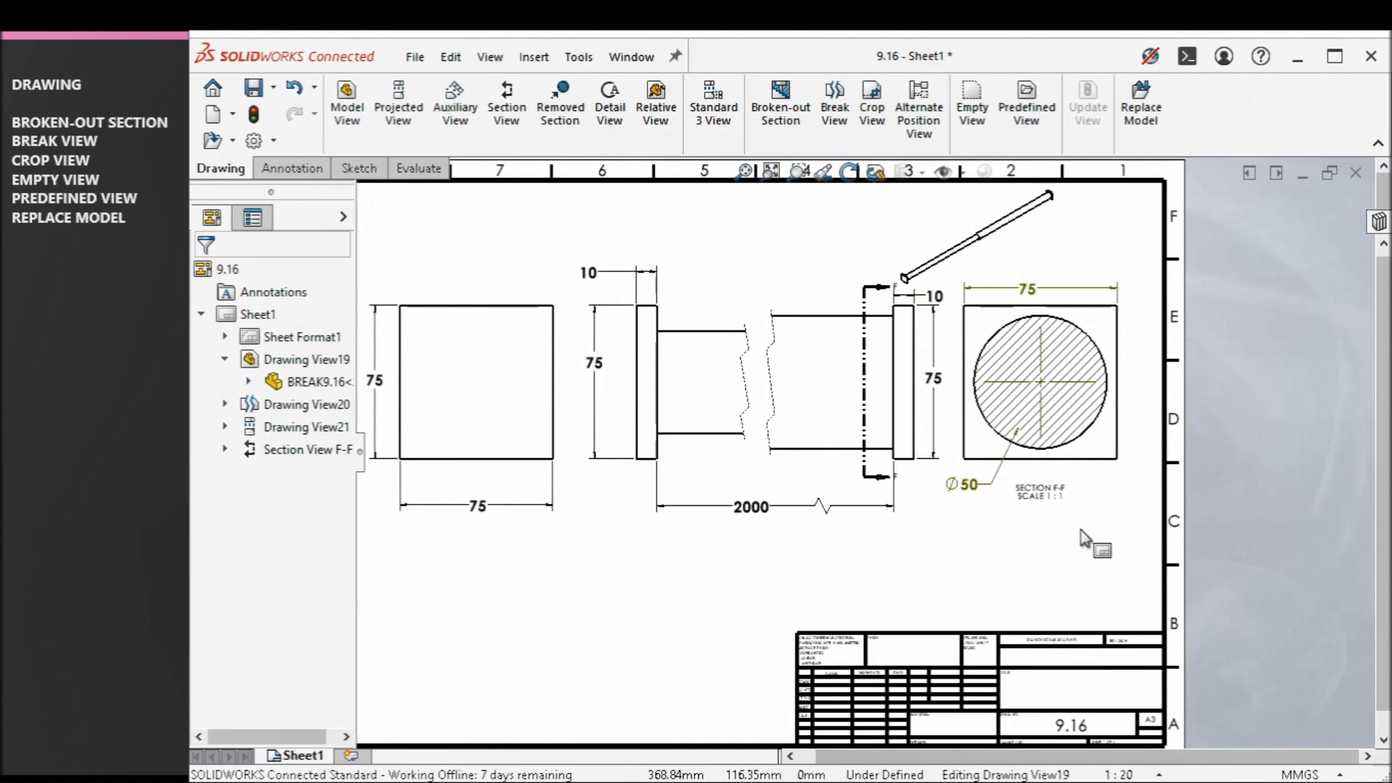
- Delete section view F-F and the isometric view from the sheet
{"action": "left_click", "coordinate": [761, 455]}
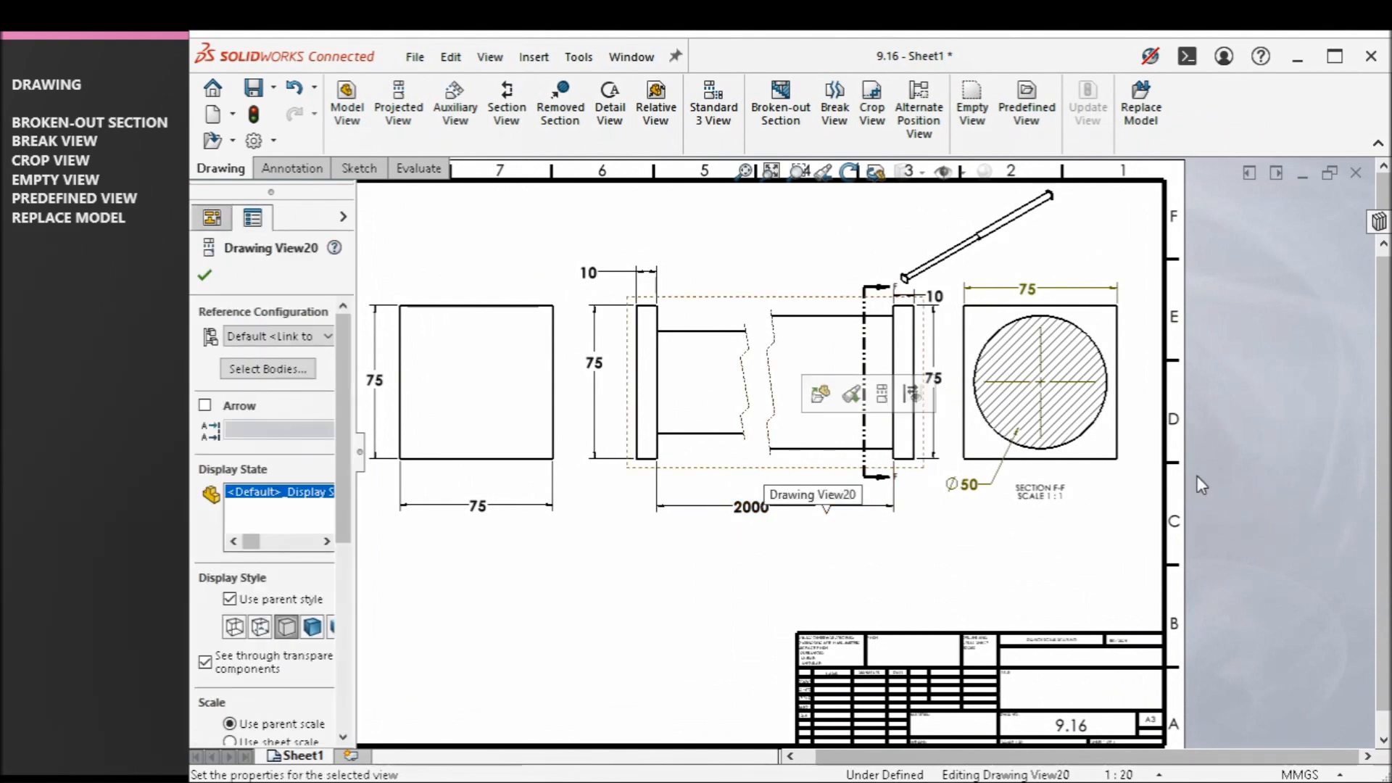
{"action": "left_click", "coordinate": [1106, 478]}
{"action": "key", "text": "Delete"}
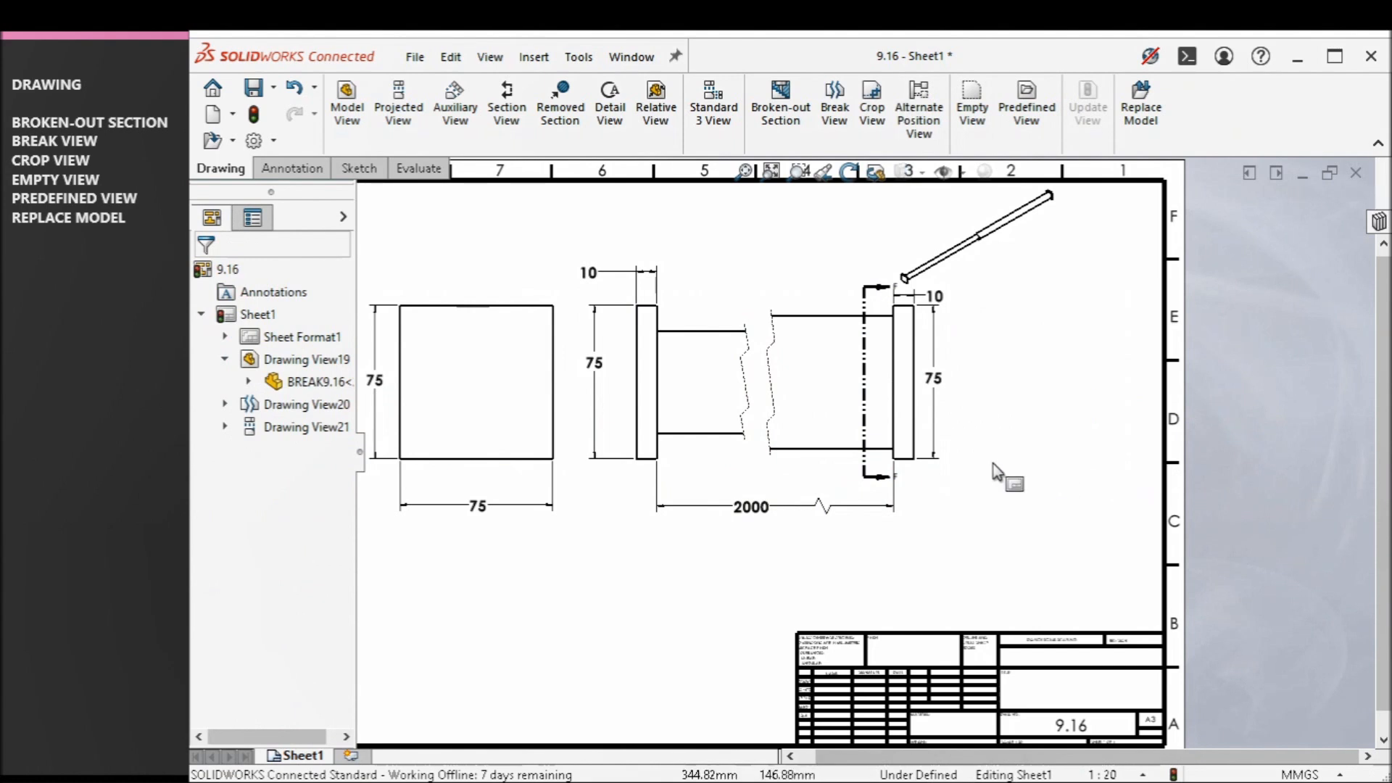
{"action": "left_click", "coordinate": [1007, 281]}
{"action": "key", "text": "Delete"}
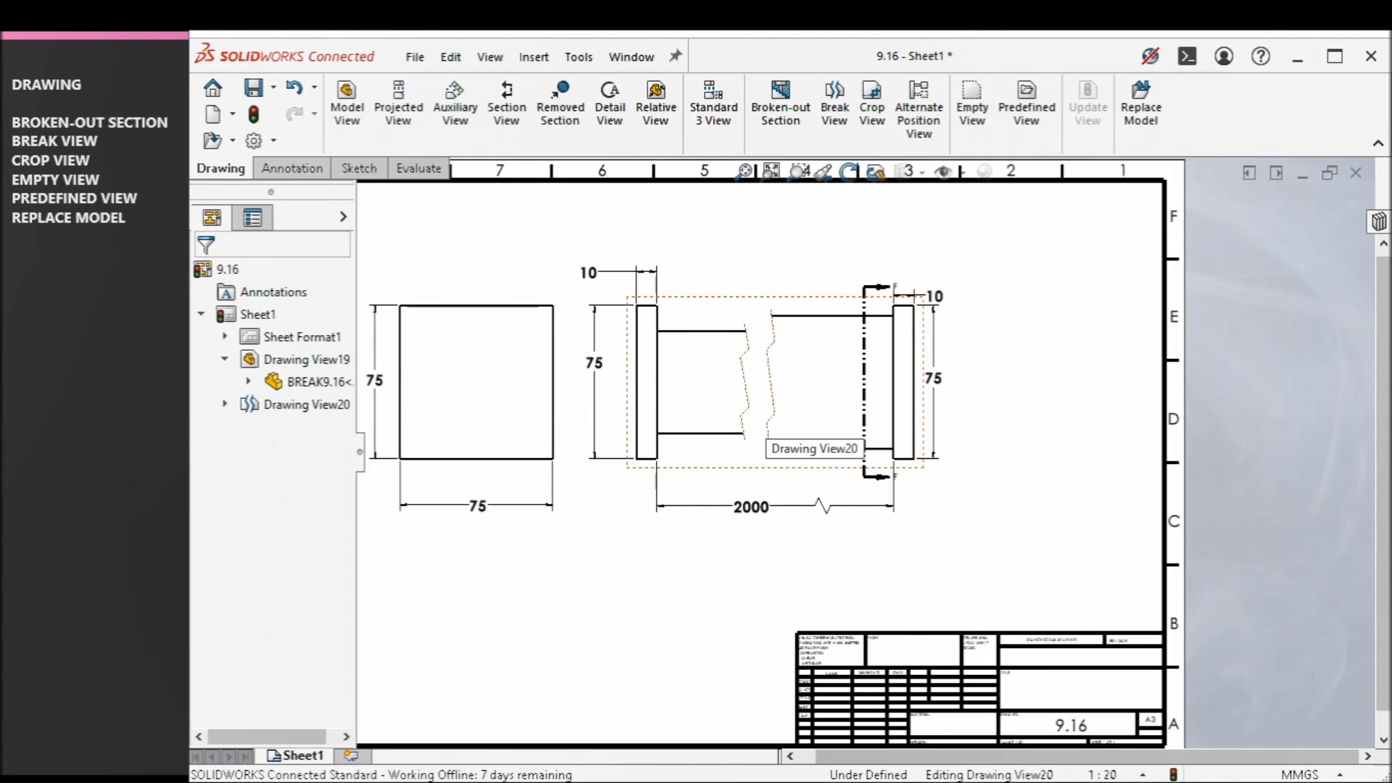
- Delete the break from the broken view and move the full-length view to the right, beyond the sheet's edge
{"action": "left_click", "coordinate": [772, 400]}
{"action": "key", "text": "Delete"}
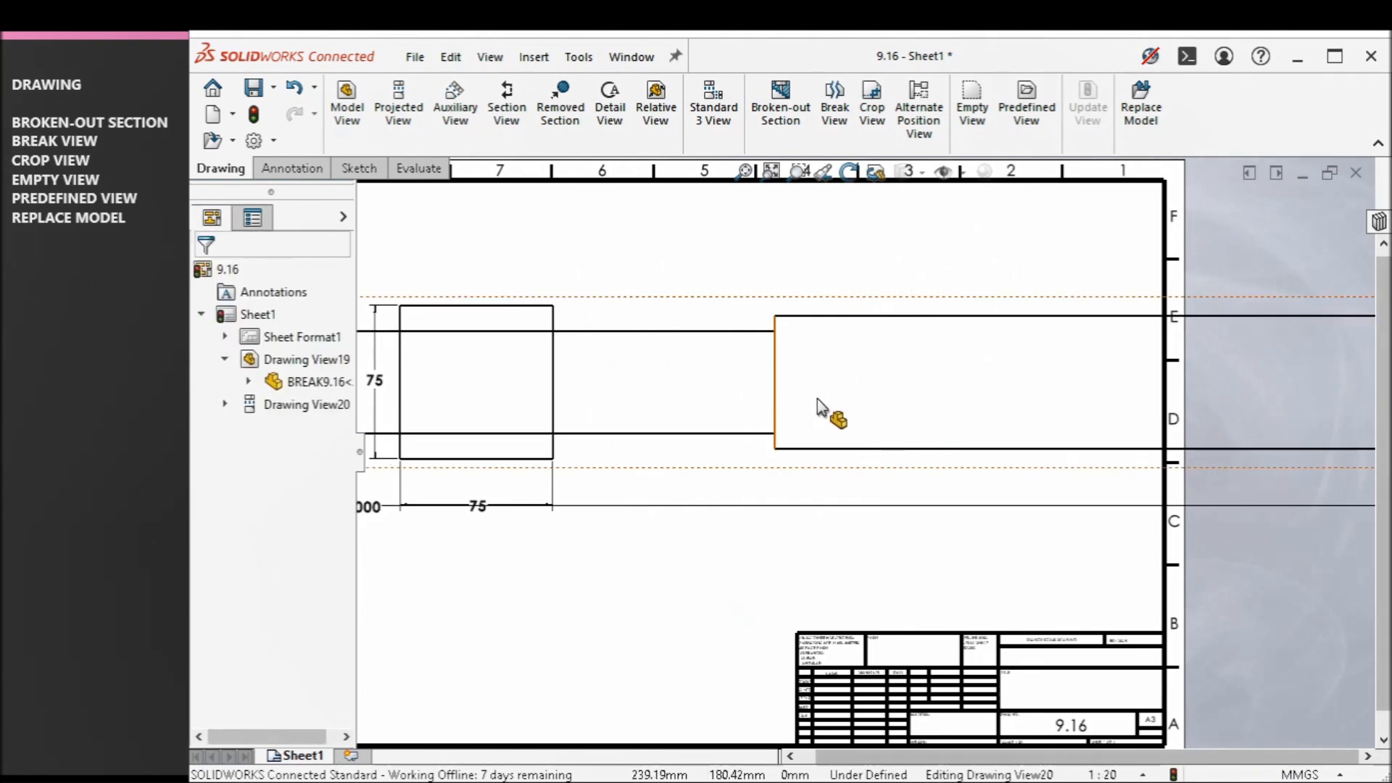
{"action": "scroll", "coordinate": [816, 399], "scroll_direction": "up", "scroll_amount": 10}
{"action": "mouse_move", "coordinate": [712, 428]}
{"action": "left_mouse_down"}
{"action": "mouse_move", "coordinate": [1042, 448]}
{"action": "mouse_move", "coordinate": [995, 443]}
{"action": "left_mouse_up"}
{"action": "left_click", "coordinate": [1035, 469]}
- Break the long view vertically across the smaller-diameter shaft section, with a 12.7 mm gap and zigzag break lines
{"action": "scroll", "coordinate": [1035, 469], "scroll_direction": "down", "scroll_amount": 2}
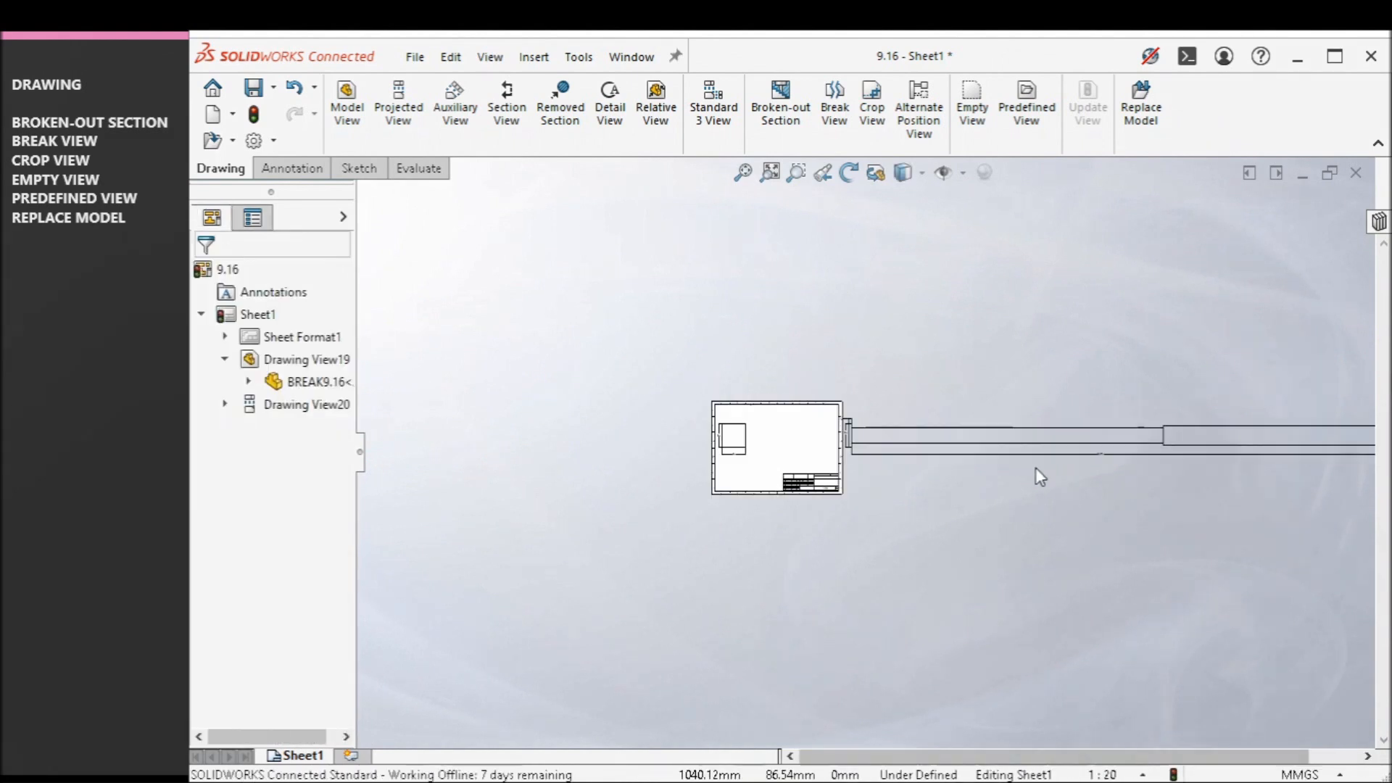
{"action": "scroll", "coordinate": [997, 477], "scroll_direction": "down", "scroll_amount": 2}
{"action": "scroll", "coordinate": [963, 458], "scroll_direction": "down", "scroll_amount": 2}
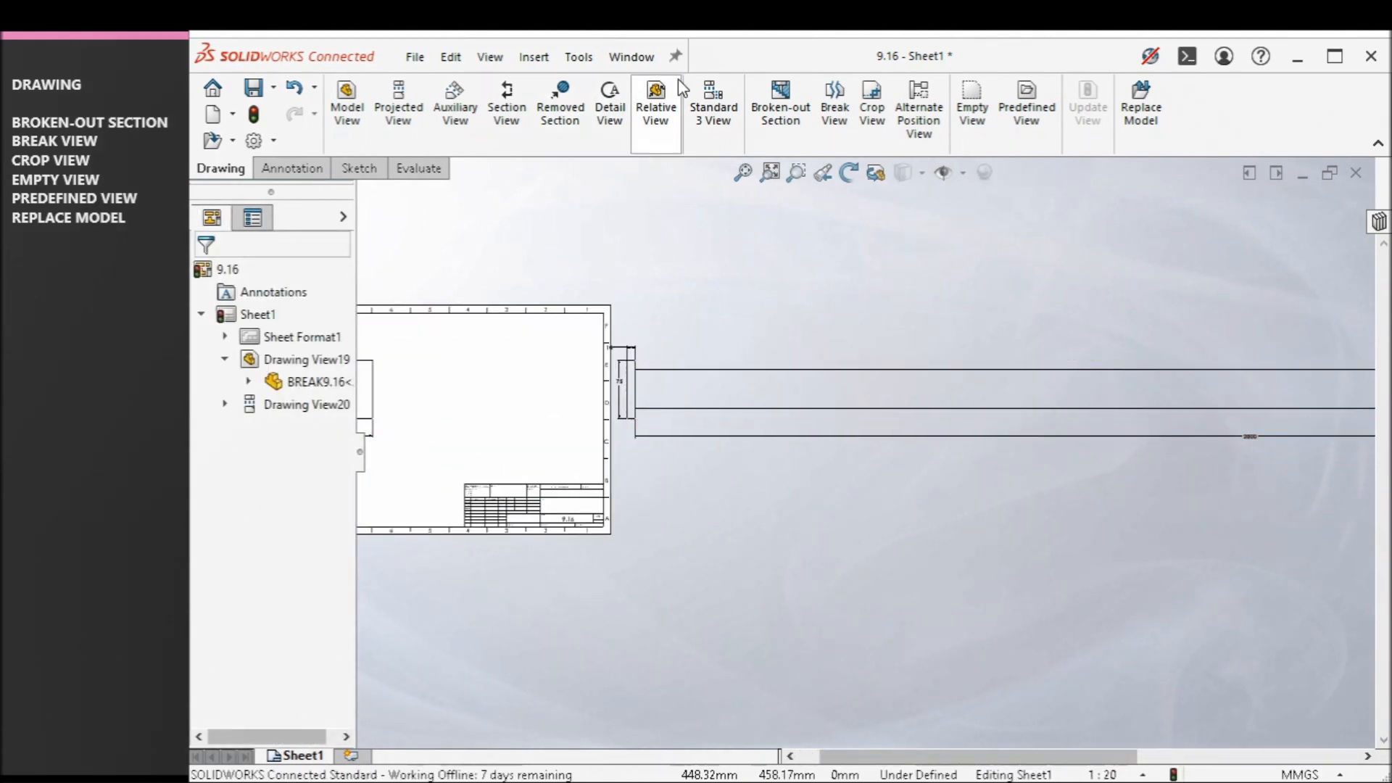
{"action": "left_click", "coordinate": [835, 107]}
{"action": "left_click", "coordinate": [670, 399]}
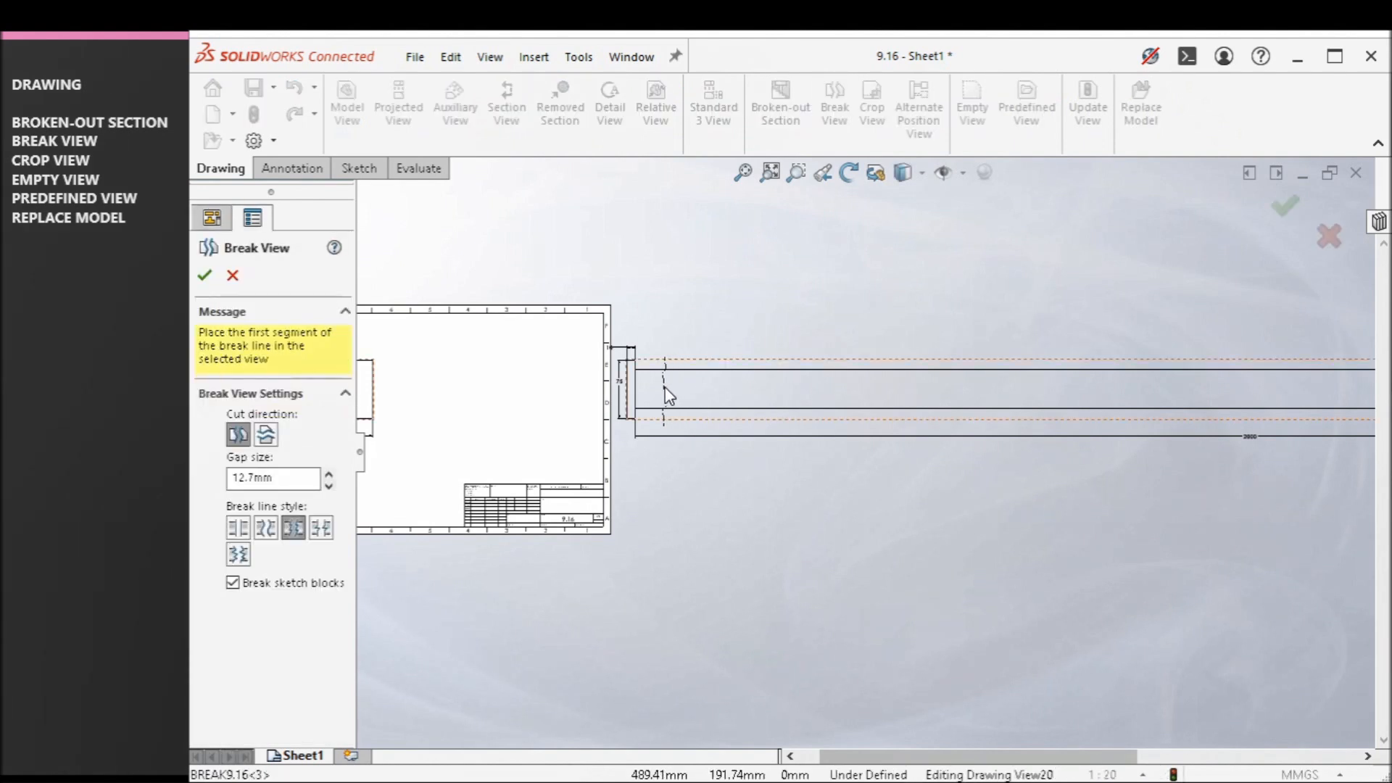
{"action": "left_click", "coordinate": [667, 395]}
{"action": "scroll", "coordinate": [1156, 441], "scroll_direction": "up", "scroll_amount": 3}
{"action": "scroll", "coordinate": [1056, 463], "scroll_direction": "down", "scroll_amount": 4}
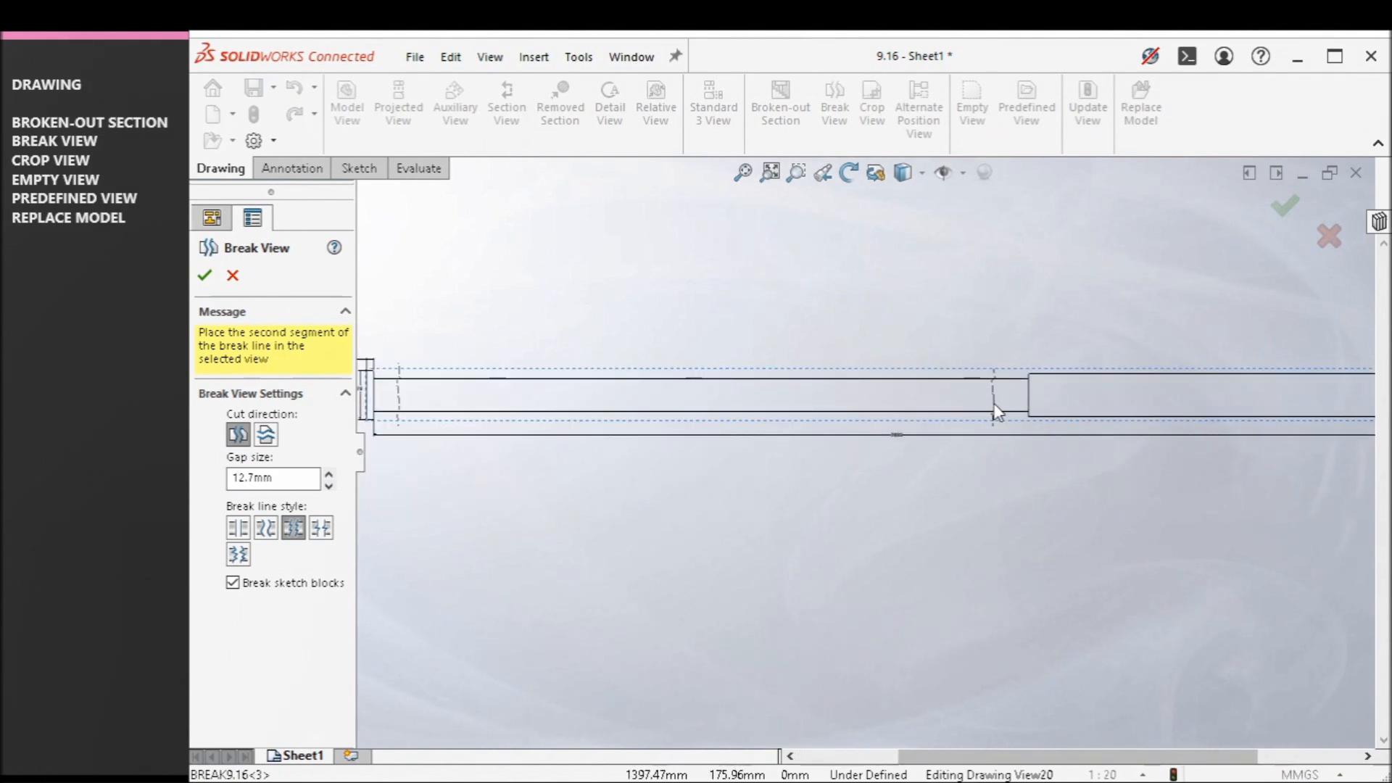
{"action": "left_click", "coordinate": [994, 411]}
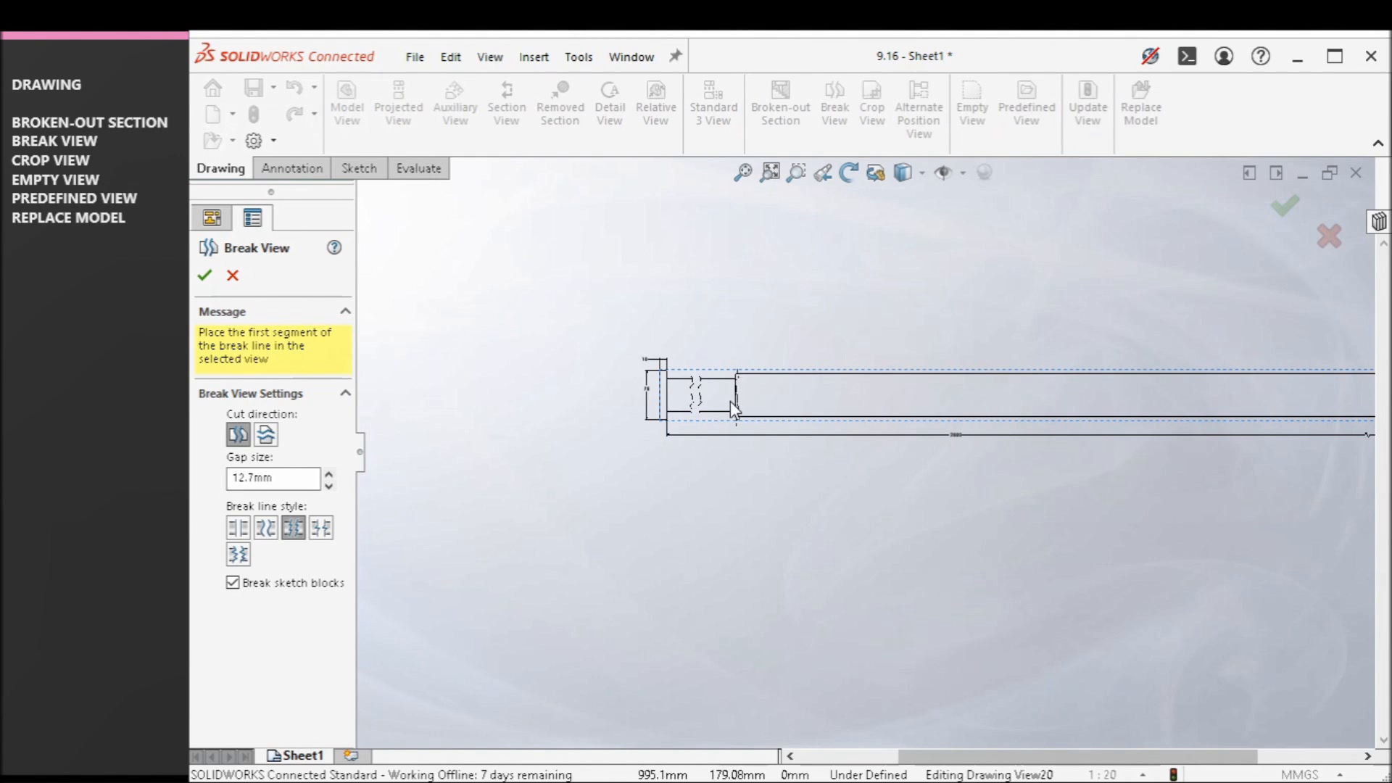
- Add a second vertical break across the larger-diameter shaft section, ending near the far flange, and finish the Break View
{"action": "scroll", "coordinate": [870, 406], "scroll_direction": "down", "scroll_amount": 2}
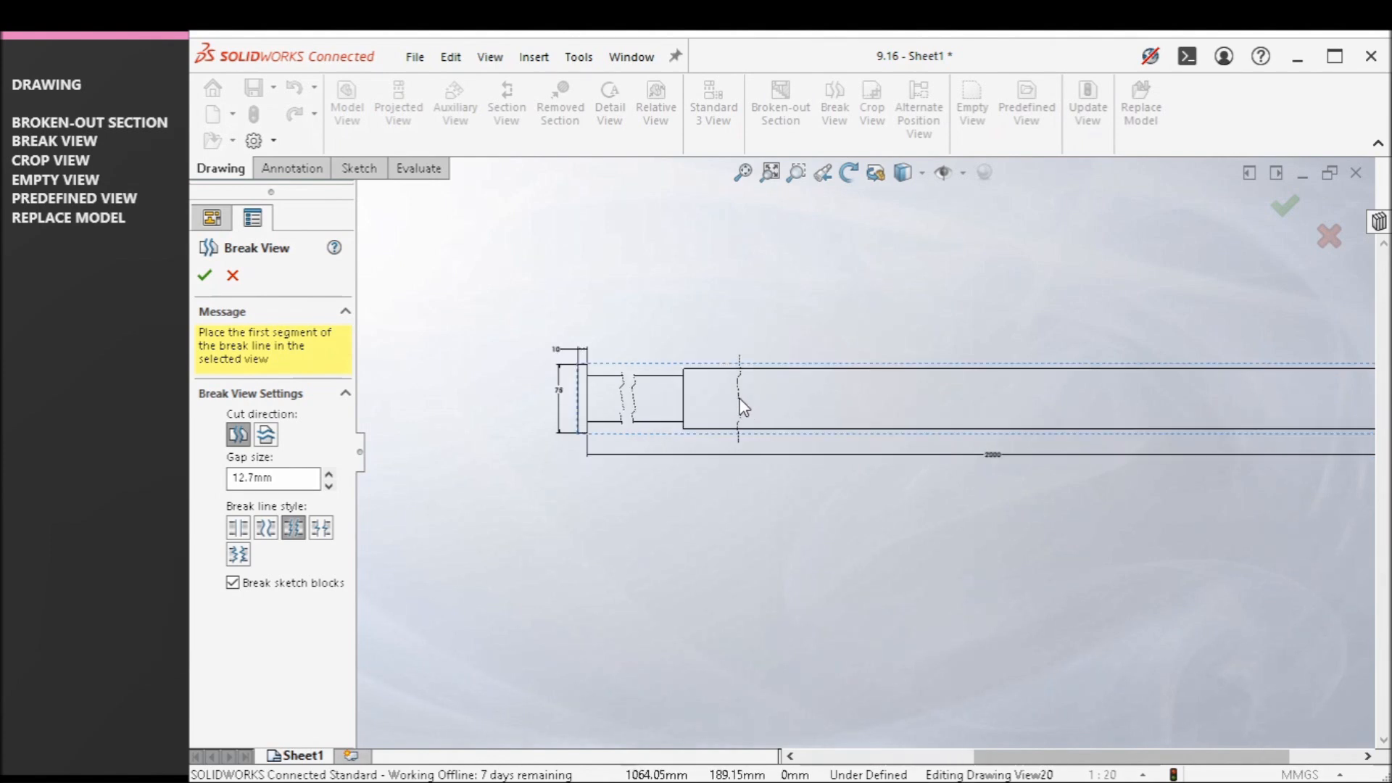
{"action": "left_click", "coordinate": [740, 400]}
{"action": "scroll", "coordinate": [992, 404], "scroll_direction": "up", "scroll_amount": 4}
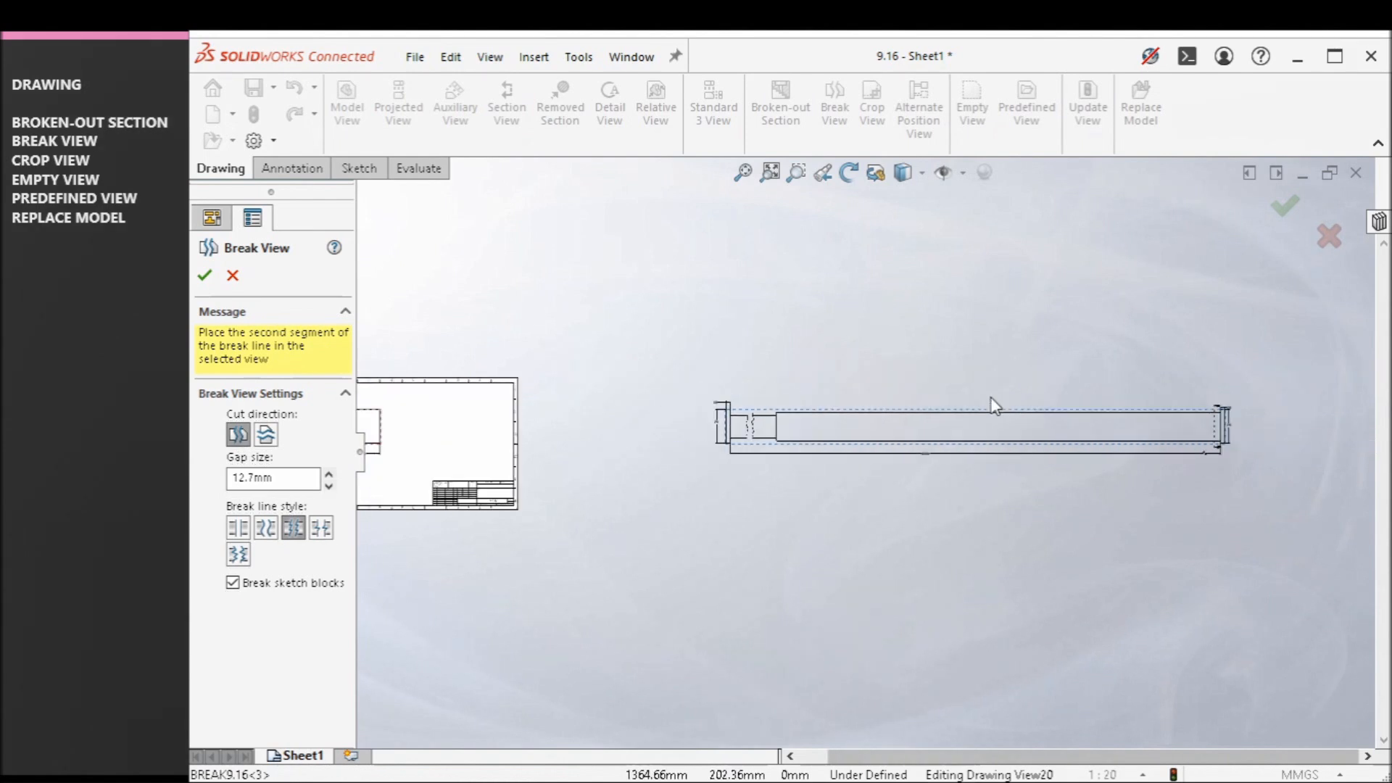
{"action": "scroll", "coordinate": [1156, 428], "scroll_direction": "down", "scroll_amount": 2}
{"action": "scroll", "coordinate": [1071, 443], "scroll_direction": "down", "scroll_amount": 1}
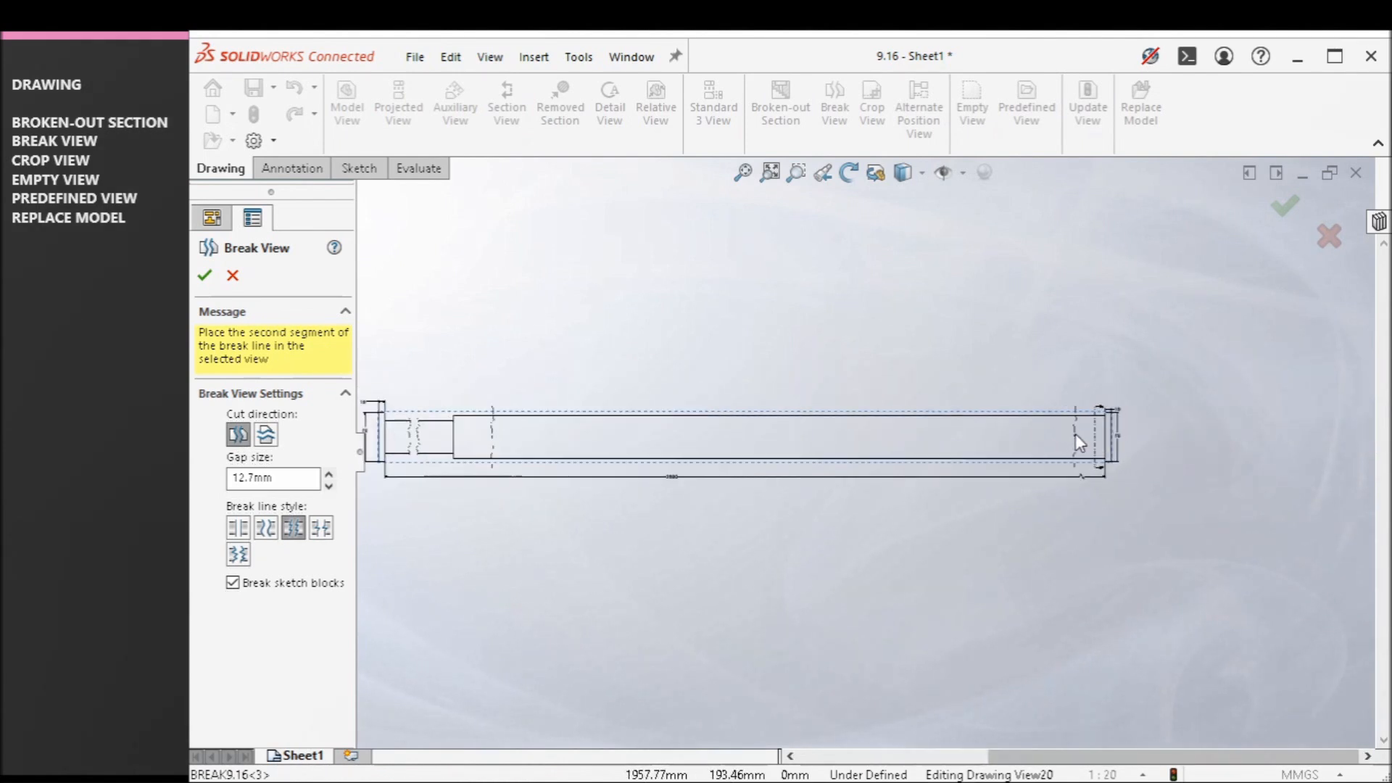
{"action": "left_click", "coordinate": [1075, 435]}
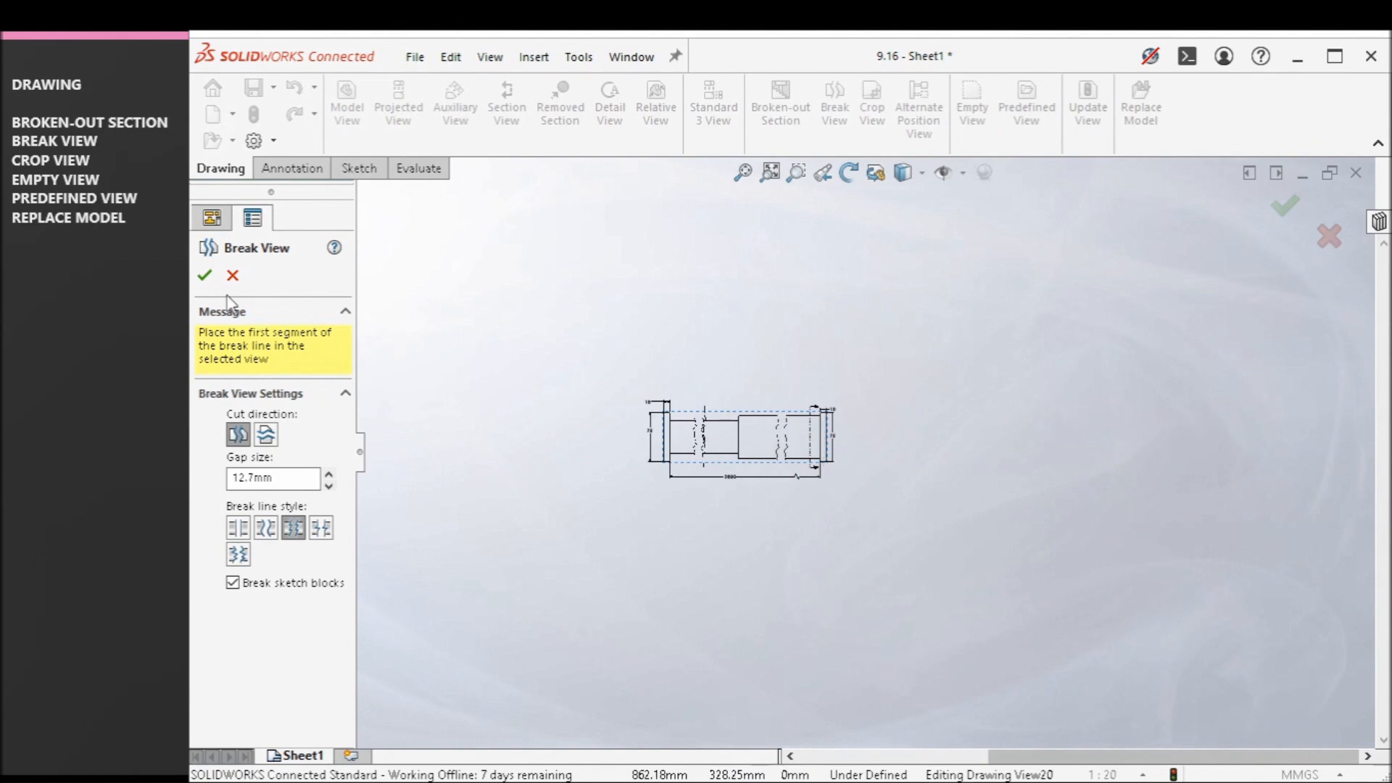
{"action": "left_click", "coordinate": [209, 279]}
- Move the shortened broken view back onto the sheet, beside the square end view
{"action": "scroll", "coordinate": [575, 509], "scroll_direction": "up", "scroll_amount": 4}
{"action": "scroll", "coordinate": [566, 502], "scroll_direction": "down", "scroll_amount": 3}
{"action": "scroll", "coordinate": [569, 502], "scroll_direction": "up", "scroll_amount": 3}
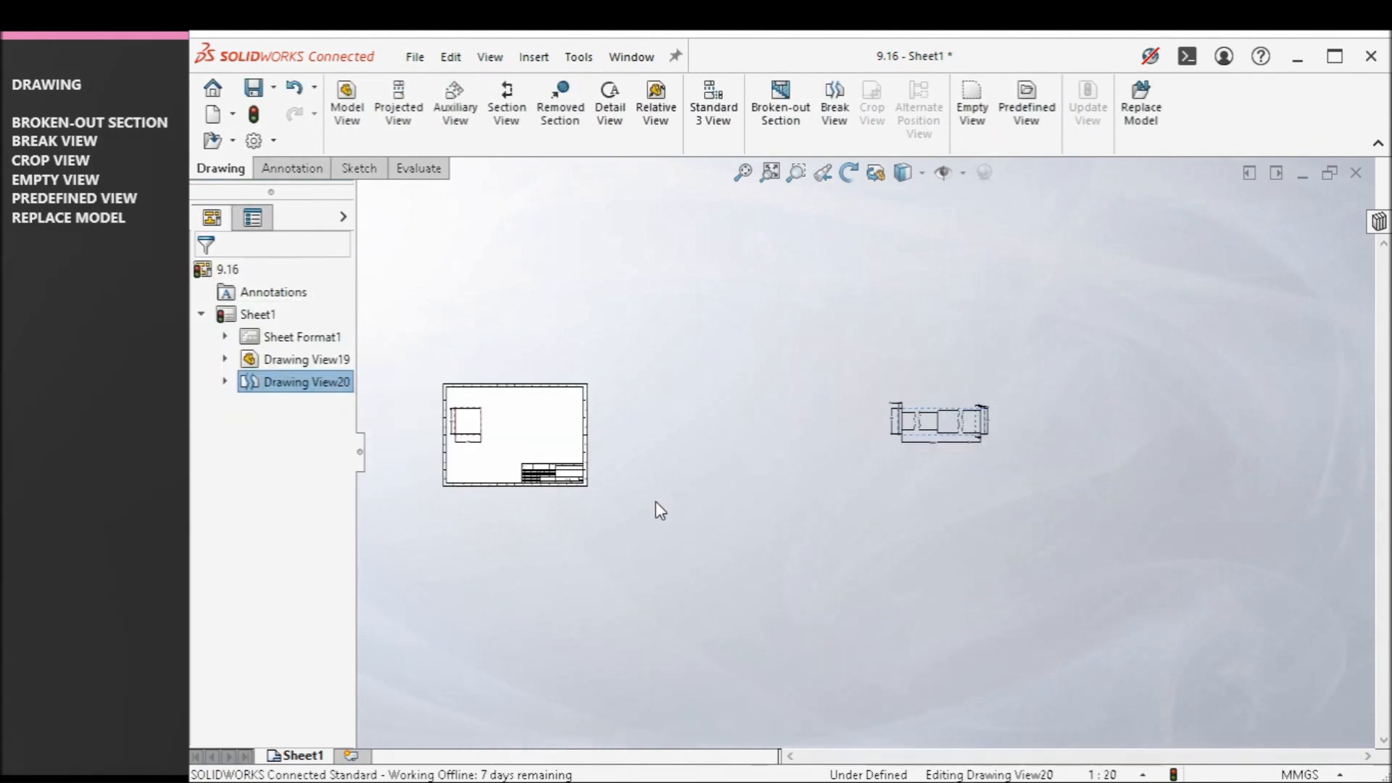
{"action": "scroll", "coordinate": [639, 500], "scroll_direction": "down", "scroll_amount": 2}
{"action": "left_click", "coordinate": [1080, 374]}
{"action": "left_click", "coordinate": [1092, 311]}
{"action": "left_click_drag", "start_coordinate": [1109, 357], "coordinate": [462, 375]}
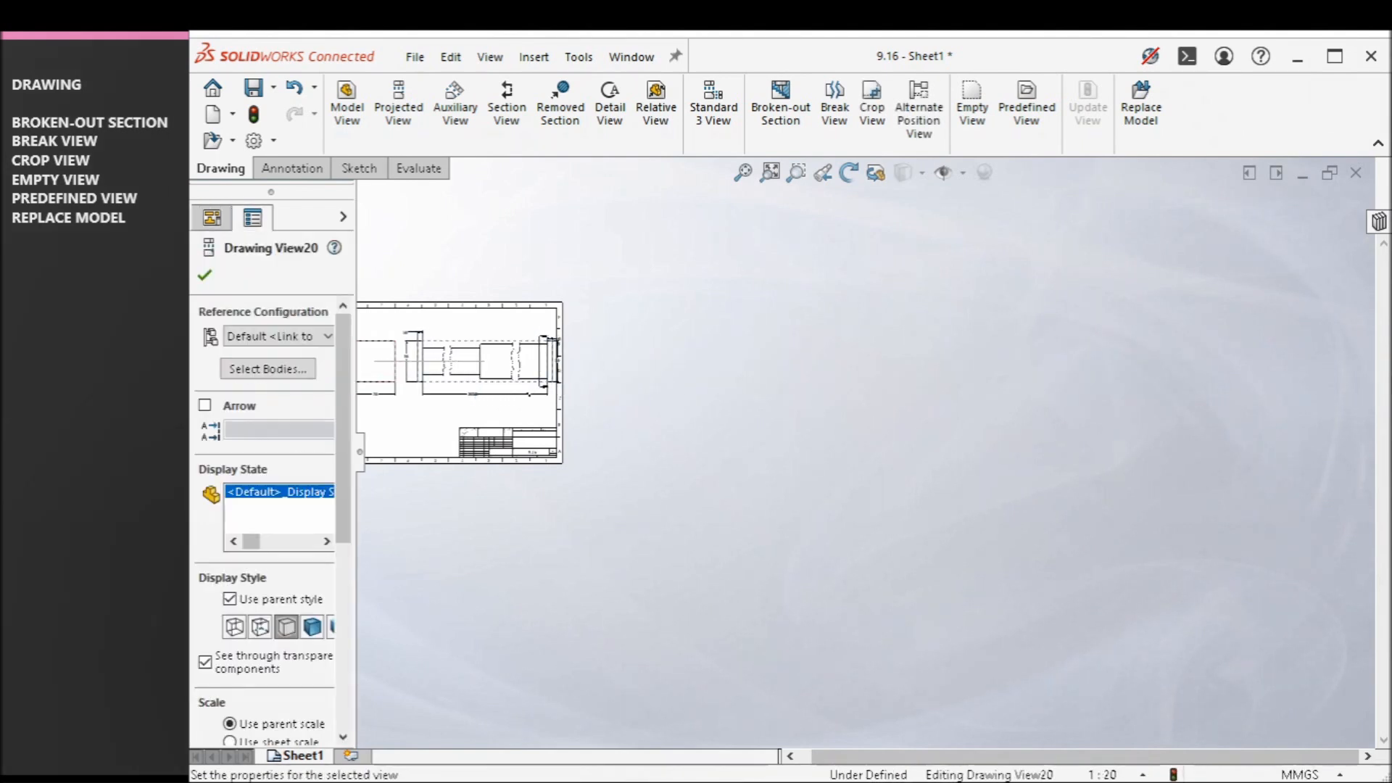
{"action": "scroll", "coordinate": [505, 394], "scroll_direction": "up", "scroll_amount": 2}
{"action": "scroll", "coordinate": [777, 401], "scroll_direction": "down", "scroll_amount": 3}
{"action": "scroll", "coordinate": [991, 480], "scroll_direction": "down", "scroll_amount": 2}
{"action": "scroll", "coordinate": [938, 389], "scroll_direction": "down", "scroll_amount": 1}
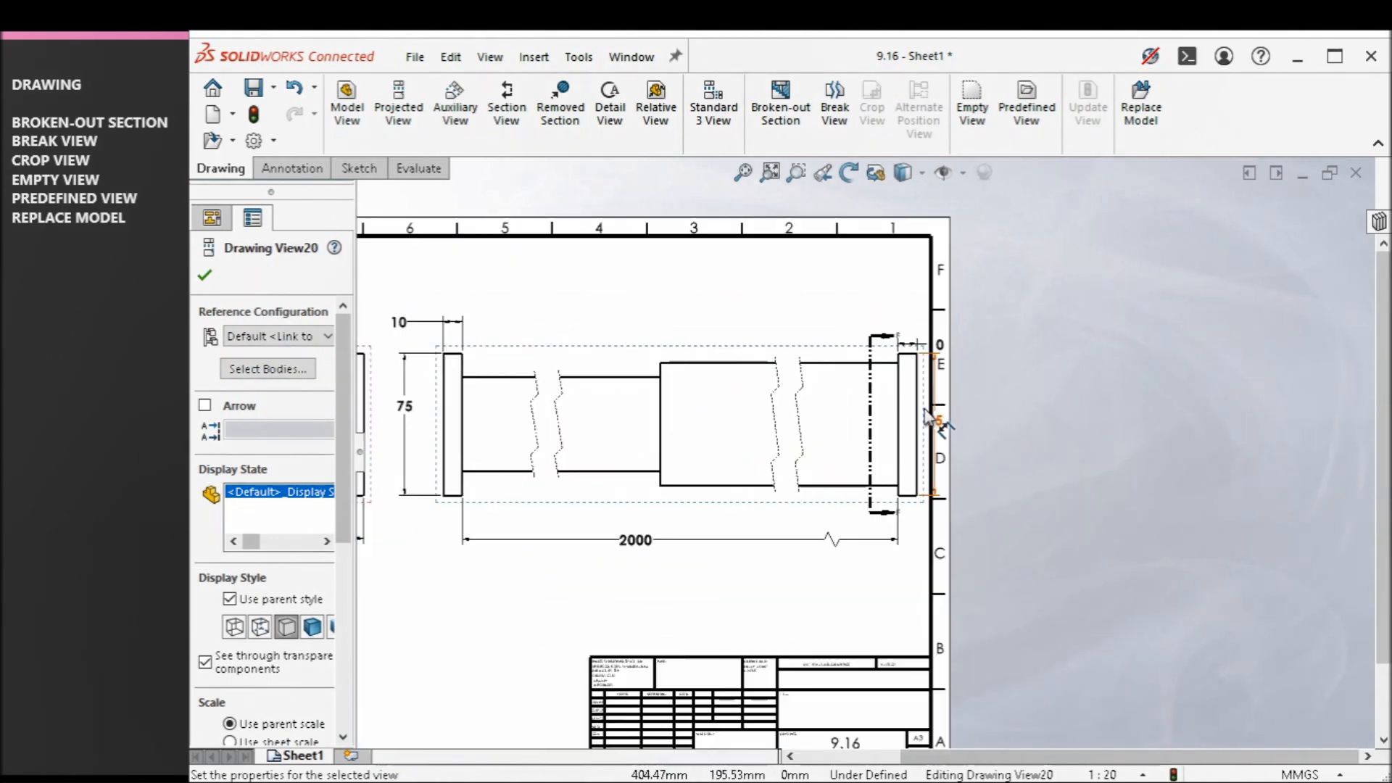
{"action": "scroll", "coordinate": [754, 506], "scroll_direction": "up", "scroll_amount": 3}
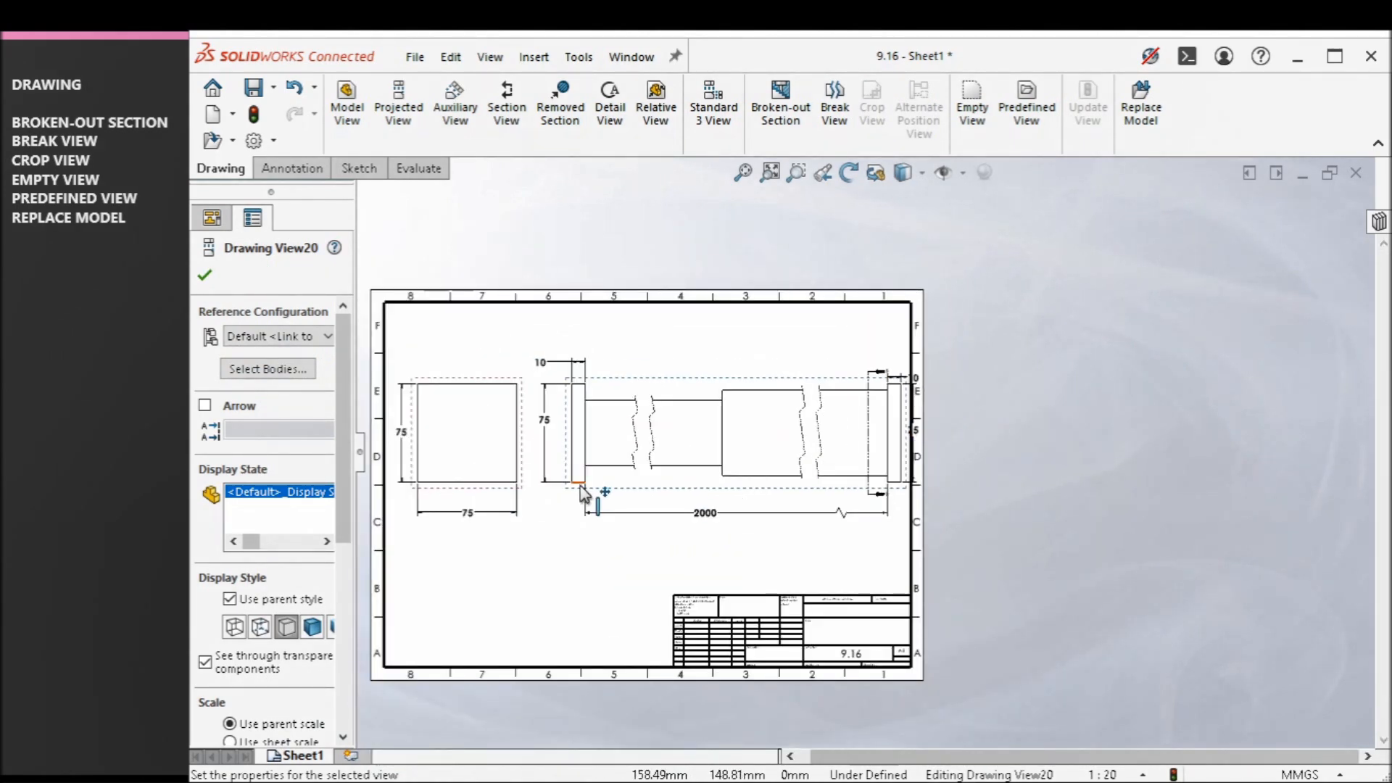
{"action": "scroll", "coordinate": [553, 460], "scroll_direction": "down", "scroll_amount": 3}
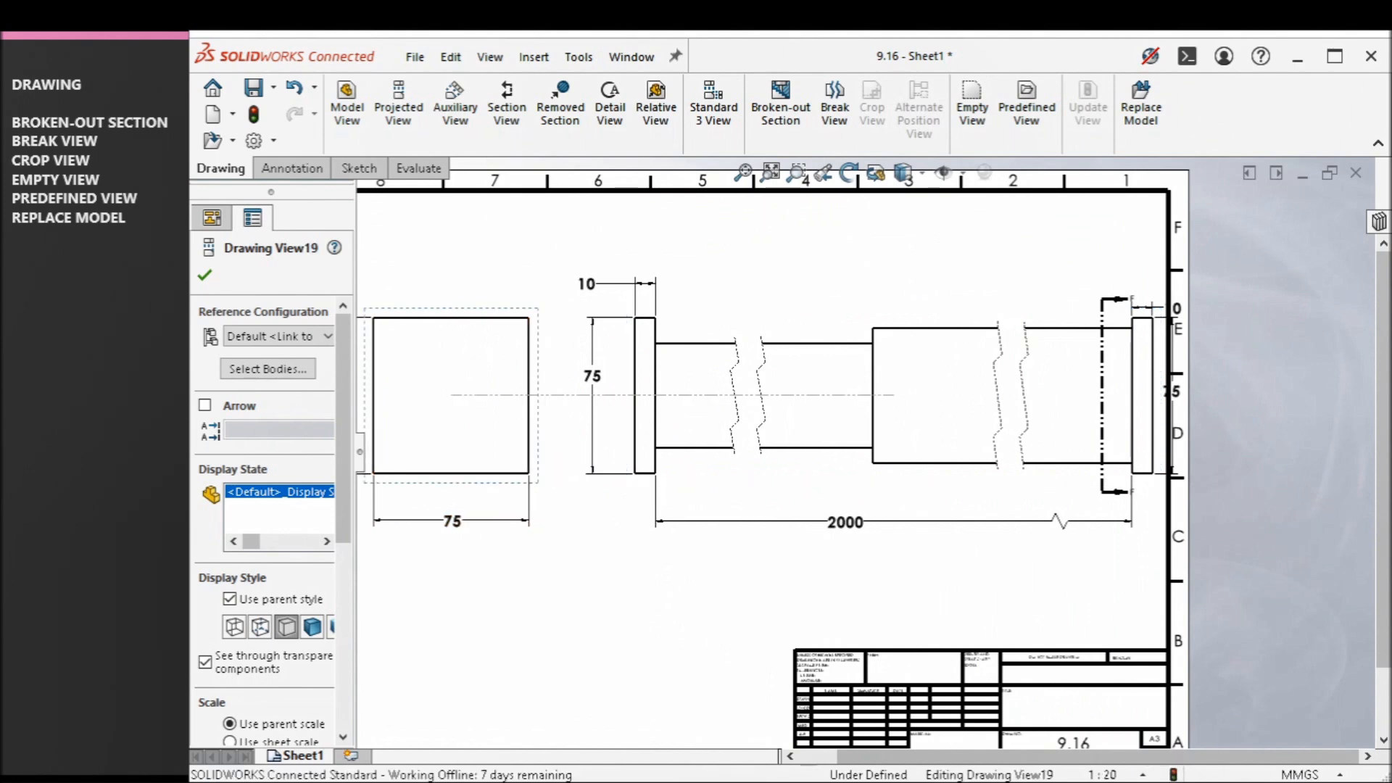
- Adjust the spacing of the end view, its vertical 75 dimension and the broken view so everything fits inside the sheet border
{"action": "left_click", "coordinate": [553, 455]}
{"action": "scroll", "coordinate": [553, 451], "scroll_direction": "up", "scroll_amount": 3}
{"action": "scroll", "coordinate": [750, 458], "scroll_direction": "down", "scroll_amount": 2}
{"action": "scroll", "coordinate": [747, 455], "scroll_direction": "down", "scroll_amount": 2}
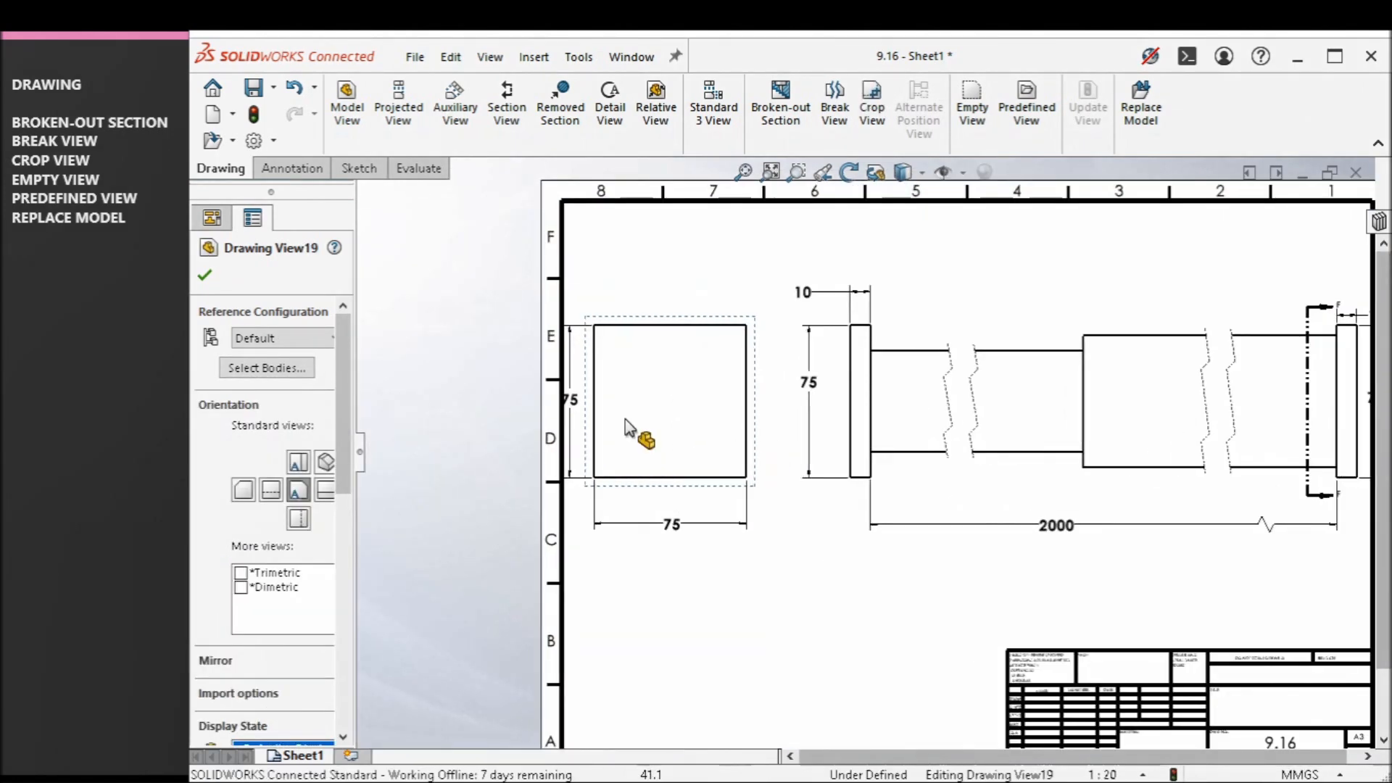
{"action": "left_click", "coordinate": [572, 403]}
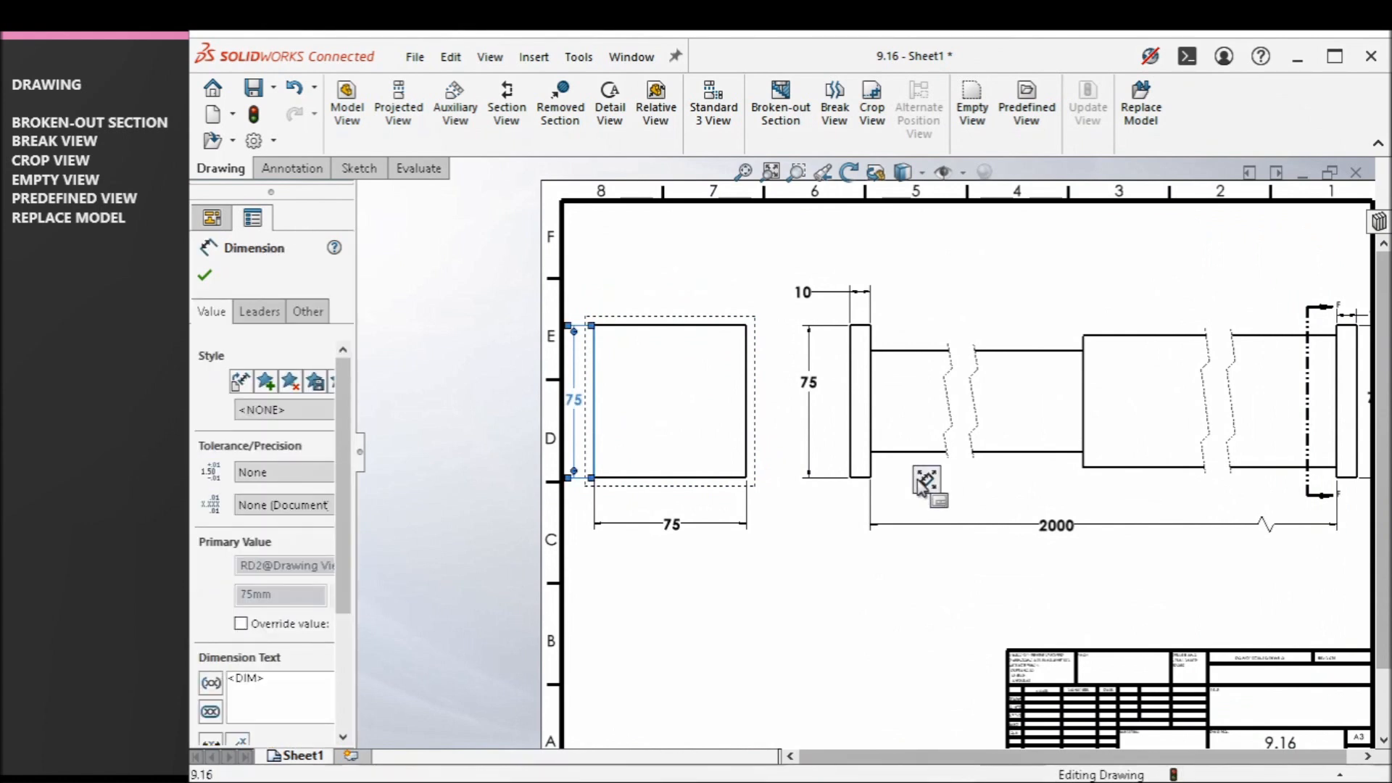
{"action": "left_click", "coordinate": [992, 502]}
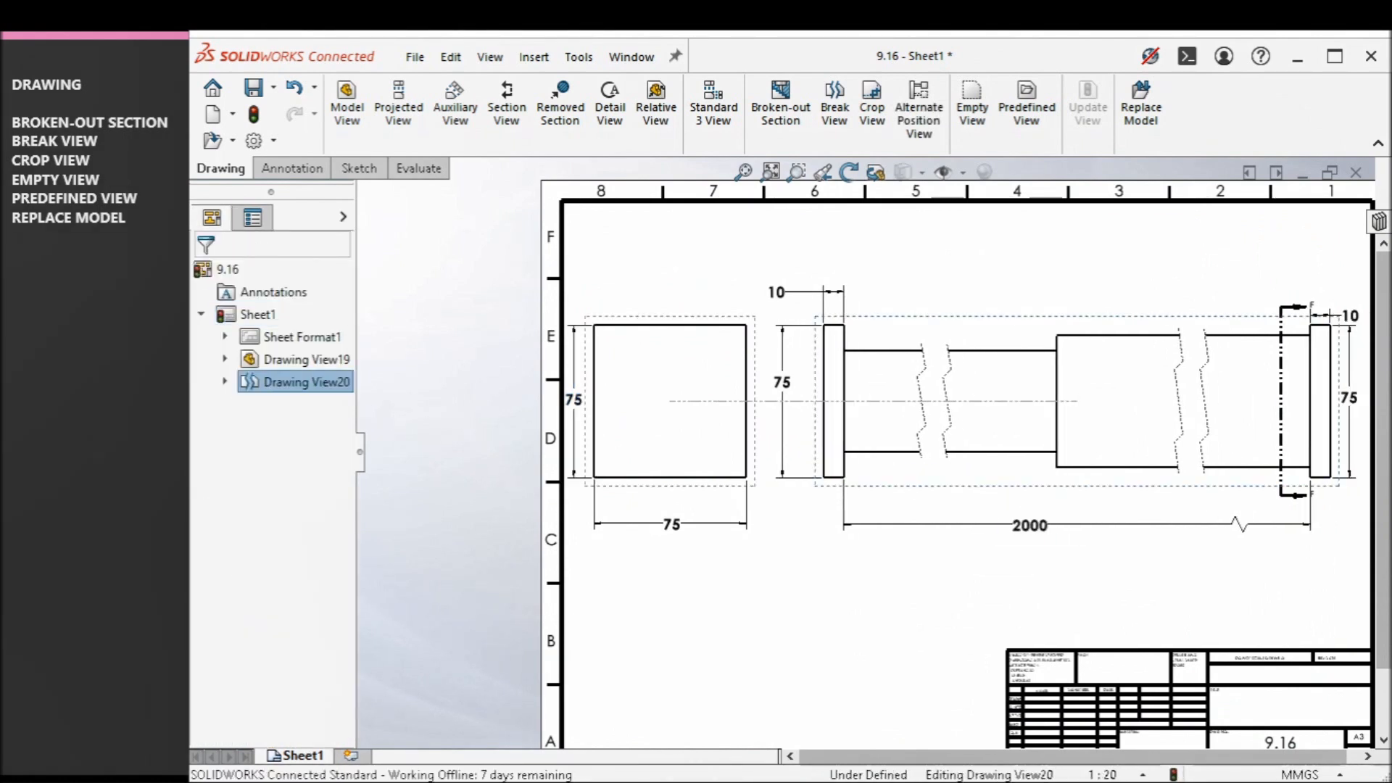
{"action": "left_click", "coordinate": [830, 638]}
- Dimension the smaller-diameter section's length from the flange to the step, placing it above the 2000 overall dimension
{"action": "scroll", "coordinate": [1047, 439], "scroll_direction": "down", "scroll_amount": 1}
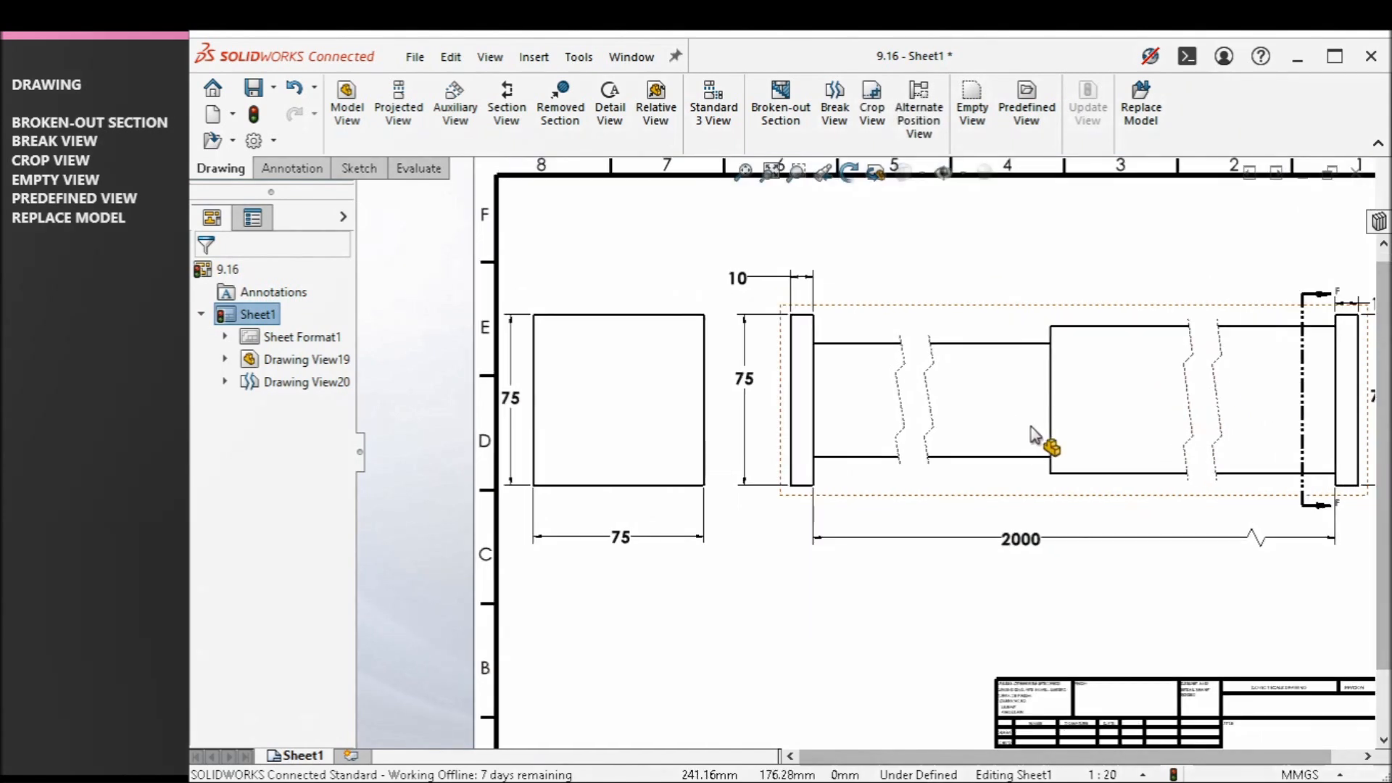
{"action": "left_click", "coordinate": [305, 171]}
{"action": "left_click", "coordinate": [359, 101]}
{"action": "left_click", "coordinate": [813, 392]}
{"action": "left_click", "coordinate": [1051, 385]}
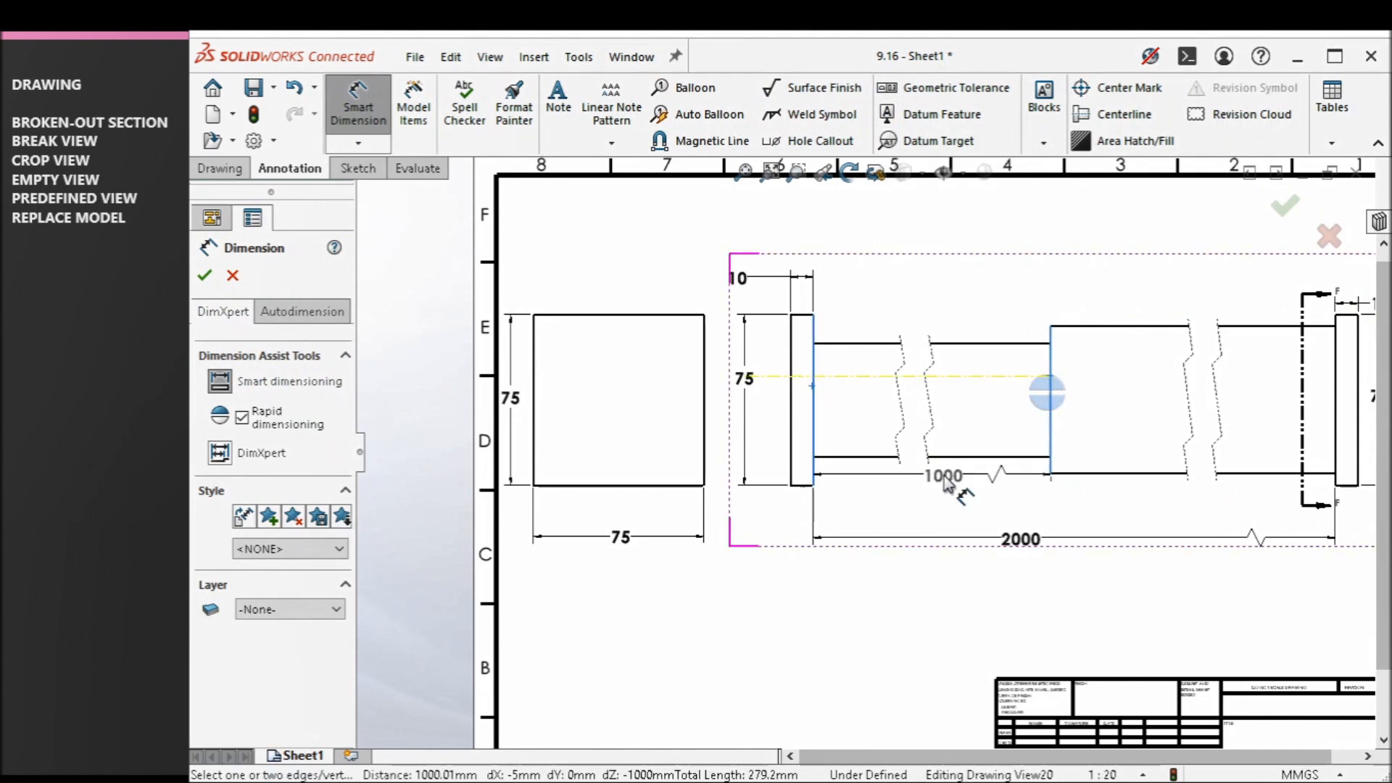
{"action": "left_click", "coordinate": [941, 509]}
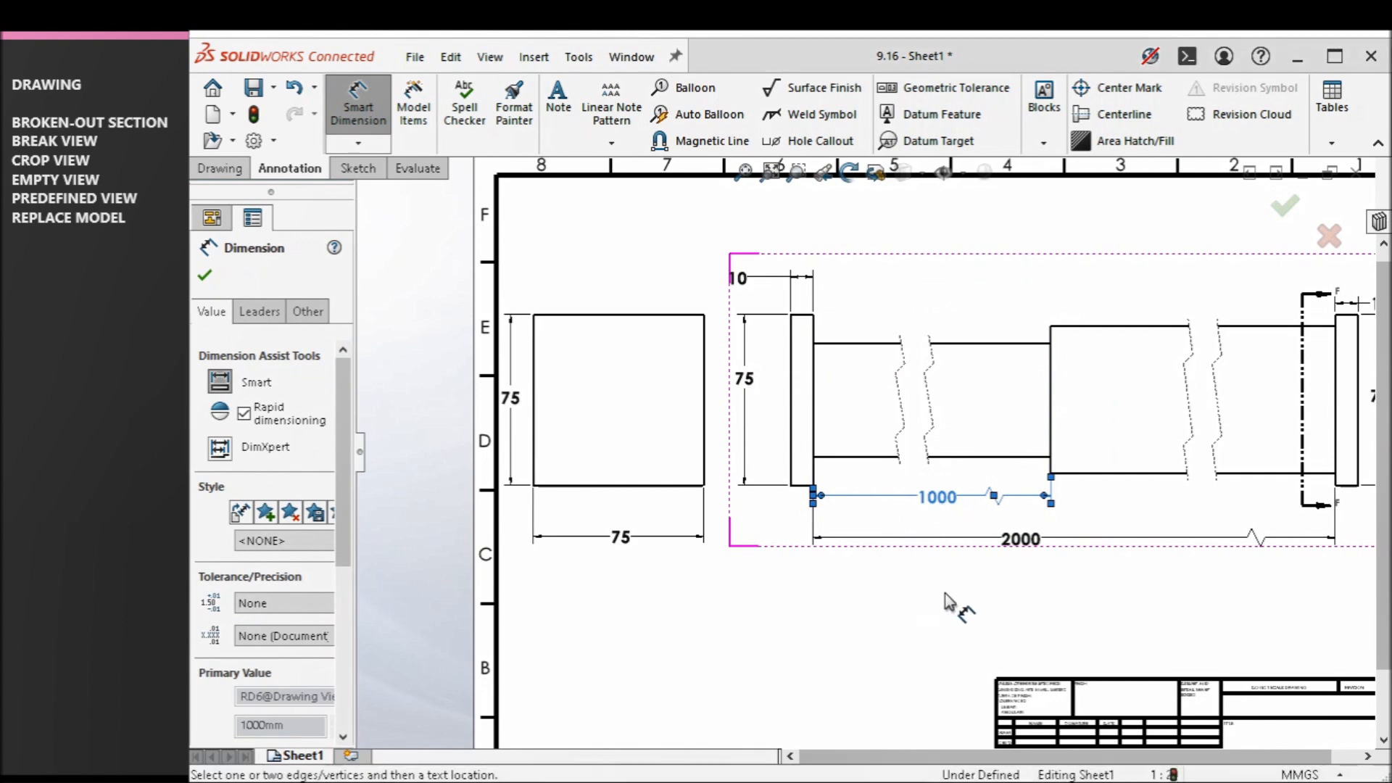
{"action": "left_click", "coordinate": [912, 612]}
- Dimension the larger-diameter section's length from the step to the far flange, in line with the first section's dimension
{"action": "scroll", "coordinate": [1015, 529], "scroll_direction": "down", "scroll_amount": 2}
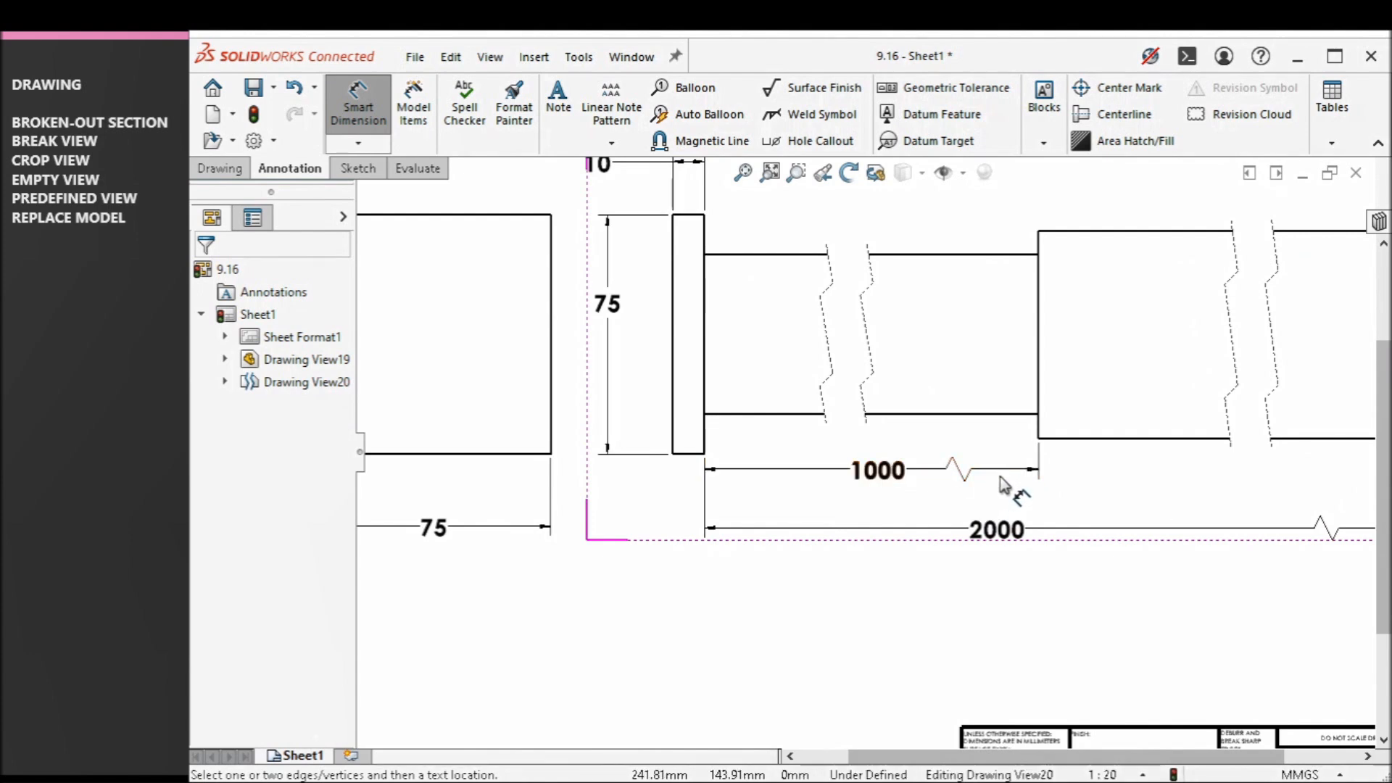
{"action": "key", "text": "f"}
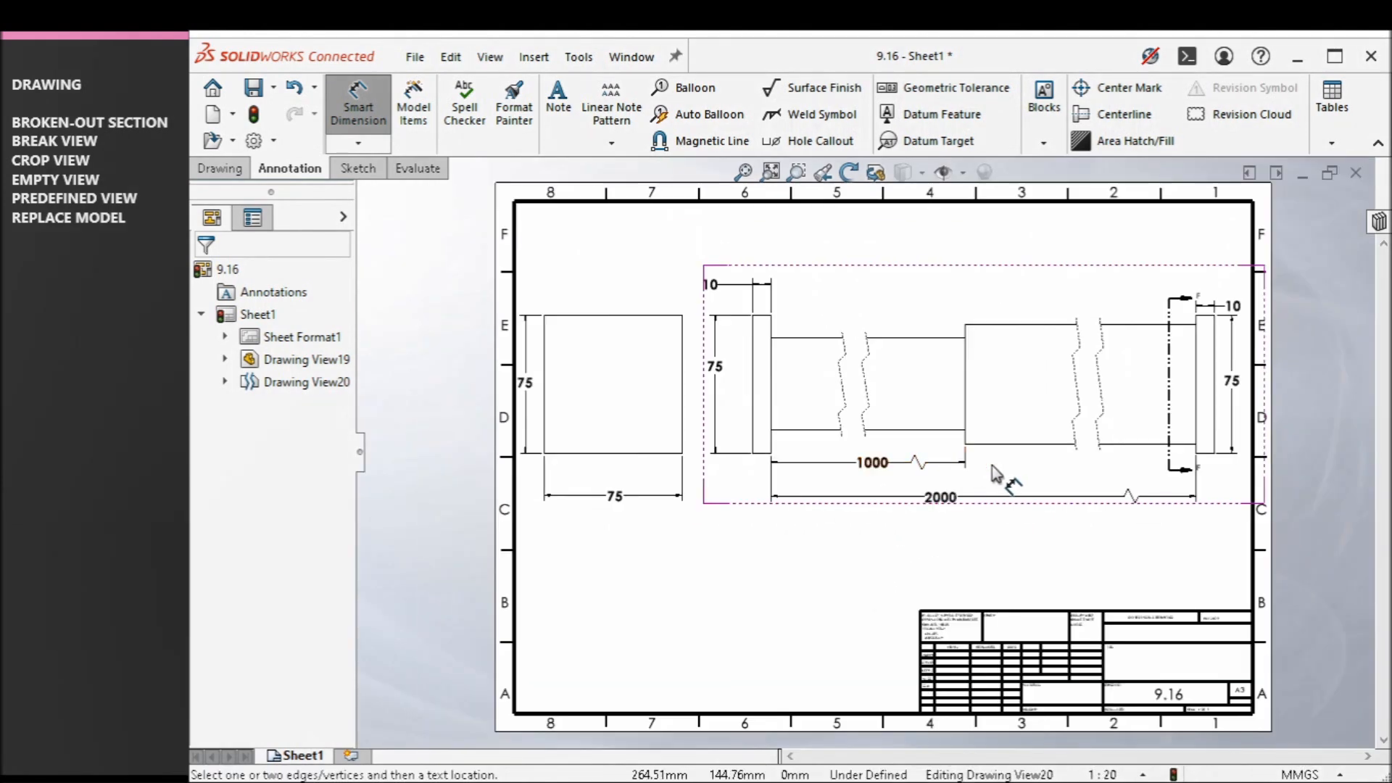
{"action": "scroll", "coordinate": [1147, 461], "scroll_direction": "down", "scroll_amount": 4}
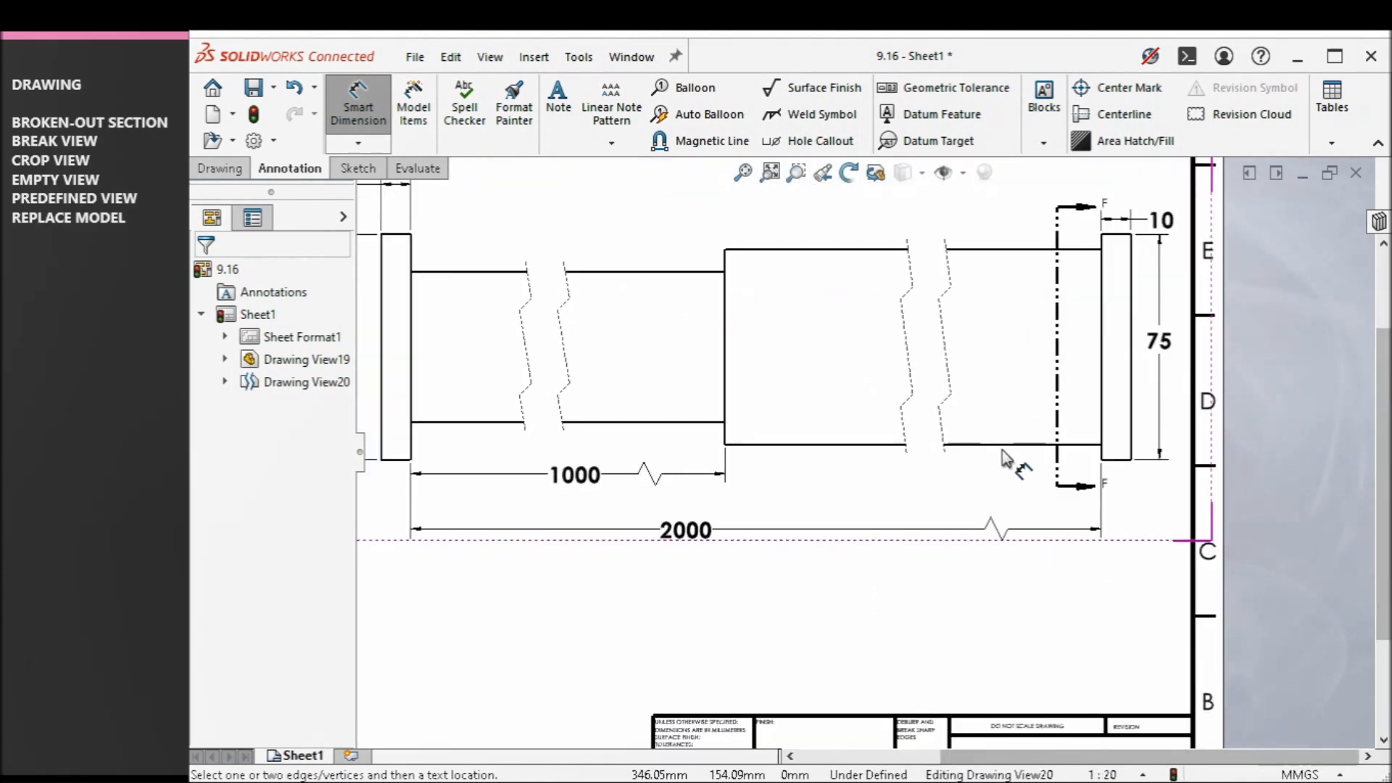
{"action": "left_click", "coordinate": [725, 359]}
{"action": "left_click", "coordinate": [1101, 359]}
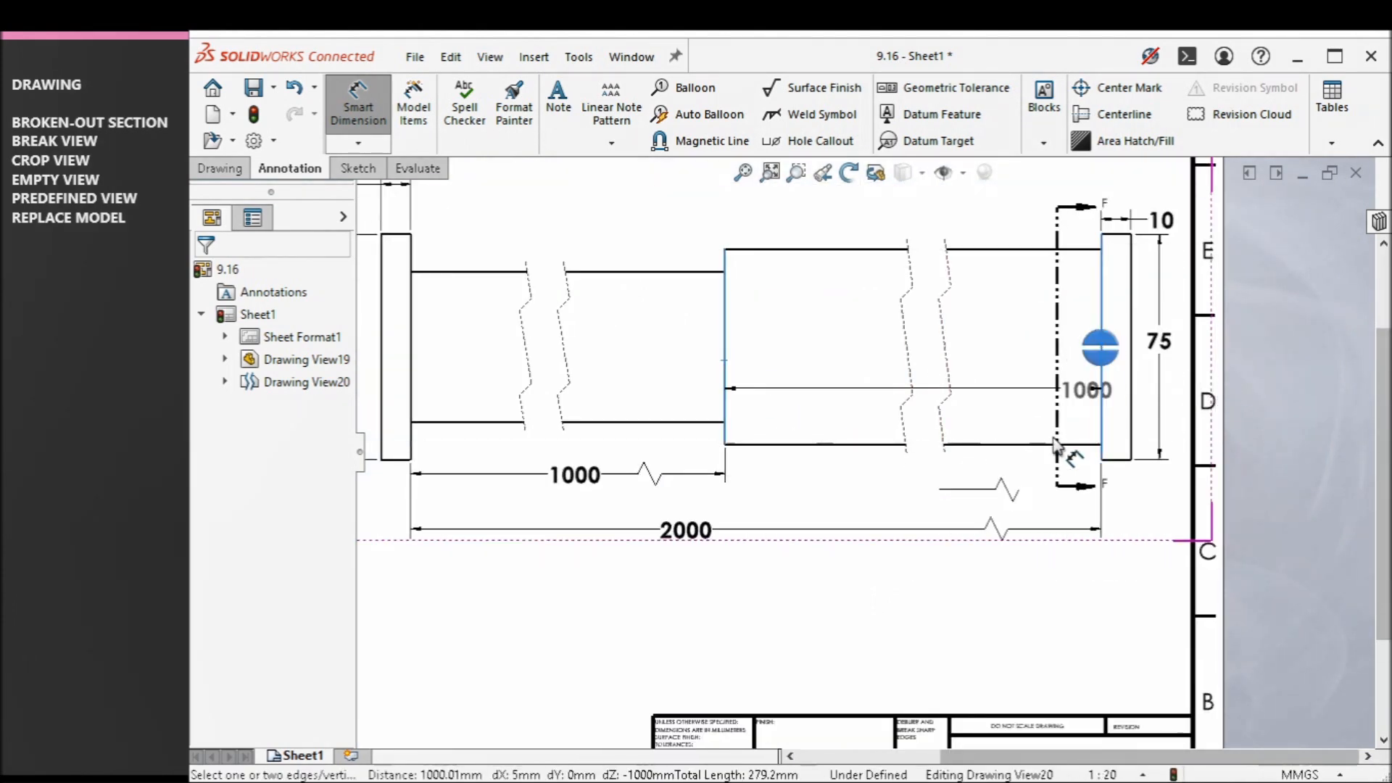
{"action": "left_click", "coordinate": [905, 480]}
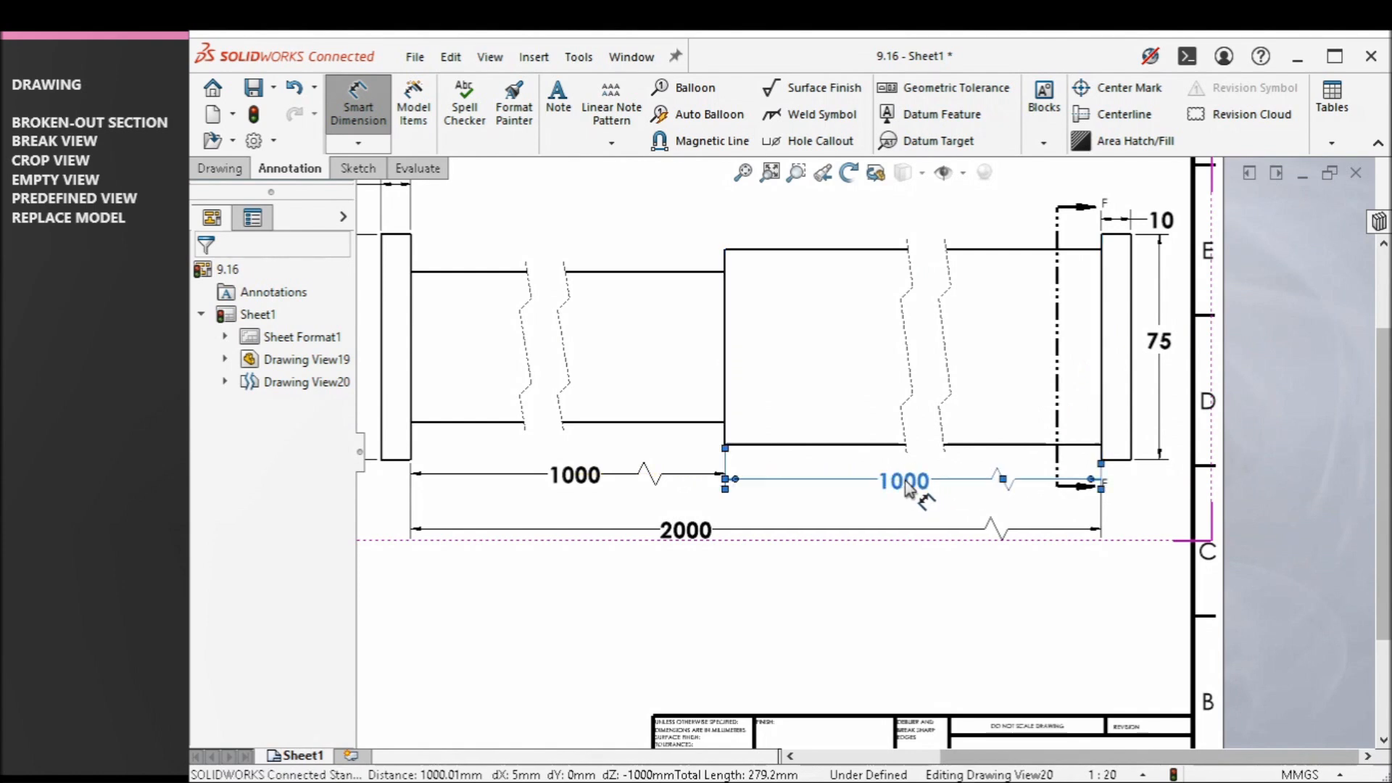
{"action": "left_click", "coordinate": [979, 575]}
- Leave dimensioning and delete the leftover section line F from the broken view
{"action": "right_click", "coordinate": [764, 208]}
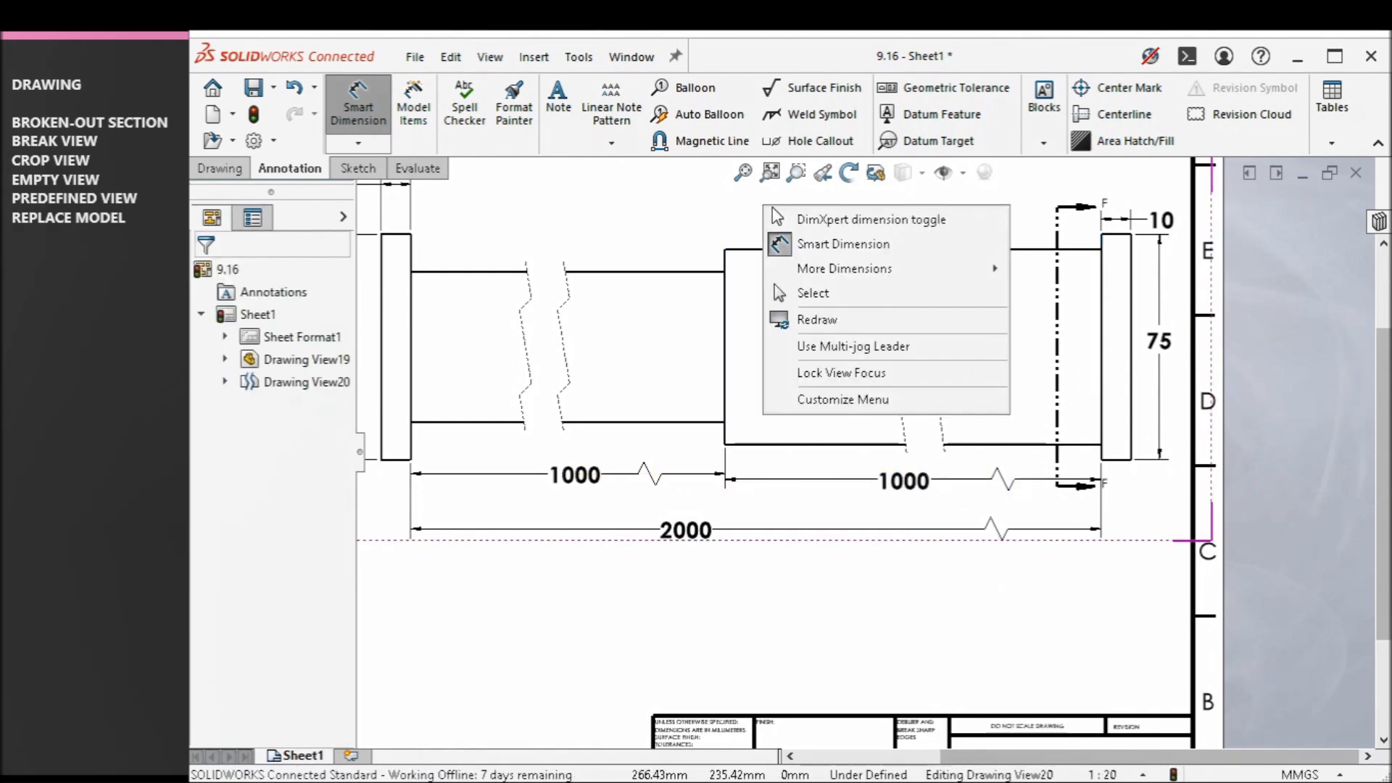
{"action": "left_click", "coordinate": [790, 293]}
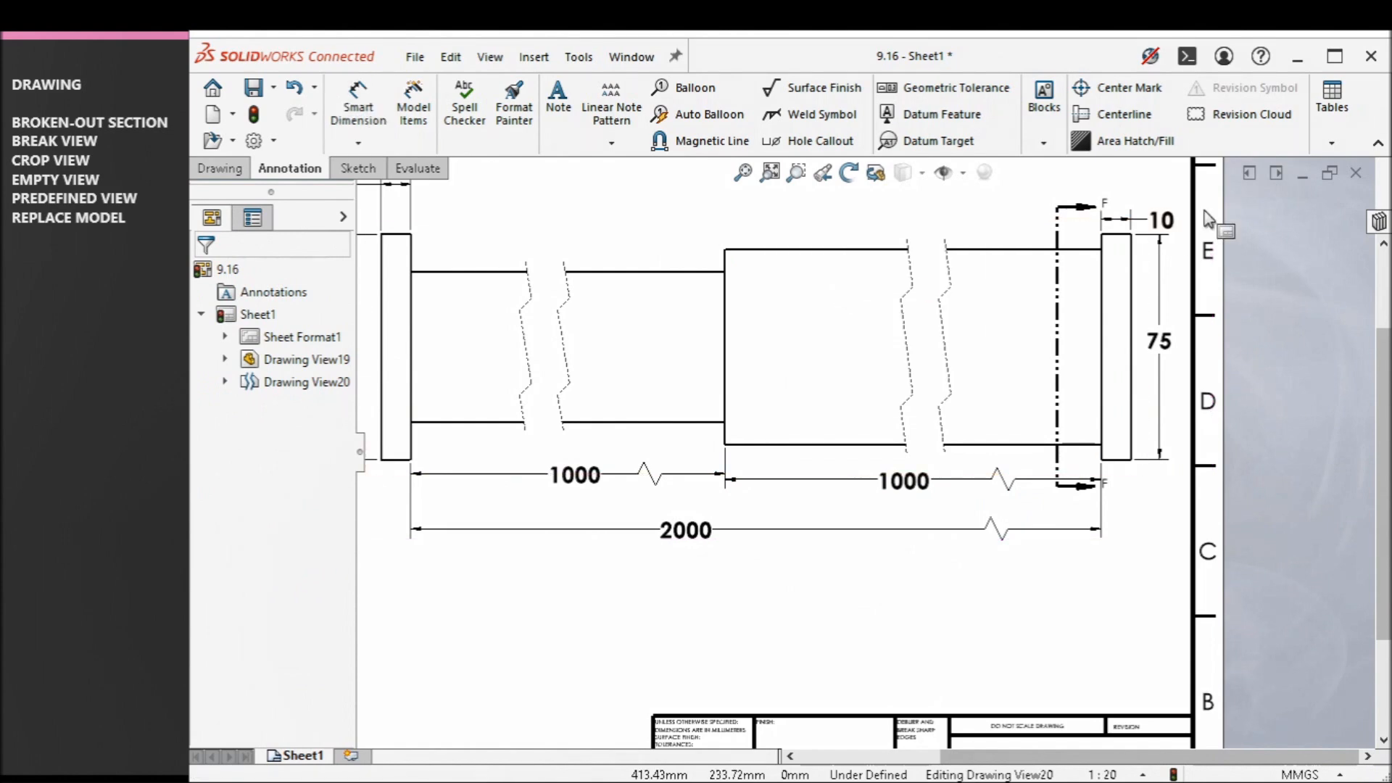
{"action": "left_click", "coordinate": [1069, 211]}
{"action": "left_click", "coordinate": [1059, 224]}
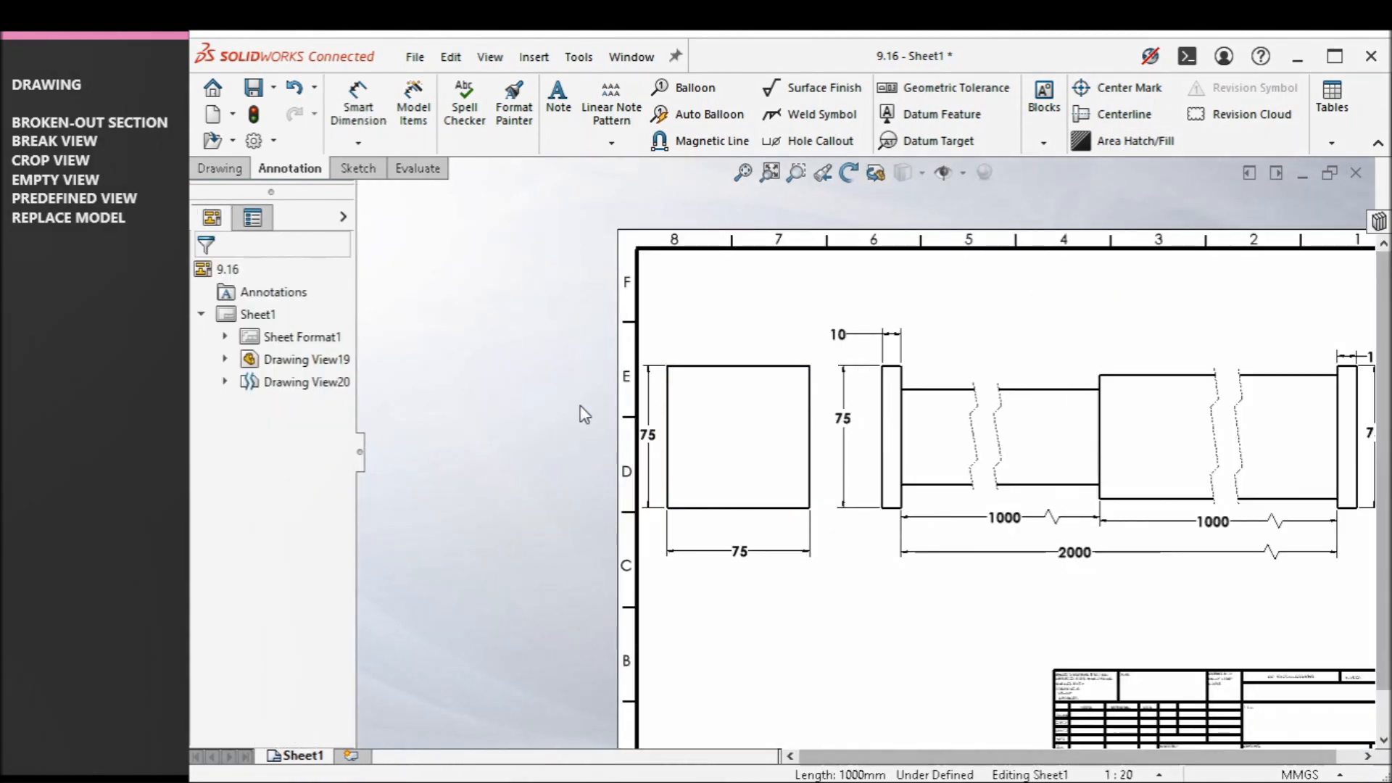
- Set the square end view's display style to Hidden Lines Visible
{"action": "left_click", "coordinate": [760, 421]}
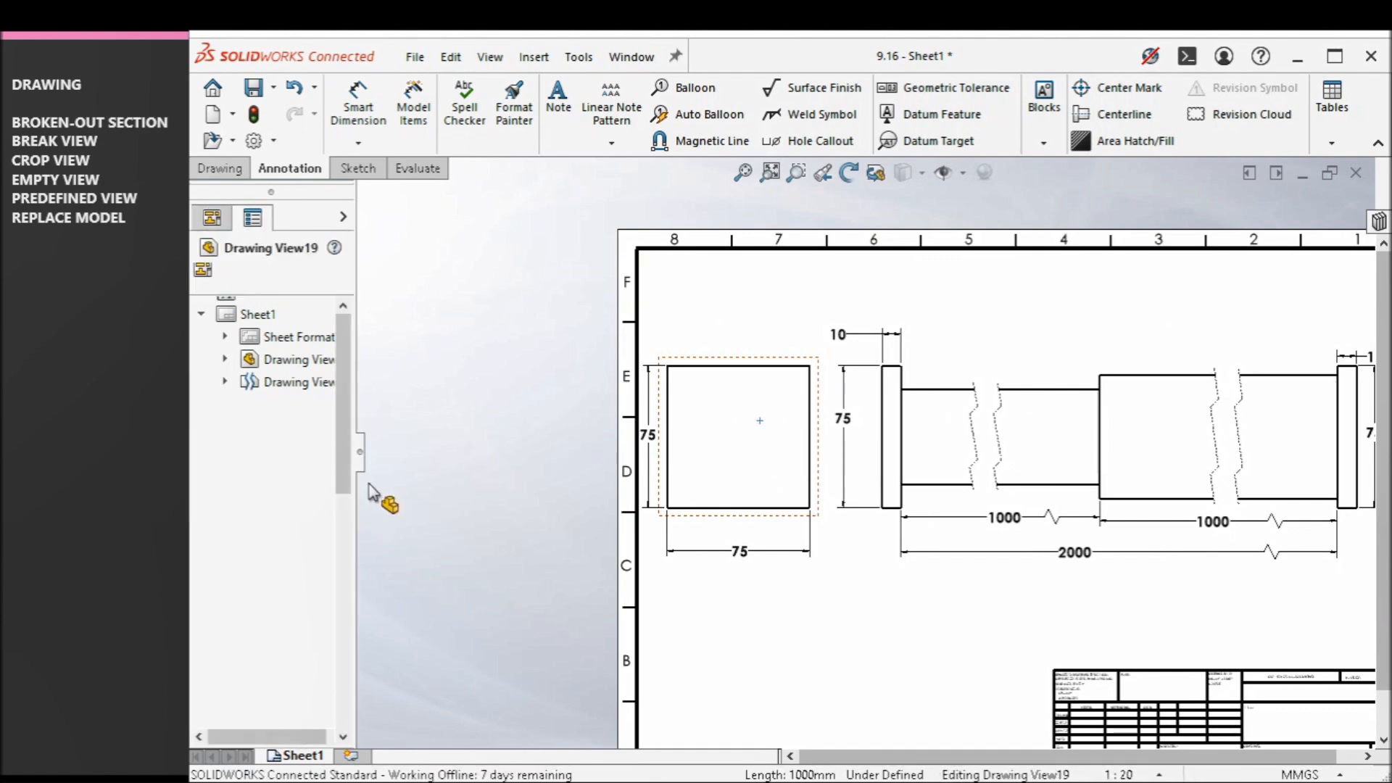
{"action": "scroll", "coordinate": [339, 533], "scroll_direction": "down", "scroll_amount": 5}
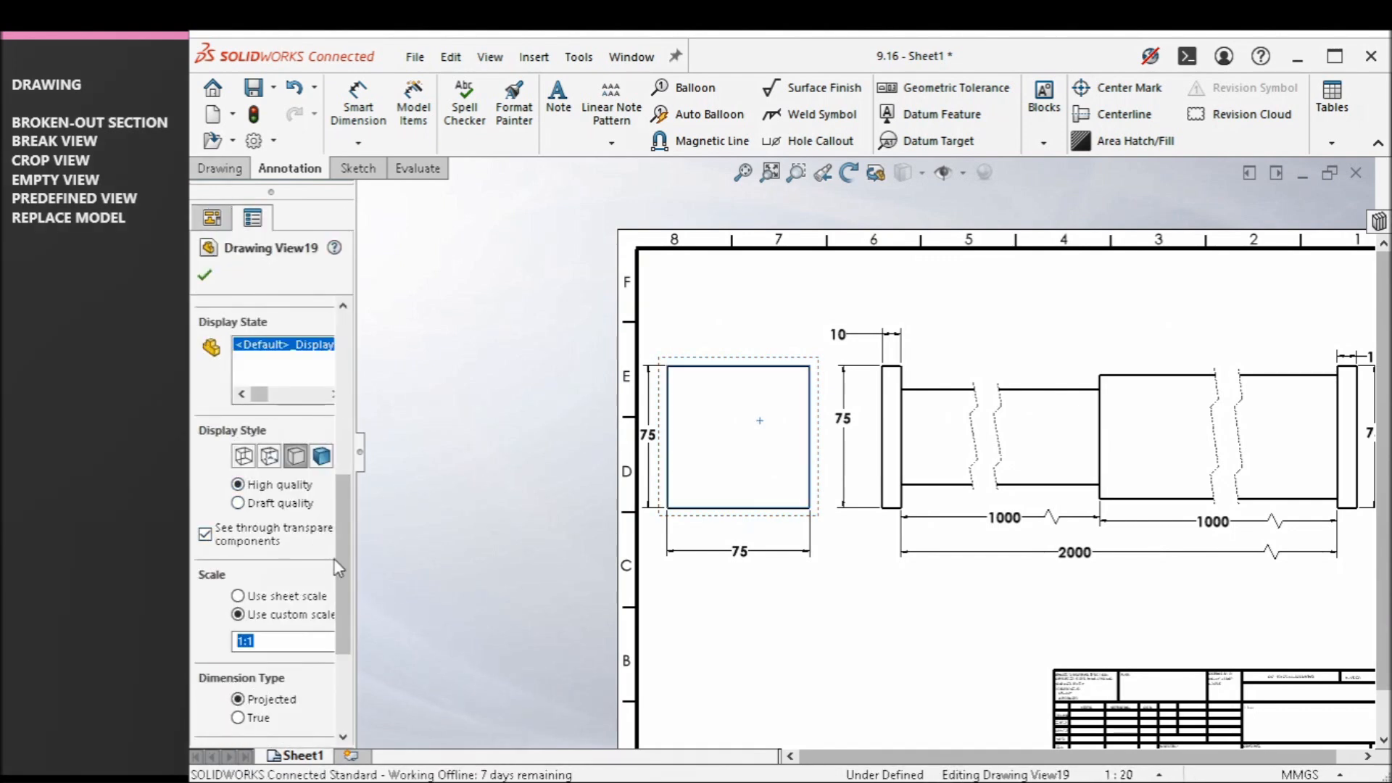
{"action": "left_click", "coordinate": [270, 456]}
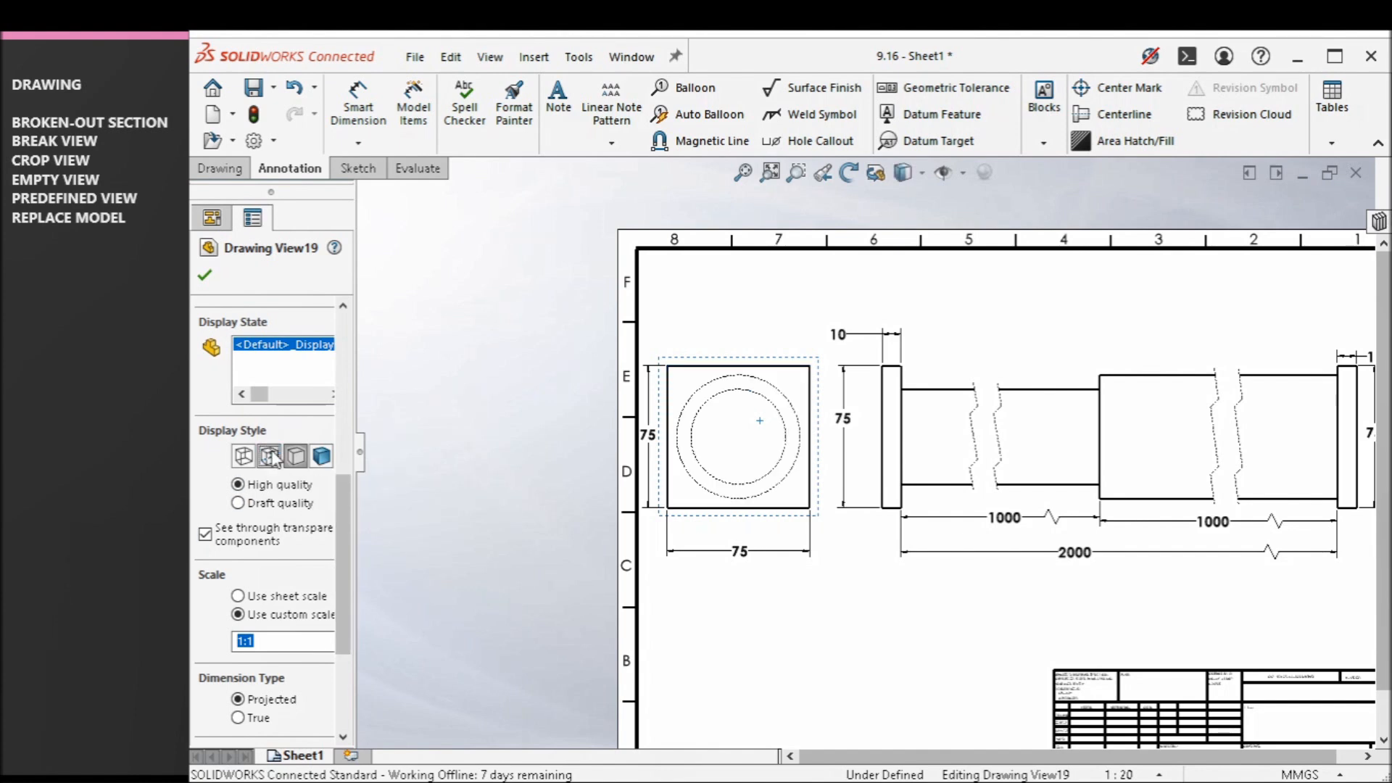
{"action": "left_click", "coordinate": [498, 427]}
- Dimension the diameters of both hidden shaft circles in the end view, placing the values above the square
{"action": "left_click", "coordinate": [358, 106]}
{"action": "left_click", "coordinate": [749, 397]}
{"action": "left_click", "coordinate": [693, 335]}
{"action": "left_click", "coordinate": [978, 364]}
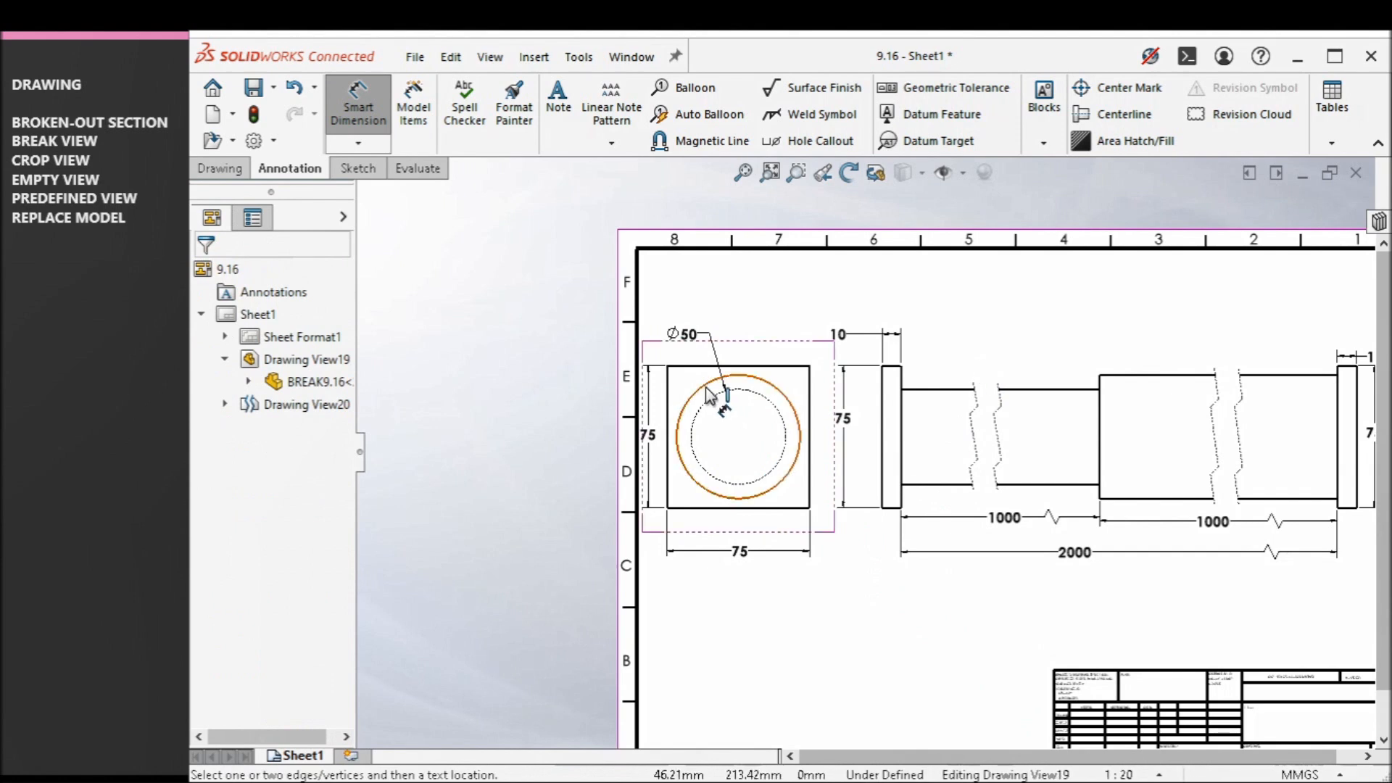
{"action": "left_click", "coordinate": [759, 373]}
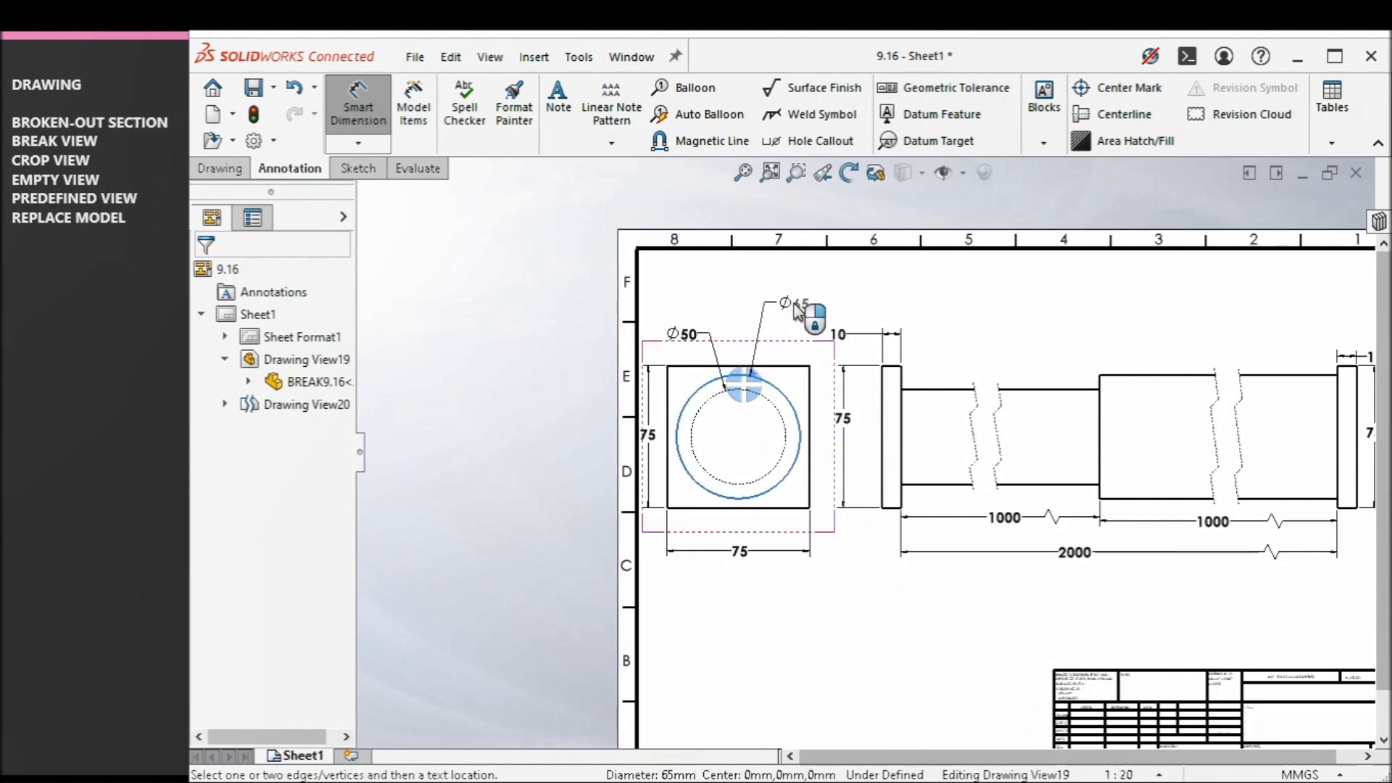
{"action": "left_click", "coordinate": [796, 307]}
{"action": "left_click", "coordinate": [926, 600]}
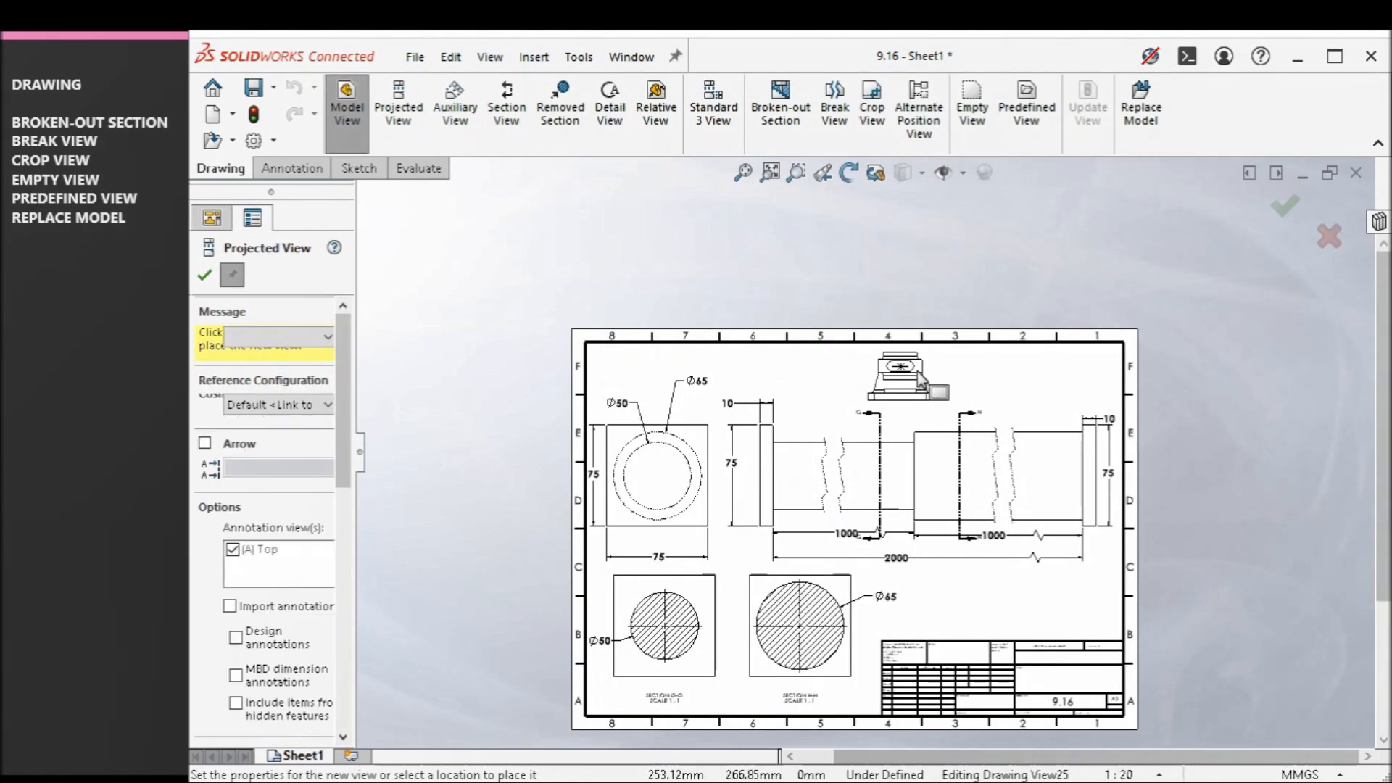
- Place a model view of the flanged support part above the broken view and finish without adding projected views
{"action": "scroll", "coordinate": [826, 391], "scroll_direction": "up", "scroll_amount": 3}
{"action": "left_click", "coordinate": [826, 391]}
{"action": "scroll", "coordinate": [959, 385], "scroll_direction": "up", "scroll_amount": 2}
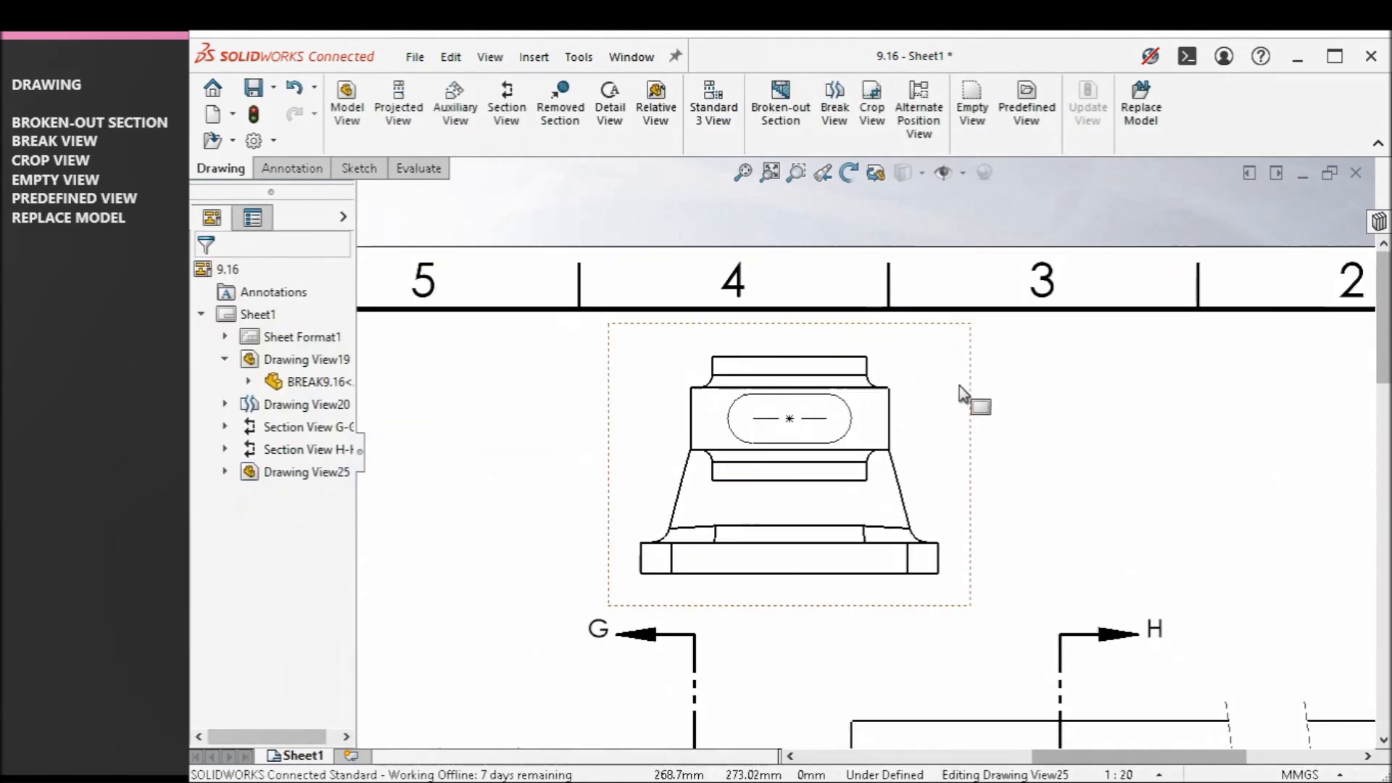
- Hide all item types in the drawing to remove the slot outline and origin from the flanged support view
{"action": "scroll", "coordinate": [959, 385], "scroll_direction": "up", "scroll_amount": 1}
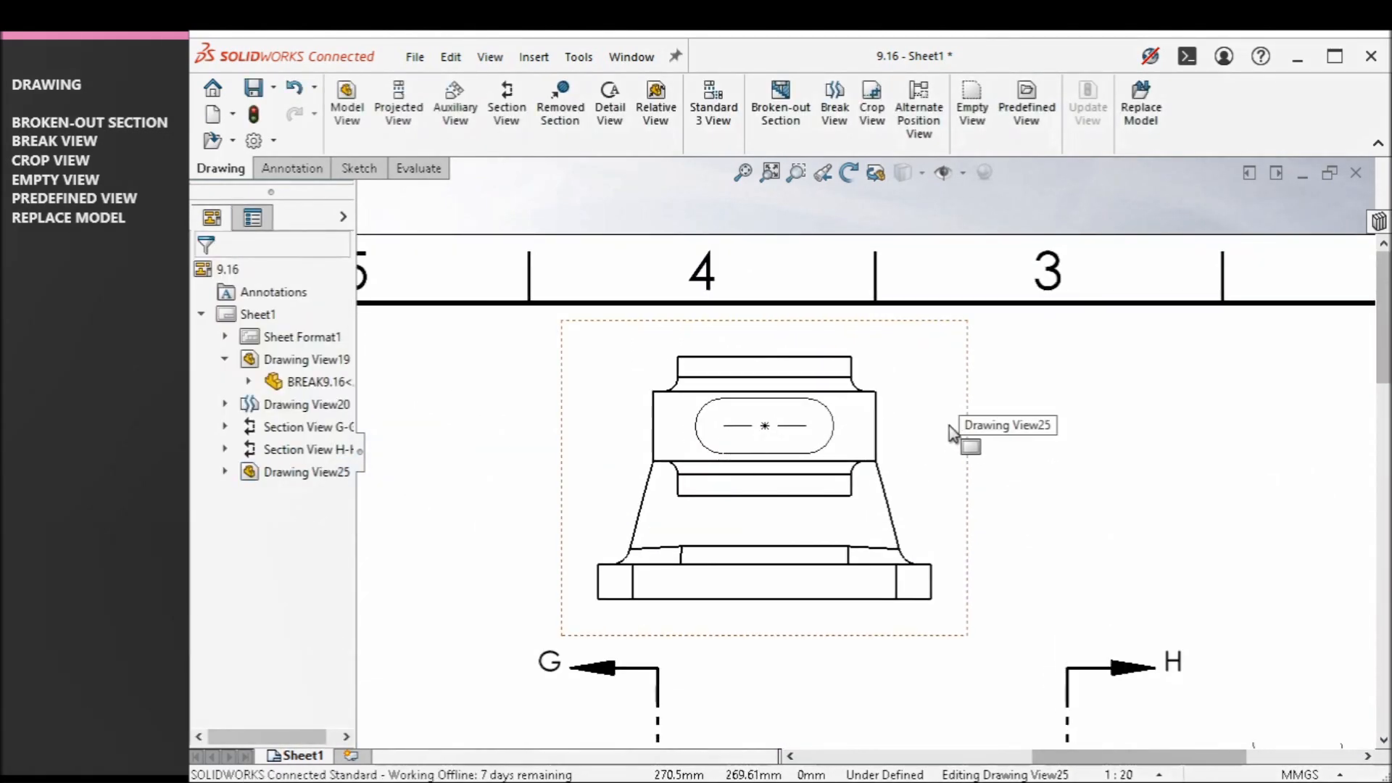
{"action": "left_click", "coordinate": [950, 425]}
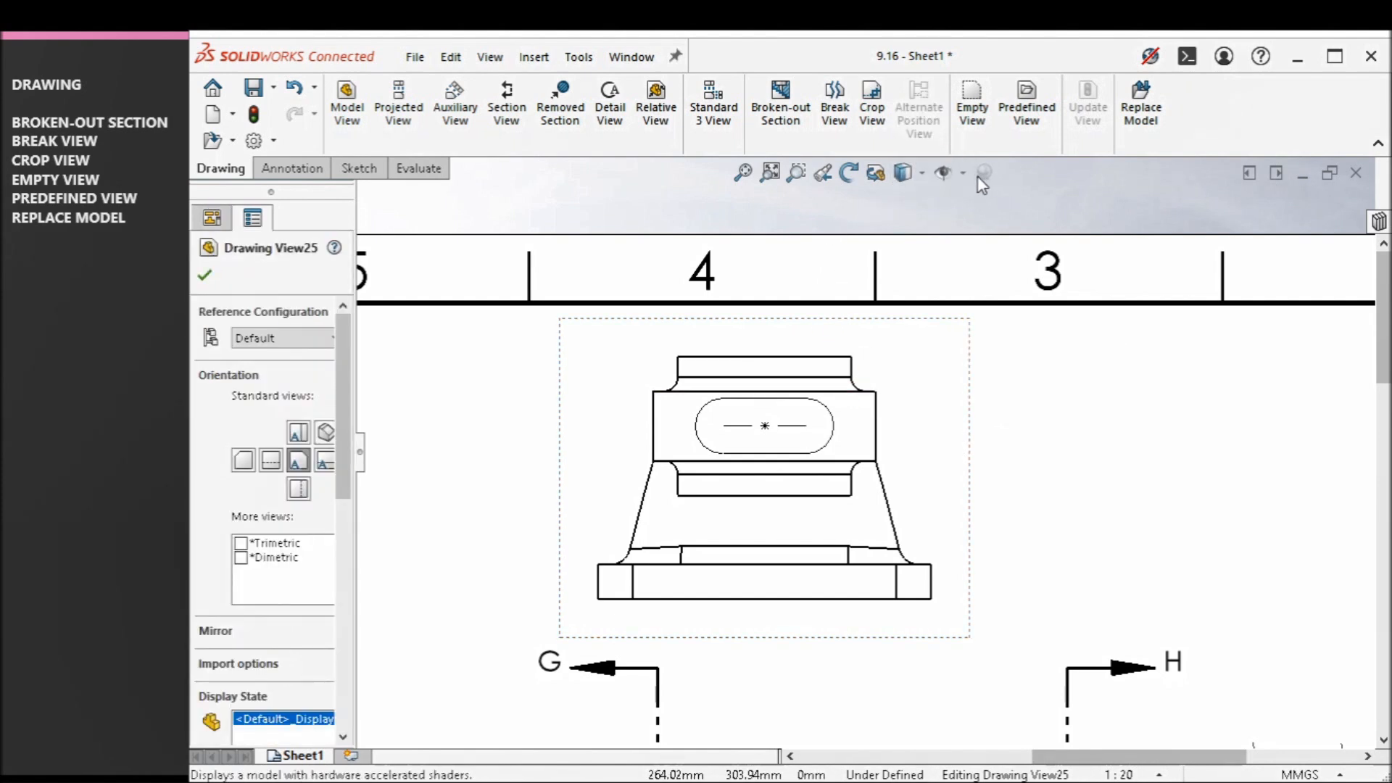
{"action": "left_click", "coordinate": [942, 171]}
{"action": "left_click", "coordinate": [1038, 313]}
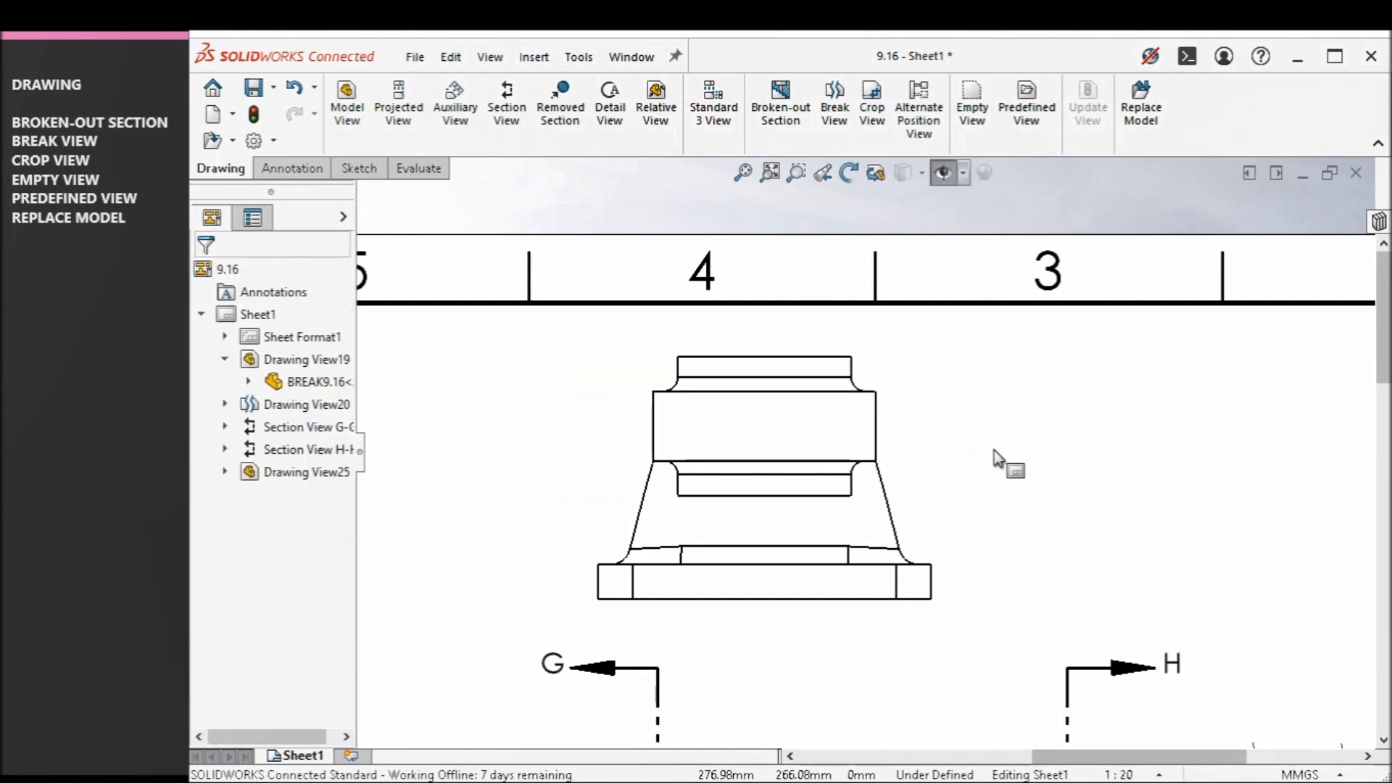
- Sketch a closed five-point spline around the upper right corner of the flanged support view
{"action": "scroll", "coordinate": [951, 446], "scroll_direction": "down", "scroll_amount": 2}
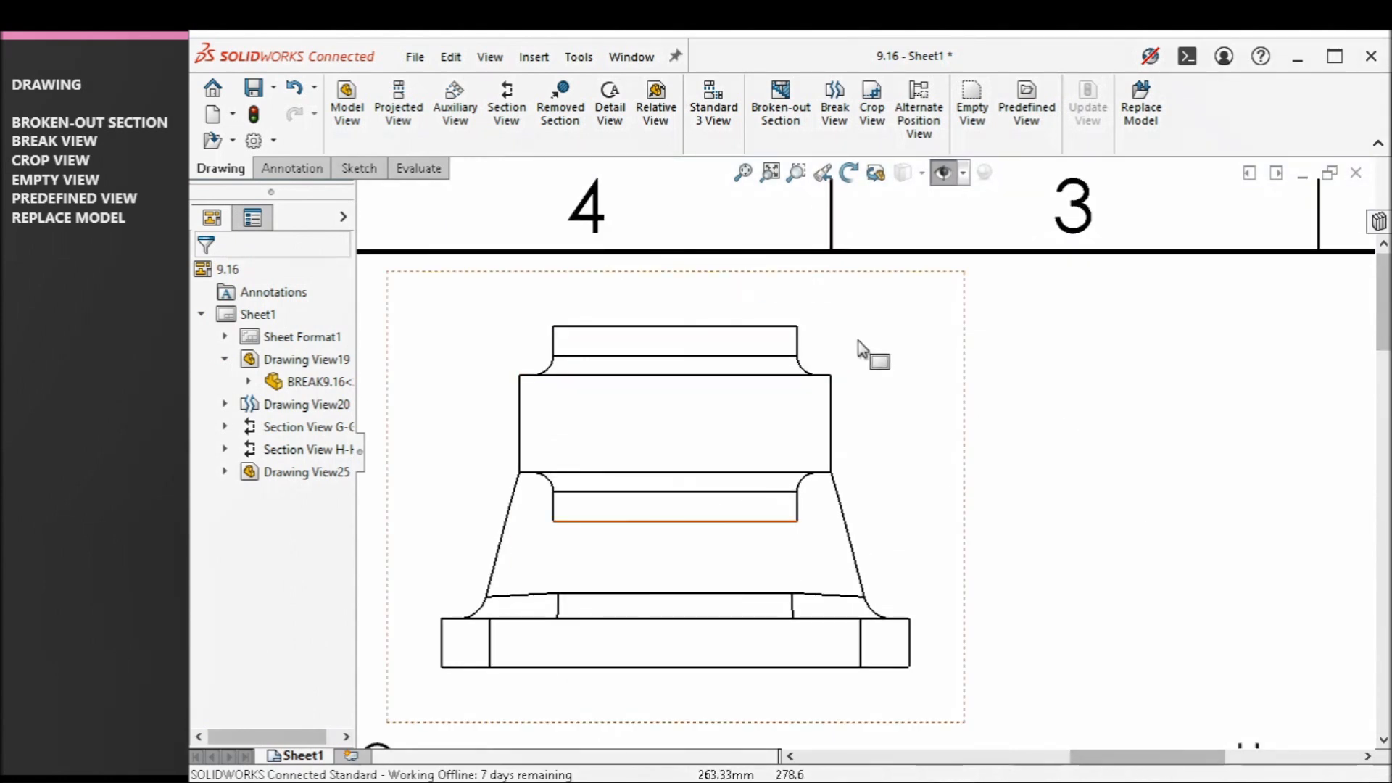
{"action": "scroll", "coordinate": [866, 413], "scroll_direction": "up", "scroll_amount": 1}
{"action": "scroll", "coordinate": [851, 509], "scroll_direction": "down", "scroll_amount": 1}
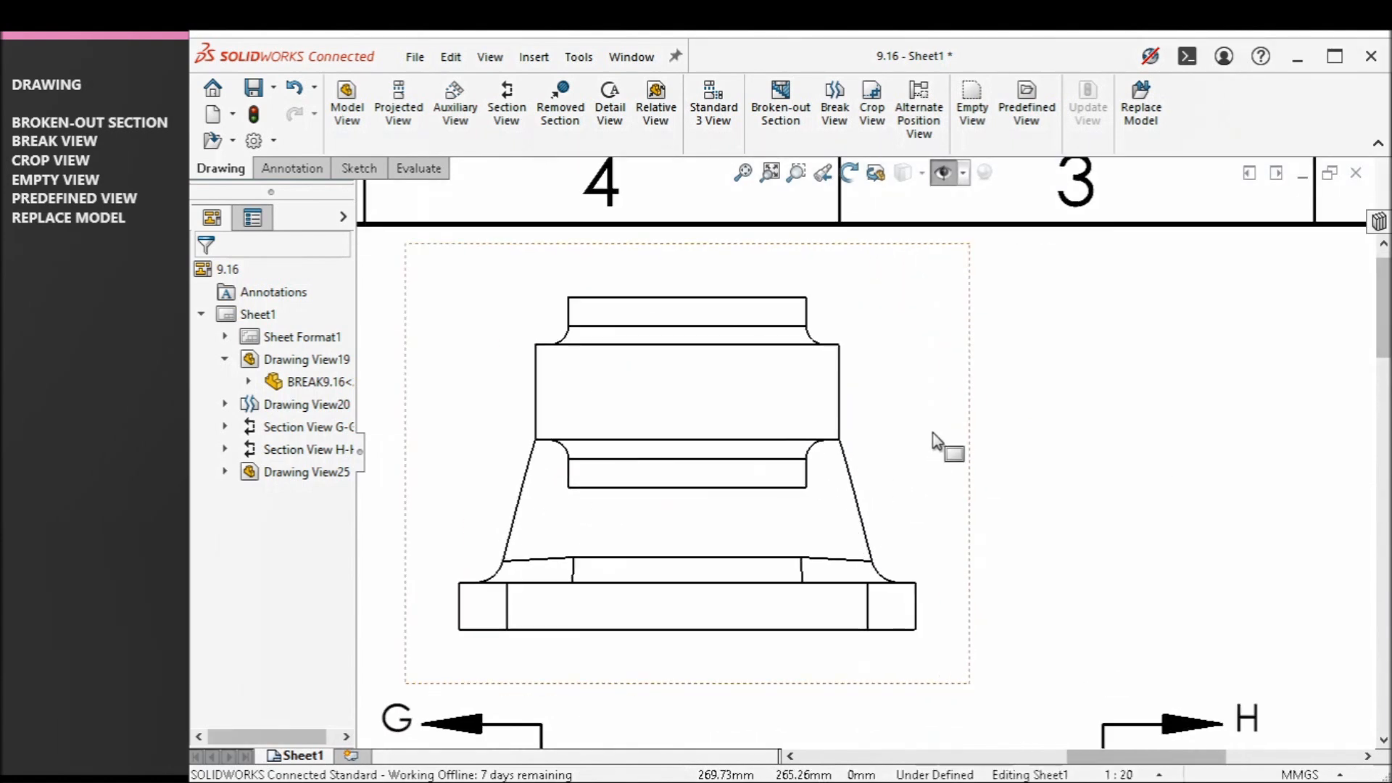
{"action": "scroll", "coordinate": [934, 435], "scroll_direction": "up", "scroll_amount": 1}
{"action": "scroll", "coordinate": [935, 439], "scroll_direction": "down", "scroll_amount": 1}
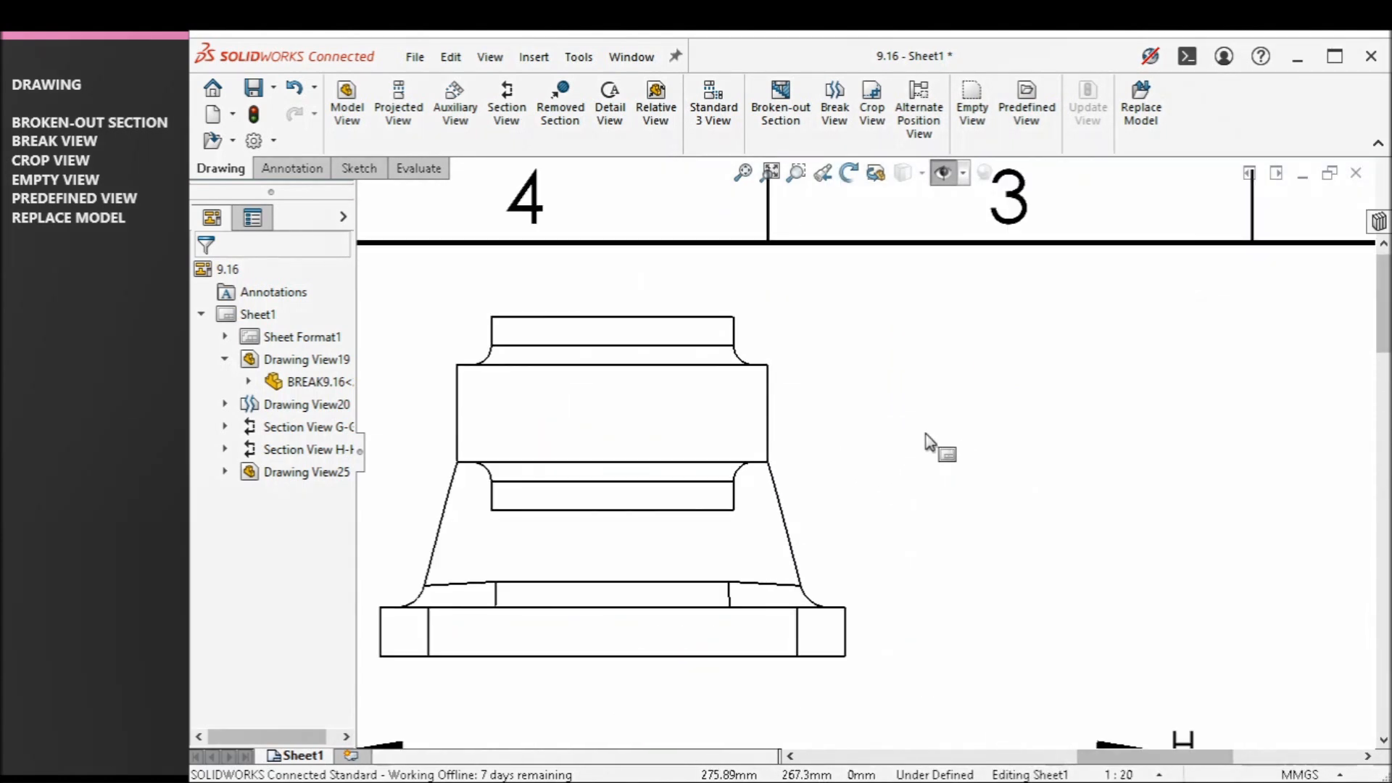
{"action": "scroll", "coordinate": [784, 430], "scroll_direction": "down", "scroll_amount": 1}
{"action": "left_click", "coordinate": [355, 167]}
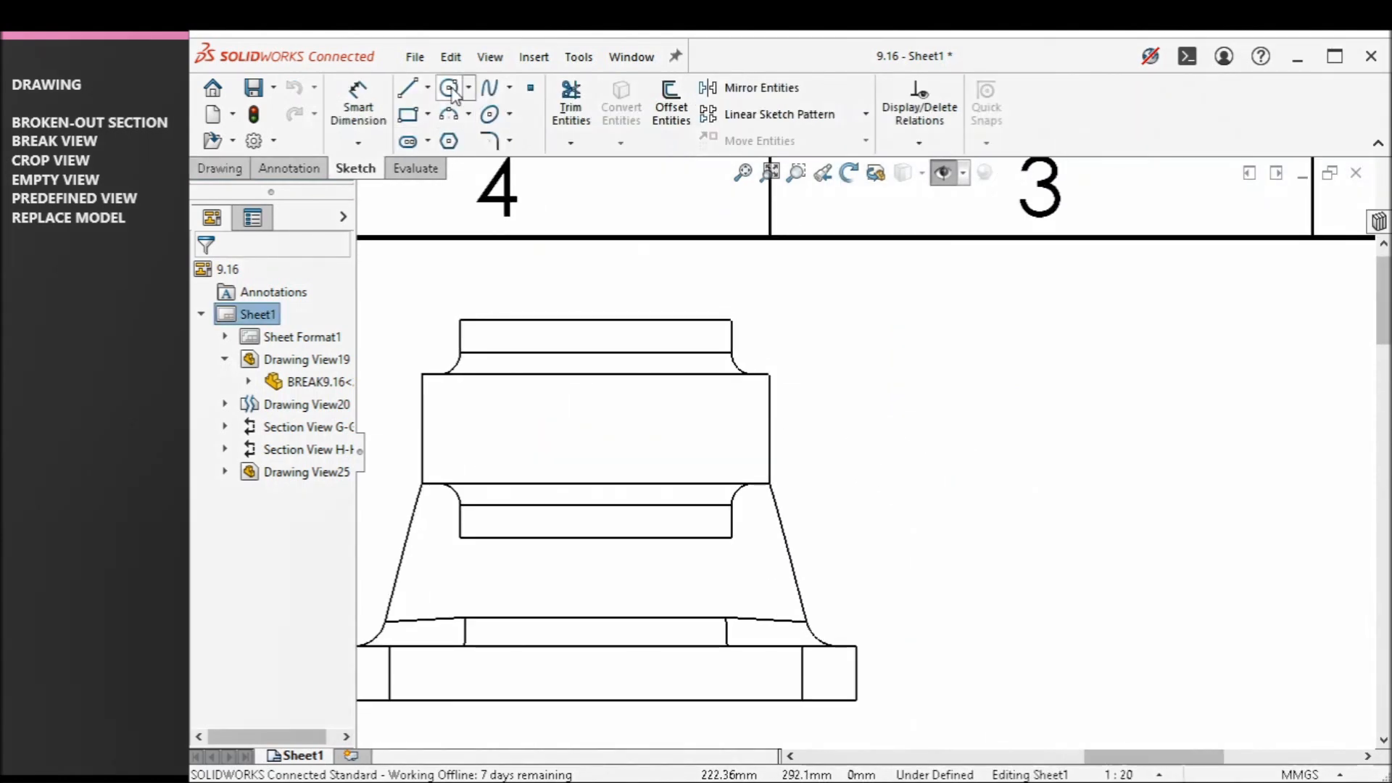
{"action": "left_click", "coordinate": [491, 87]}
{"action": "left_click", "coordinate": [702, 296]}
{"action": "left_click", "coordinate": [637, 337]}
{"action": "left_click", "coordinate": [639, 392]}
{"action": "left_click", "coordinate": [759, 524]}
{"action": "left_click", "coordinate": [820, 444]}
{"action": "left_click", "coordinate": [701, 296]}
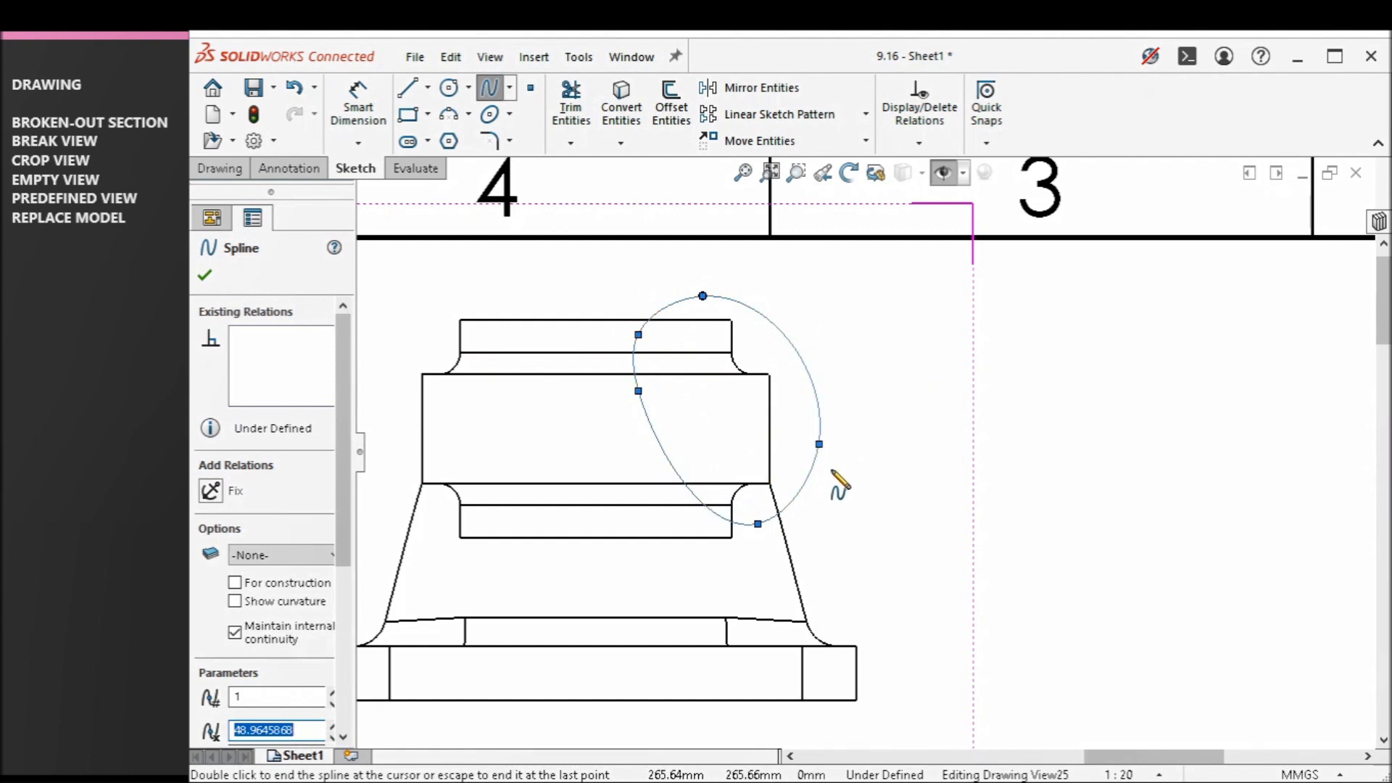
- Crop the flanged support view to the closed spline and close the spline properties
{"action": "left_click", "coordinate": [219, 171]}
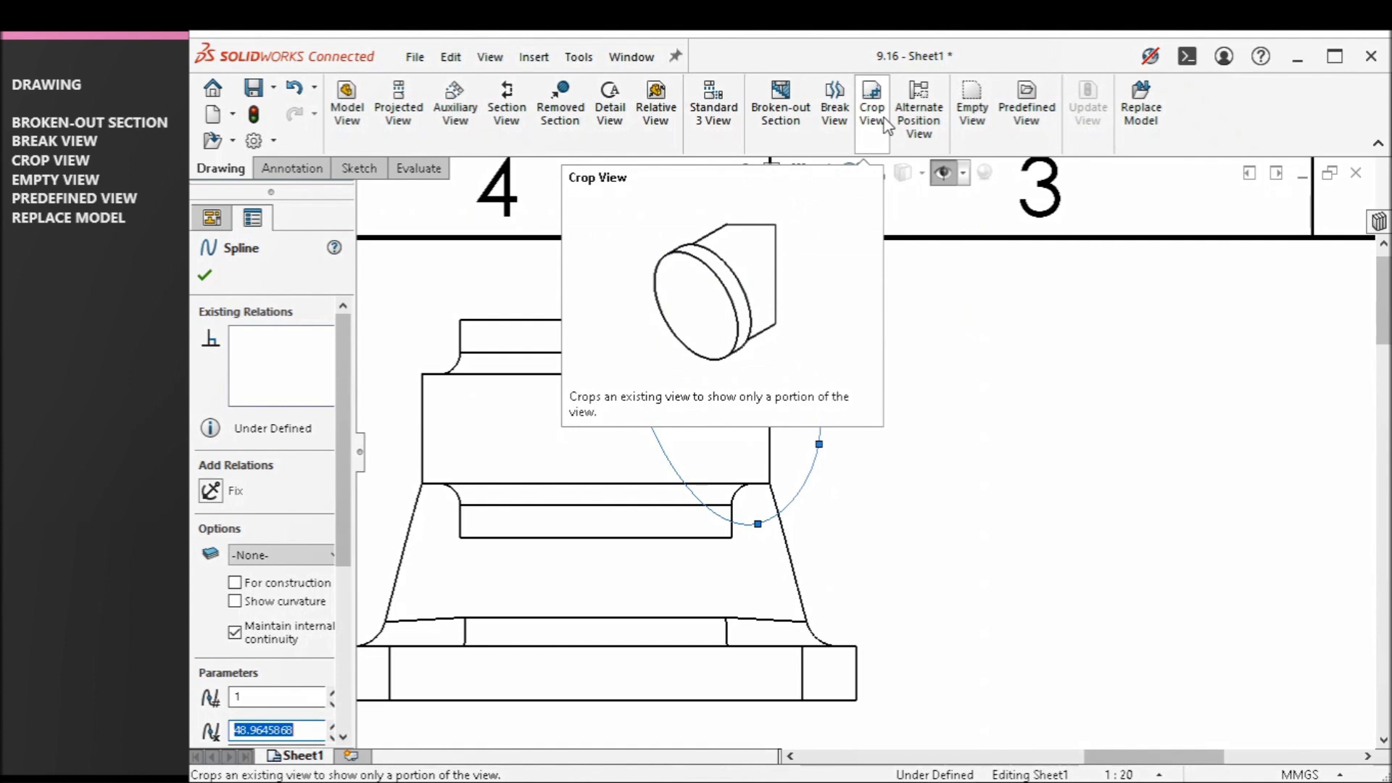
{"action": "left_click", "coordinate": [869, 91]}
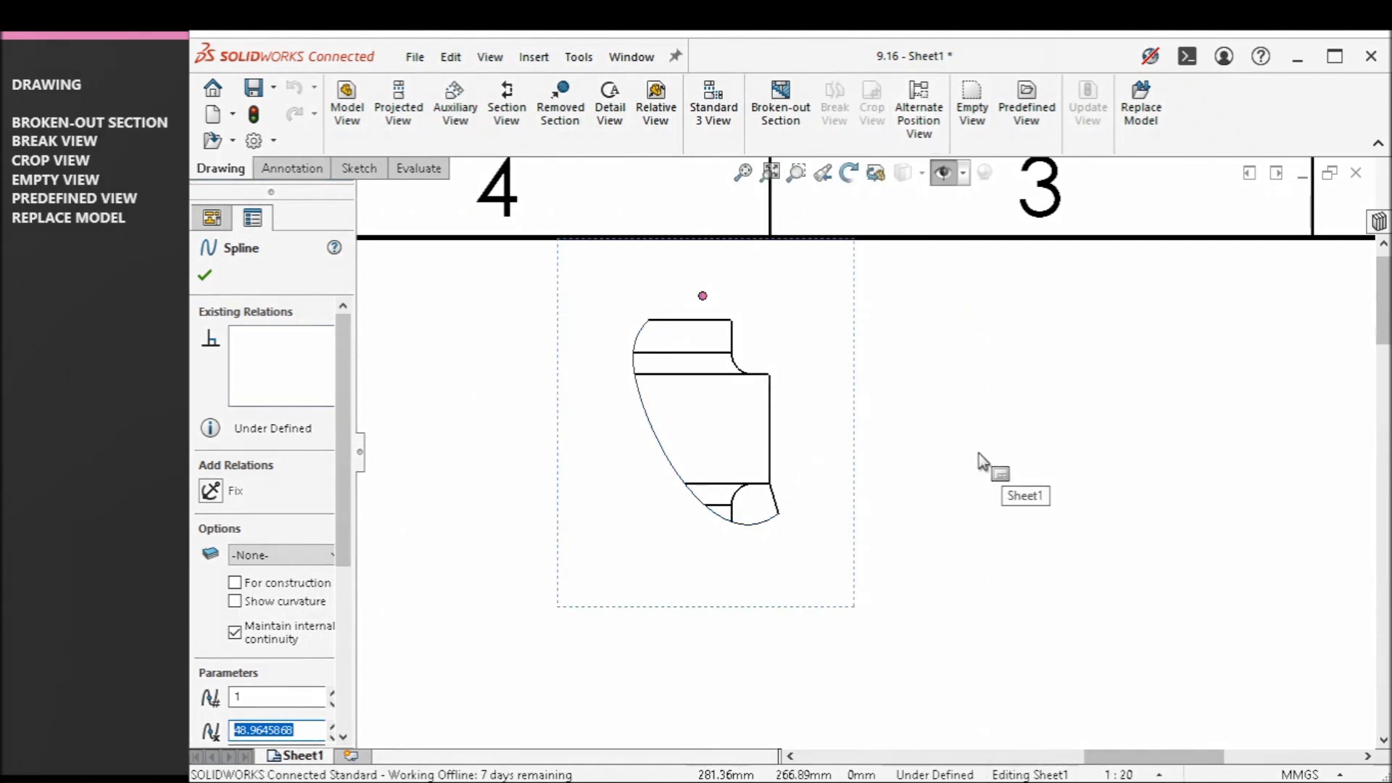
{"action": "left_click", "coordinate": [206, 274]}
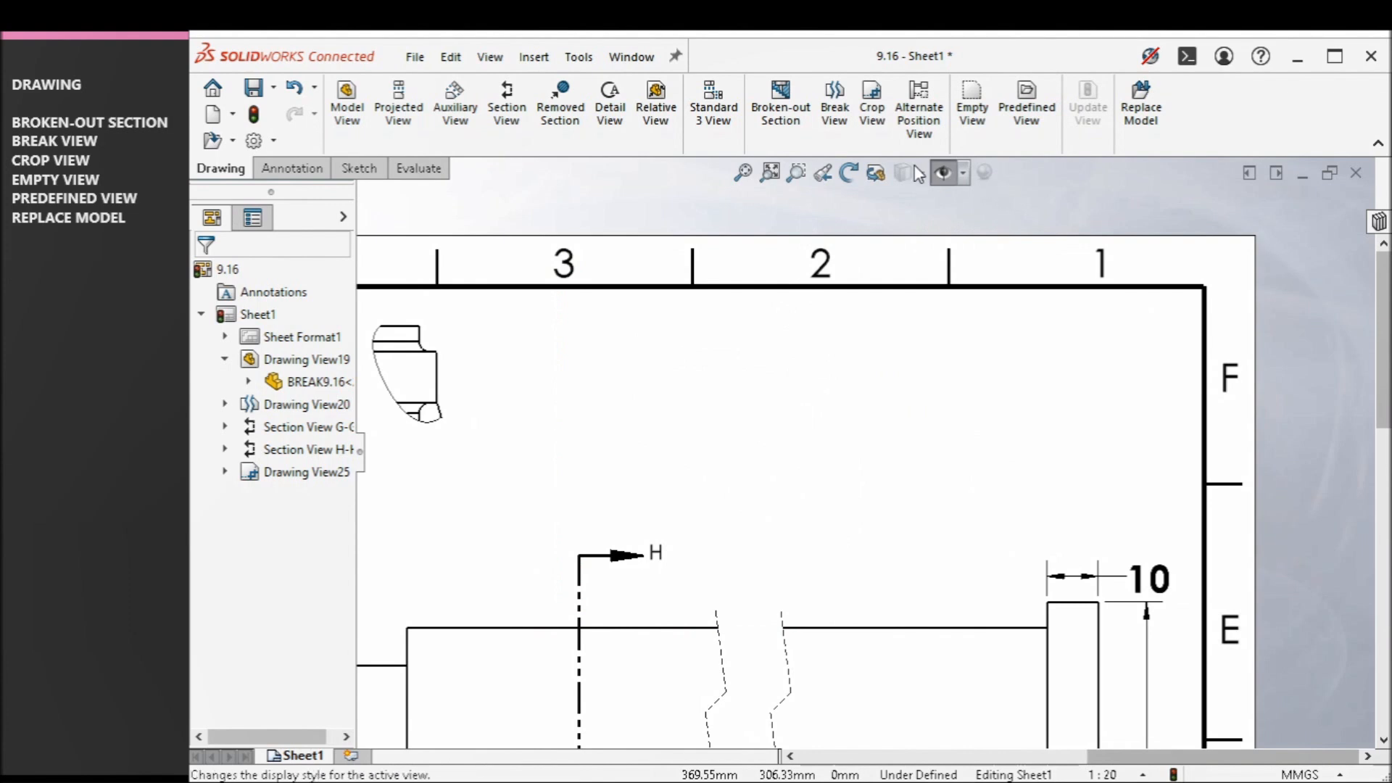
- Place an empty view using the sheet scale above the right part of the broken shaft view
{"action": "left_click", "coordinate": [969, 124]}
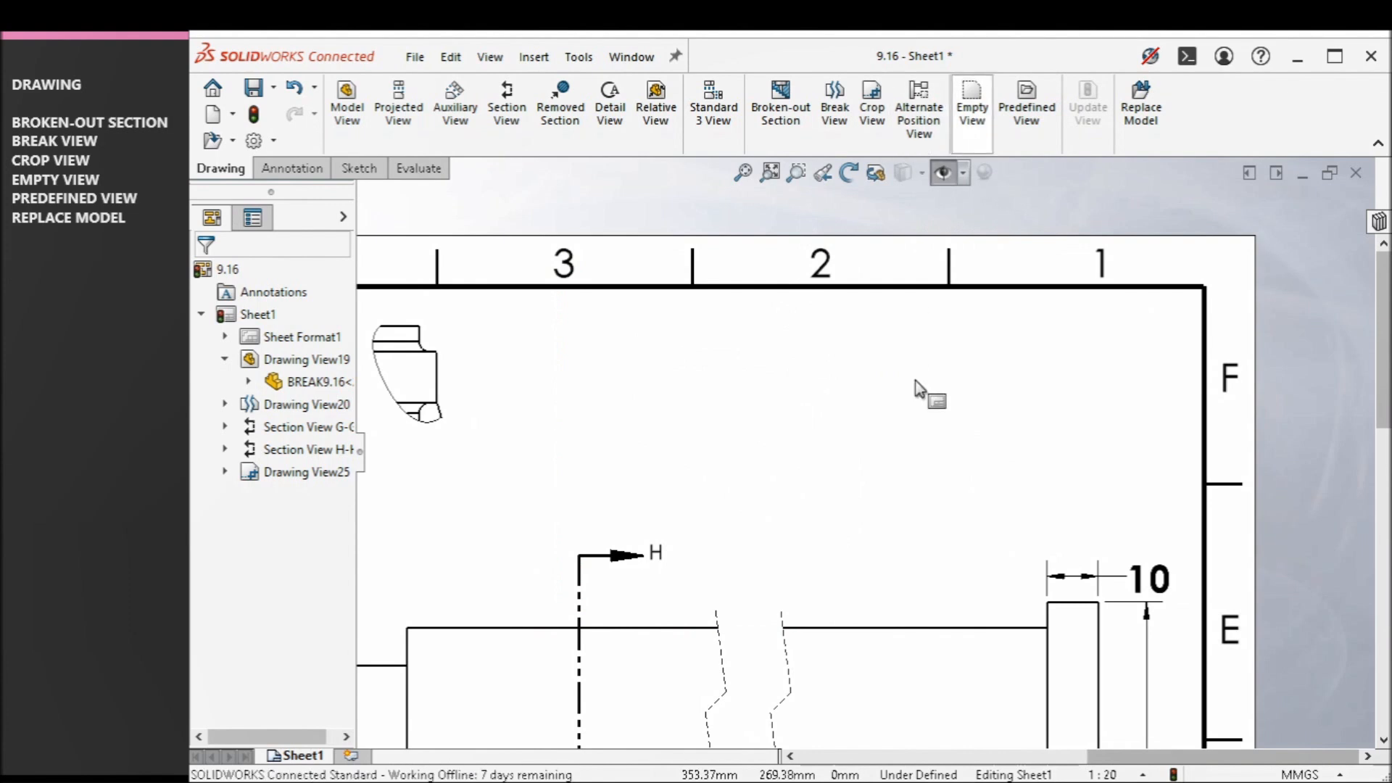
{"action": "left_click", "coordinate": [972, 116]}
{"action": "left_click", "coordinate": [882, 438]}
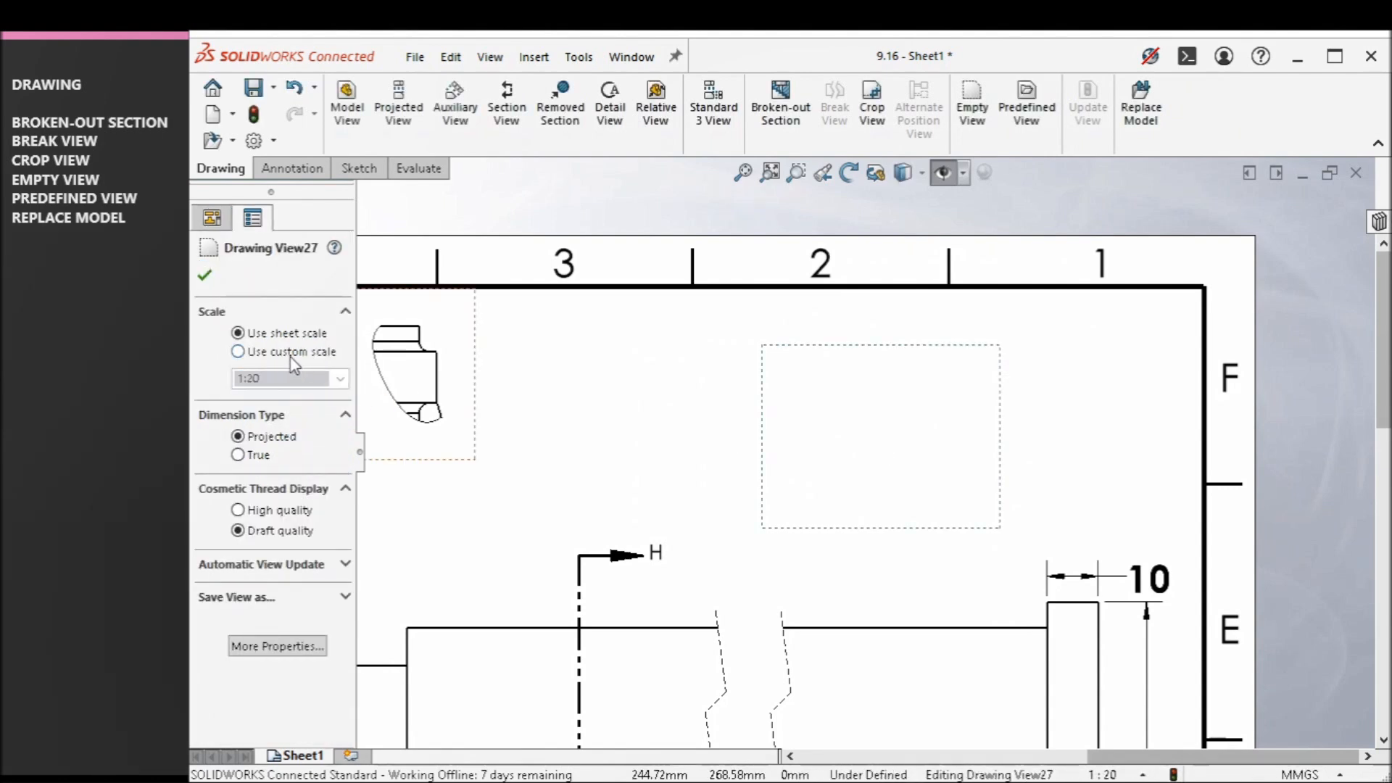
{"action": "left_click", "coordinate": [205, 275]}
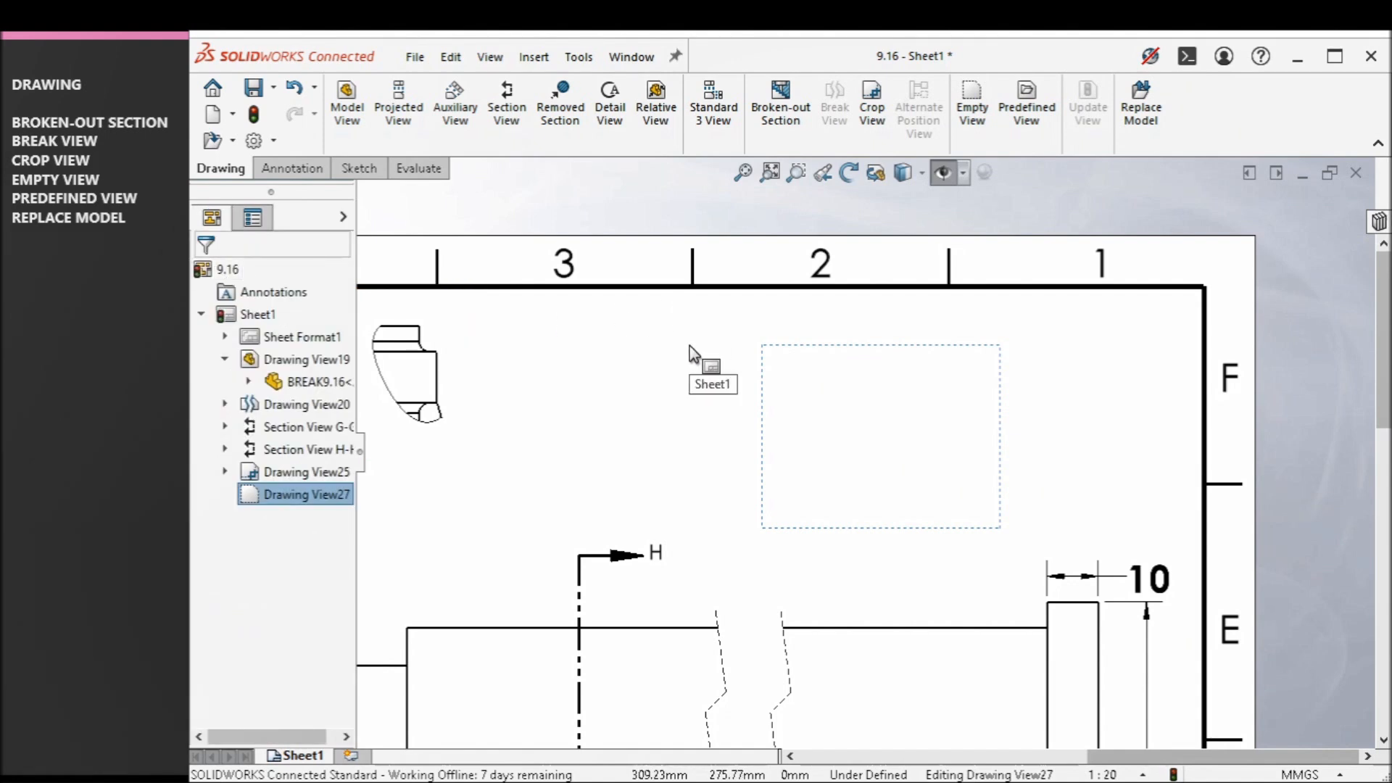
- Select the empty view and delete it from the sheet
{"action": "left_click", "coordinate": [873, 419]}
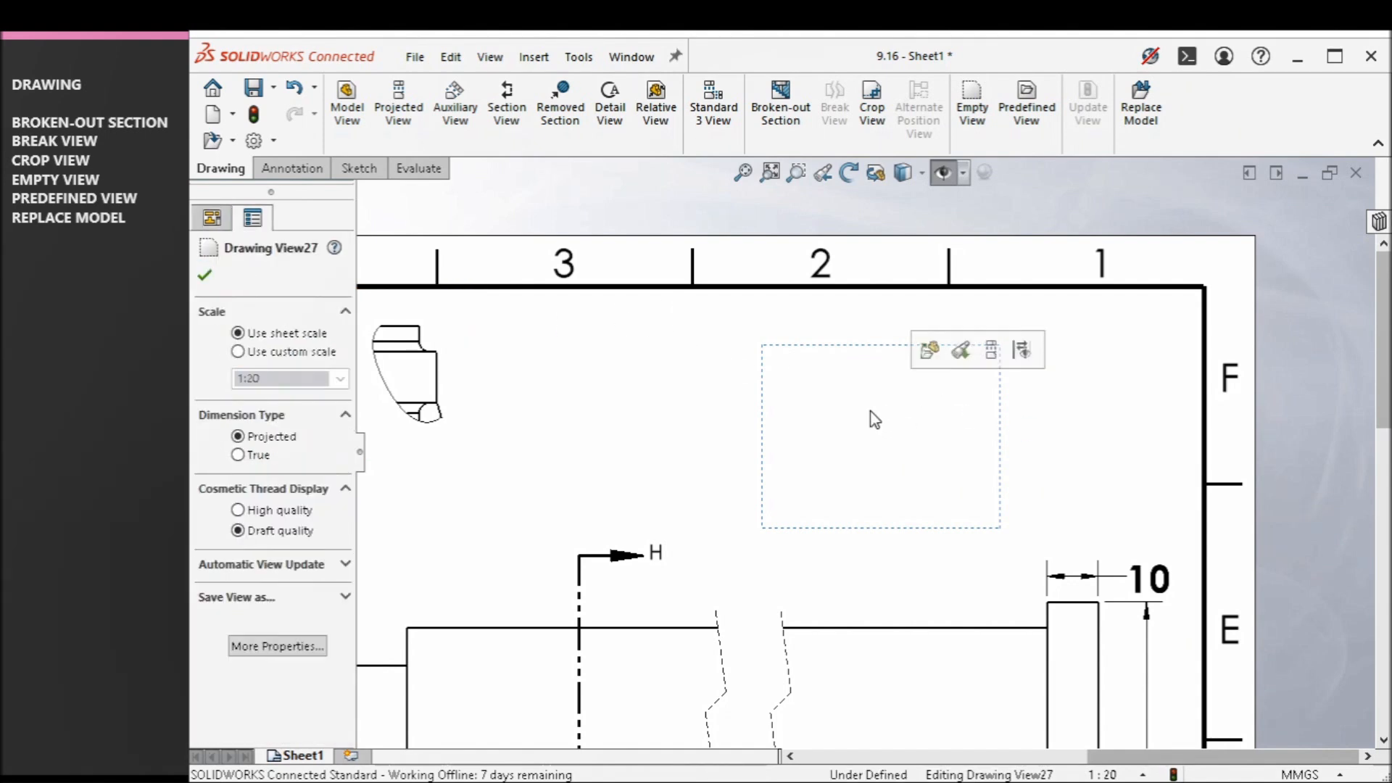
{"action": "left_click", "coordinate": [1147, 406]}
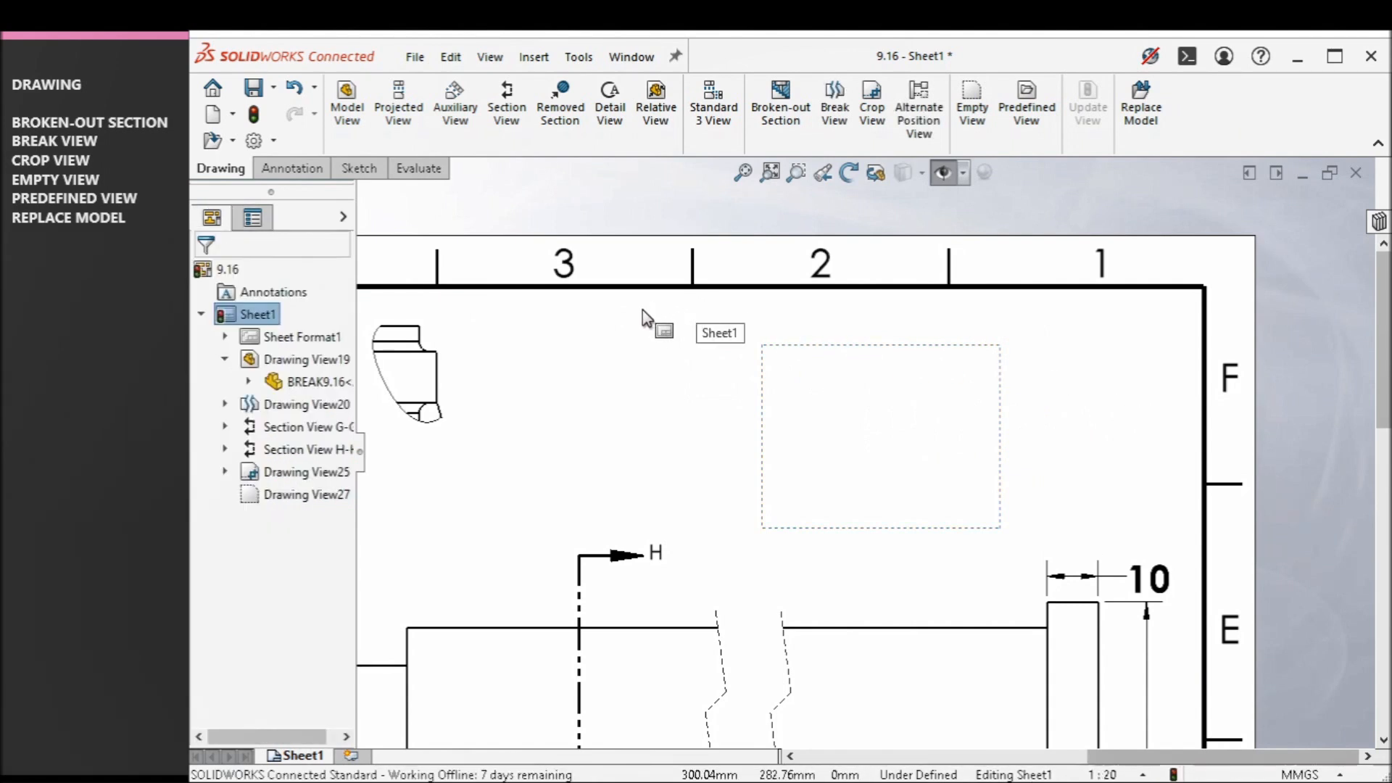
{"action": "left_click", "coordinate": [812, 403]}
{"action": "key", "text": "Delete"}
- Sketch three corner rectangles on the sheet, two right of the cropped view and one about 693 mm wide on its left
{"action": "scroll", "coordinate": [531, 382], "scroll_direction": "up", "scroll_amount": 3}
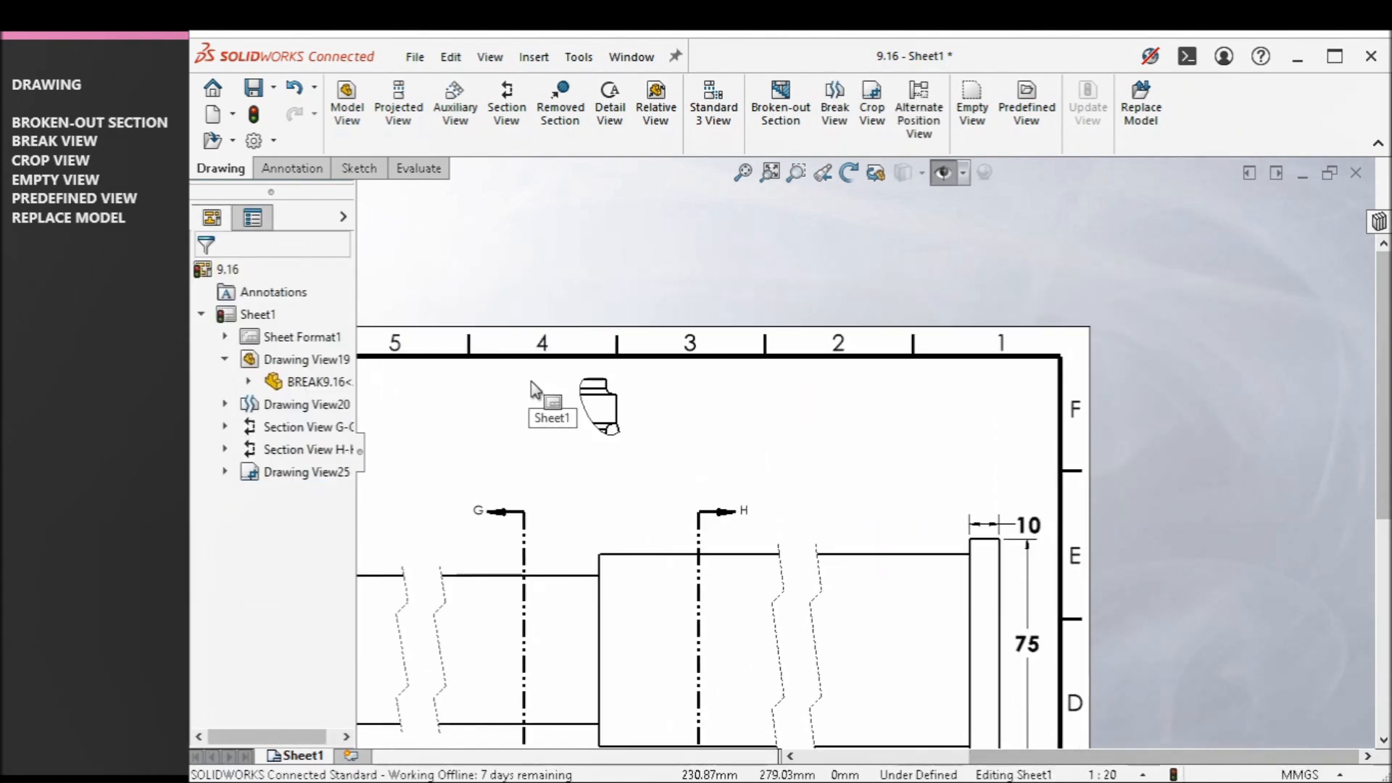
{"action": "scroll", "coordinate": [387, 349], "scroll_direction": "down", "scroll_amount": 2}
{"action": "left_click", "coordinate": [356, 167]}
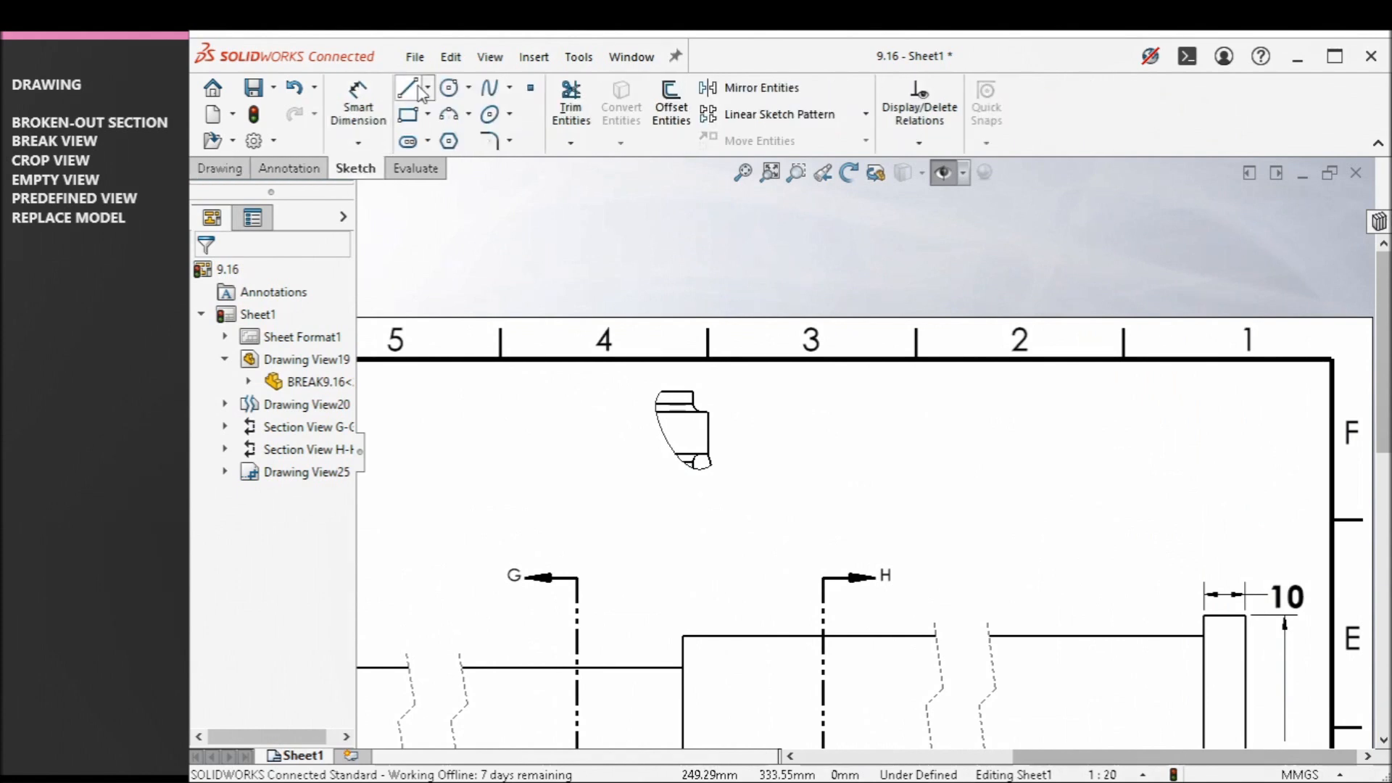
{"action": "left_click", "coordinate": [408, 115]}
{"action": "left_click", "coordinate": [782, 406]}
{"action": "left_click", "coordinate": [886, 499]}
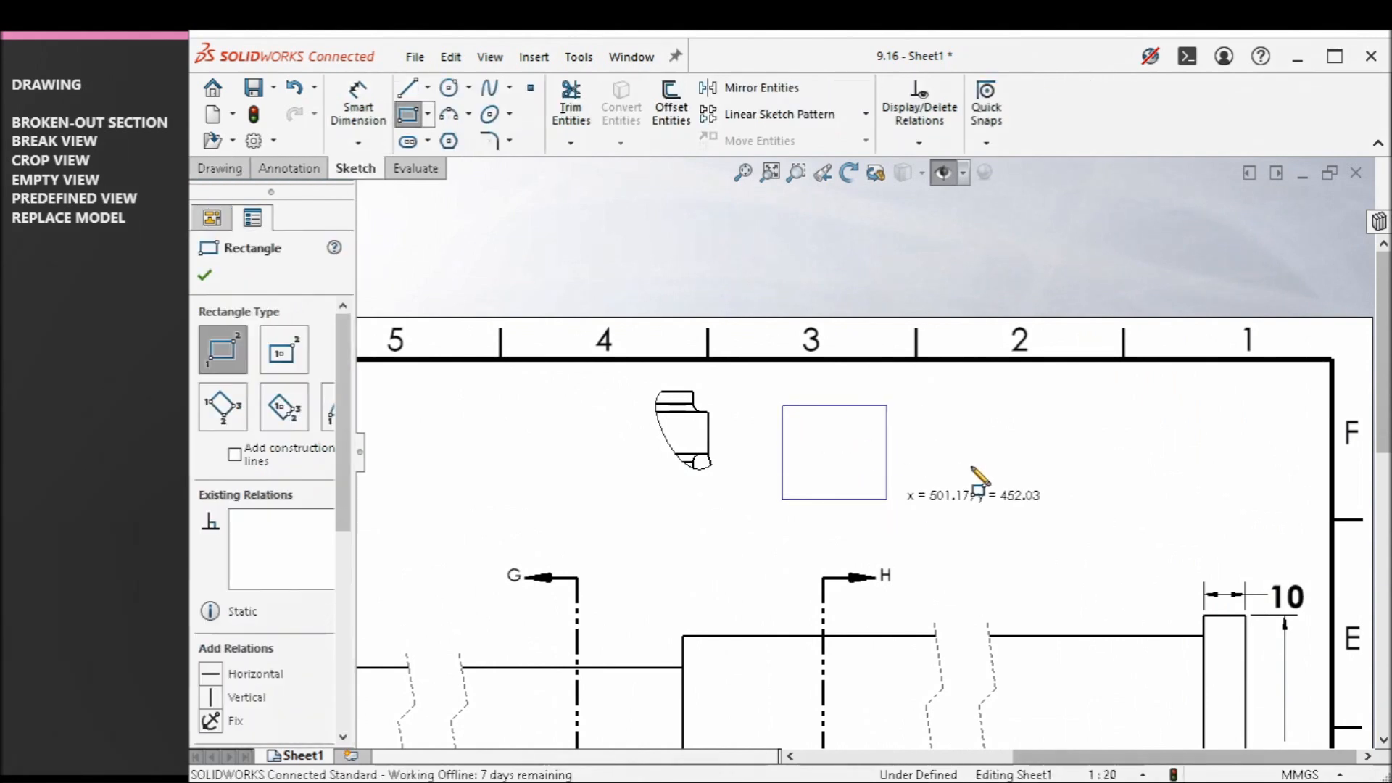
{"action": "left_click", "coordinate": [992, 437]}
{"action": "left_click", "coordinate": [1112, 530]}
{"action": "left_click", "coordinate": [505, 420]}
{"action": "left_click", "coordinate": [568, 492]}
{"action": "right_click", "coordinate": [610, 463]}
{"action": "left_click", "coordinate": [632, 477]}
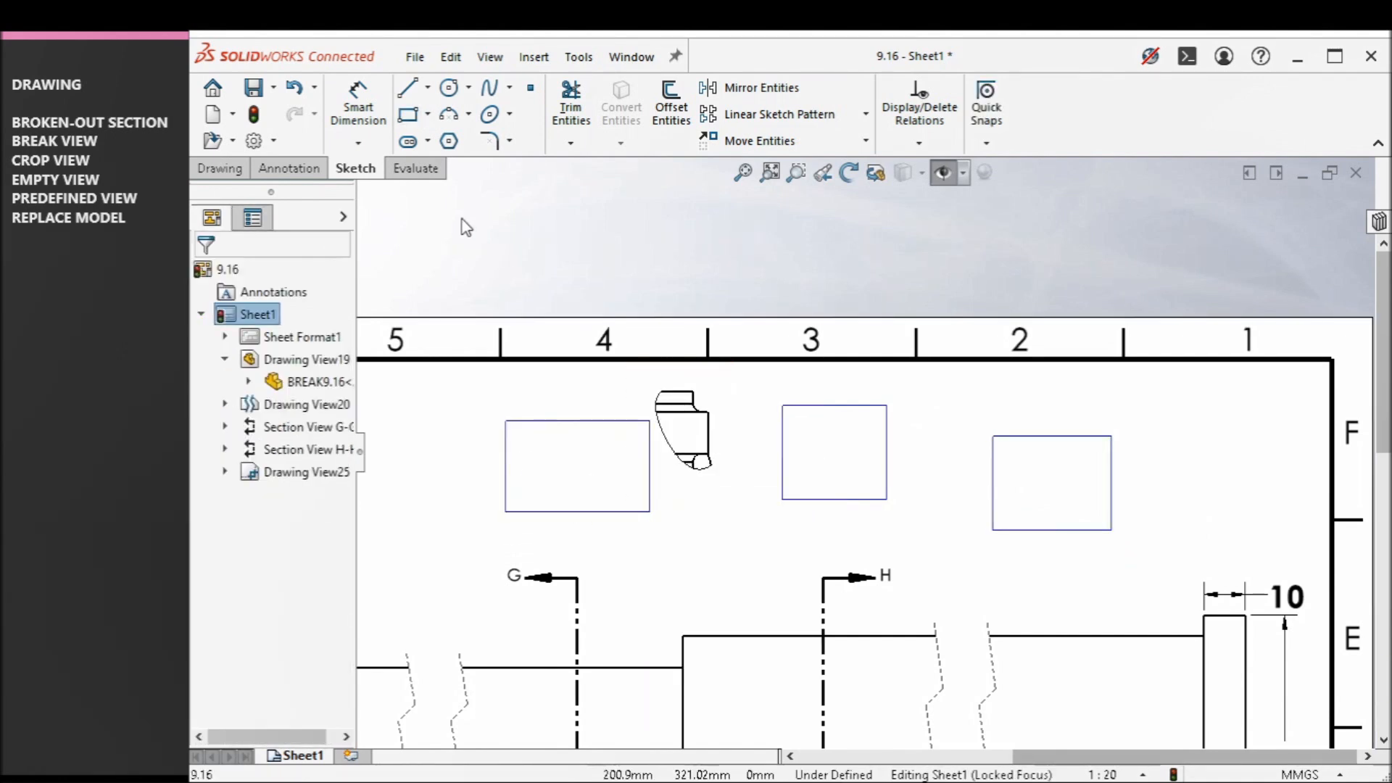
- Dimension the width of the rectangle beside the cropped view, placing the value above its upper edge
{"action": "left_click", "coordinate": [359, 109]}
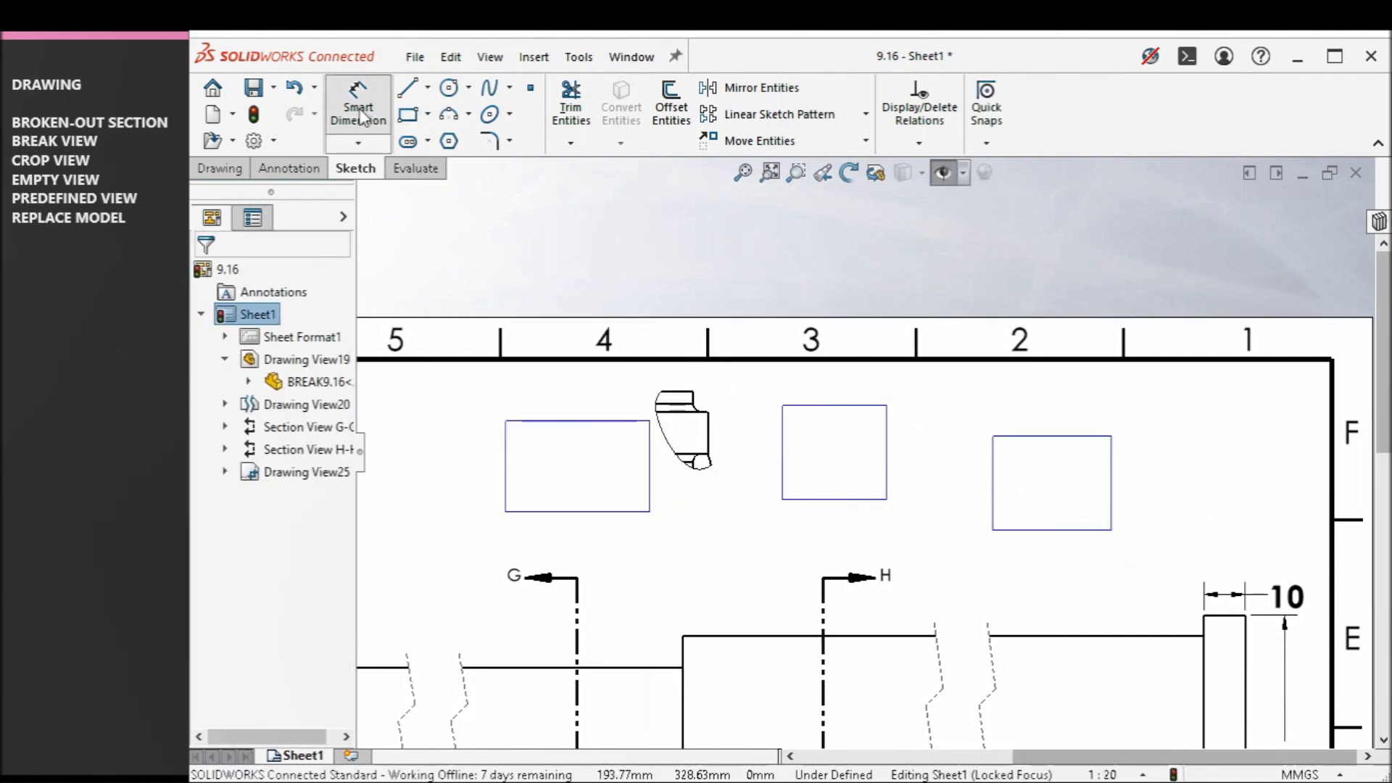
{"action": "left_click", "coordinate": [589, 428]}
{"action": "left_click", "coordinate": [582, 403]}
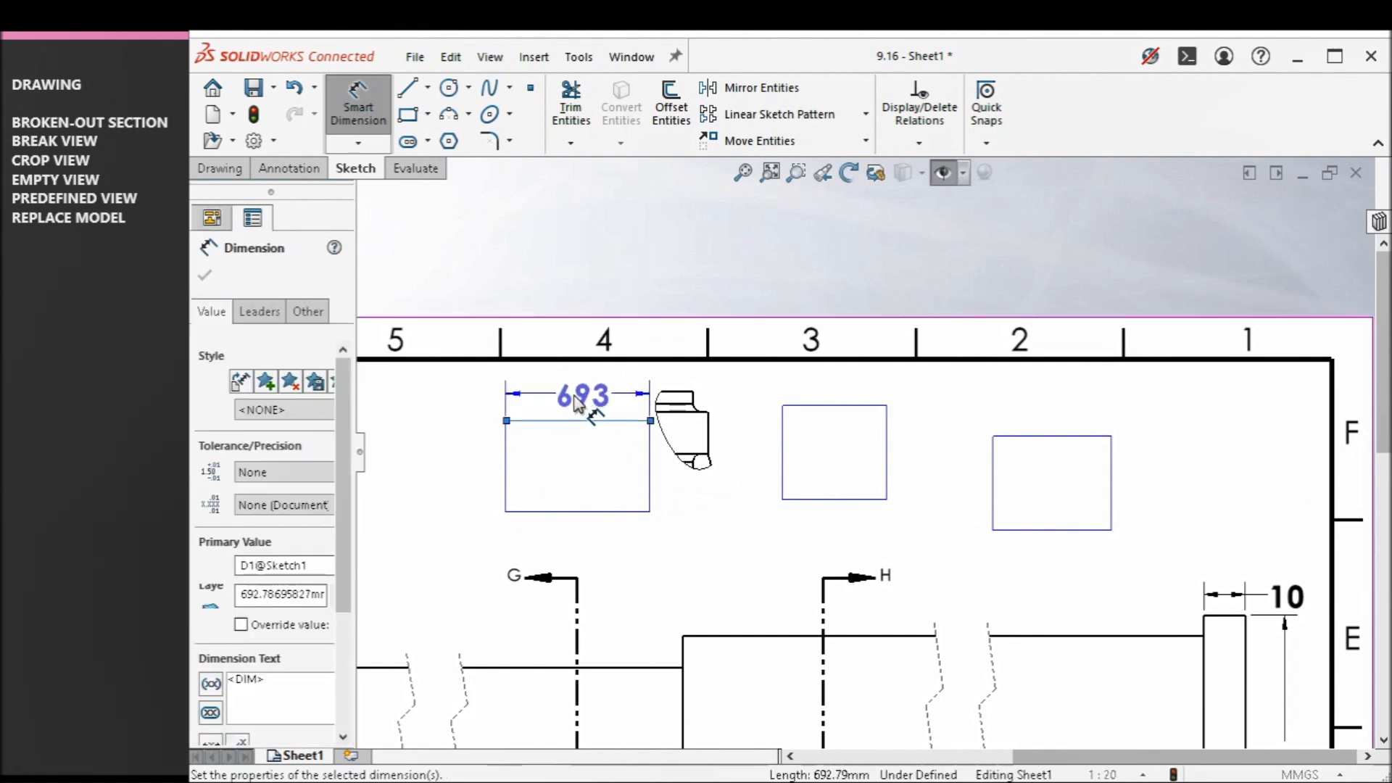
{"action": "left_click", "coordinate": [494, 367]}
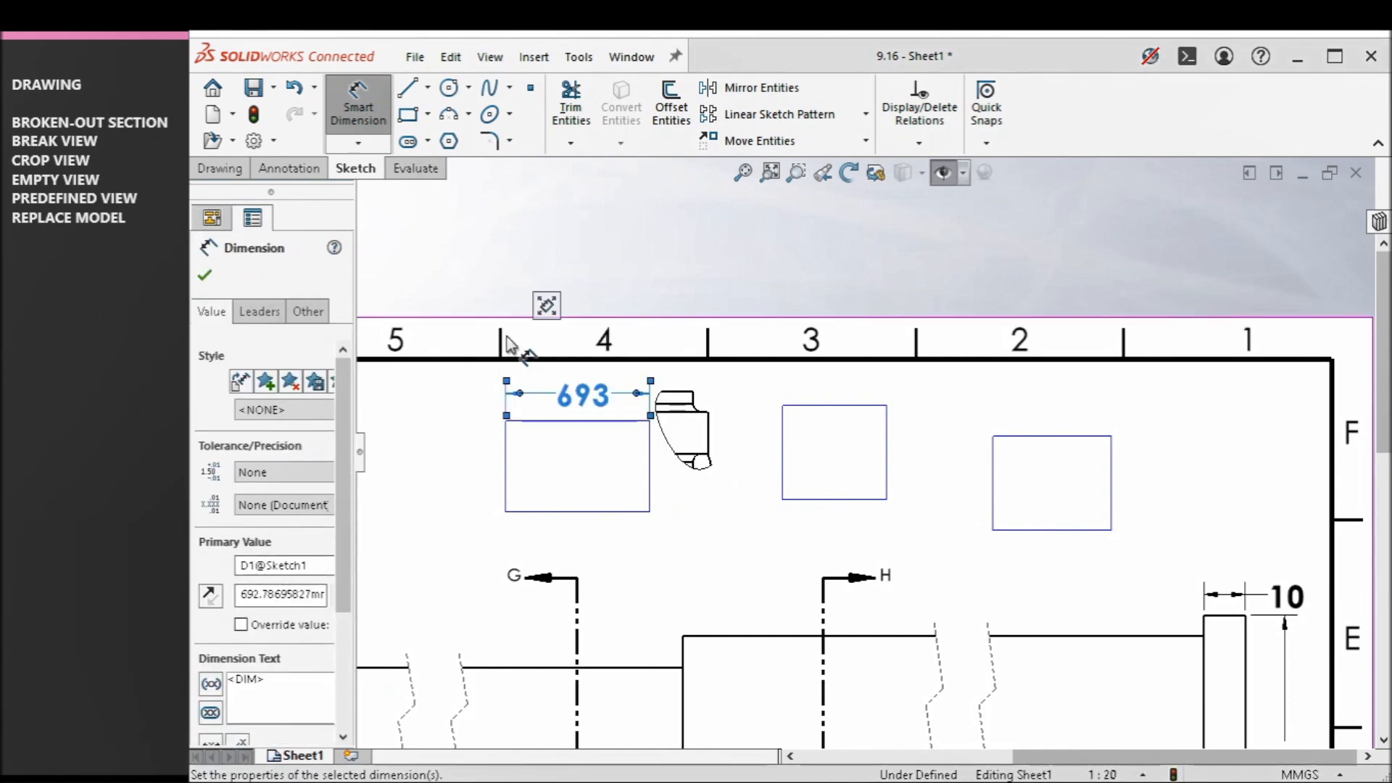
{"action": "left_click", "coordinate": [535, 271]}
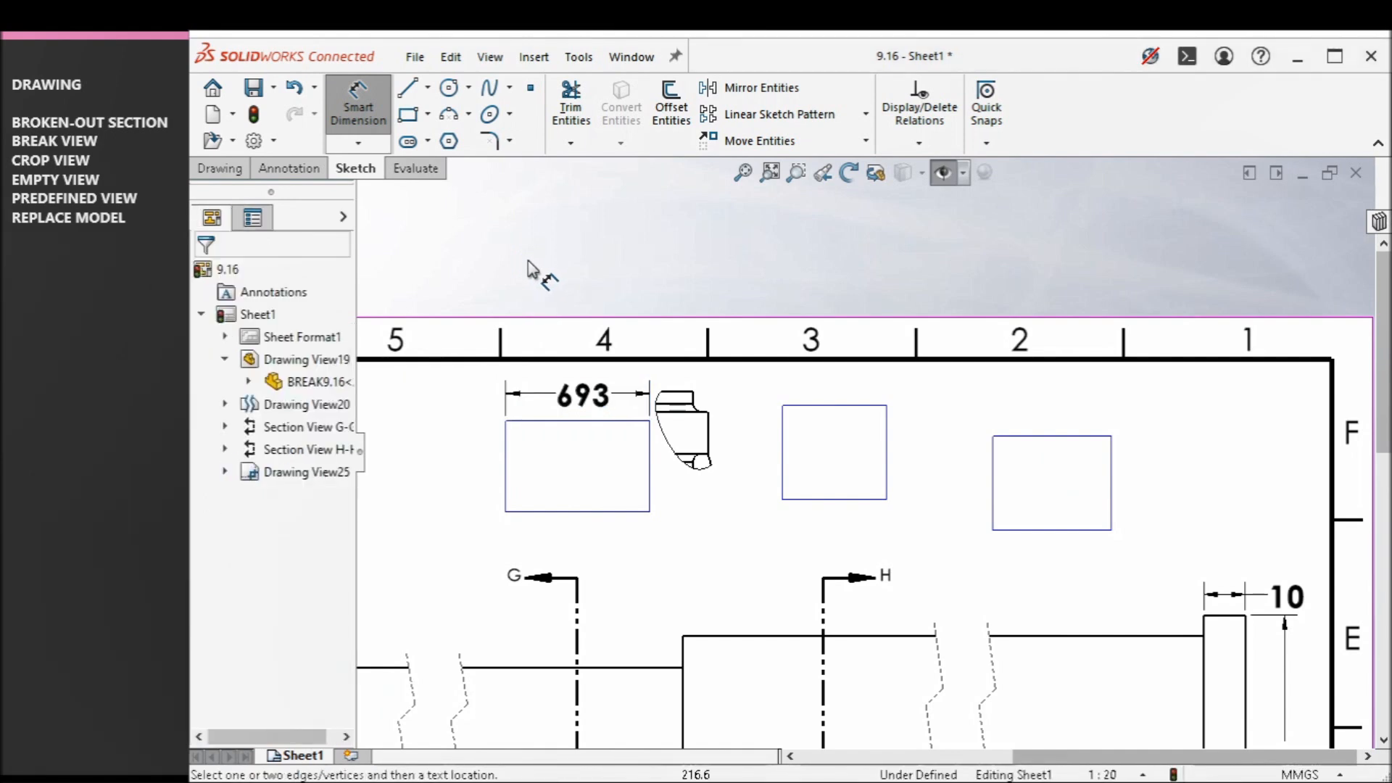
- Set the left rectangle's width to 700 mm and leave dimensioning
{"action": "double_click", "coordinate": [588, 396]}
{"action": "type", "text": "700"}
{"action": "key", "text": "Return"}
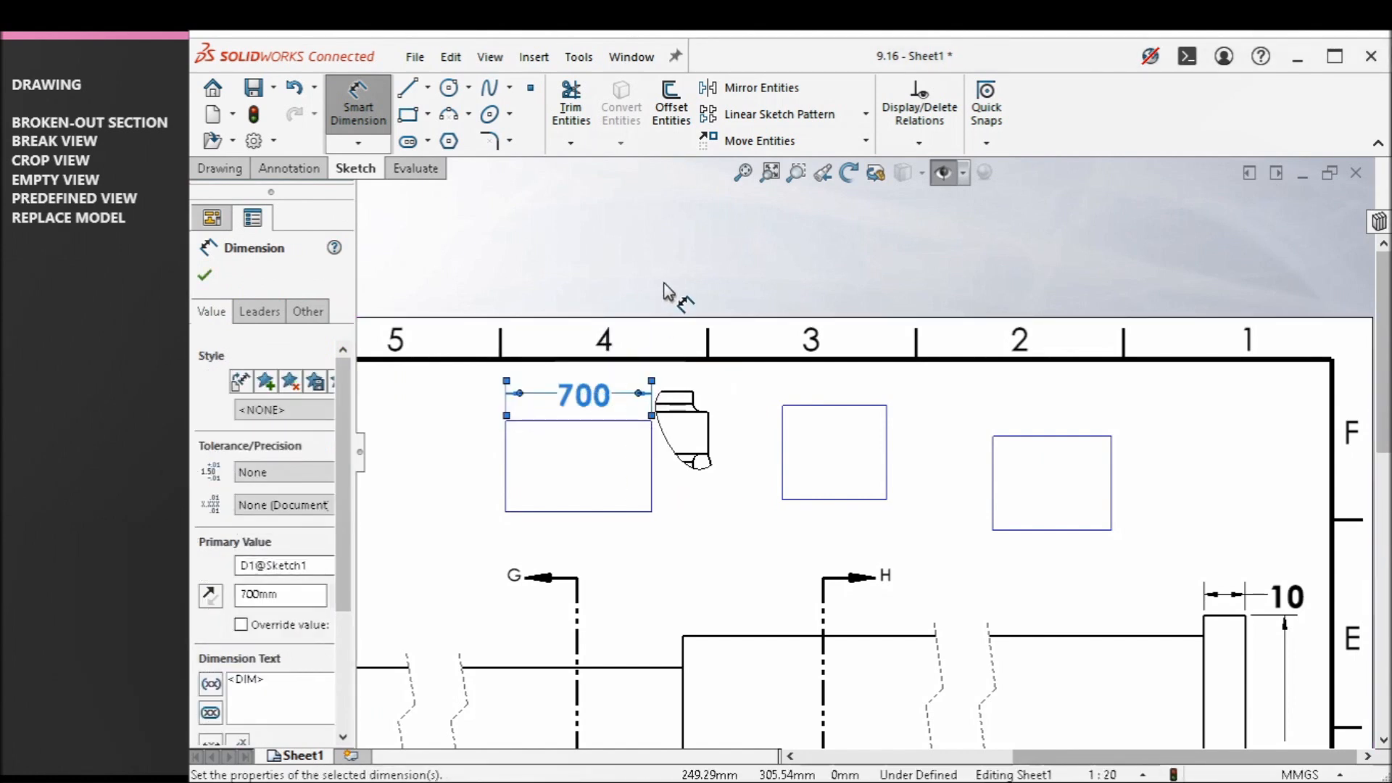
{"action": "left_click", "coordinate": [667, 292]}
{"action": "scroll", "coordinate": [653, 342], "scroll_direction": "up", "scroll_amount": 2}
{"action": "scroll", "coordinate": [544, 435], "scroll_direction": "down", "scroll_amount": 1}
{"action": "right_click", "coordinate": [517, 263]}
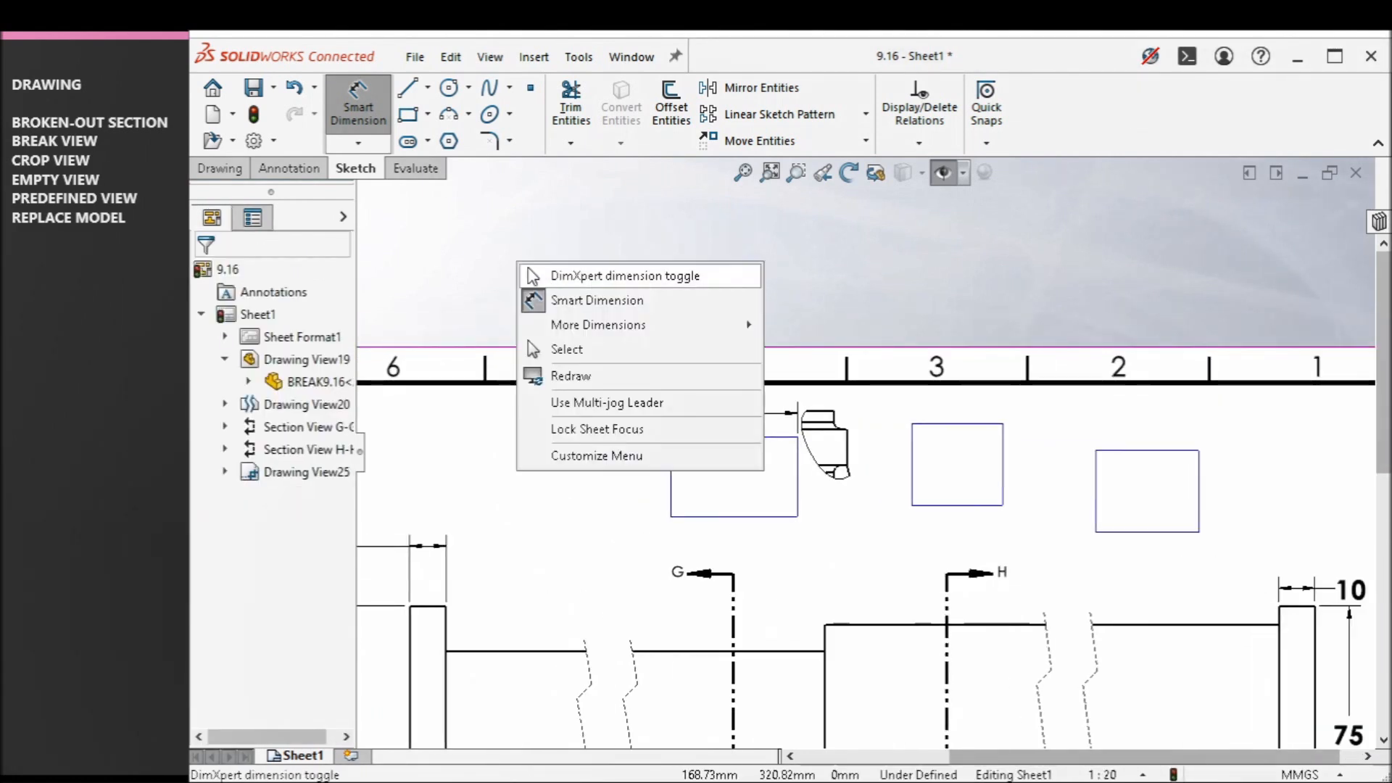
{"action": "left_click", "coordinate": [559, 350]}
- Move the two rectangles right of the cropped view together, farther right and slightly up, using Move Entities
{"action": "scroll", "coordinate": [1140, 497], "scroll_direction": "up", "scroll_amount": 2}
{"action": "scroll", "coordinate": [1076, 500], "scroll_direction": "down", "scroll_amount": 2}
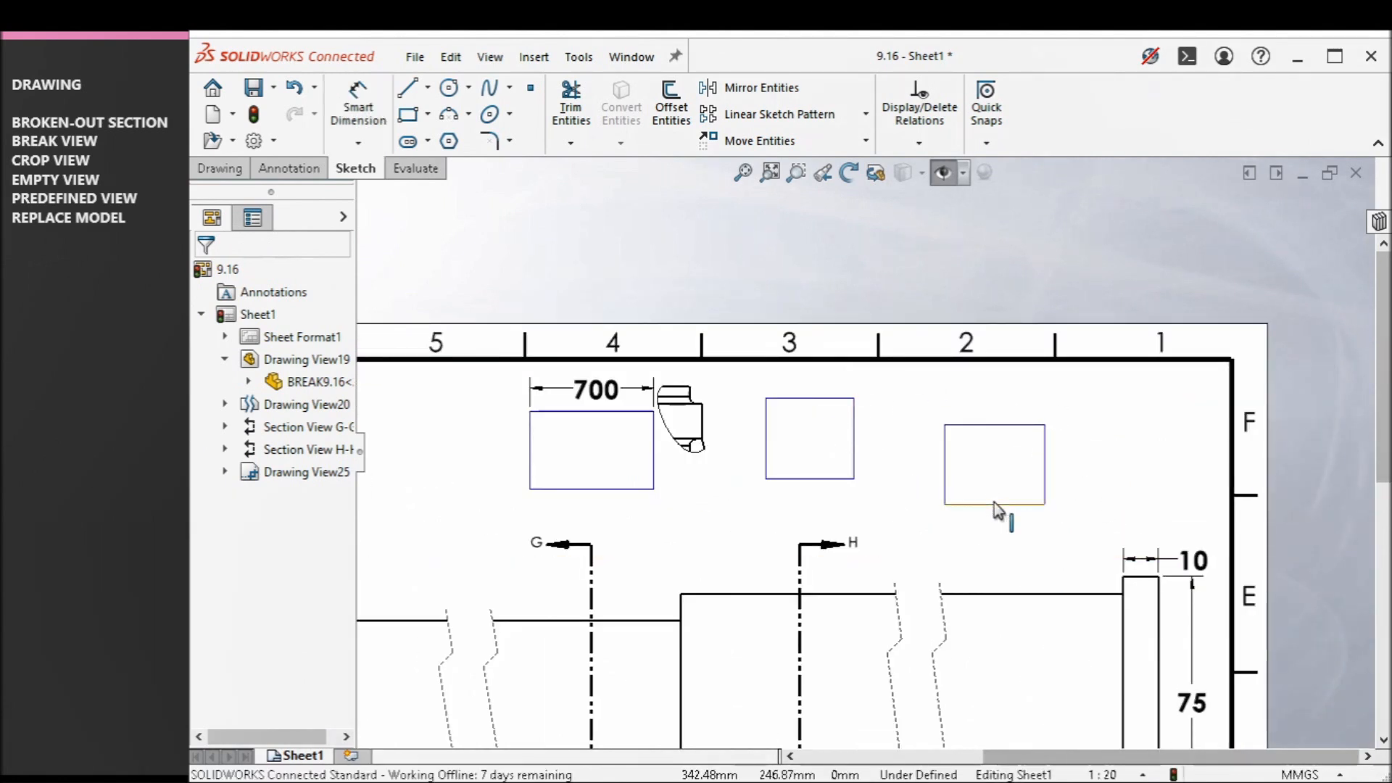
{"action": "left_click_drag", "start_coordinate": [1075, 522], "coordinate": [748, 367]}
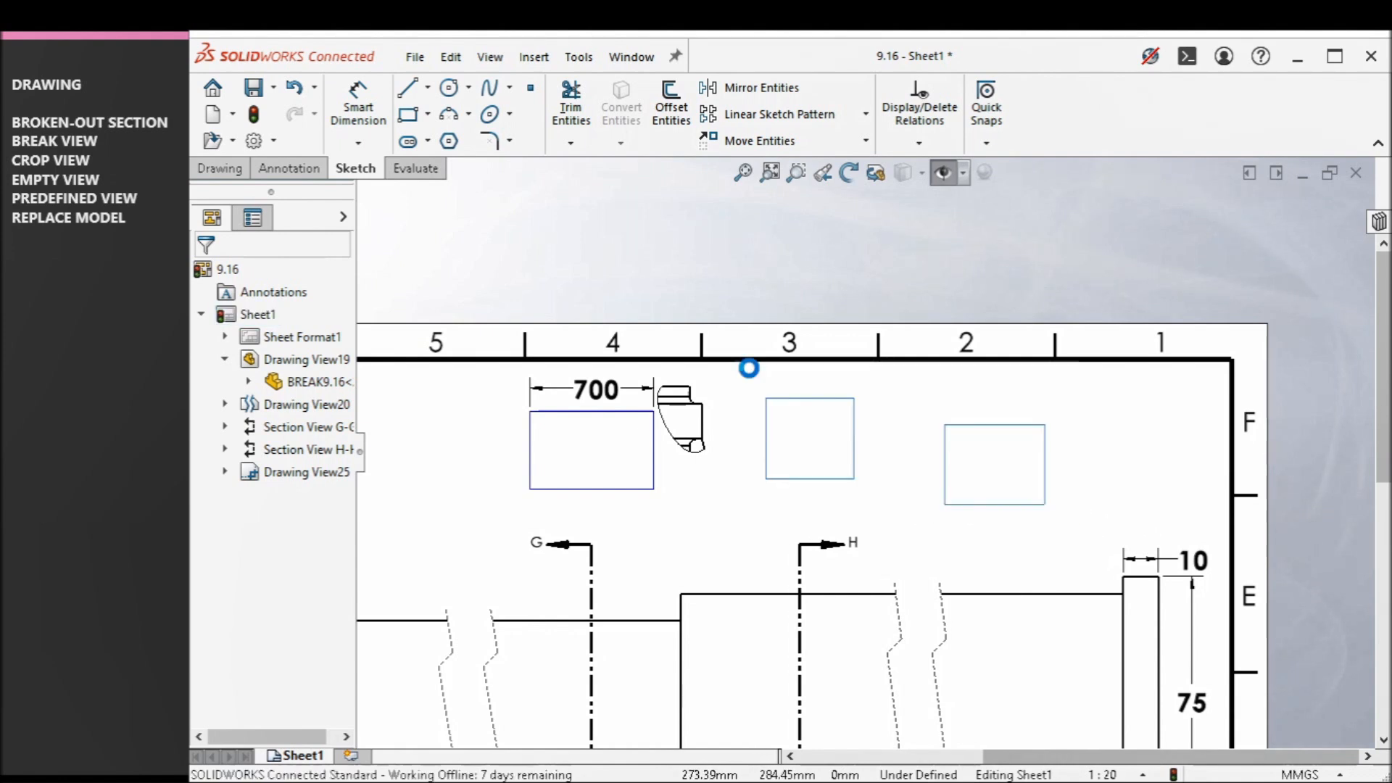
{"action": "left_click", "coordinate": [762, 139]}
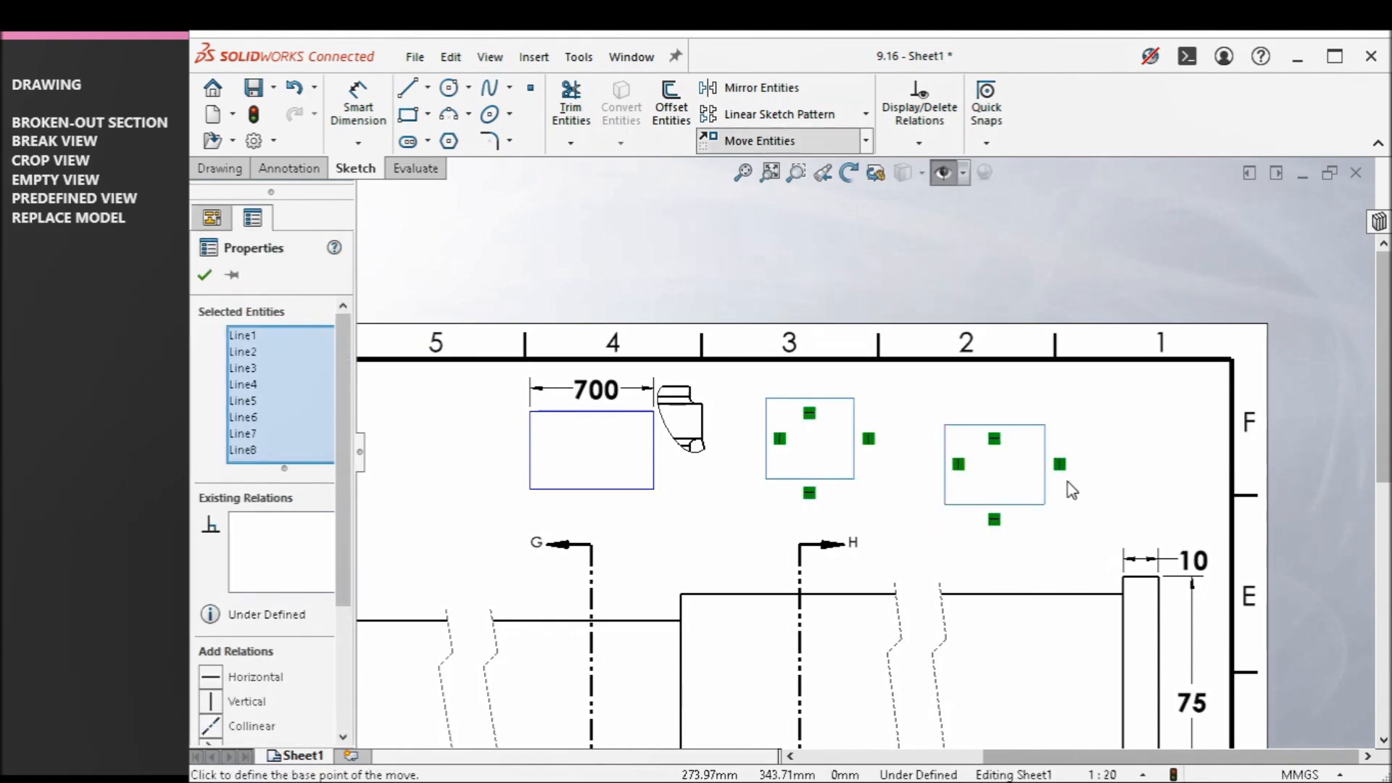
{"action": "left_click", "coordinate": [991, 464]}
{"action": "left_click", "coordinate": [1160, 433]}
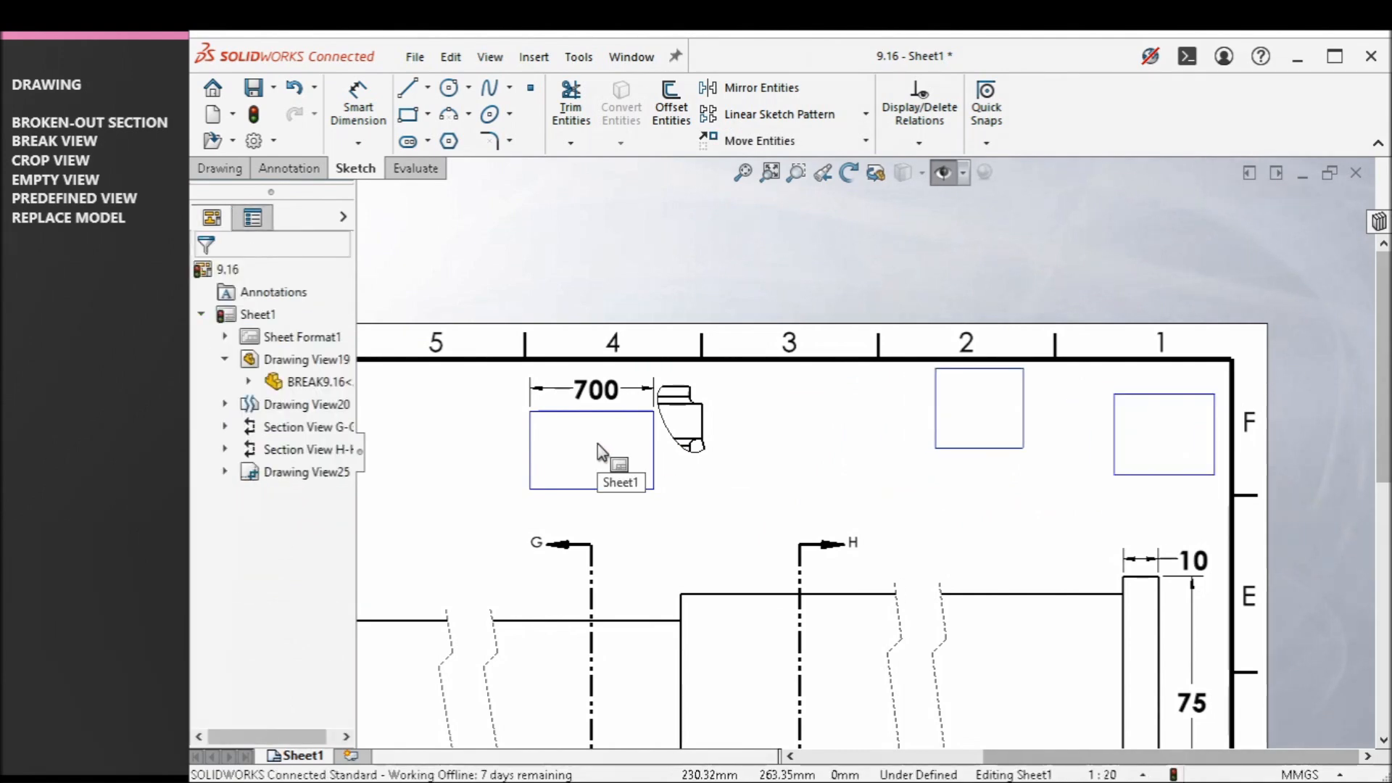
- Delete the two right rectangles, and delete the left rectangle together with its width dimension
{"action": "scroll", "coordinate": [600, 451], "scroll_direction": "up", "scroll_amount": 3}
{"action": "scroll", "coordinate": [504, 444], "scroll_direction": "down", "scroll_amount": 2}
{"action": "scroll", "coordinate": [506, 445], "scroll_direction": "up", "scroll_amount": 2}
{"action": "scroll", "coordinate": [899, 455], "scroll_direction": "down", "scroll_amount": 1}
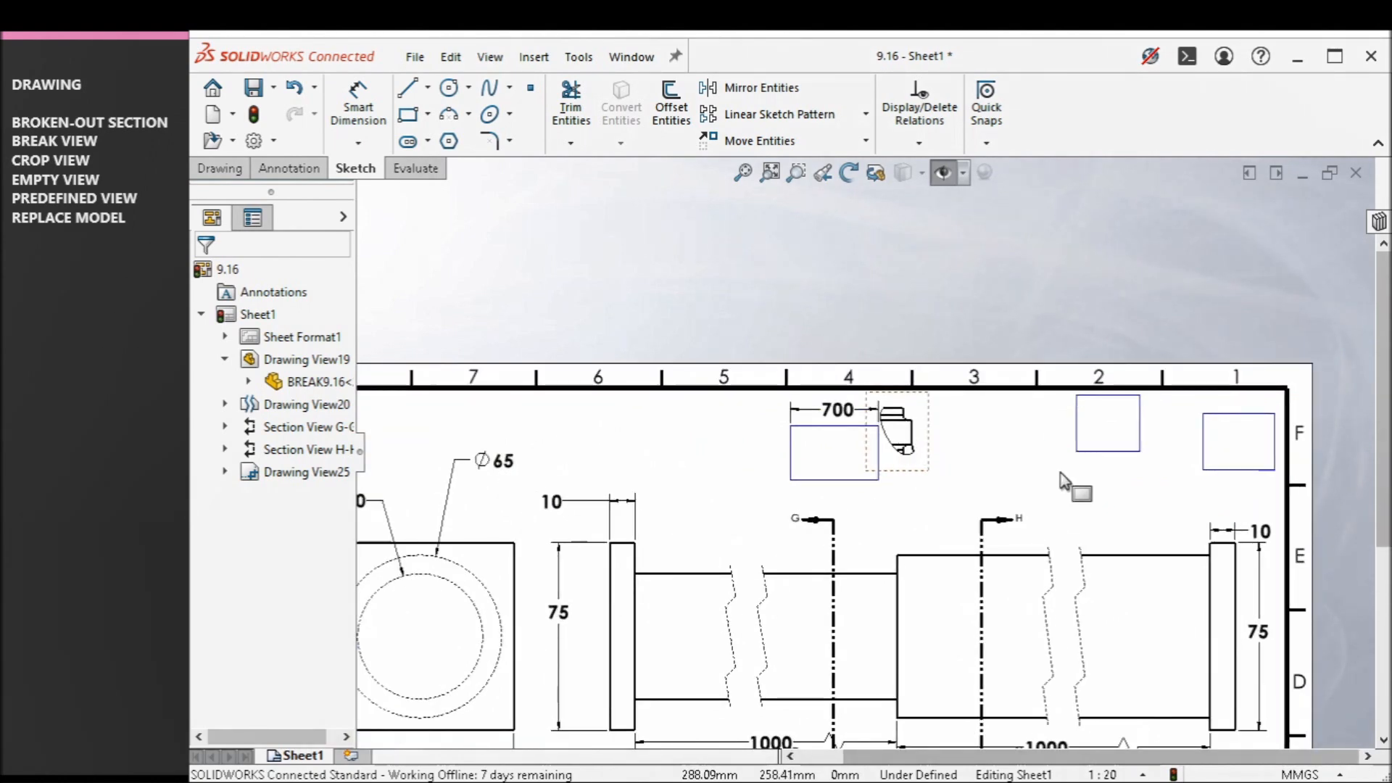
{"action": "scroll", "coordinate": [1312, 485], "scroll_direction": "down", "scroll_amount": 2}
{"action": "left_click_drag", "start_coordinate": [1333, 489], "coordinate": [868, 219]}
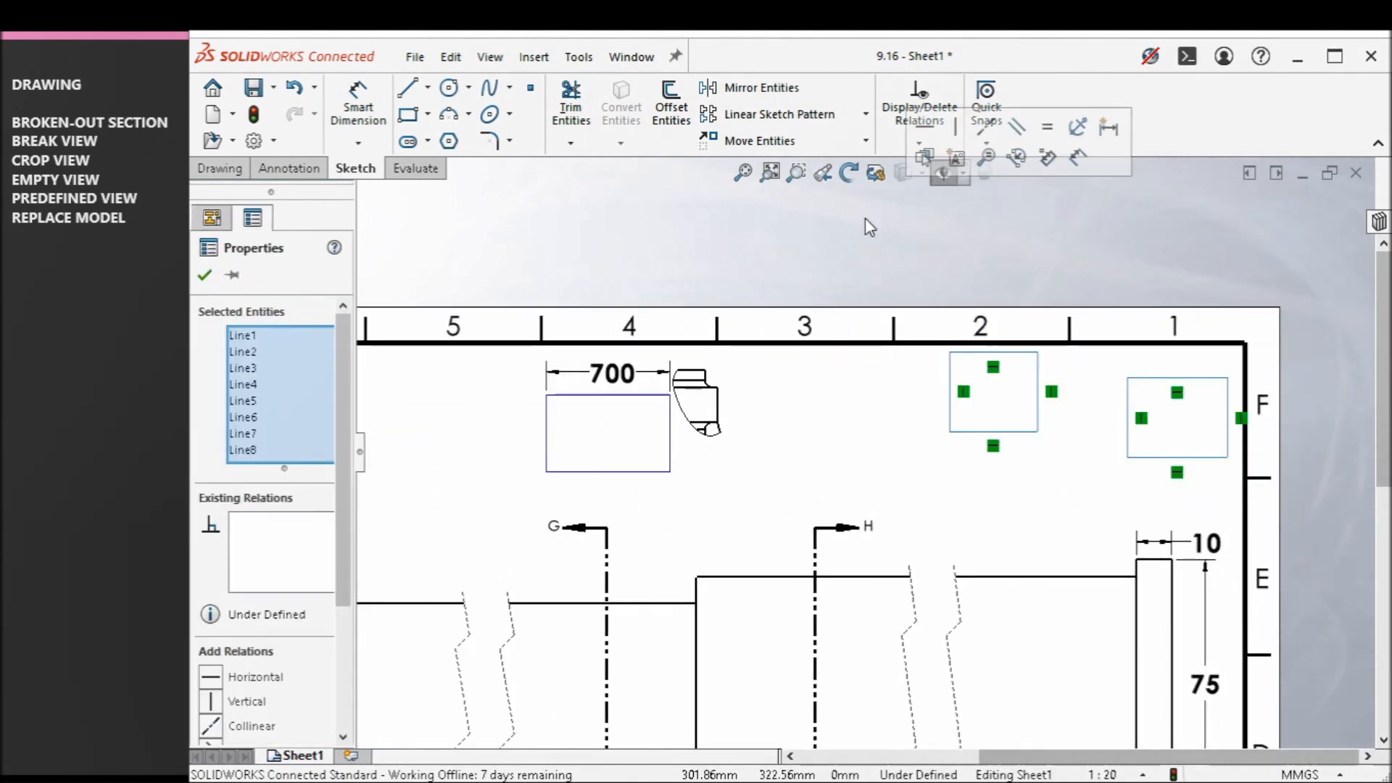
{"action": "left_click", "coordinate": [865, 217]}
{"action": "left_click_drag", "start_coordinate": [694, 489], "coordinate": [522, 351]}
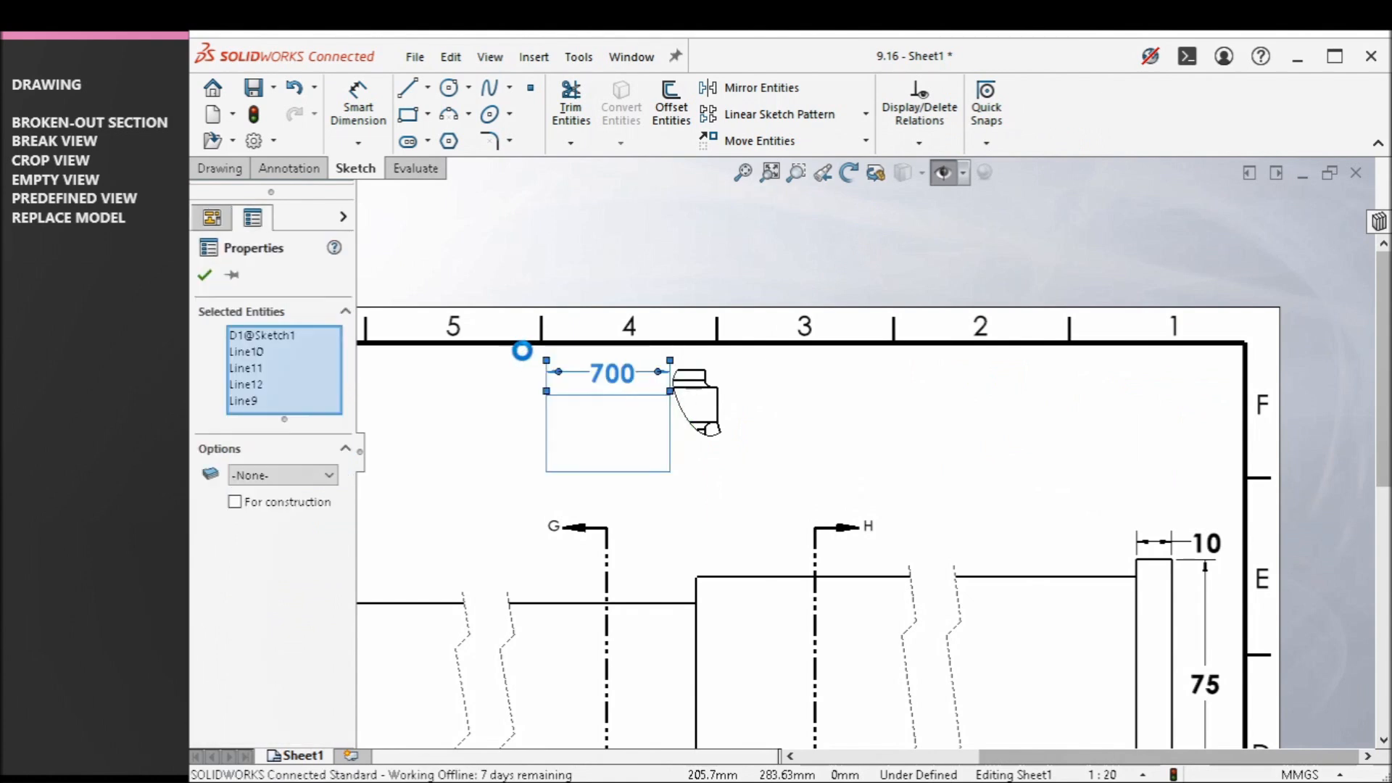
{"action": "key", "text": "Delete"}
- Place an empty view in the free area near the sheet's upper-right corner
{"action": "scroll", "coordinate": [1124, 491], "scroll_direction": "down", "scroll_amount": 1}
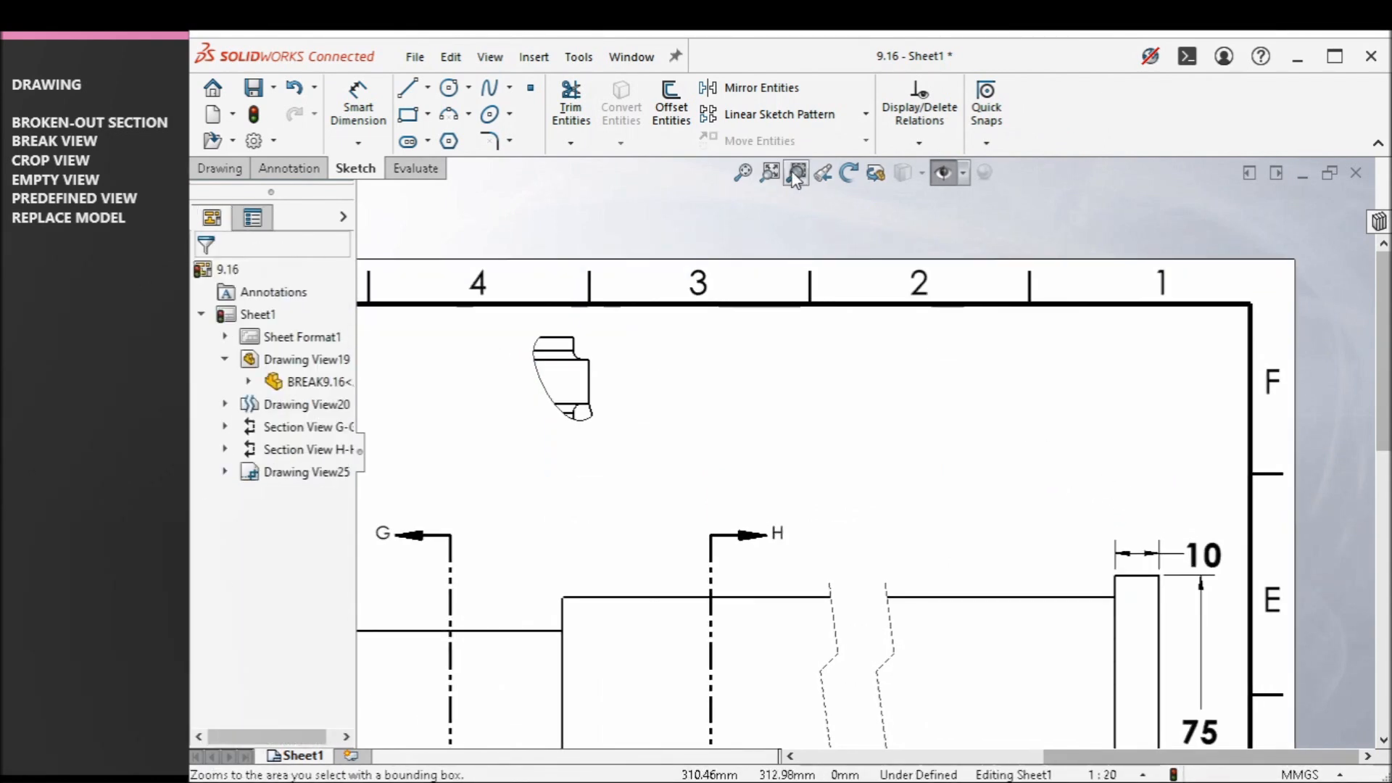
{"action": "left_click", "coordinate": [219, 168]}
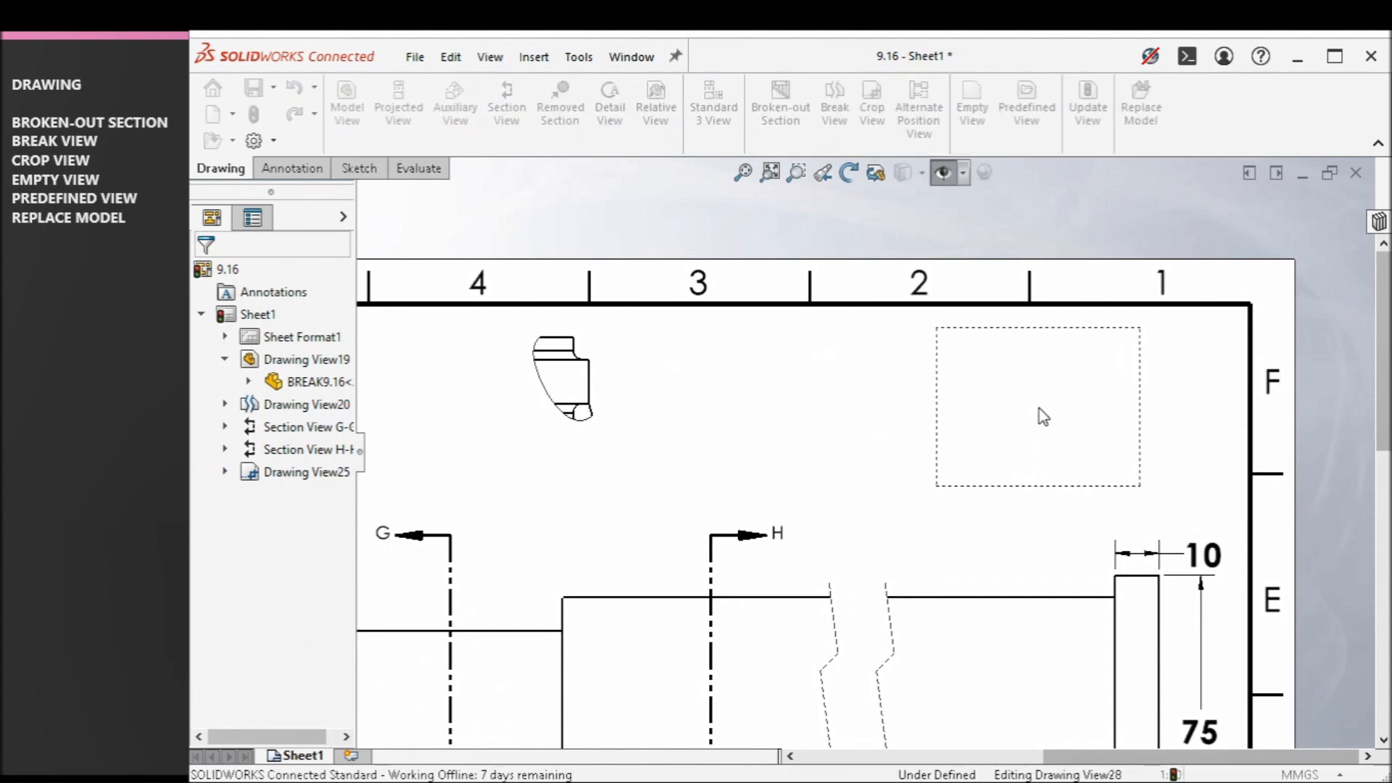
{"action": "left_click", "coordinate": [1042, 416]}
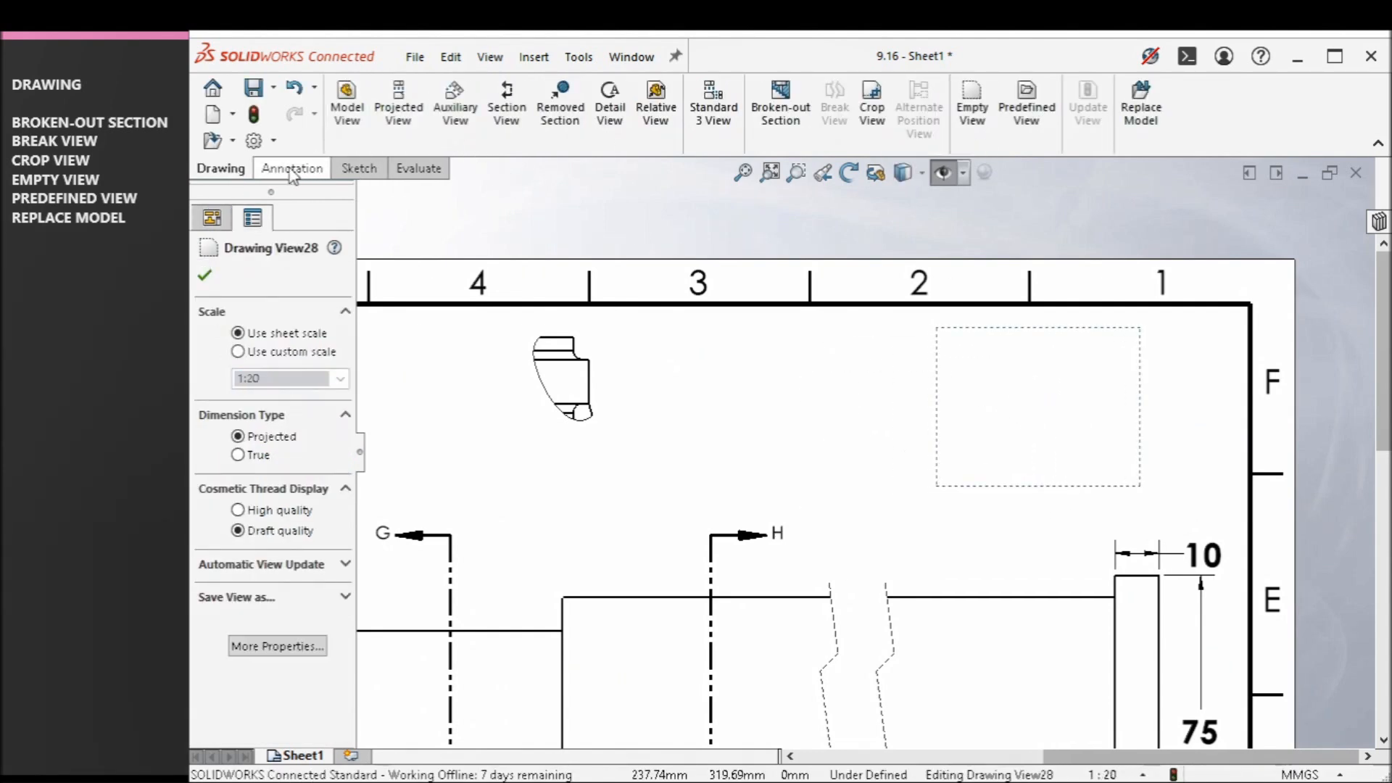
{"action": "left_click", "coordinate": [206, 275]}
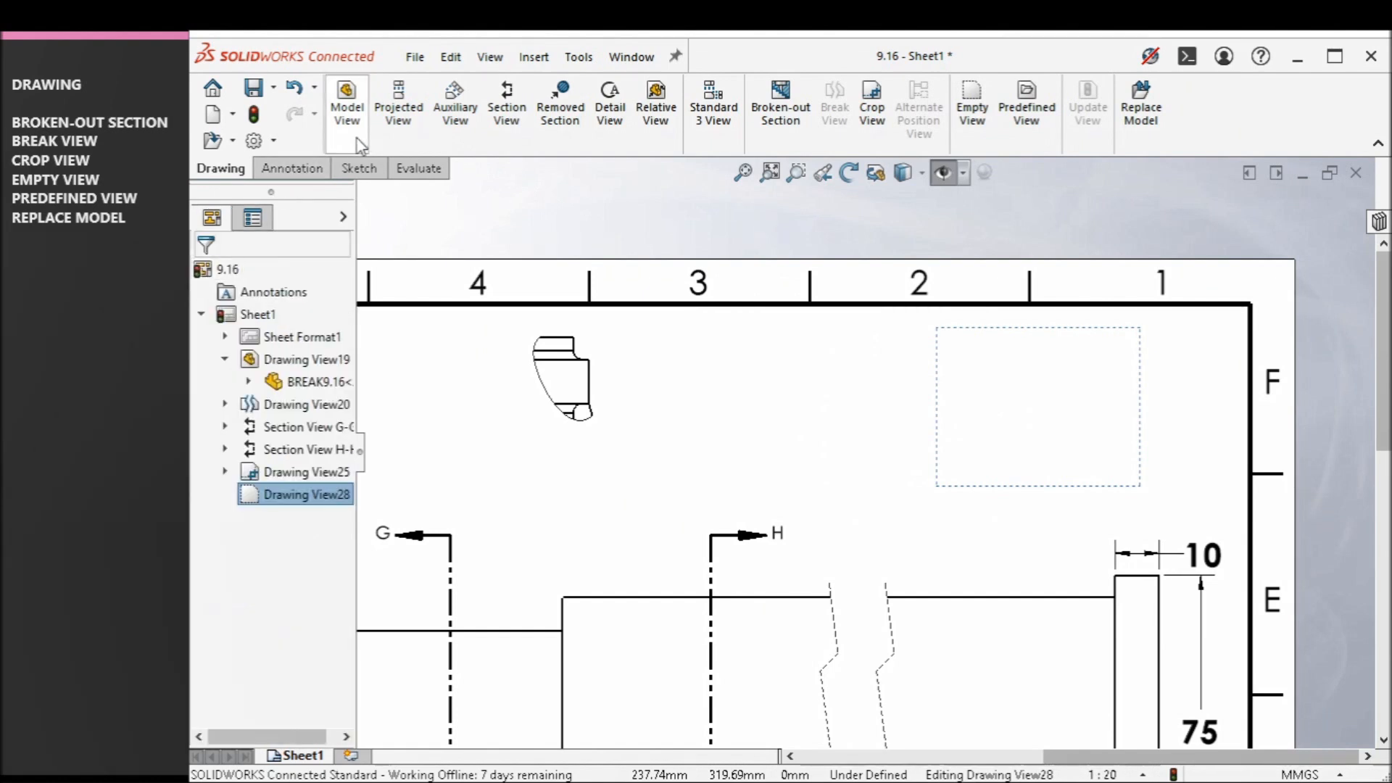
- Sketch three separate corner rectangles in the empty view: an upper one about 269 mm wide, a tall one at right, and a wide one at lower left
{"action": "left_click", "coordinate": [359, 168]}
{"action": "left_click", "coordinate": [963, 359]}
{"action": "left_click", "coordinate": [1023, 417]}
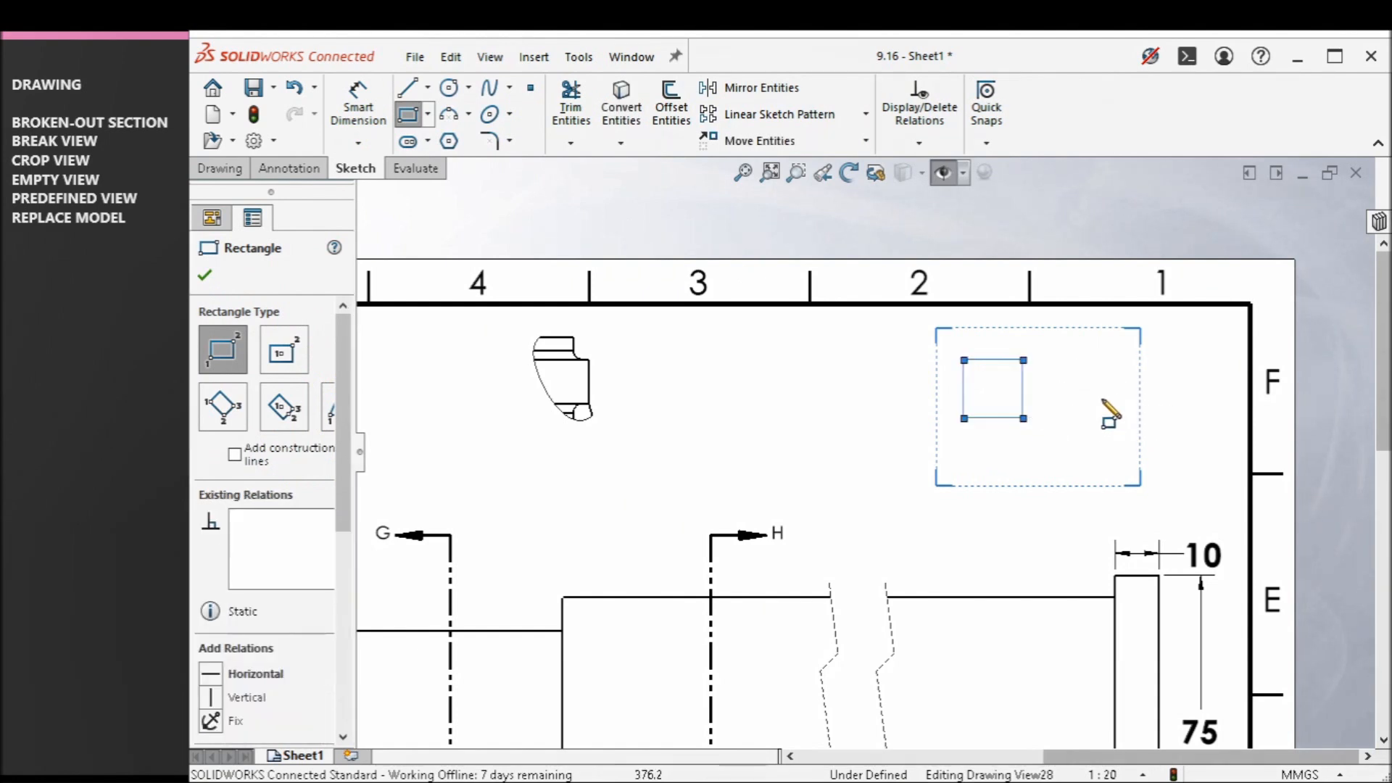
{"action": "left_click", "coordinate": [1089, 390]}
{"action": "left_click", "coordinate": [1133, 472]}
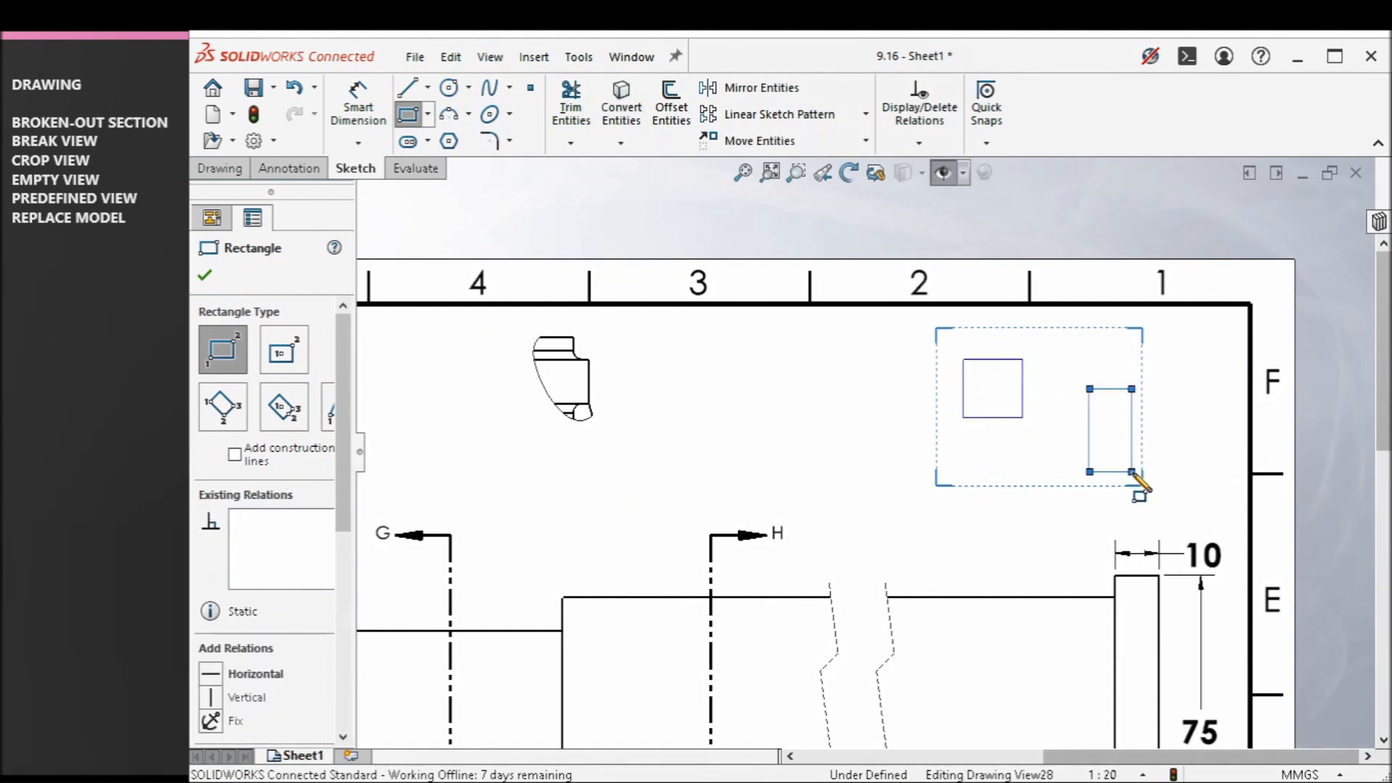
{"action": "left_click", "coordinate": [954, 447]}
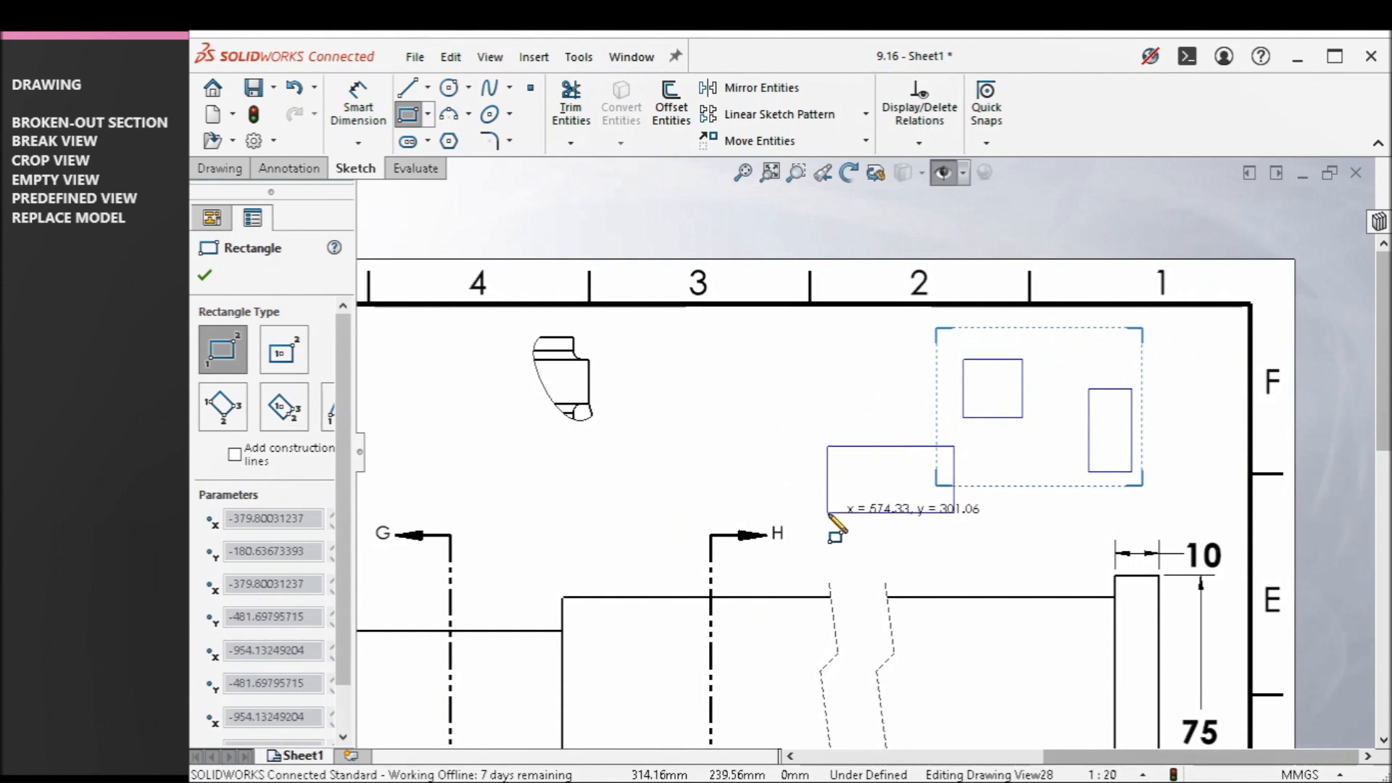
{"action": "left_click", "coordinate": [797, 509]}
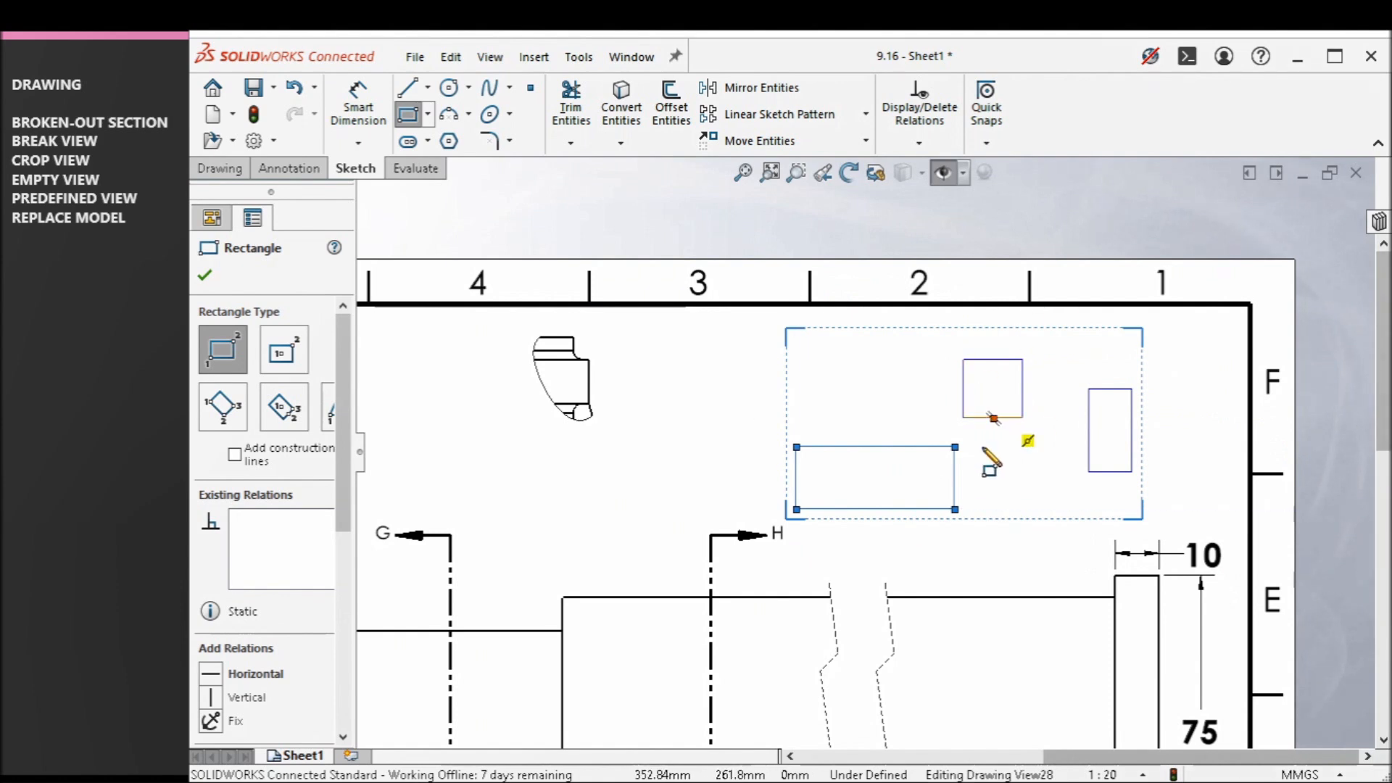
{"action": "key", "text": "Escape"}
{"action": "key", "text": "Escape"}
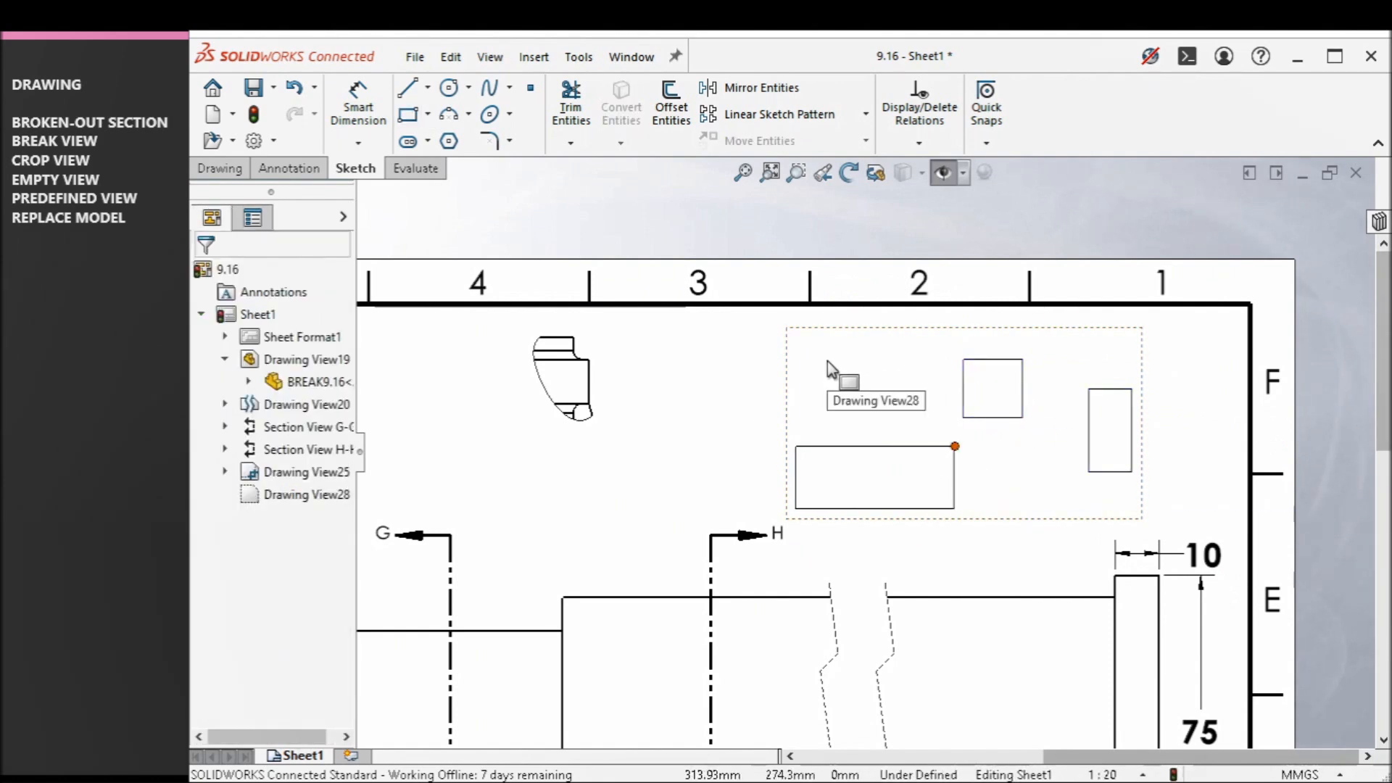
- Dimension the width of the upper rectangle in the empty view and set it to 700 mm
{"action": "left_click", "coordinate": [358, 102]}
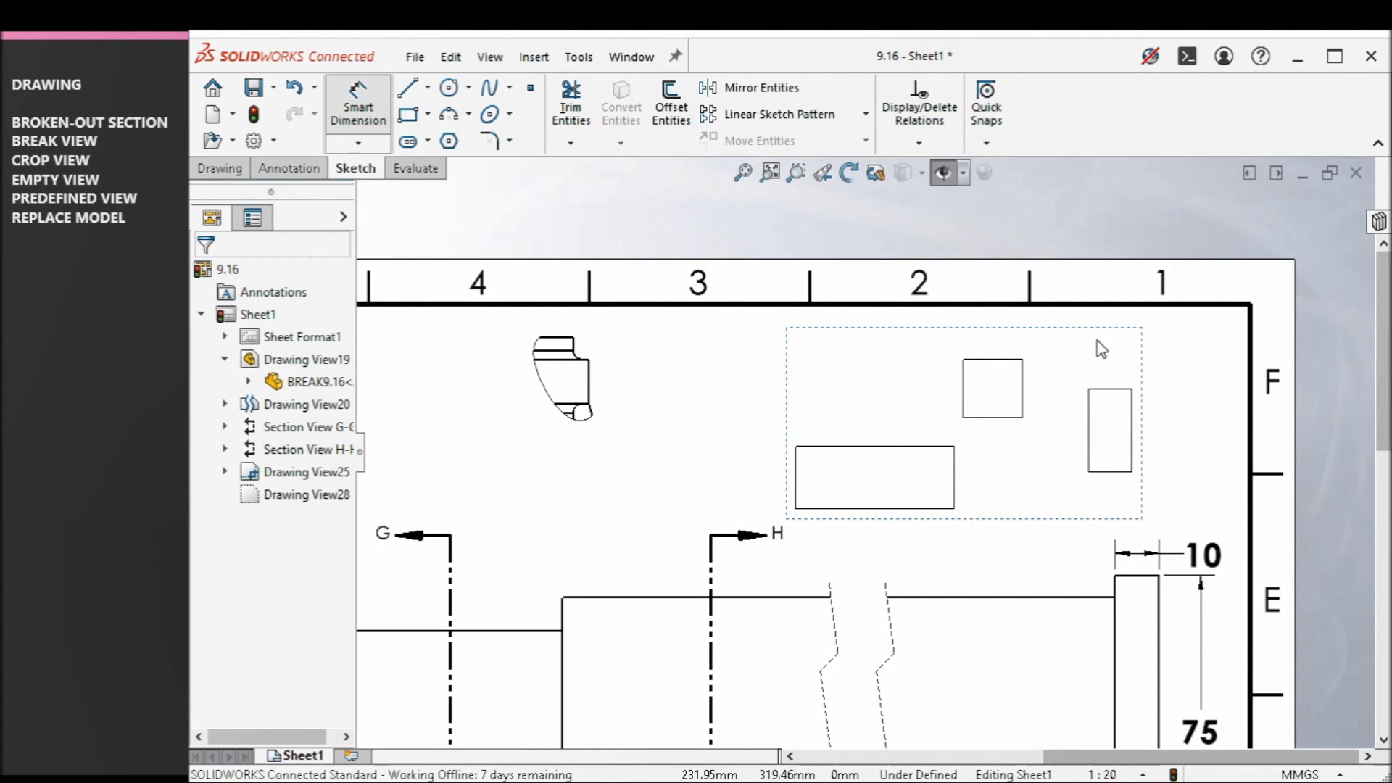
{"action": "left_click", "coordinate": [997, 359]}
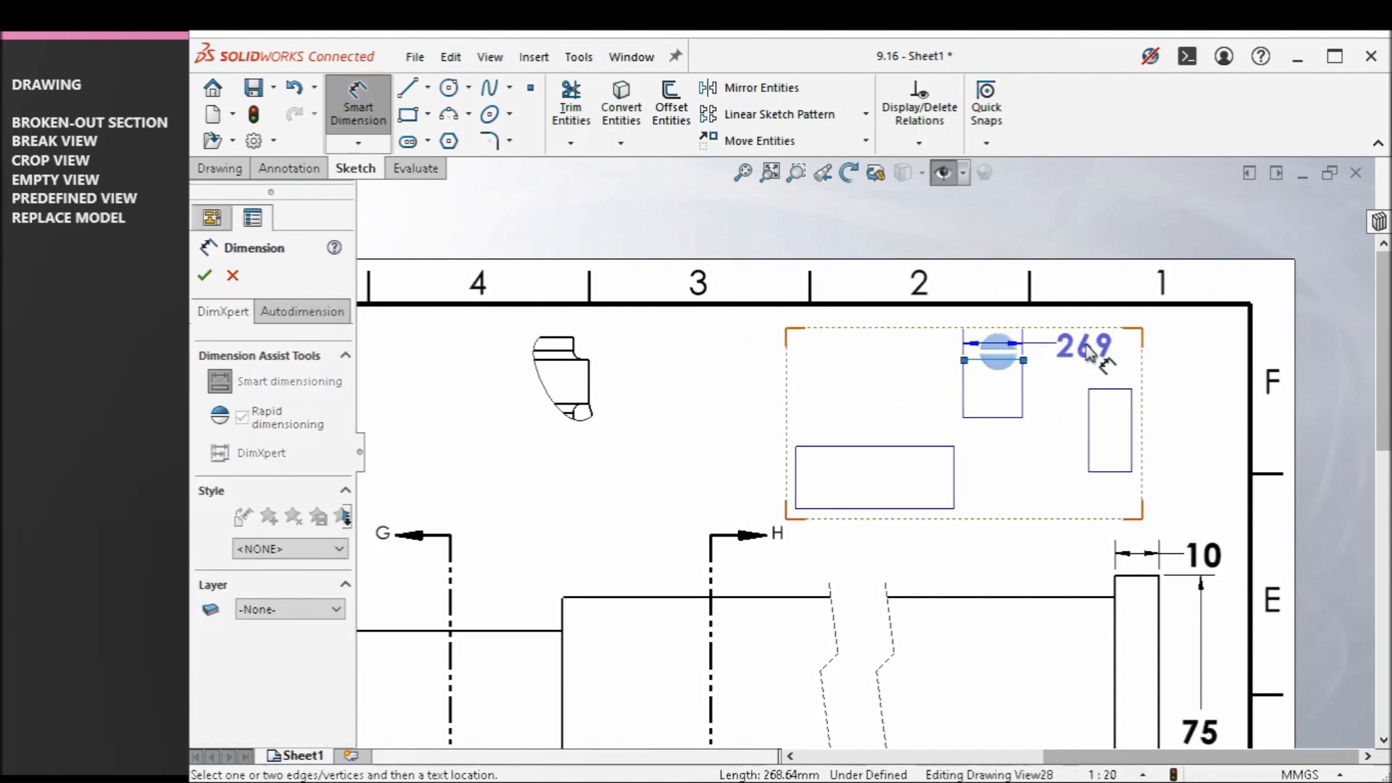
{"action": "left_click", "coordinate": [1088, 351]}
{"action": "type", "text": "700"}
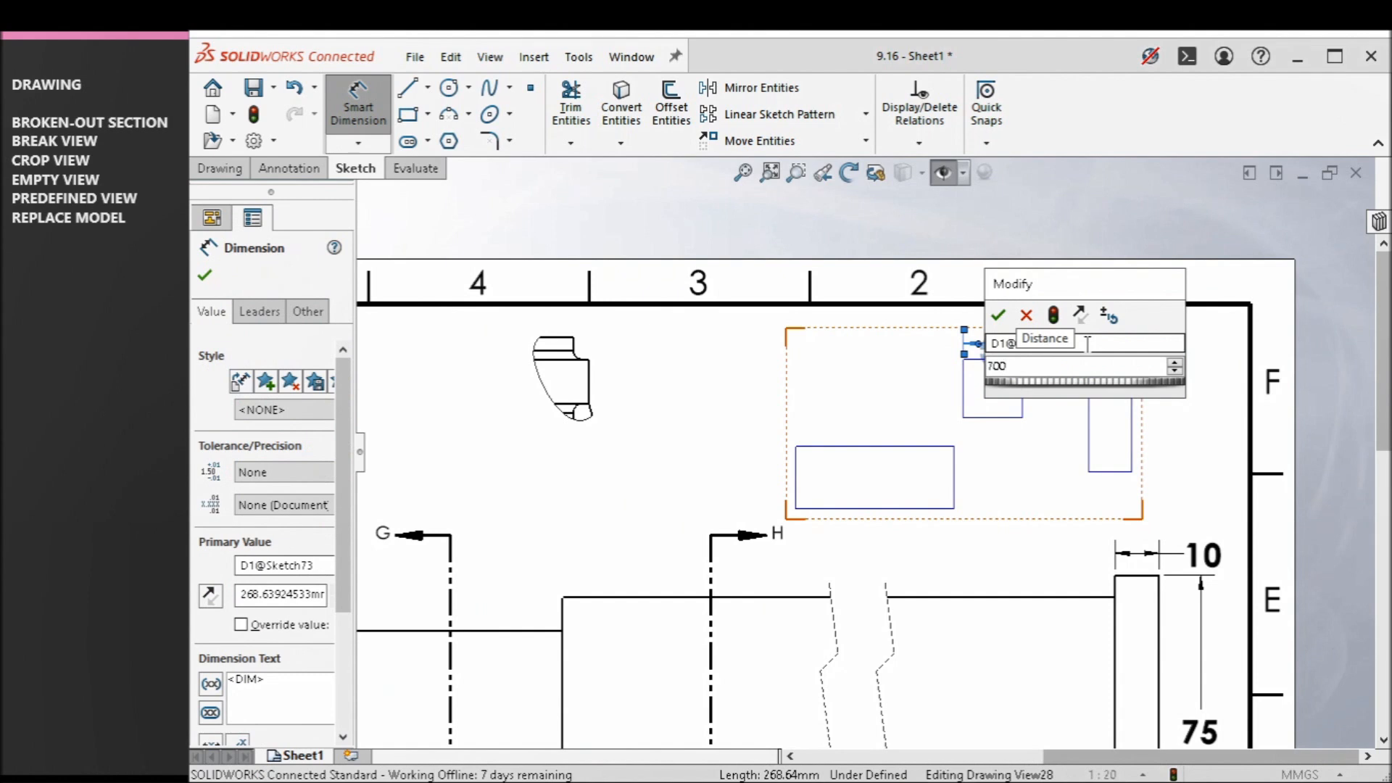
{"action": "key", "text": "Return"}
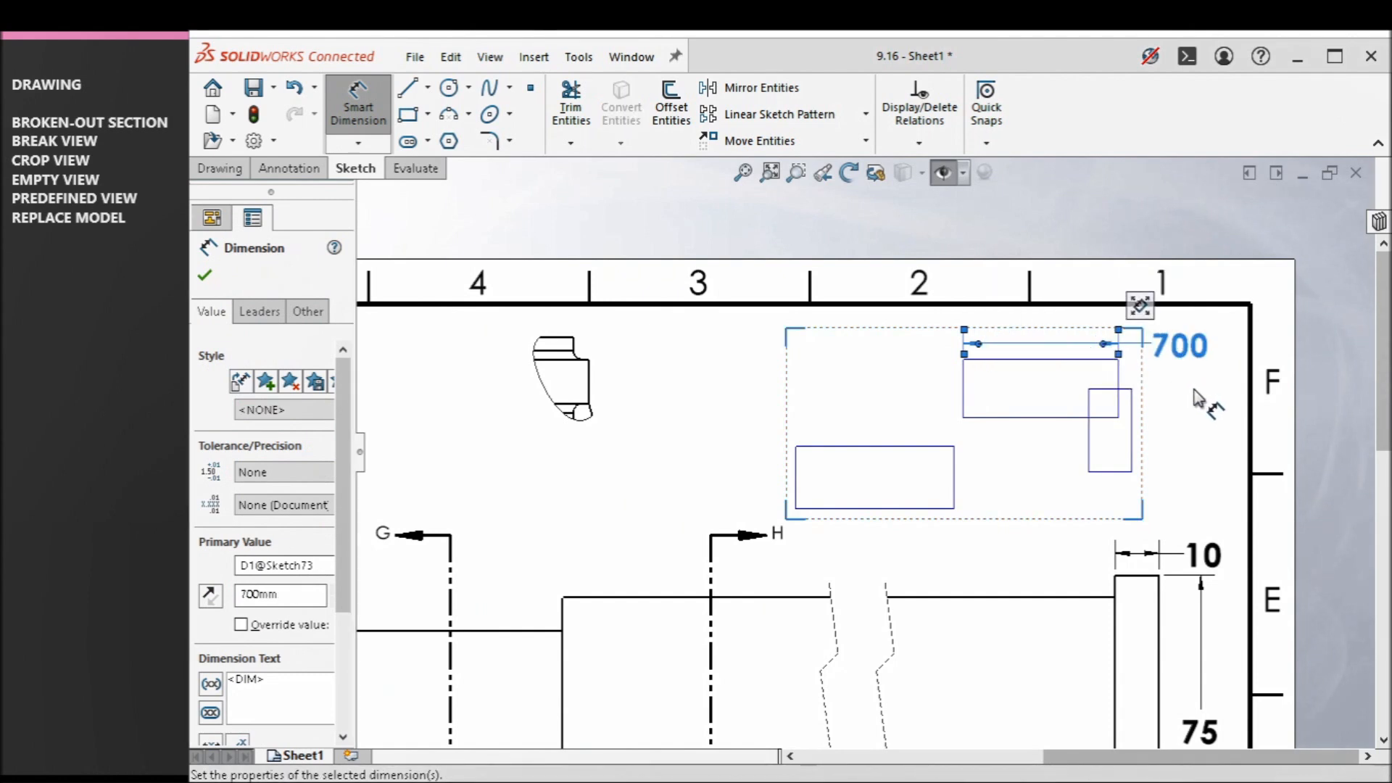
{"action": "key", "text": "Escape"}
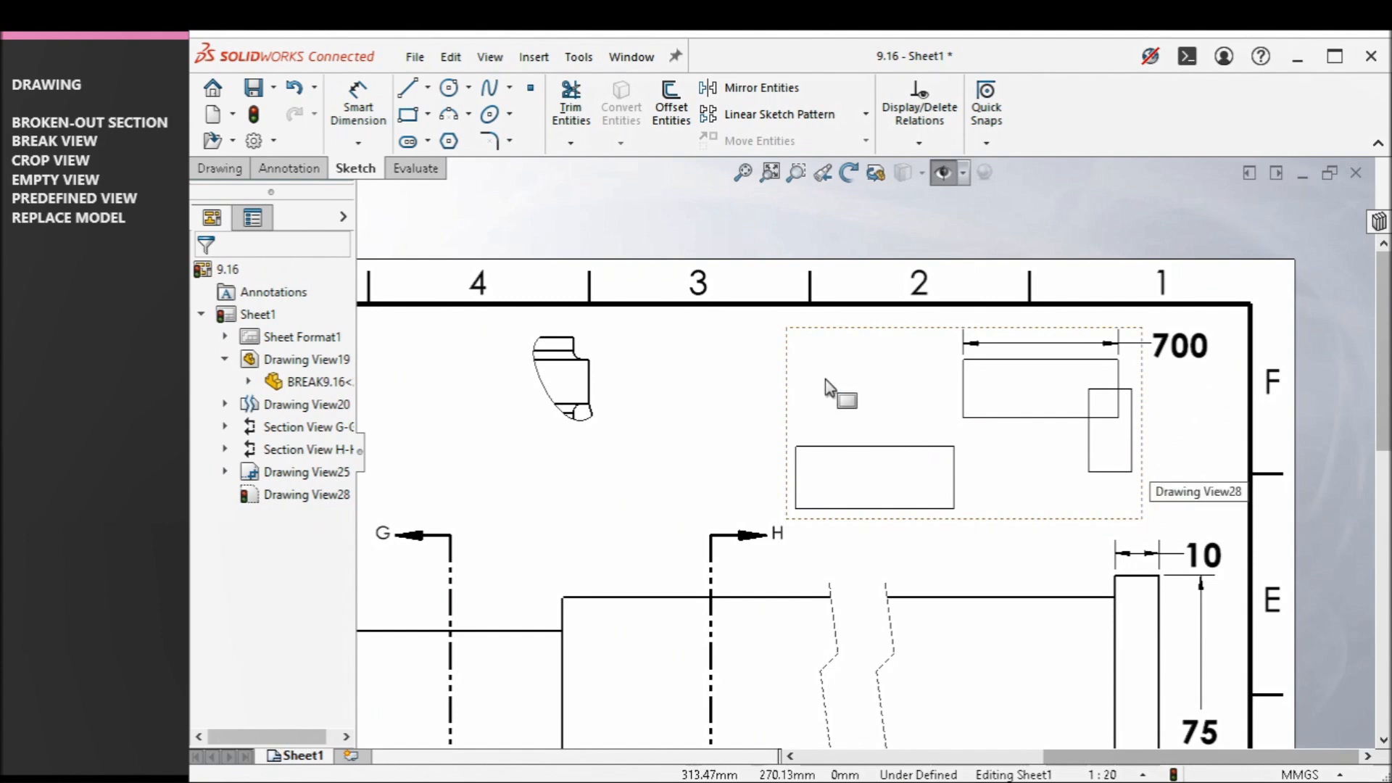
- Give the empty view a custom scale of 1:25 and move the view slightly right and down
{"action": "double_click", "coordinate": [886, 388]}
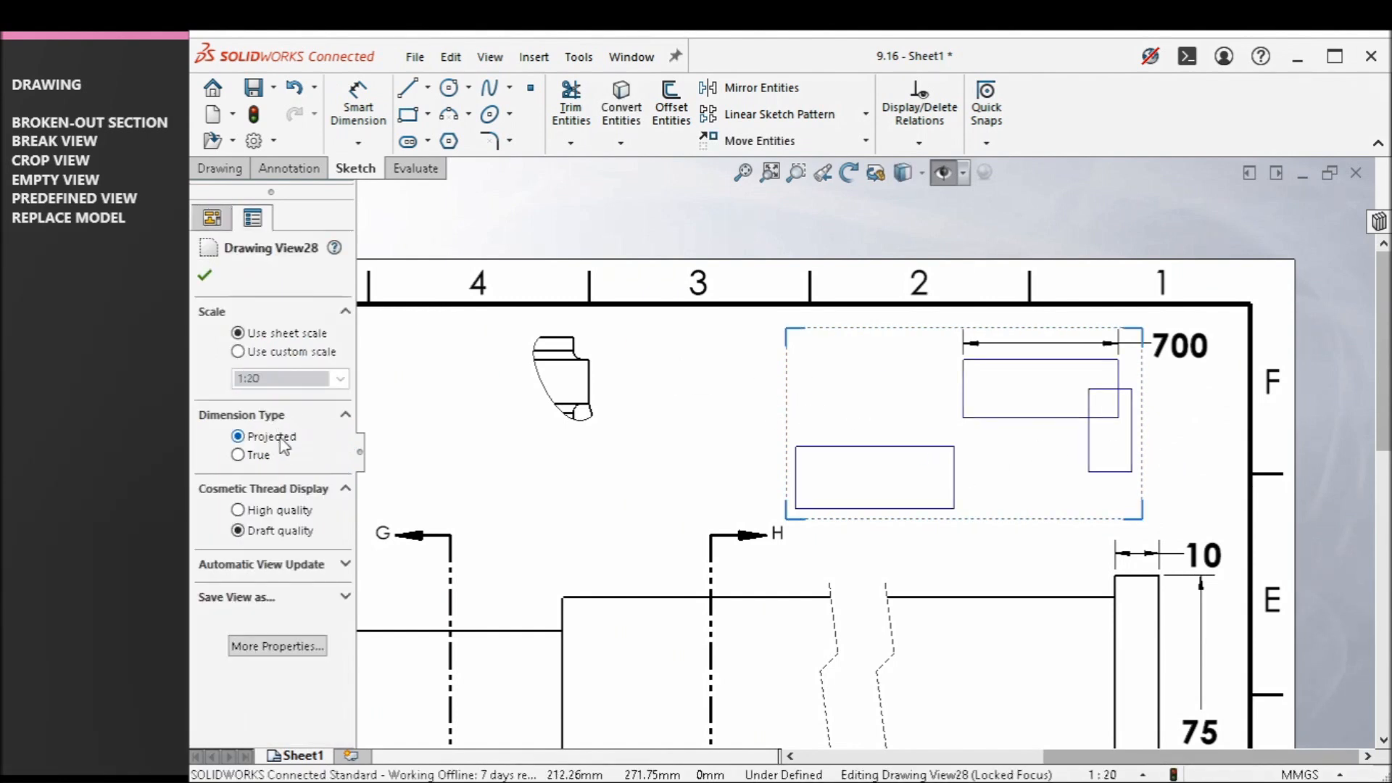
{"action": "left_click", "coordinate": [239, 352]}
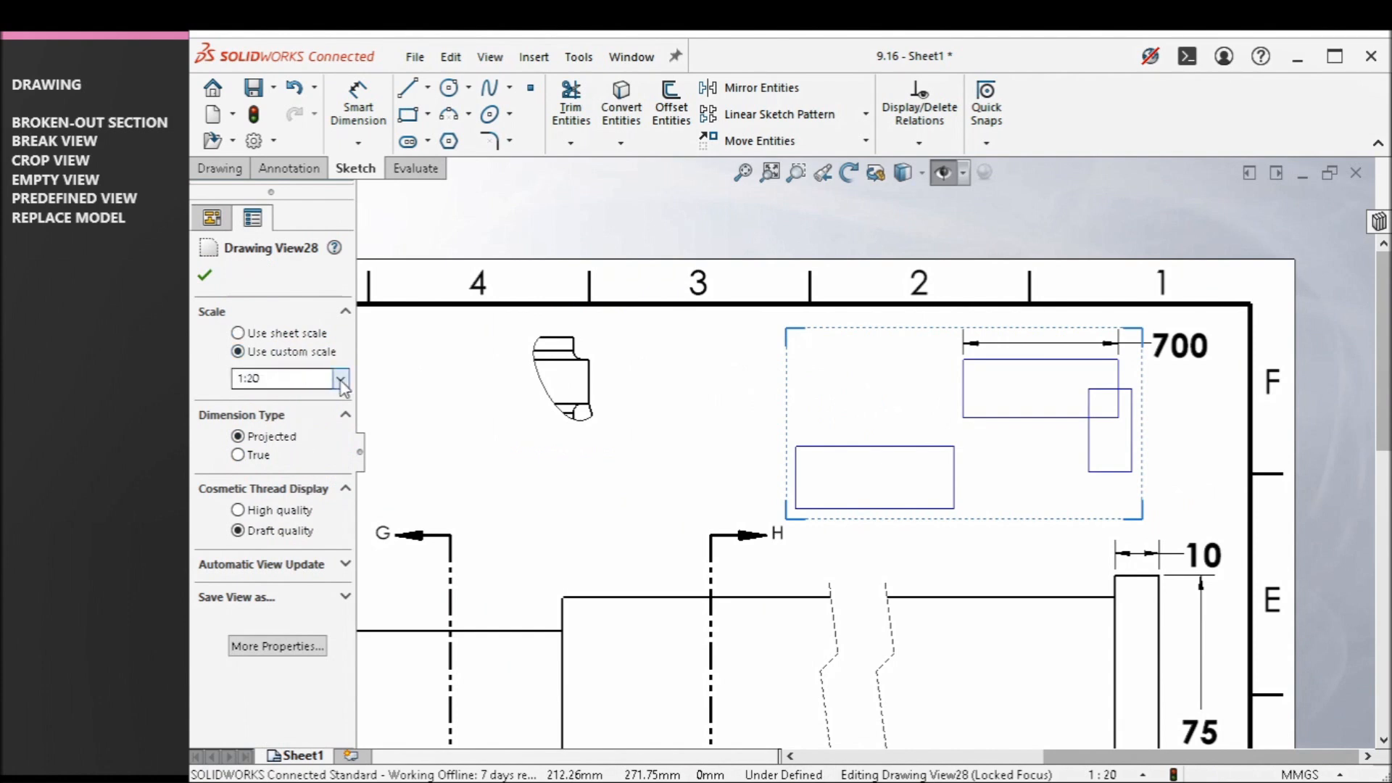
{"action": "double_click", "coordinate": [320, 376]}
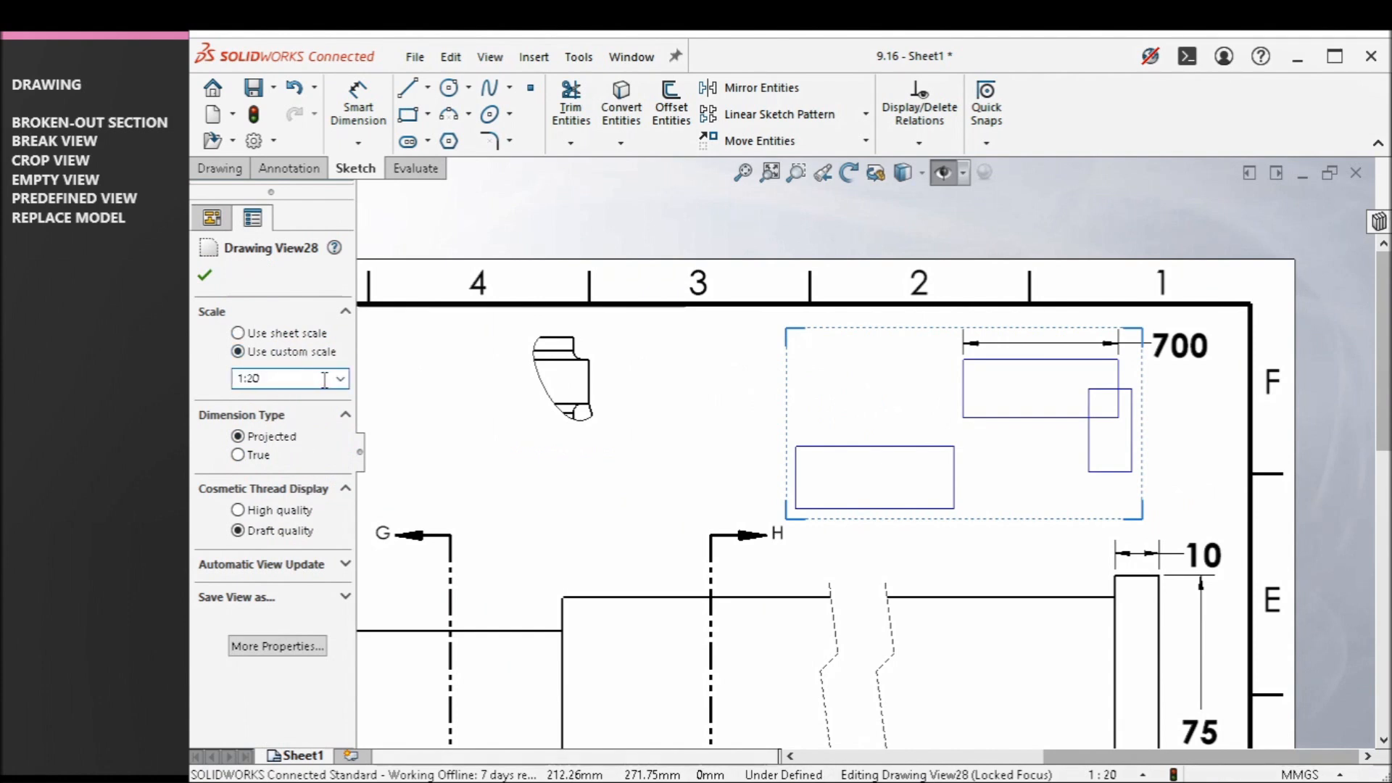
{"action": "type", "text": "1:25"}
{"action": "key", "text": "Return"}
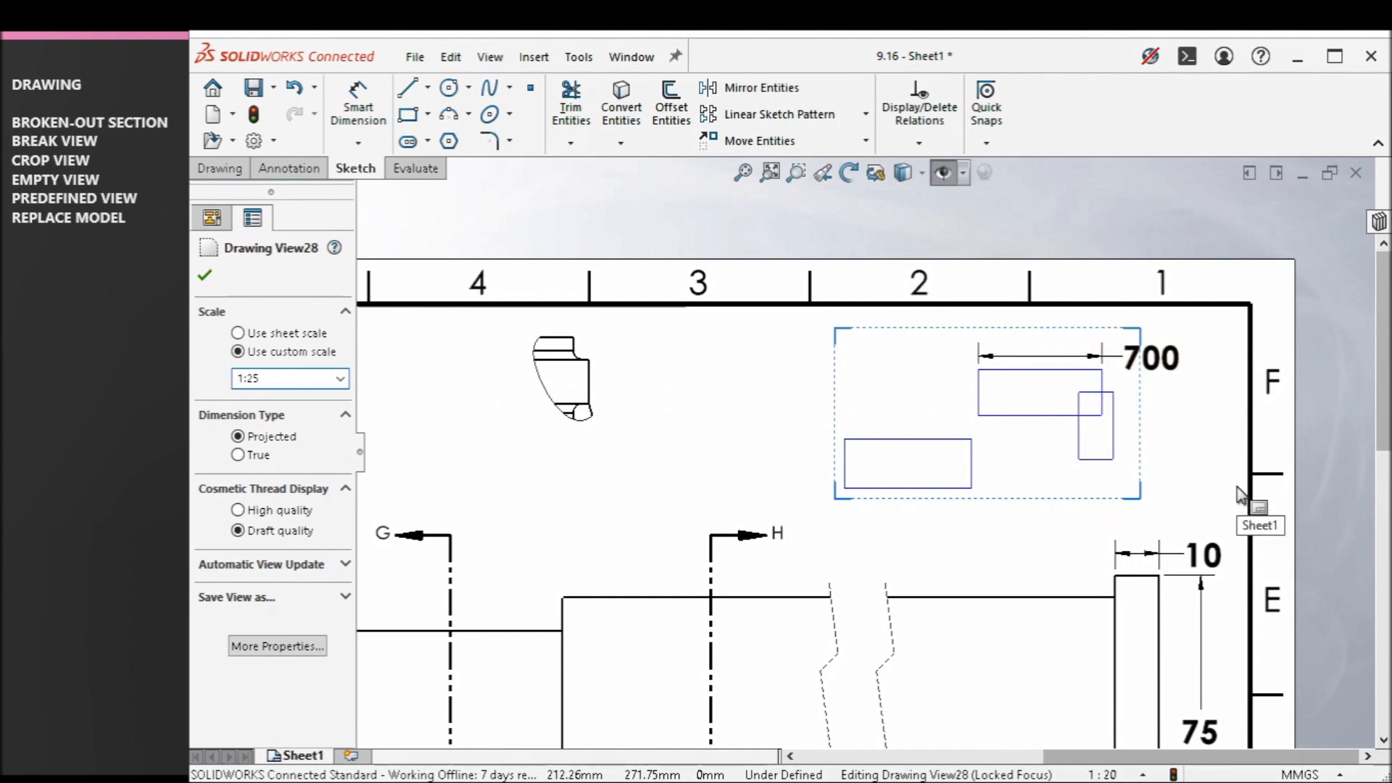
{"action": "key", "text": "Escape"}
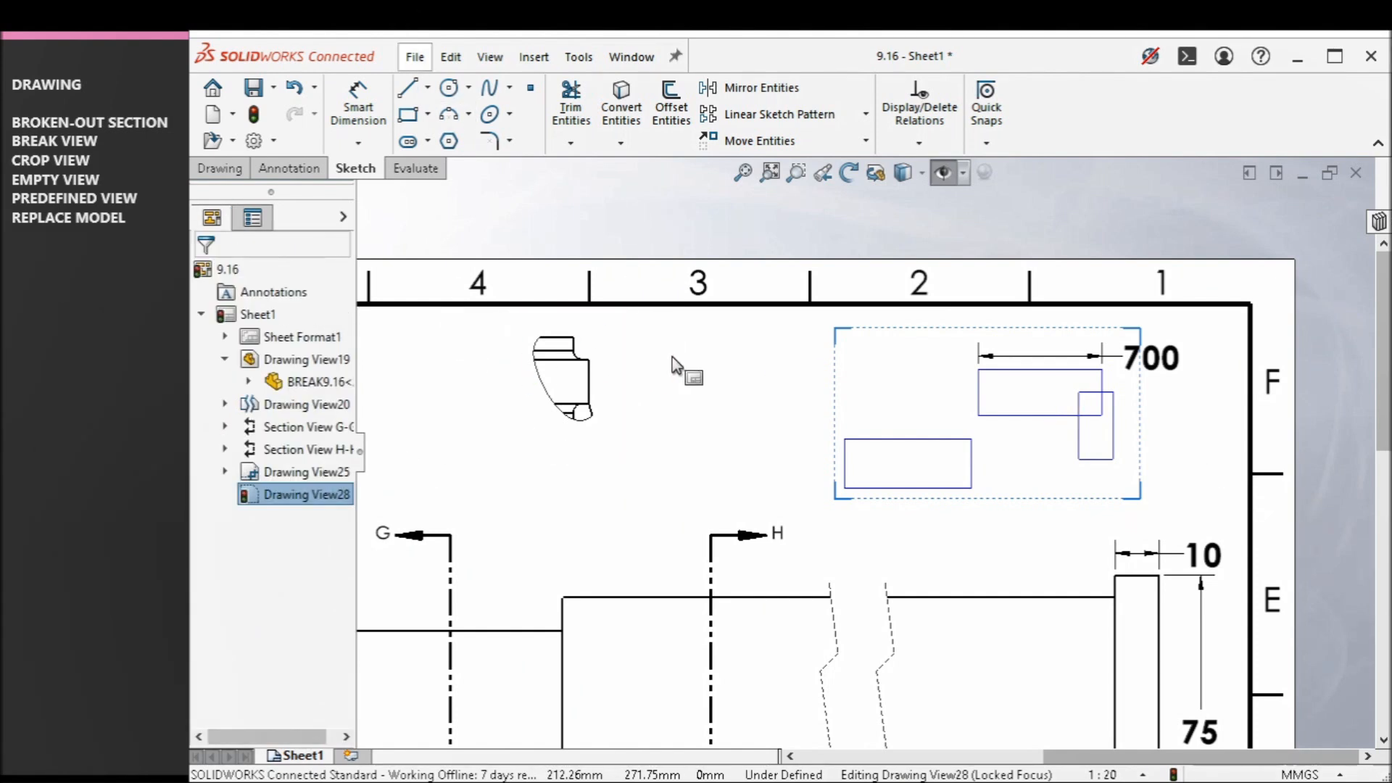
{"action": "mouse_move", "coordinate": [873, 350]}
{"action": "left_mouse_down"}
{"action": "mouse_move", "coordinate": [806, 334]}
{"action": "mouse_move", "coordinate": [771, 444]}
{"action": "mouse_move", "coordinate": [678, 323]}
{"action": "mouse_move", "coordinate": [660, 232]}
{"action": "mouse_move", "coordinate": [950, 392]}
{"action": "mouse_move", "coordinate": [870, 307]}
{"action": "mouse_move", "coordinate": [955, 261]}
{"action": "mouse_move", "coordinate": [885, 366]}
{"action": "left_mouse_up"}
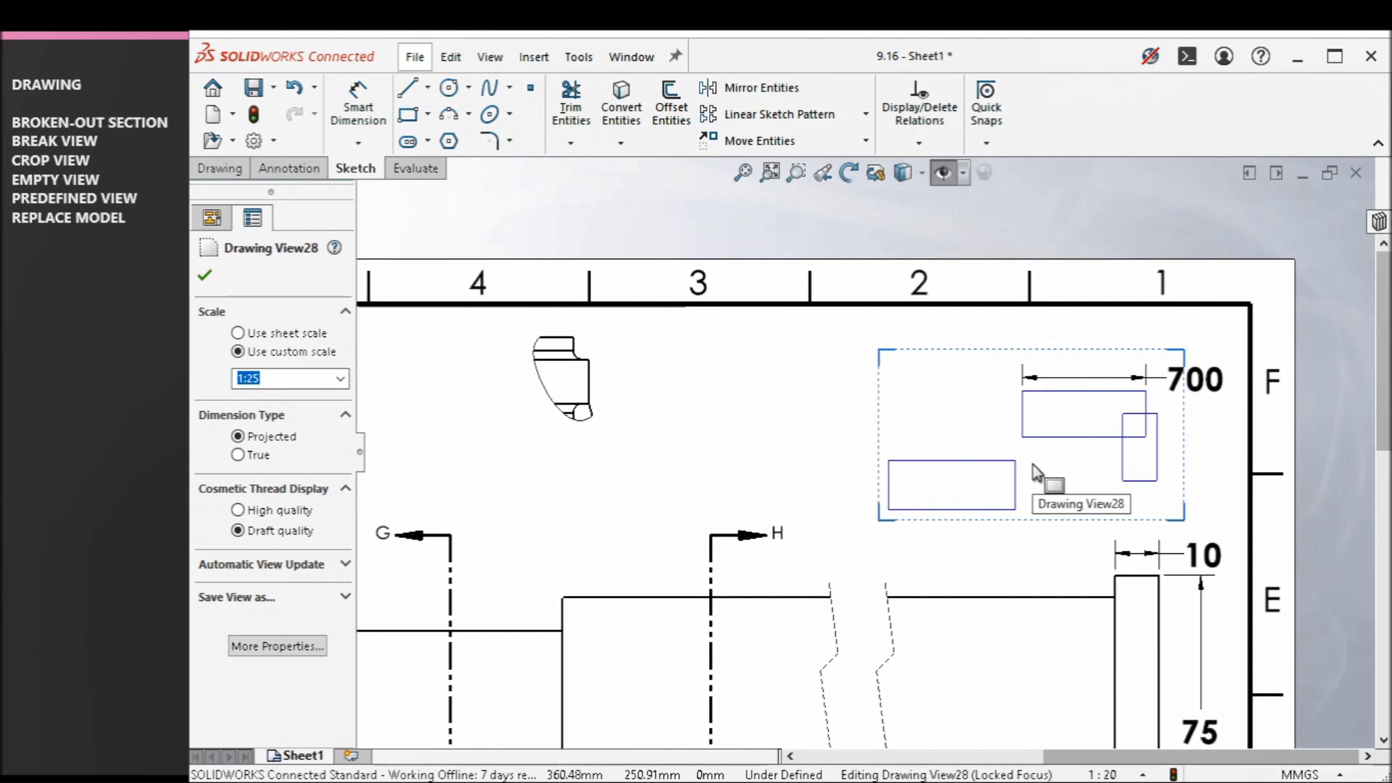
- Delete the empty view together with its sketched rectangles
{"action": "left_click", "coordinate": [231, 167]}
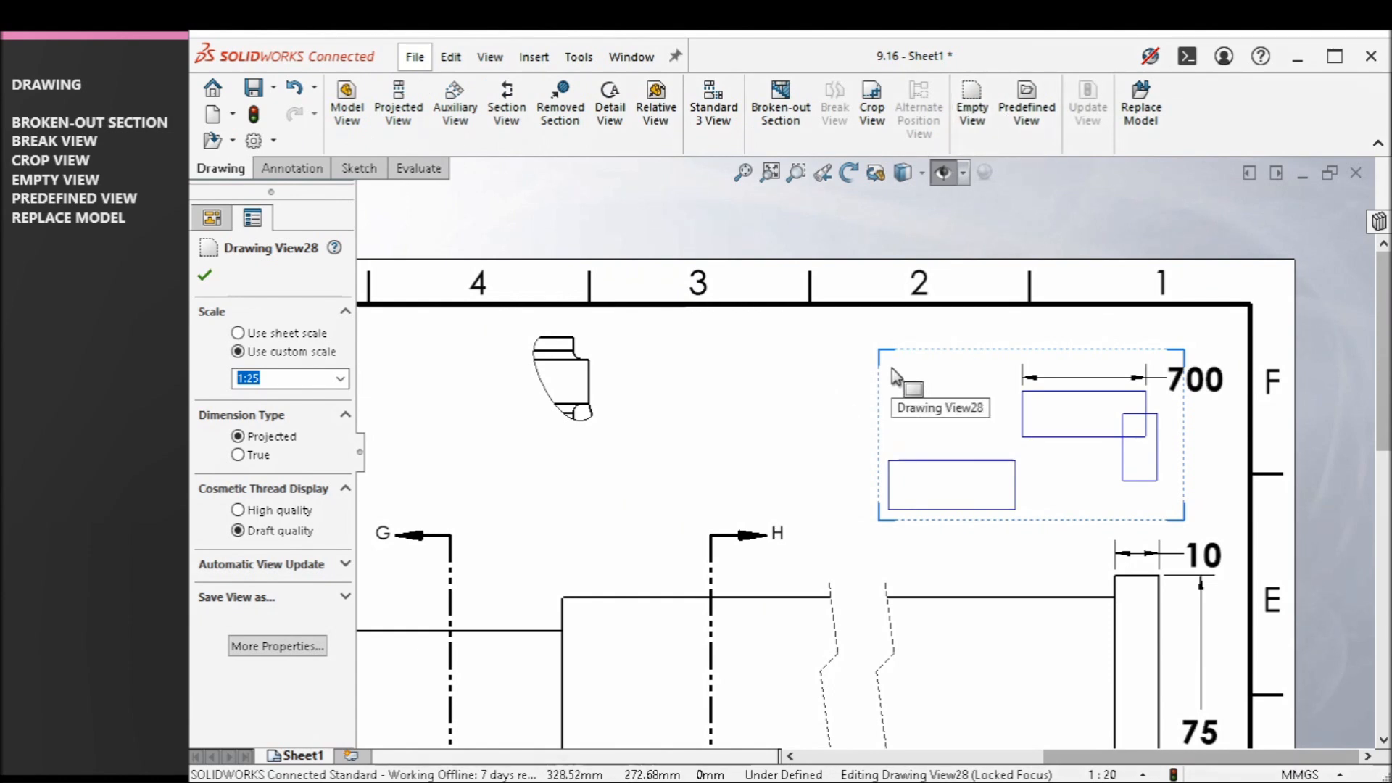
{"action": "key", "text": "Escape"}
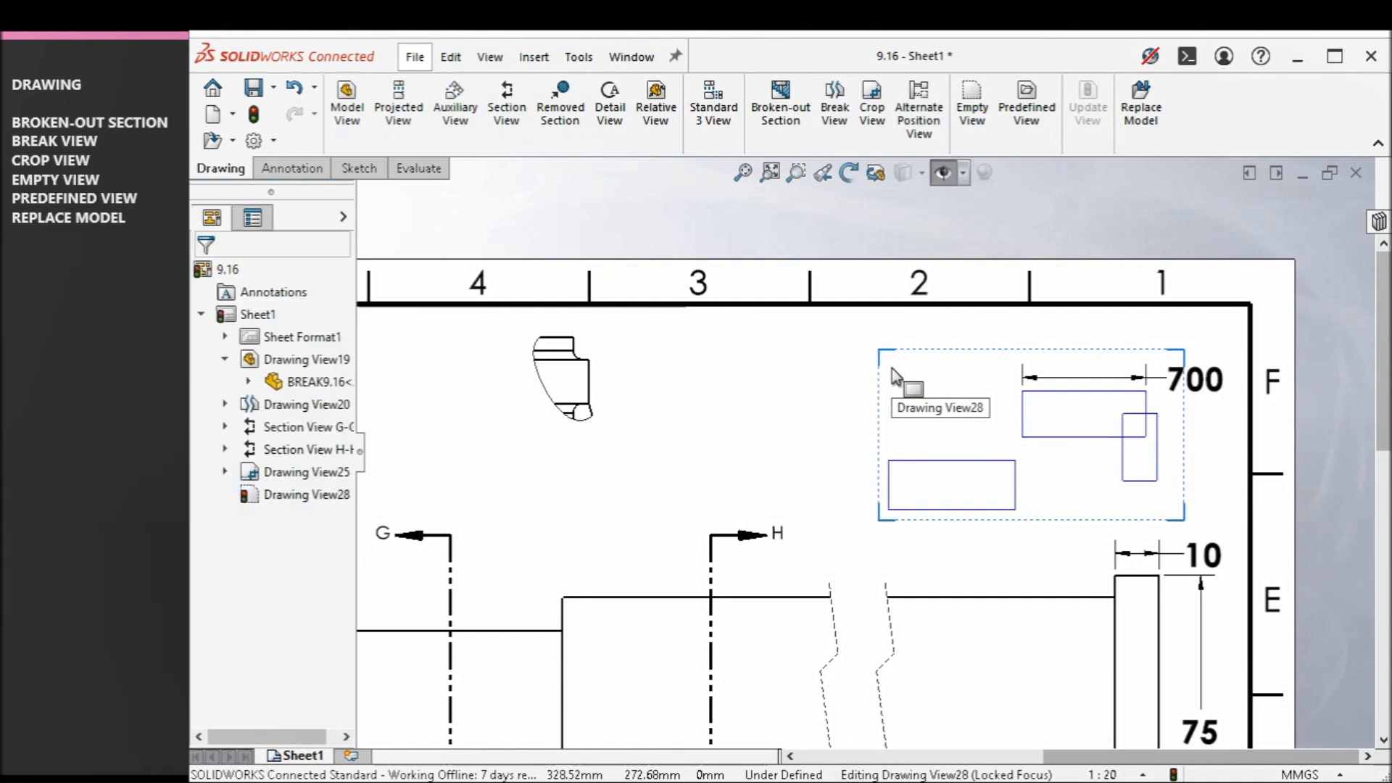
{"action": "left_click", "coordinate": [892, 368]}
{"action": "key", "text": "Delete"}
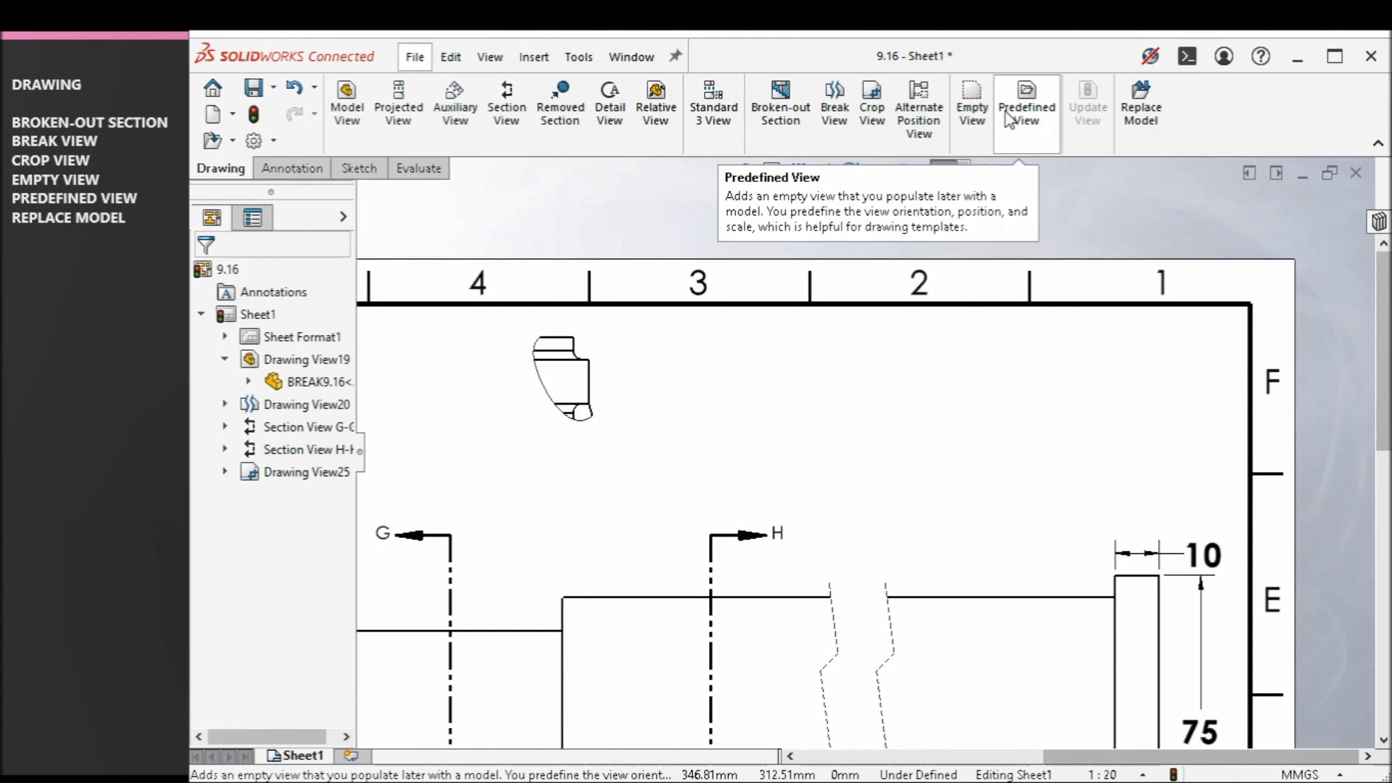
- Place a predefined view in the free area right of the cropped view and set its orientation to Right
{"action": "left_click", "coordinate": [1044, 123]}
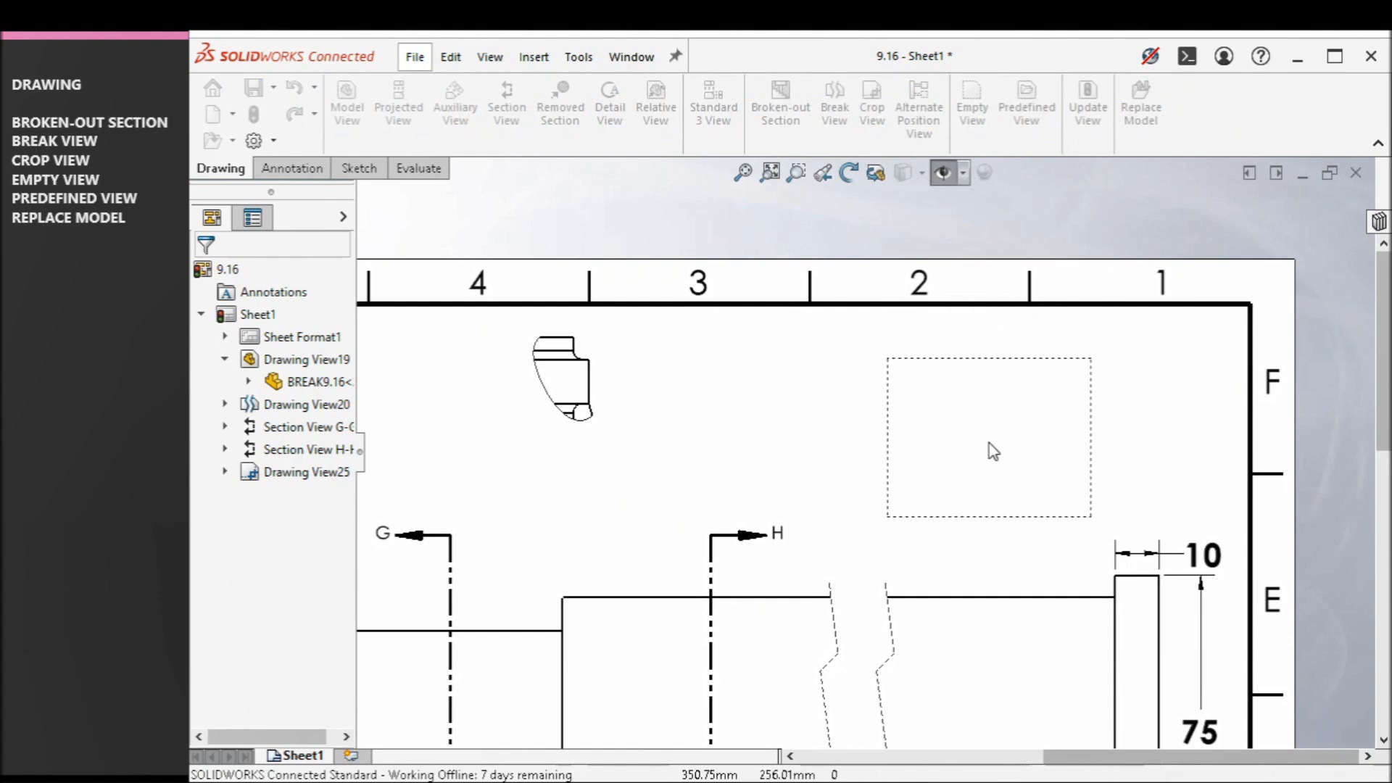
{"action": "left_click", "coordinate": [953, 427]}
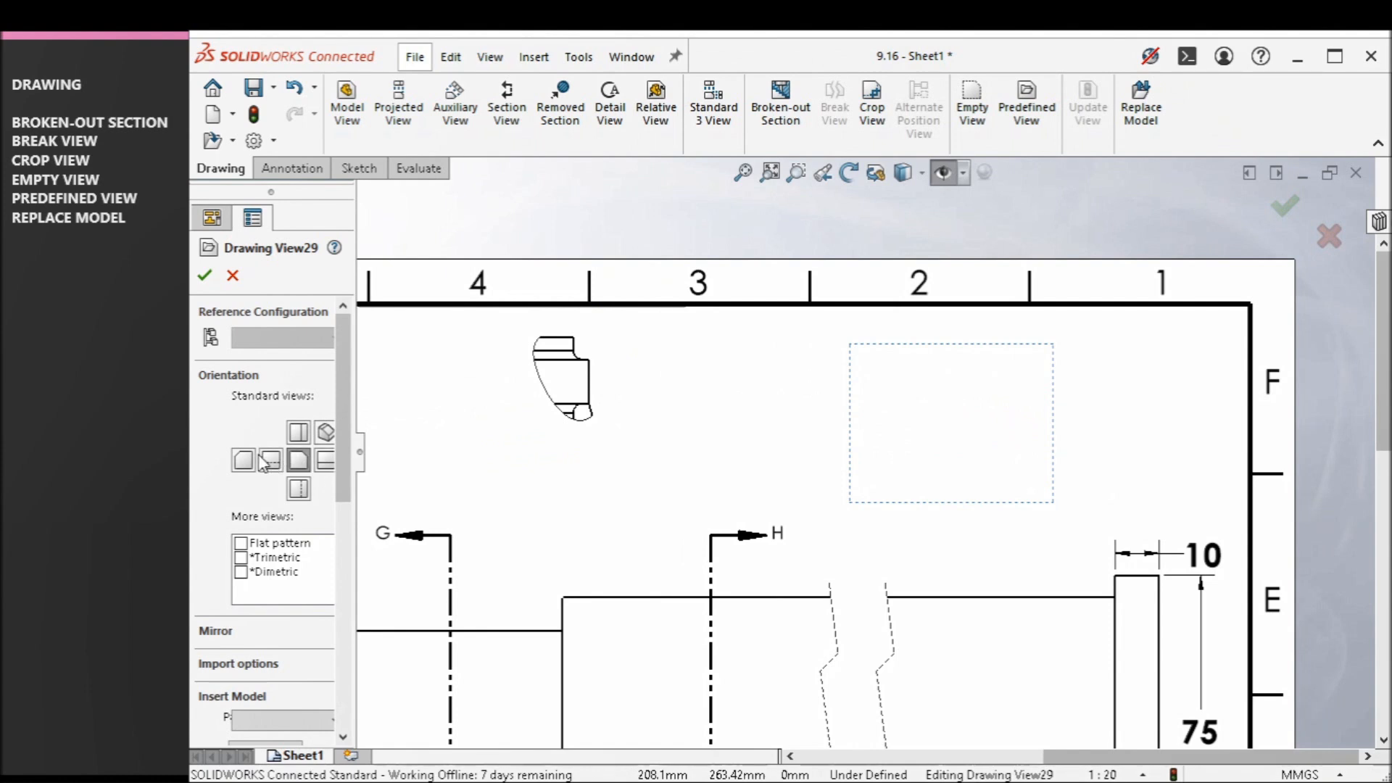
{"action": "left_click", "coordinate": [325, 464]}
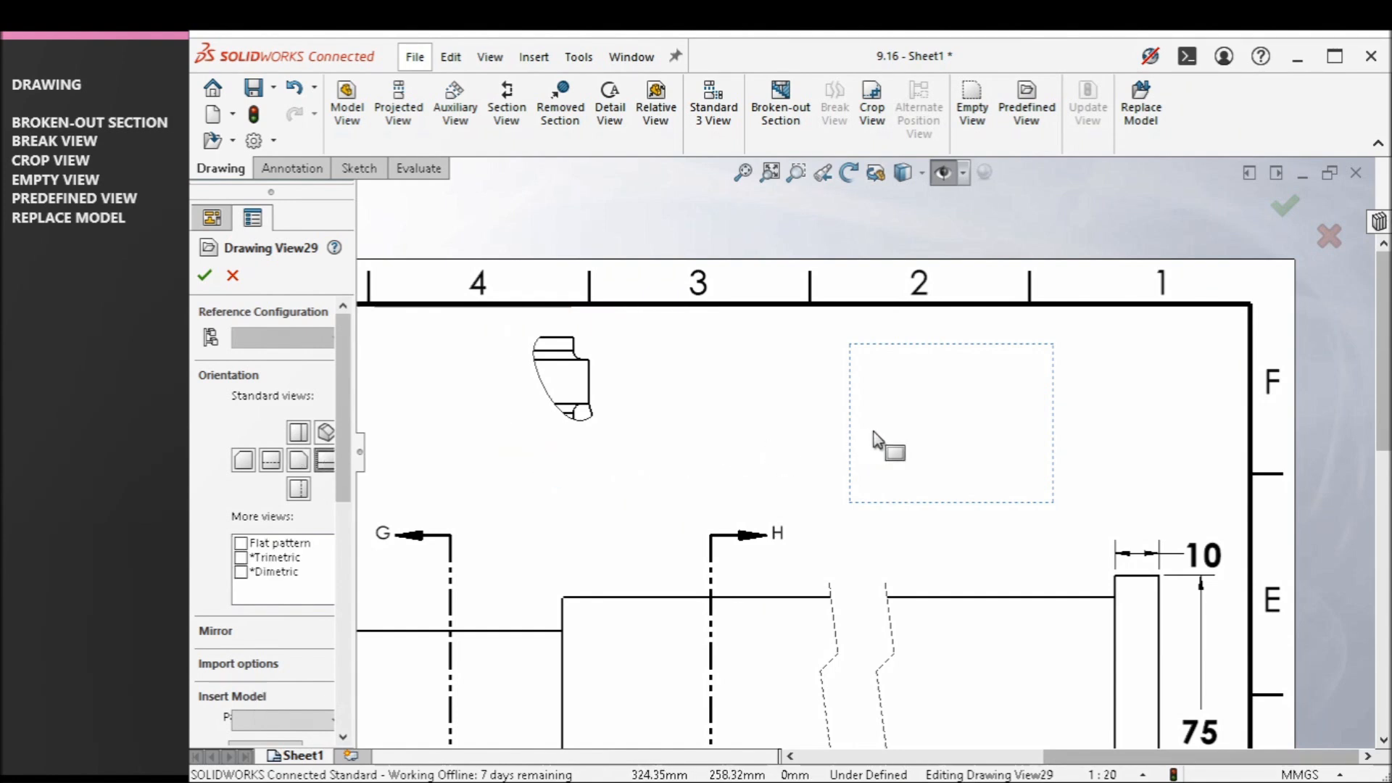
- Set the predefined view's display style to Shaded With Edges, keep the sheet scale, and accept the view
{"action": "left_click_drag", "start_coordinate": [336, 371], "coordinate": [337, 454]}
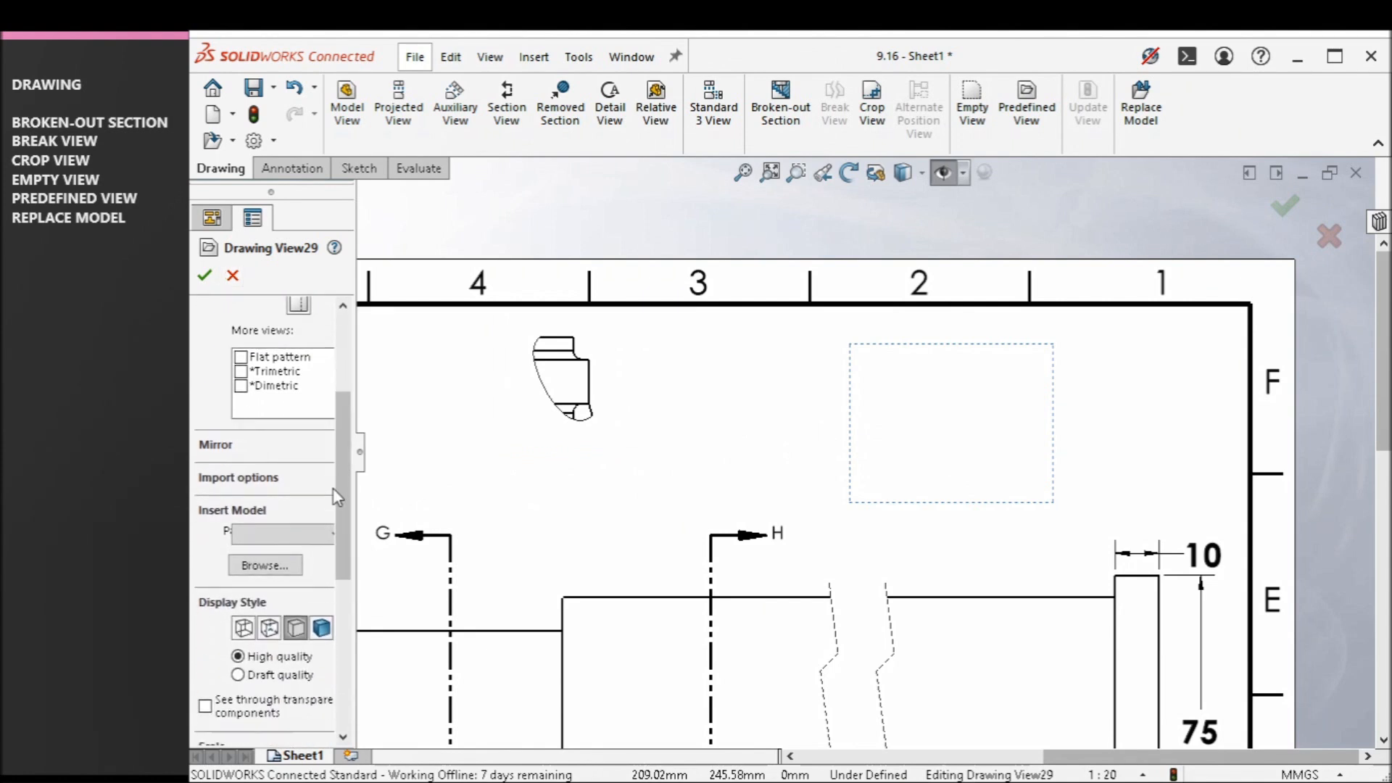
{"action": "scroll", "coordinate": [337, 496], "scroll_direction": "down", "scroll_amount": 3}
{"action": "left_click", "coordinate": [322, 475]}
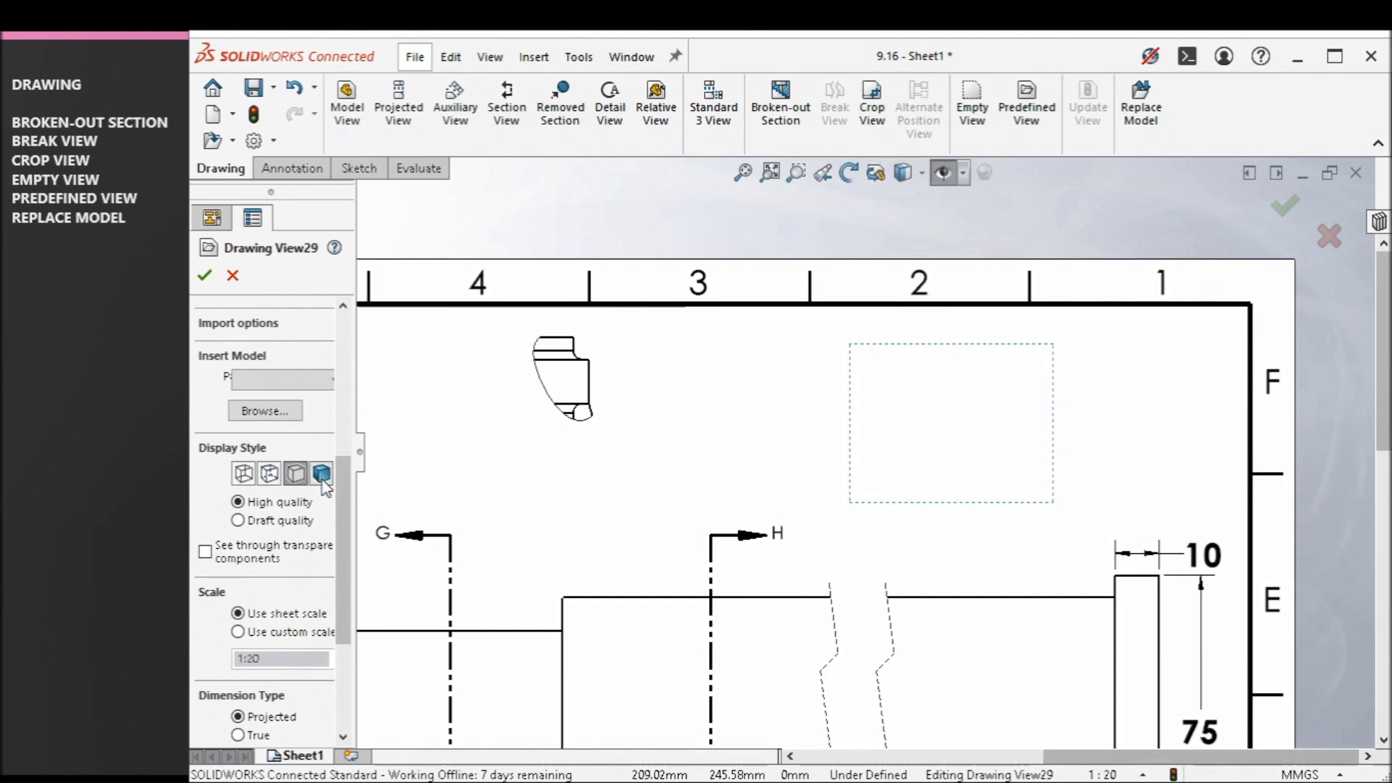
{"action": "scroll", "coordinate": [337, 552], "scroll_direction": "down", "scroll_amount": 4}
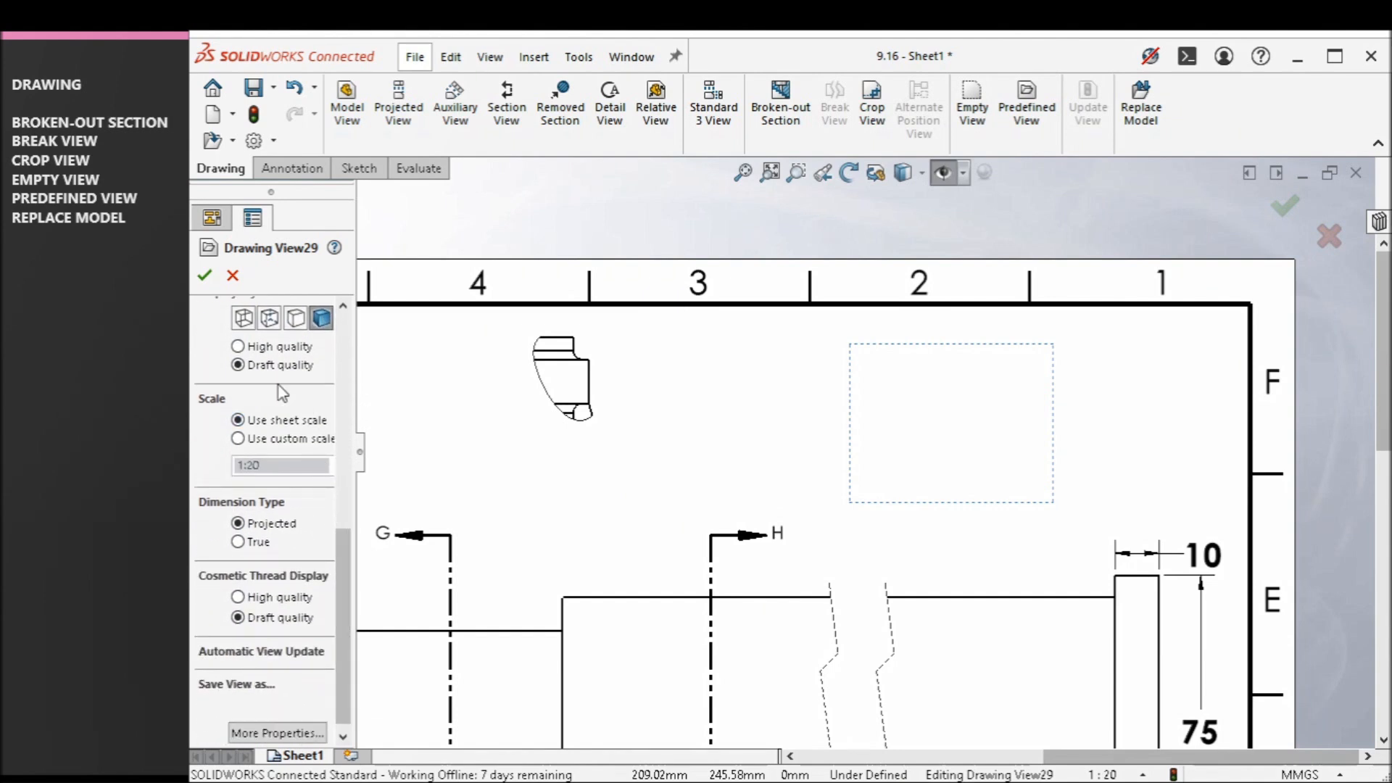
{"action": "left_click", "coordinate": [206, 276]}
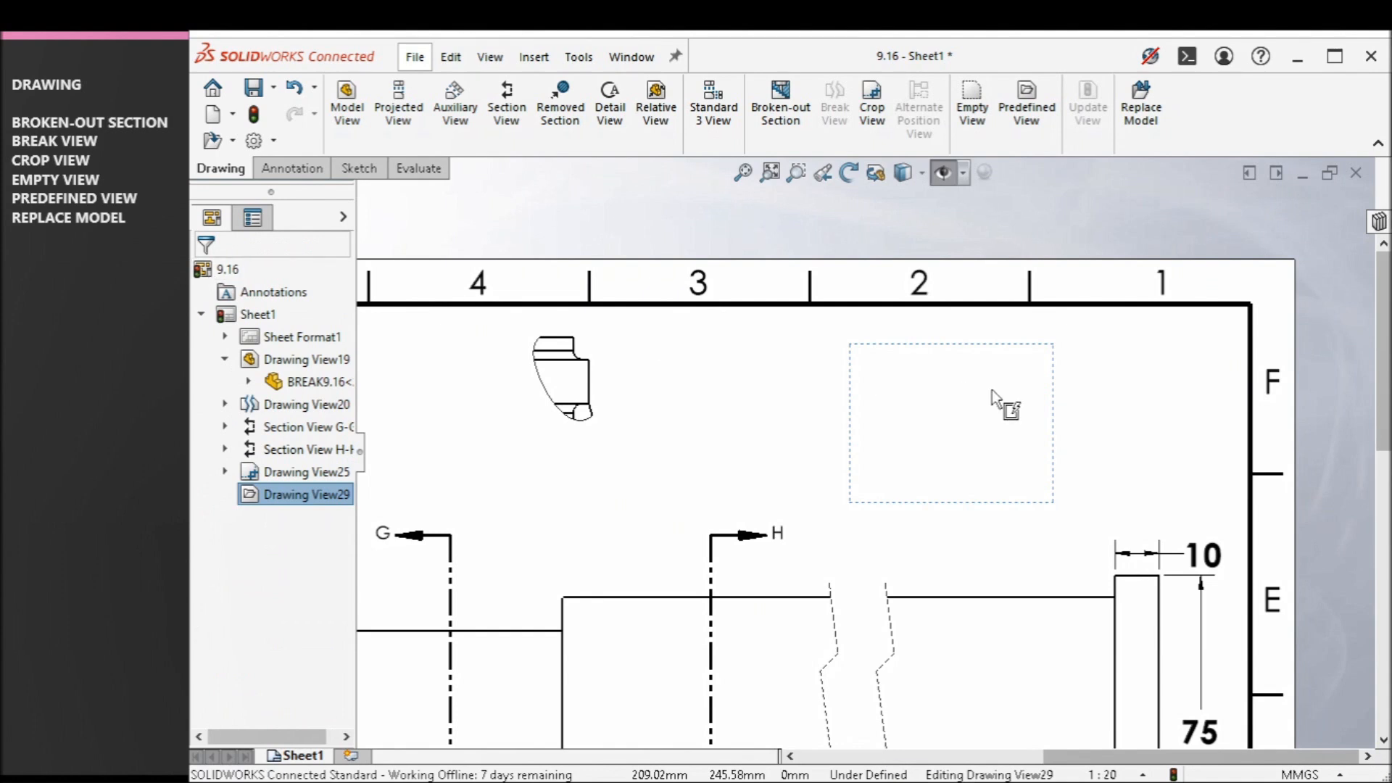
{"action": "left_click", "coordinate": [1080, 406]}
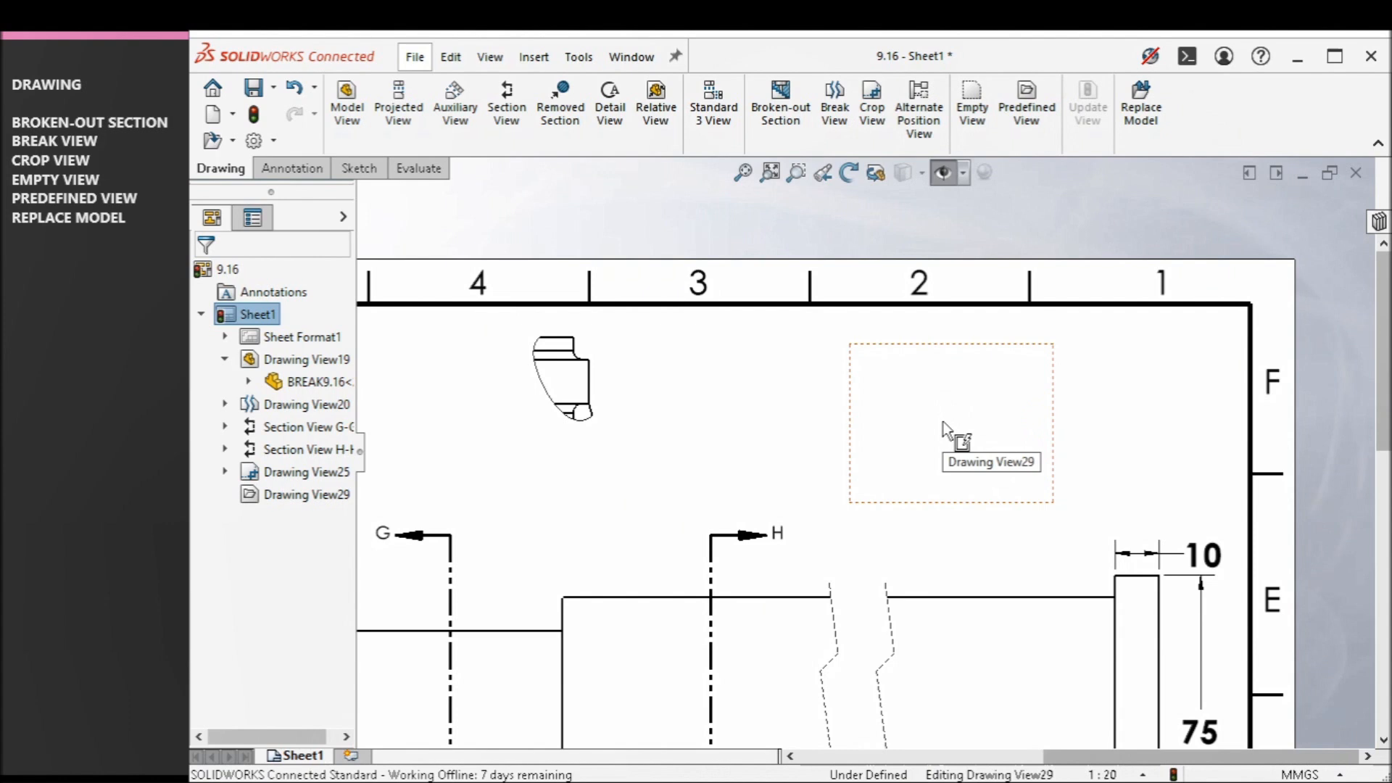
- Insert the demo-YST12 model into the empty predefined view
{"action": "right_click", "coordinate": [942, 422]}
{"action": "left_click", "coordinate": [911, 419]}
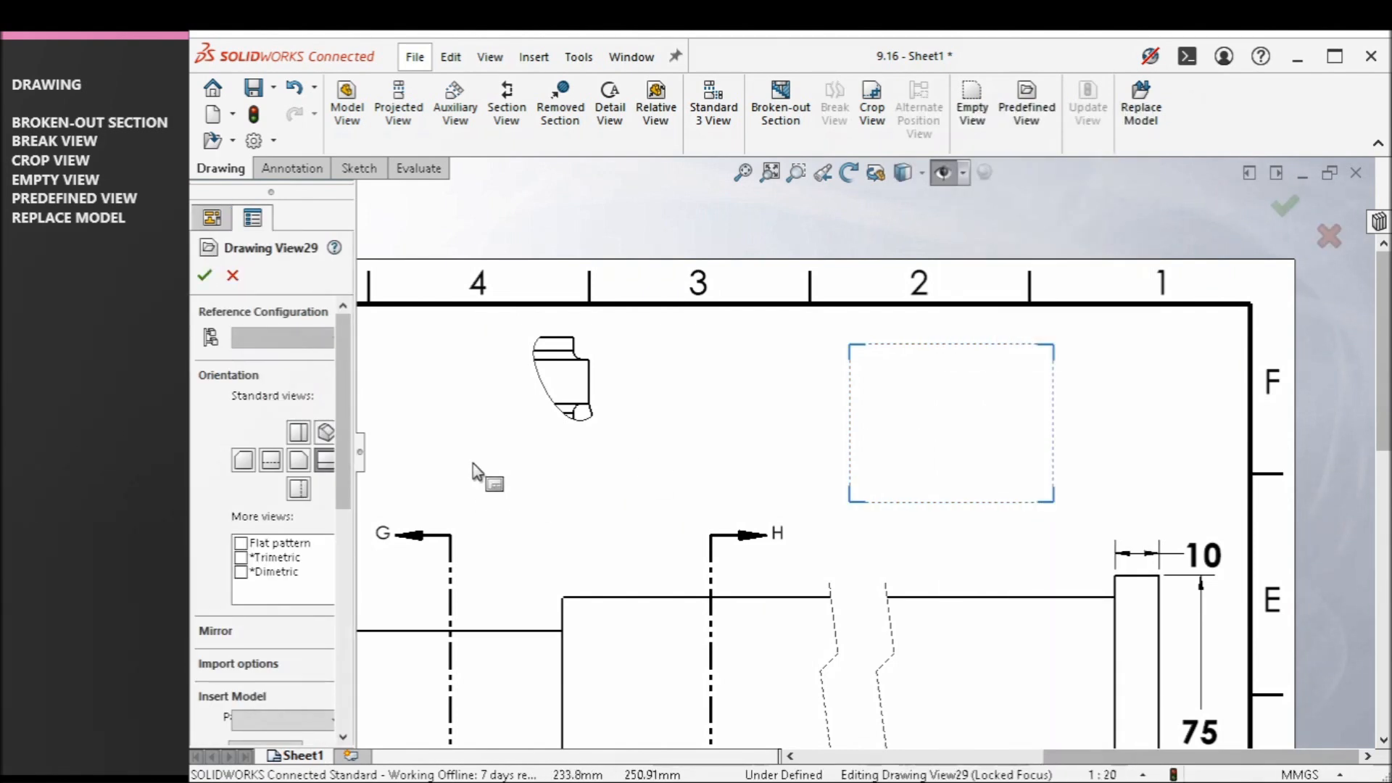
{"action": "right_click", "coordinate": [922, 401]}
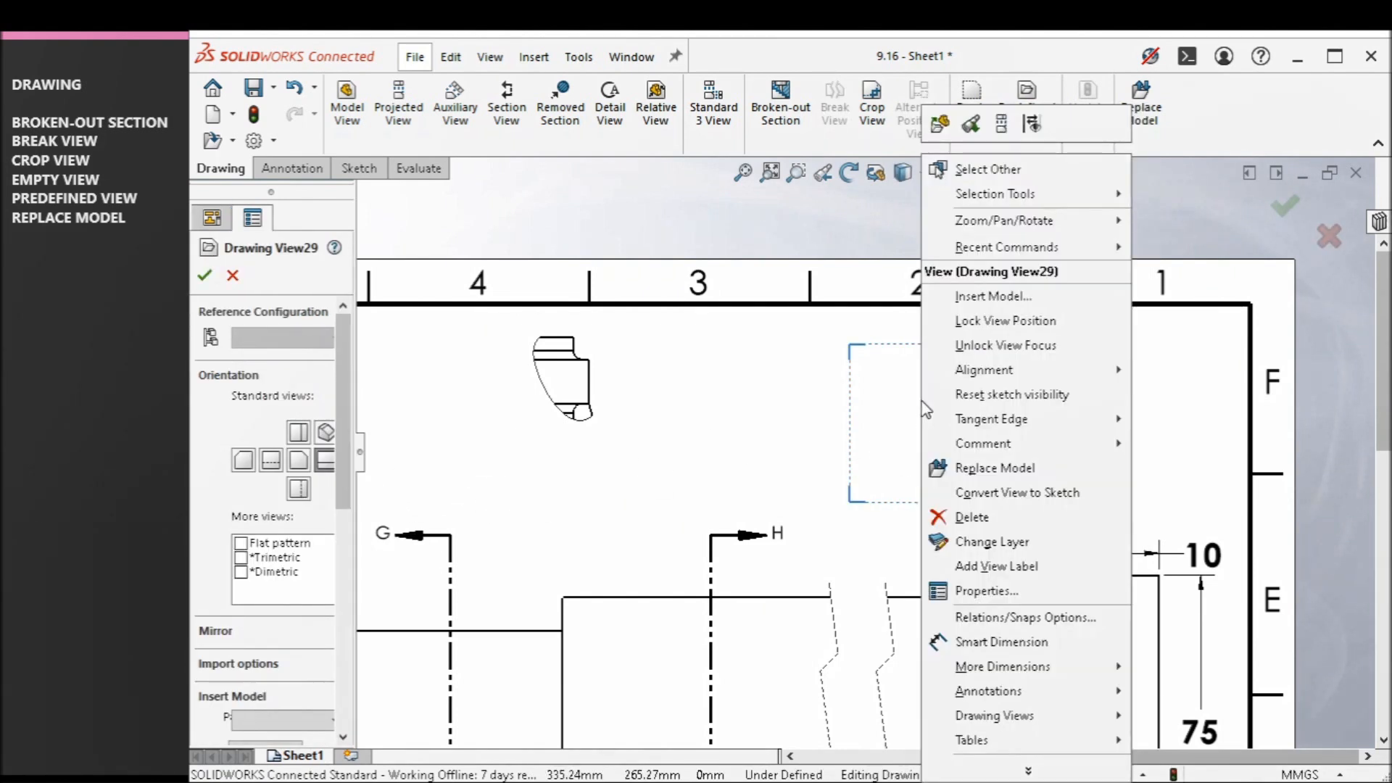
{"action": "left_click", "coordinate": [992, 296]}
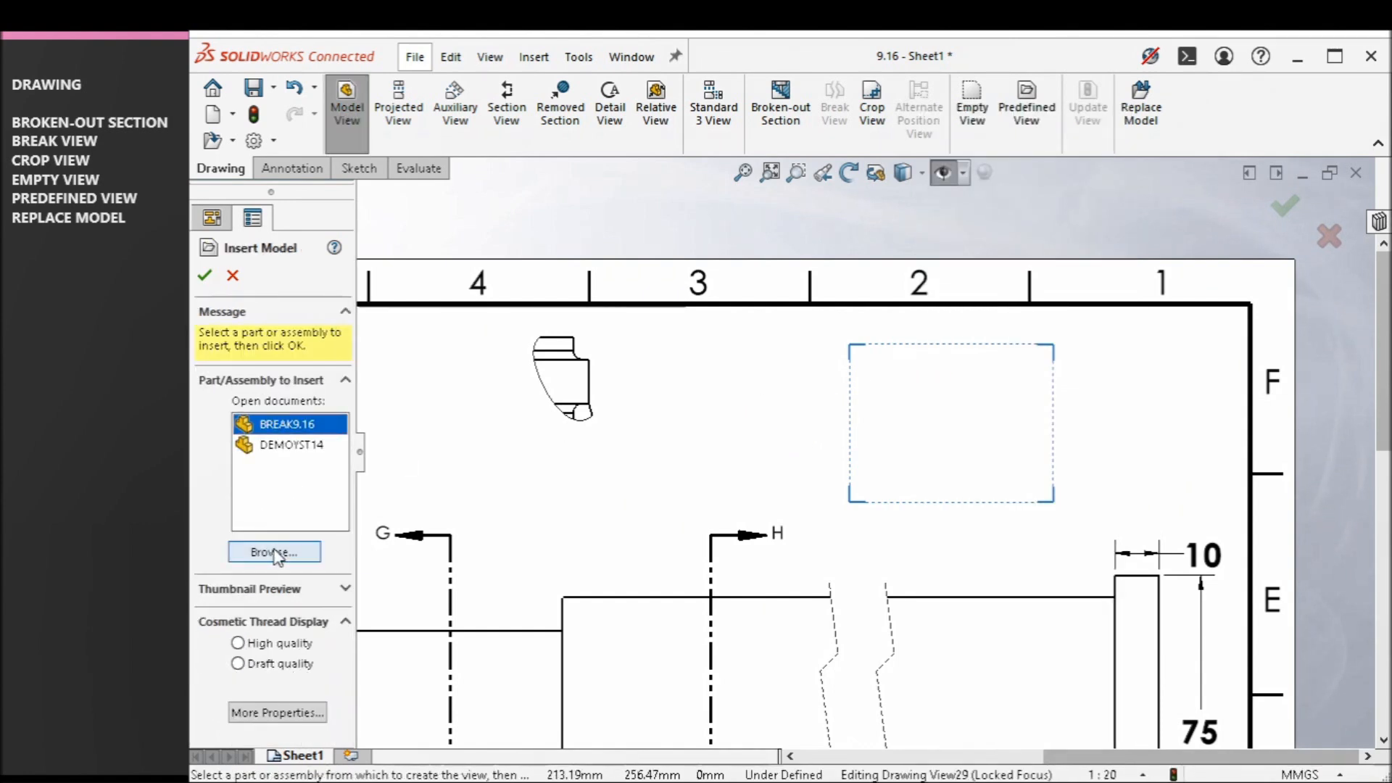
{"action": "left_click", "coordinate": [276, 553]}
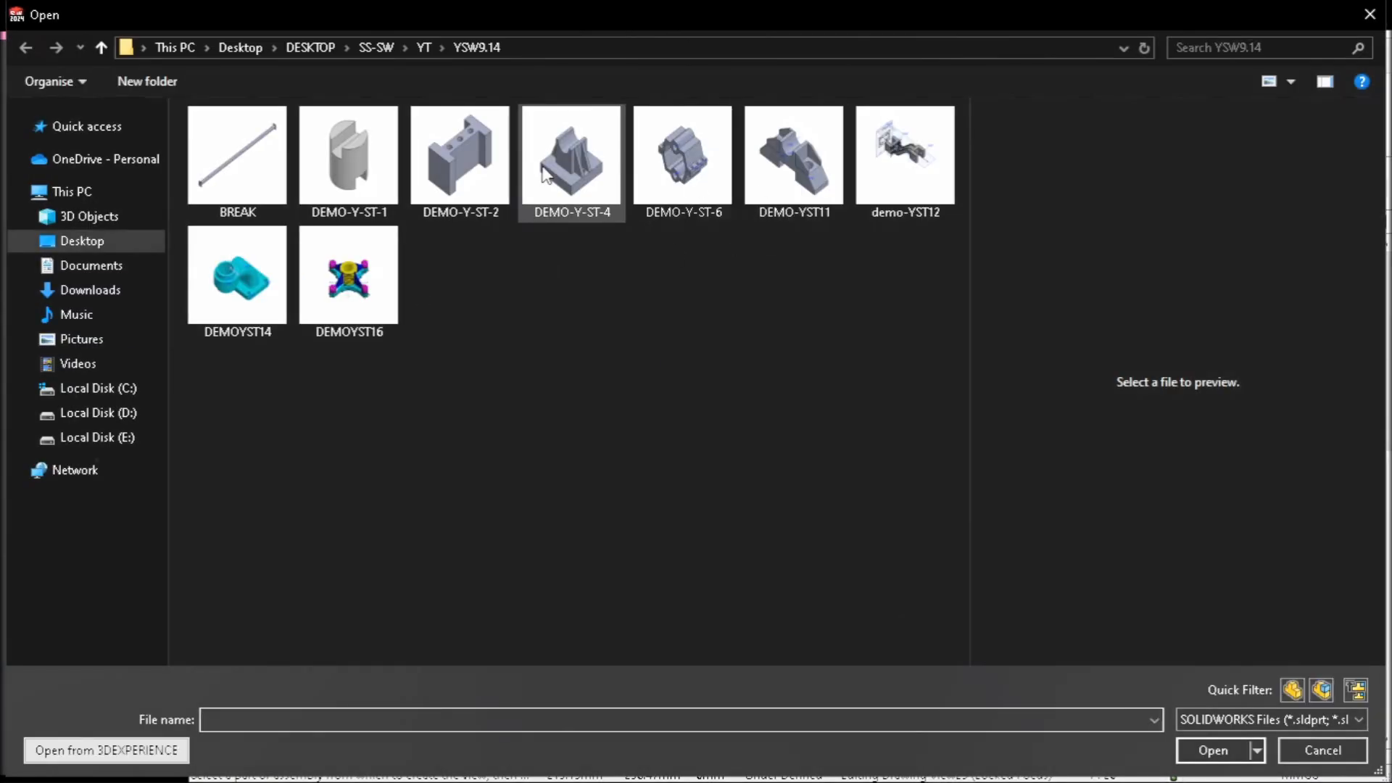
{"action": "double_click", "coordinate": [918, 150]}
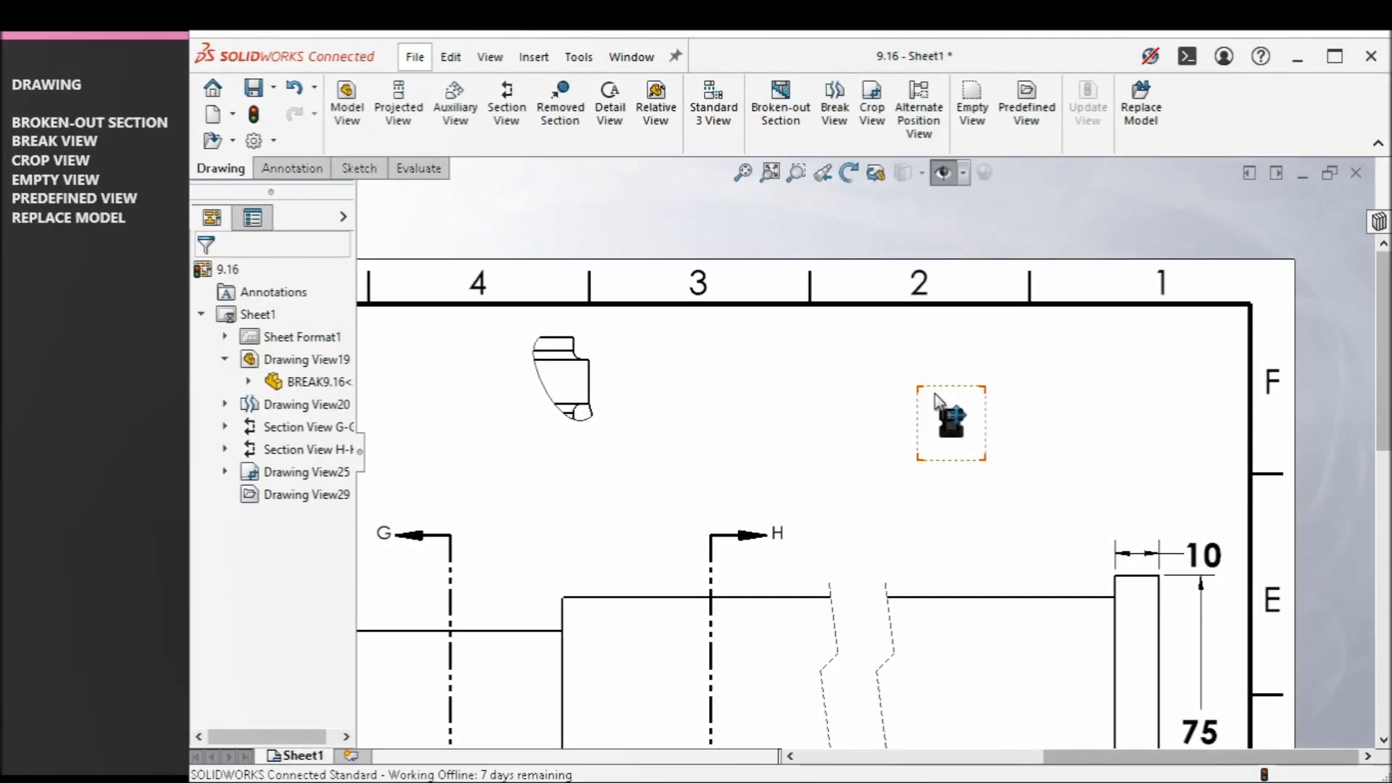
{"action": "scroll", "coordinate": [955, 424], "scroll_direction": "down", "scroll_amount": 5}
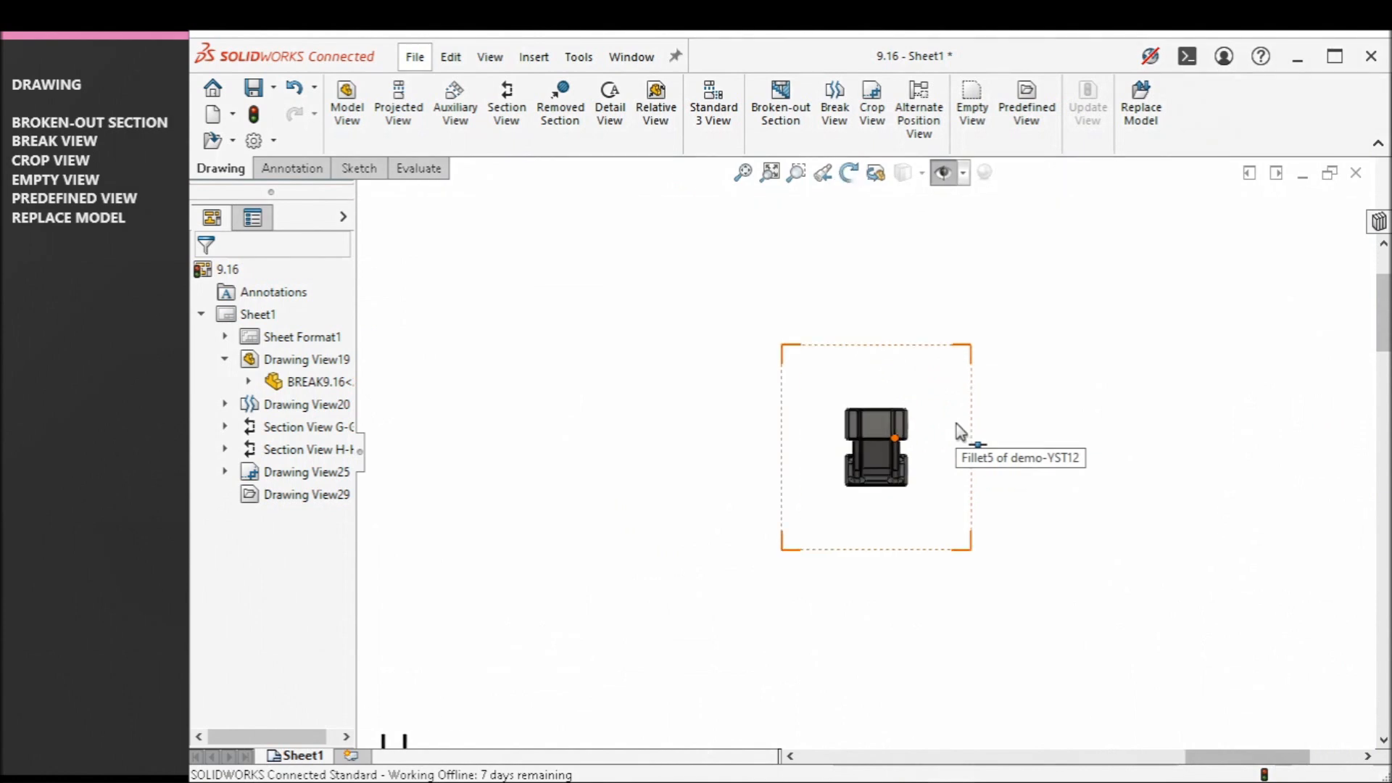
{"action": "scroll", "coordinate": [956, 427], "scroll_direction": "down", "scroll_amount": 1}
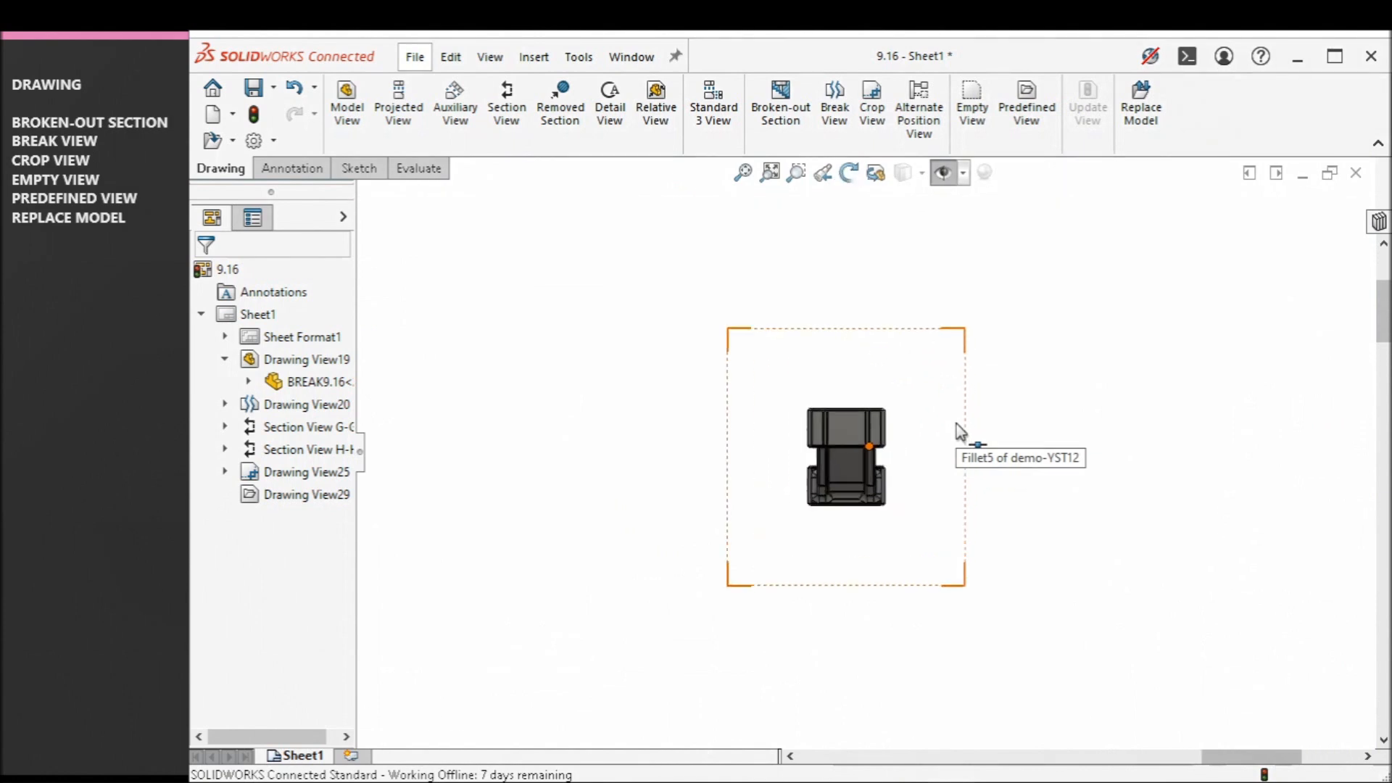
- Examine the populated view's orientation, display style and scale settings, leaving them as they are
{"action": "double_click", "coordinate": [954, 363]}
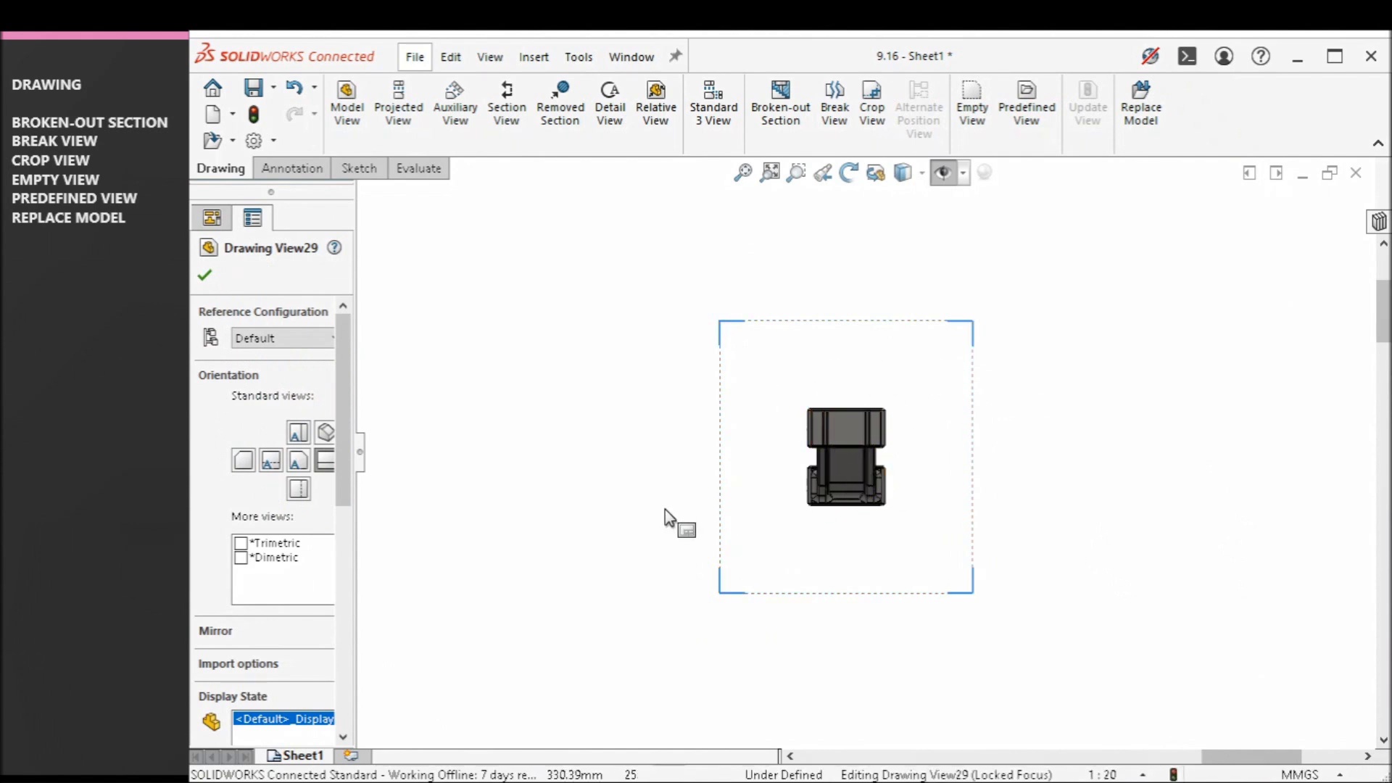
{"action": "left_click", "coordinate": [350, 529]}
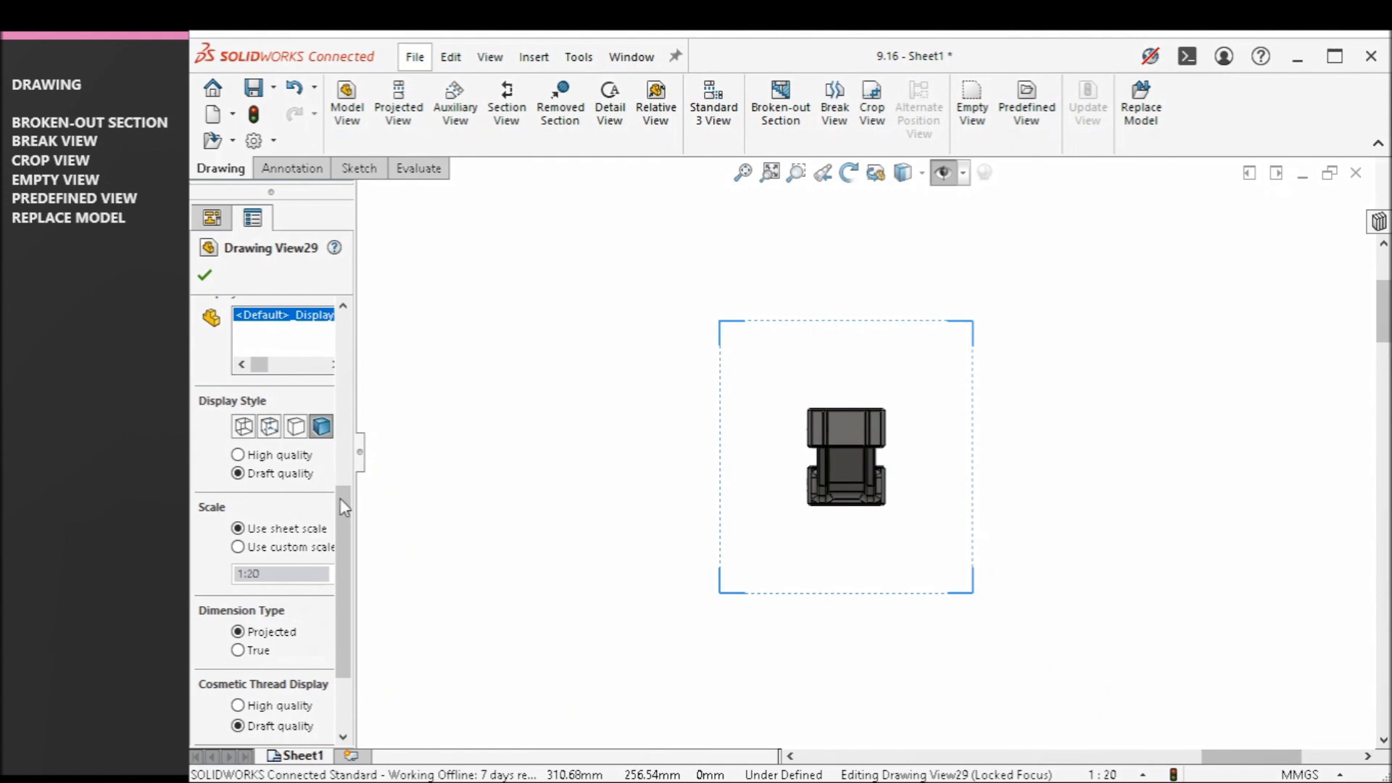
{"action": "left_click_drag", "start_coordinate": [352, 533], "coordinate": [351, 366]}
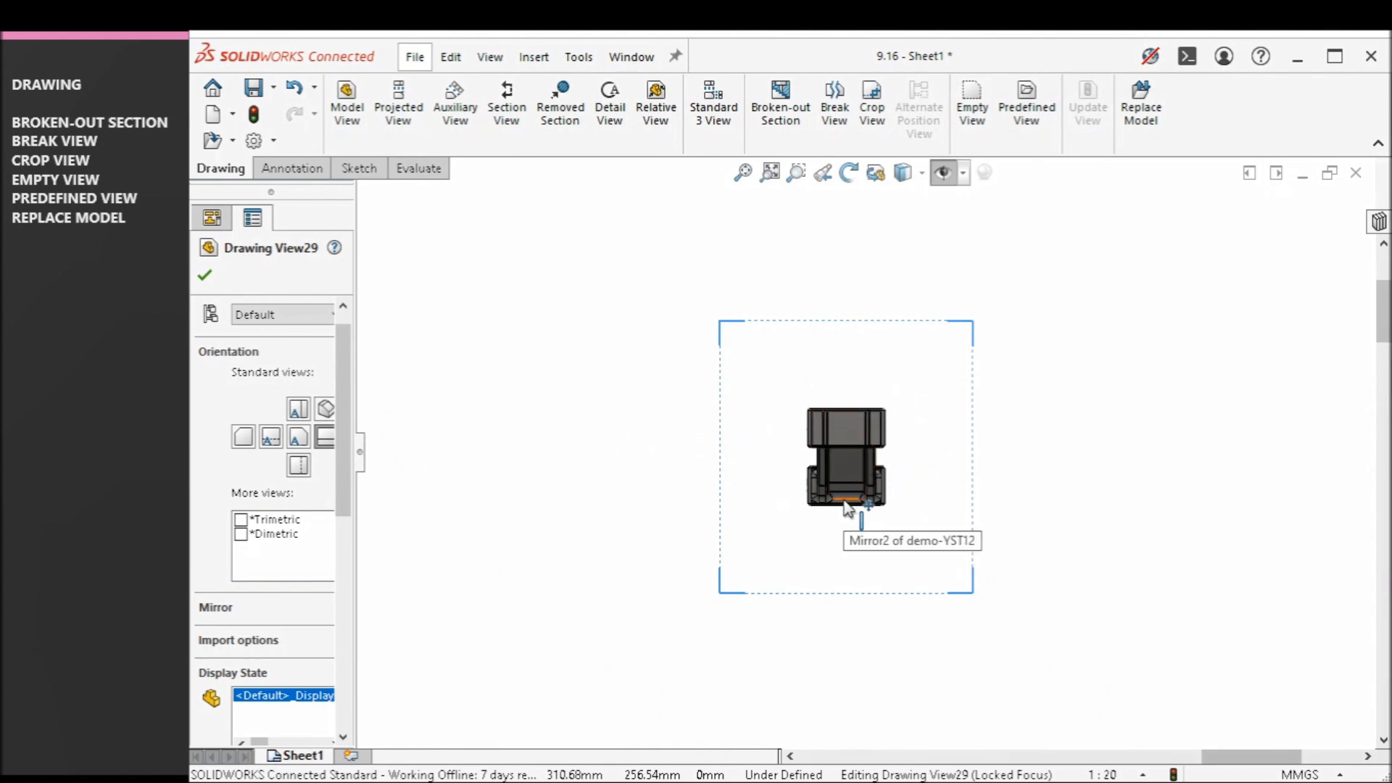
{"action": "key", "text": "Escape"}
{"action": "left_click", "coordinate": [1028, 466]}
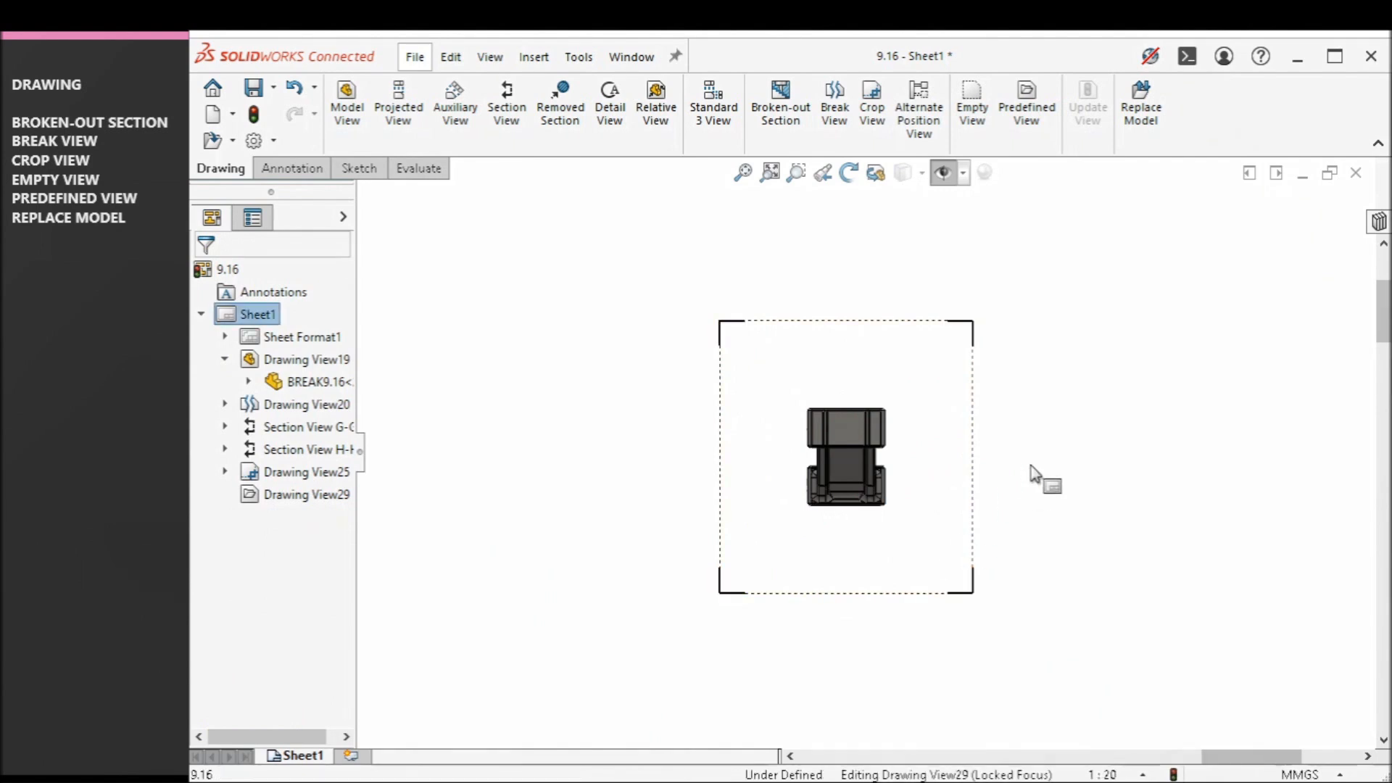
{"action": "left_click", "coordinate": [1027, 109]}
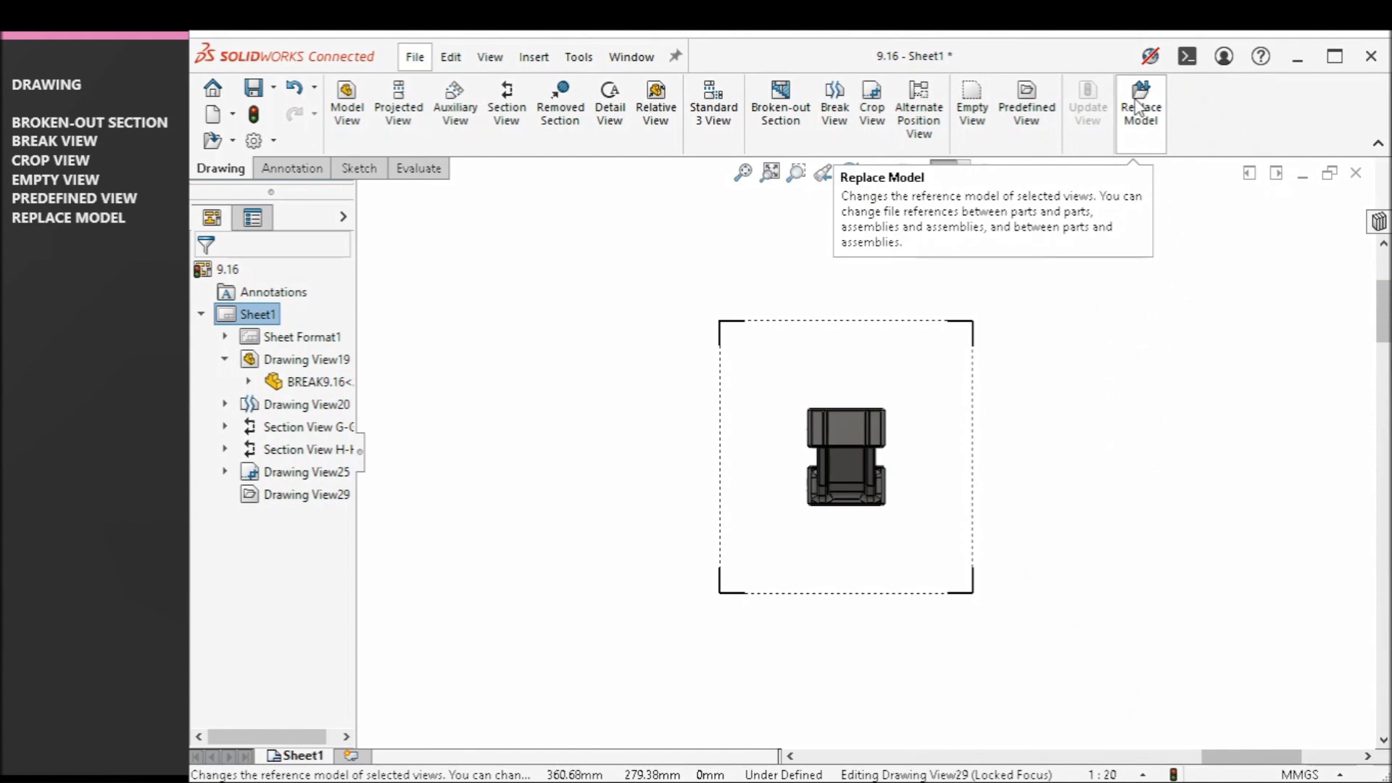
- Replace the model referenced by the predefined view with DEMO-YST11 using Replace Model
{"action": "scroll", "coordinate": [1149, 290], "scroll_direction": "up", "scroll_amount": 5}
{"action": "scroll", "coordinate": [1055, 422], "scroll_direction": "down", "scroll_amount": 1}
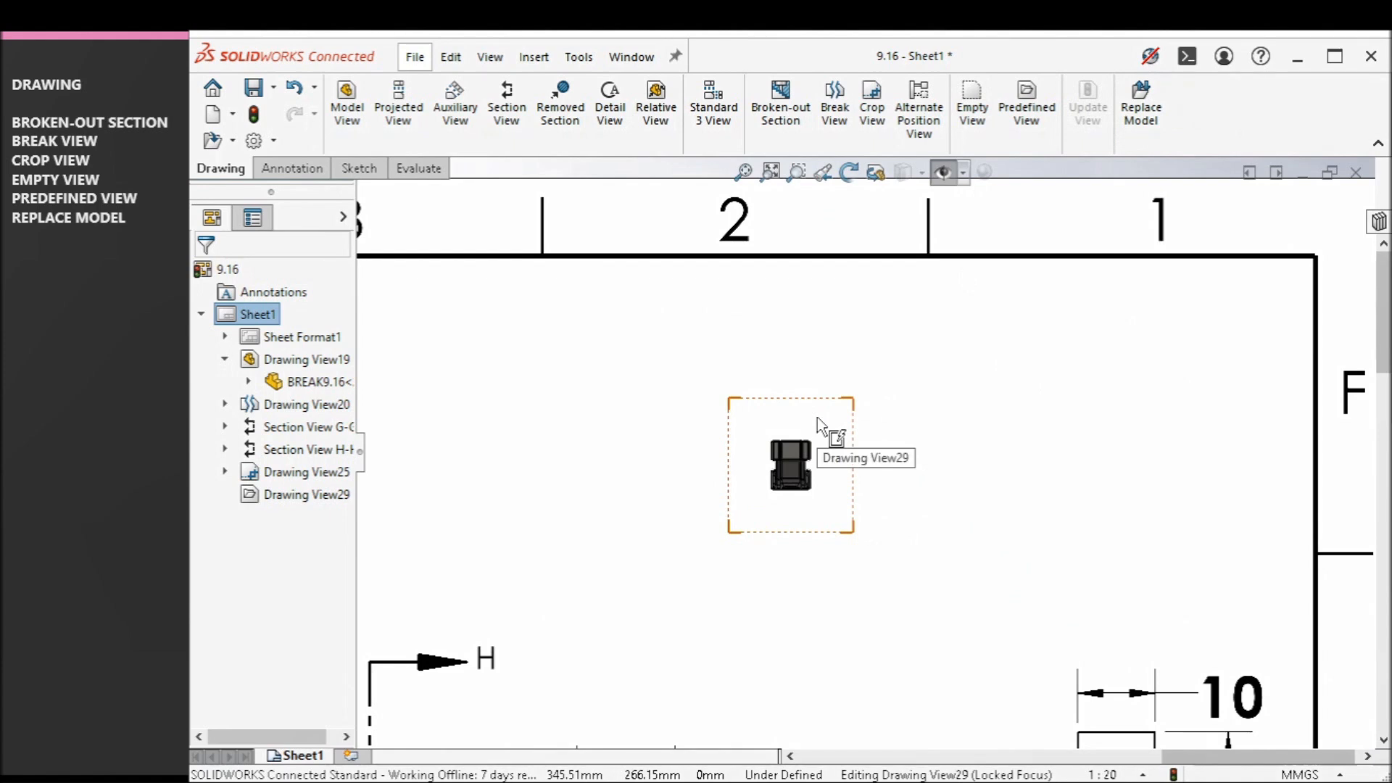
{"action": "left_click", "coordinate": [1151, 116]}
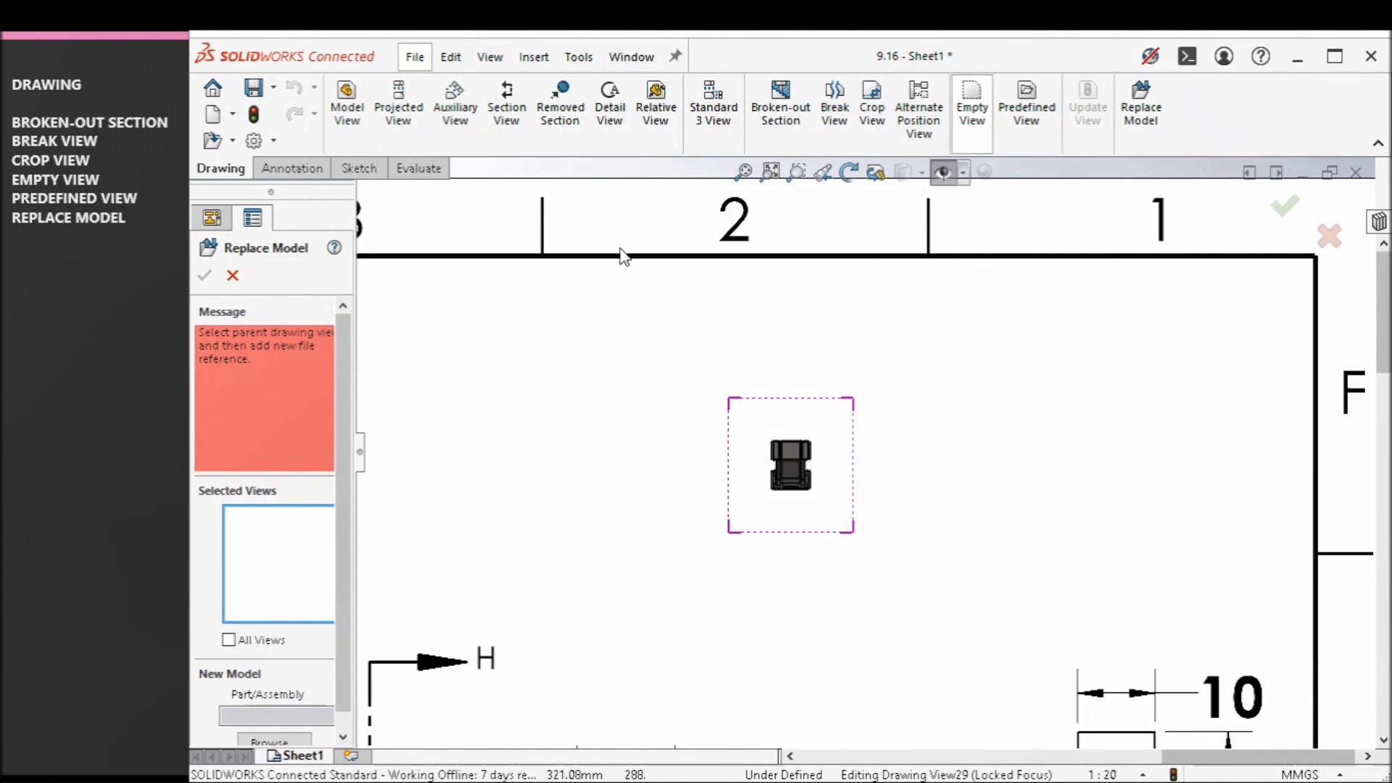
{"action": "left_click", "coordinate": [771, 513]}
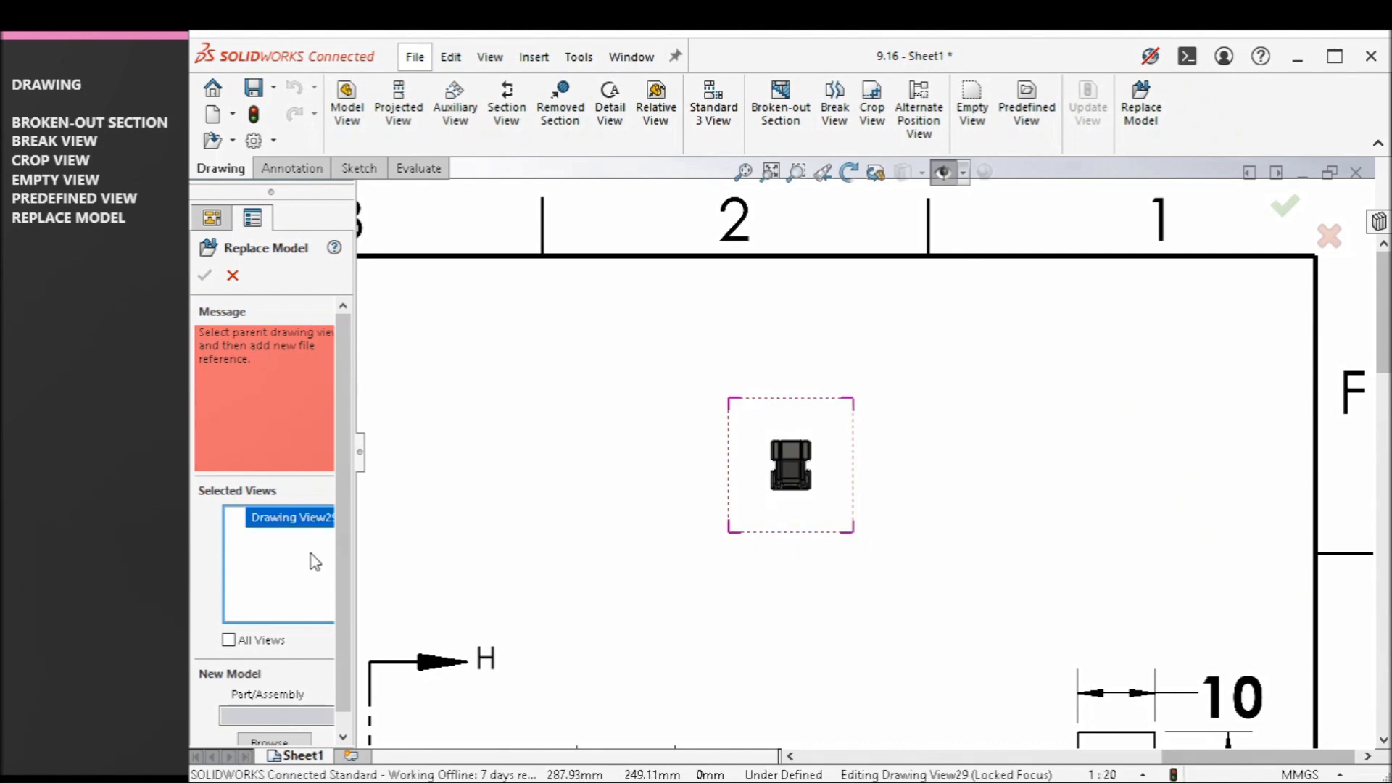
{"action": "scroll", "coordinate": [343, 583], "scroll_direction": "down", "scroll_amount": 1}
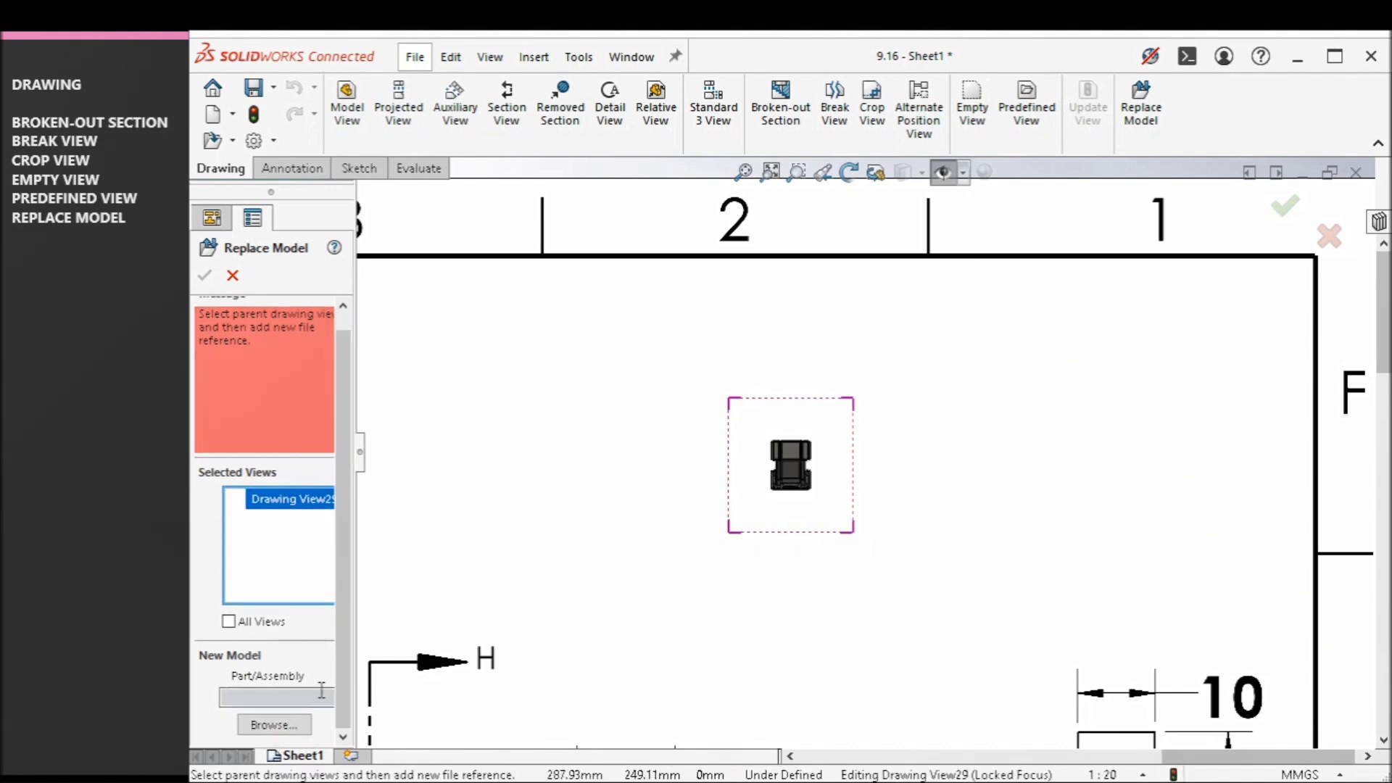
{"action": "left_click_drag", "start_coordinate": [355, 610], "coordinate": [422, 611]}
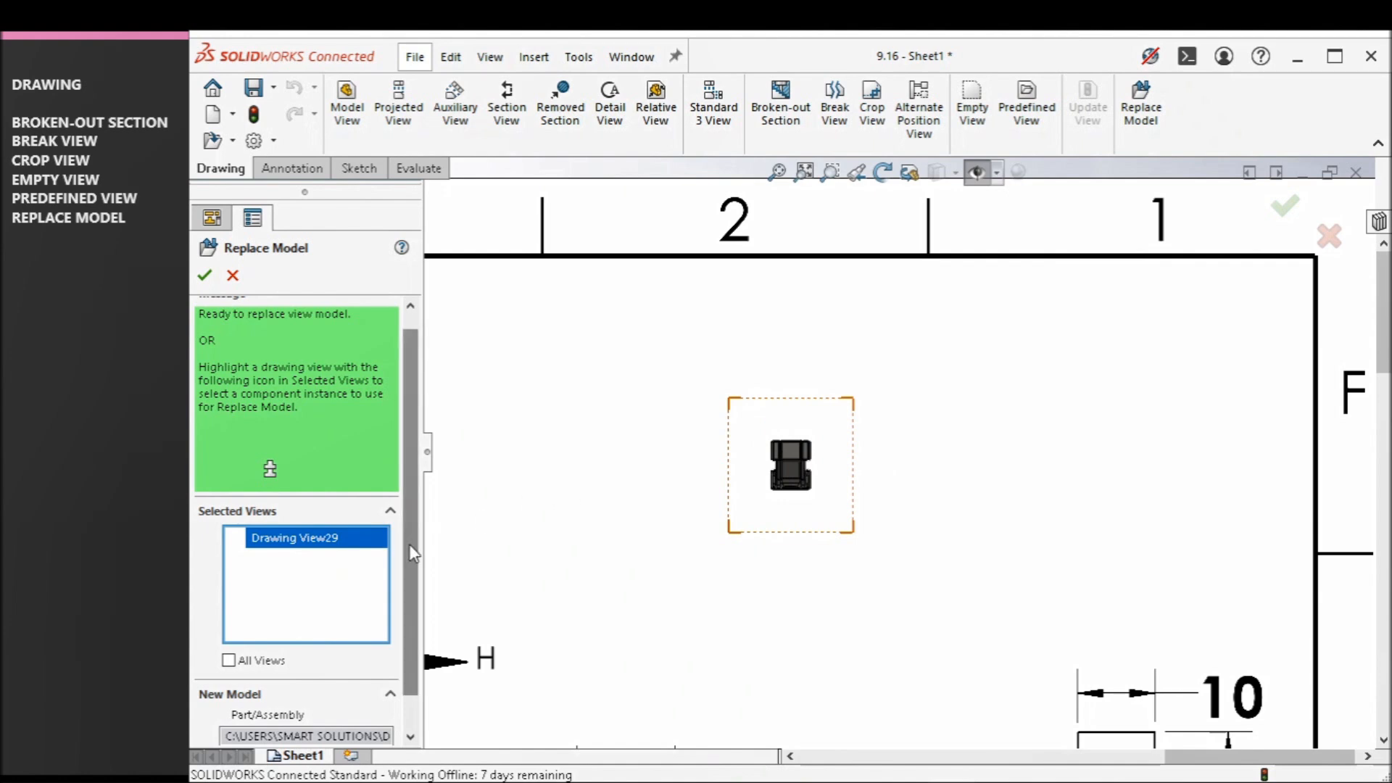
{"action": "scroll", "coordinate": [409, 544], "scroll_direction": "down", "scroll_amount": 1}
{"action": "left_click", "coordinate": [204, 276]}
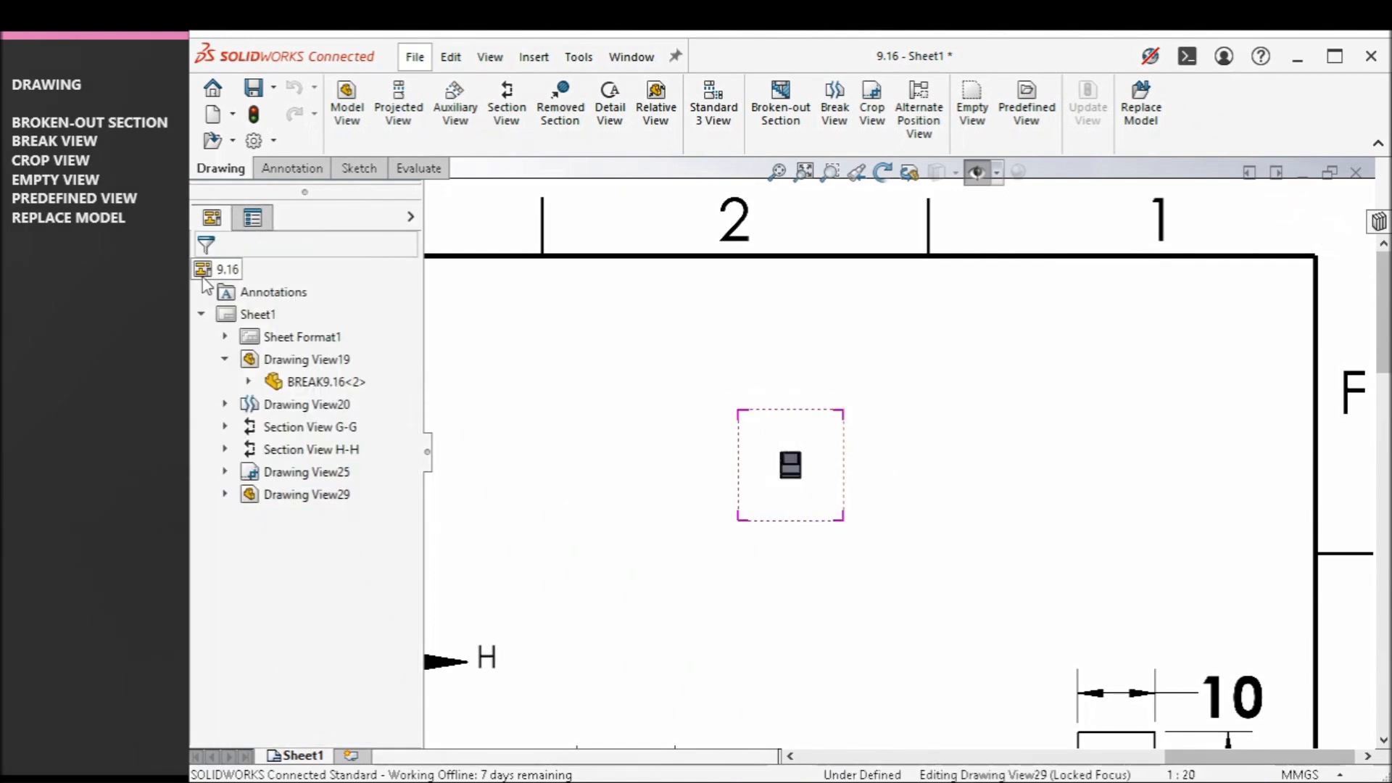
- Show the replaced model's view in isometric orientation and leave the Model View command without inserting anything
{"action": "scroll", "coordinate": [778, 446], "scroll_direction": "down", "scroll_amount": 2}
{"action": "scroll", "coordinate": [833, 513], "scroll_direction": "down", "scroll_amount": 3}
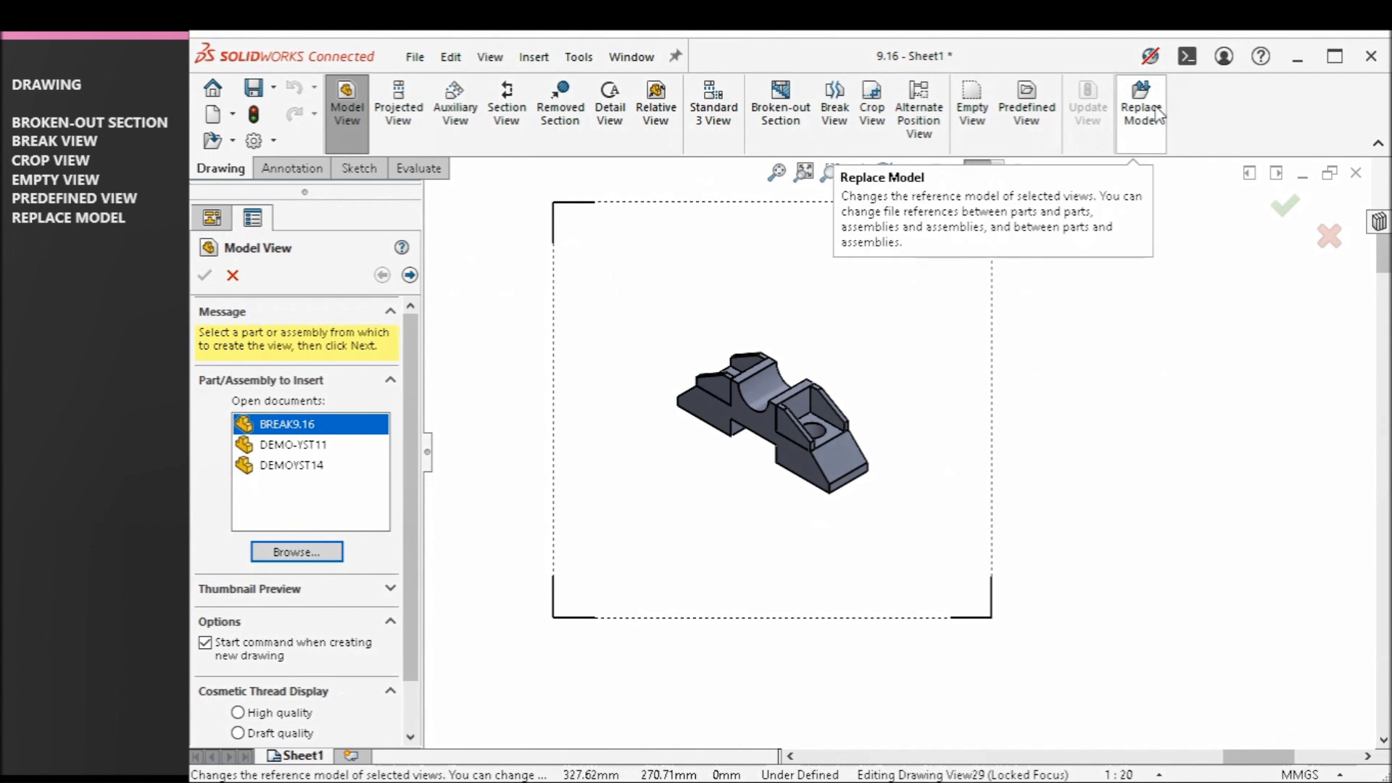
{"action": "left_click", "coordinate": [232, 276]}
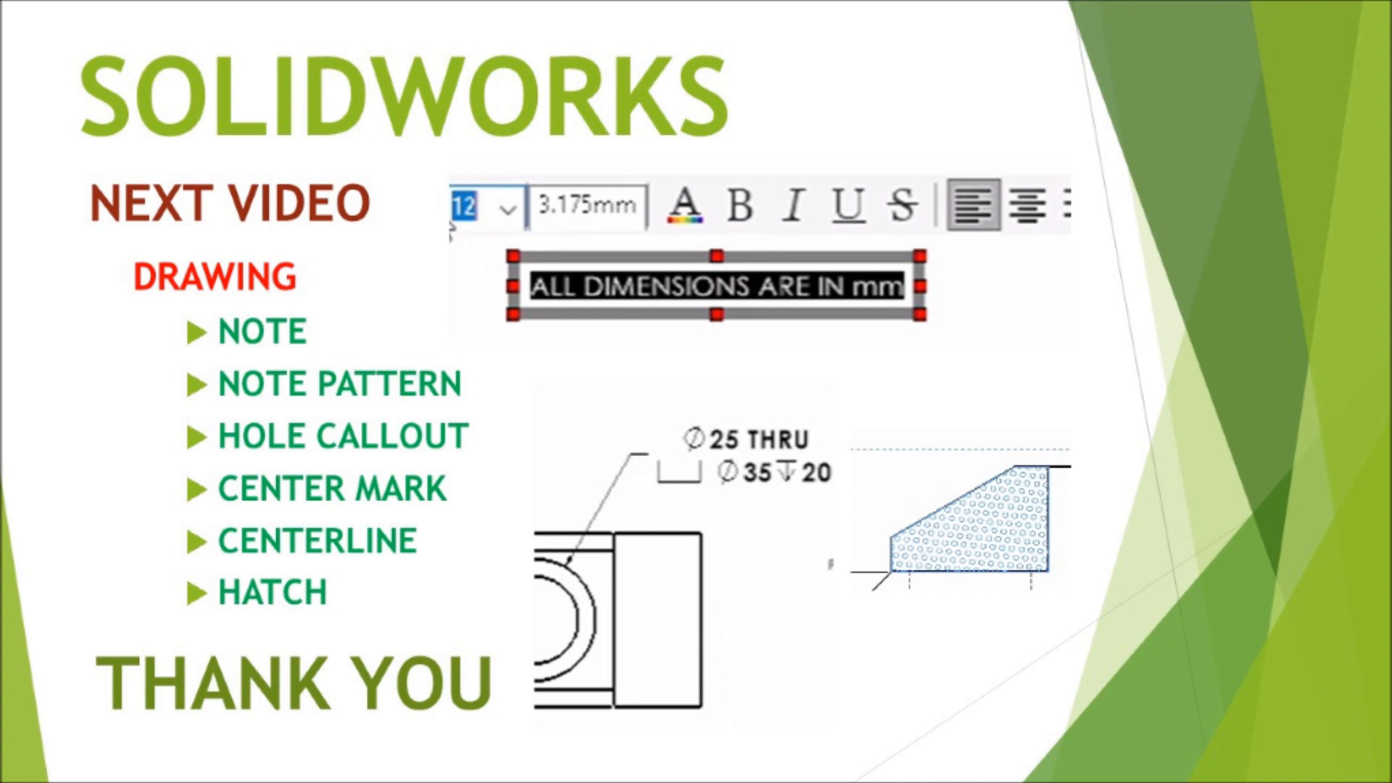